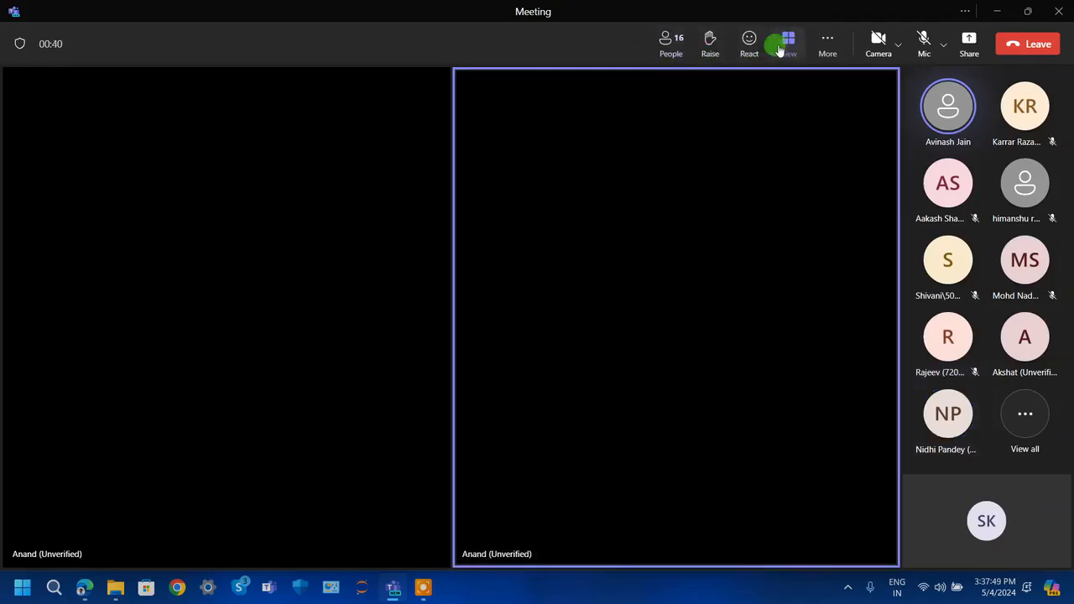
# - Switch the meeting view to Focus on content for the shared screen
pyautogui.click(780, 50)
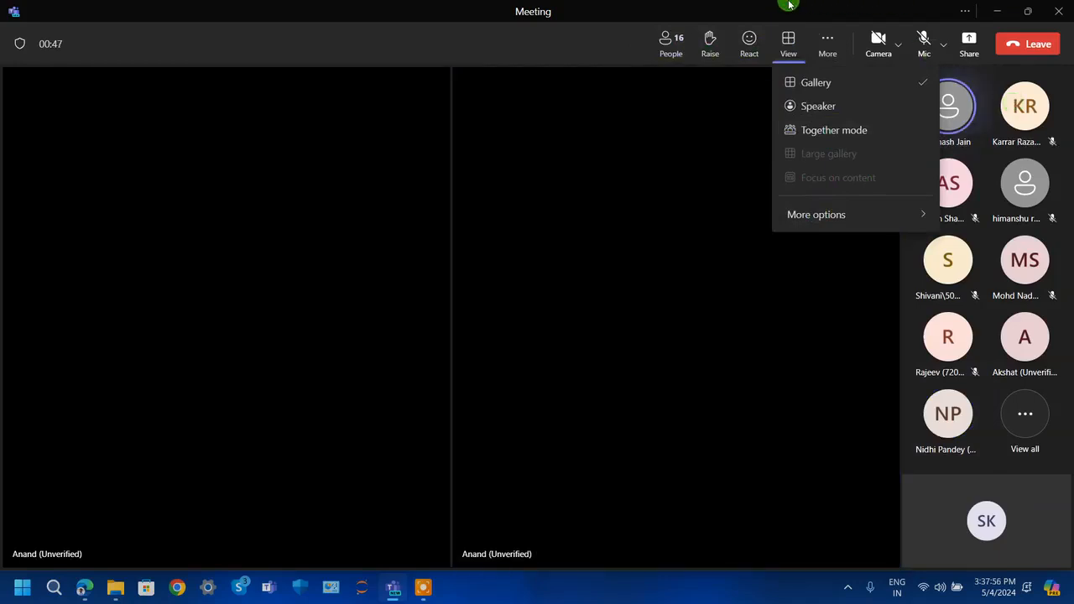
pyautogui.press('Escape')
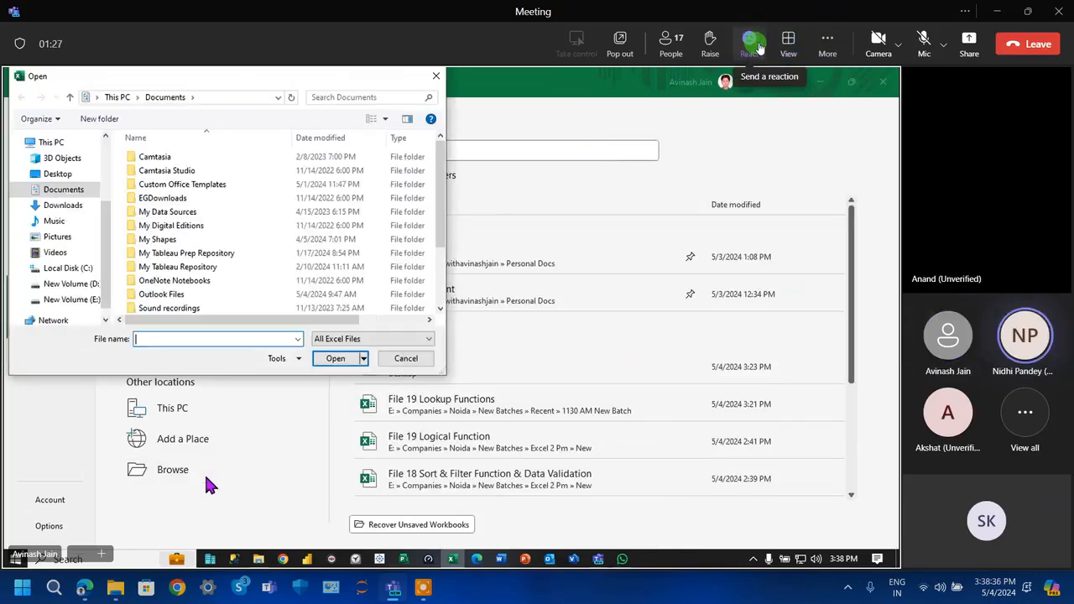
pyautogui.click(783, 38)
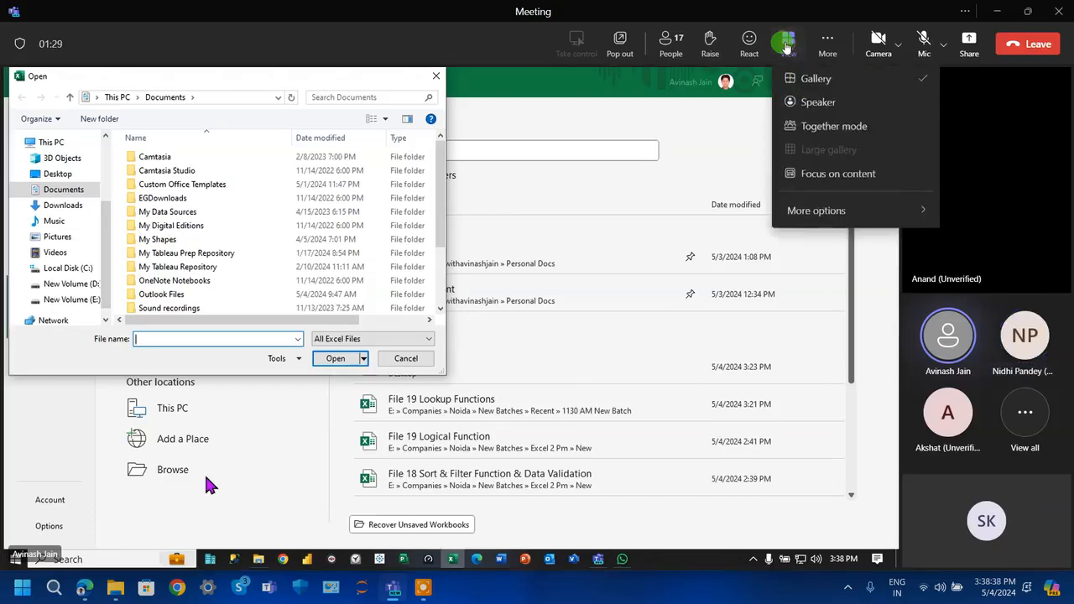
pyautogui.click(856, 190)
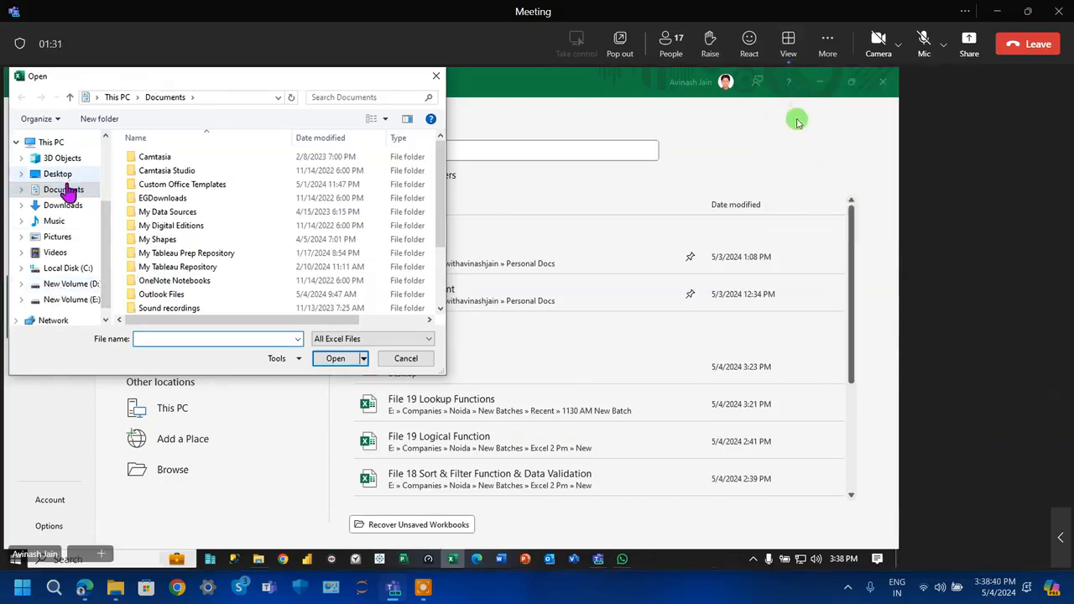
pyautogui.click(791, 57)
pyautogui.moveTo(844, 210)
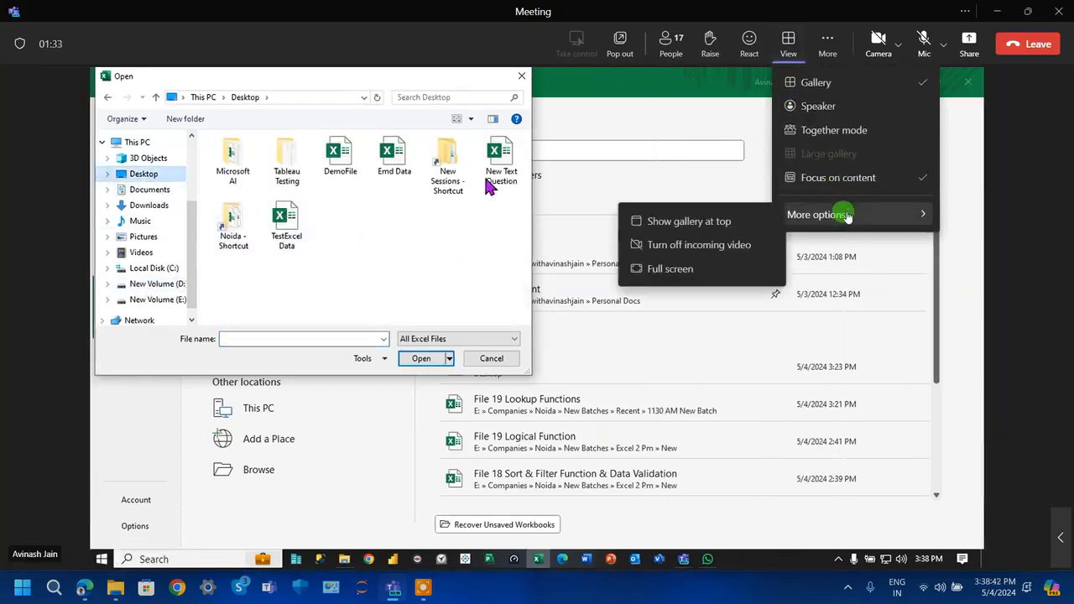
pyautogui.click(690, 280)
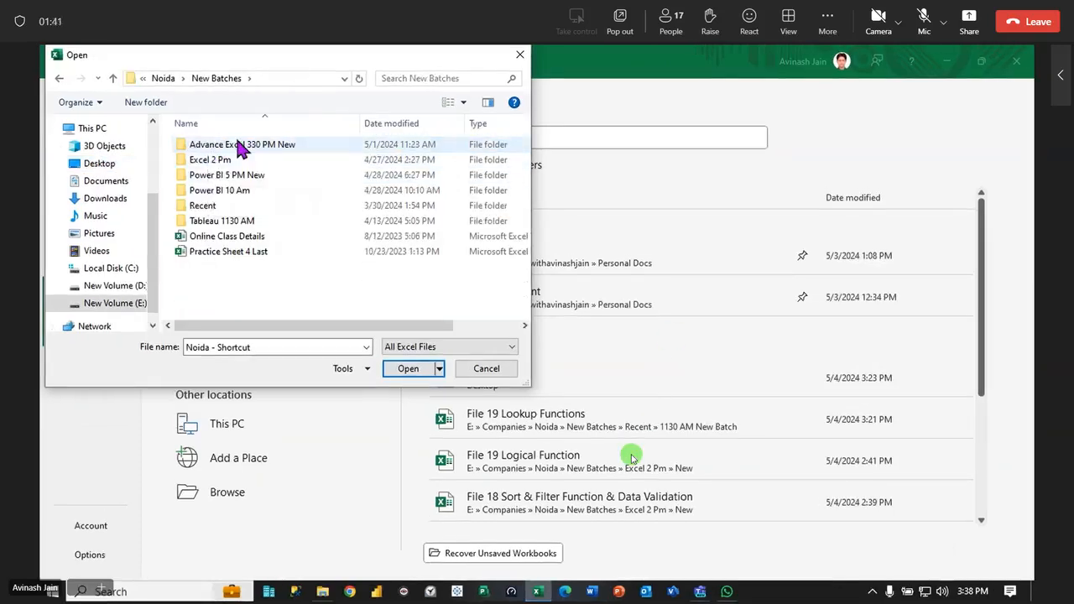
pyautogui.press('Escape')
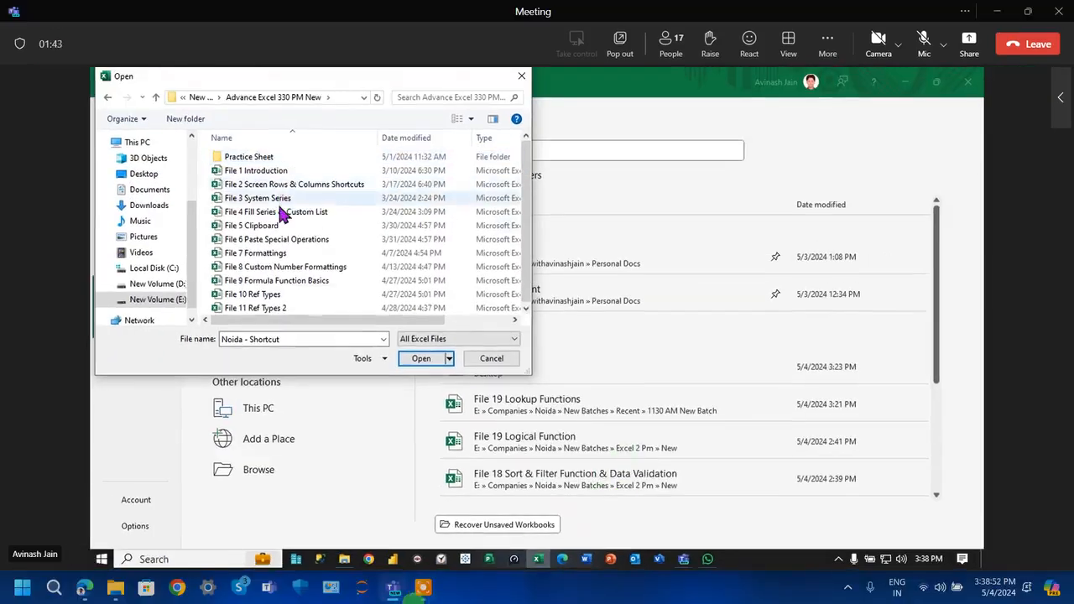
# - Bring up the screen recorder's control bar and show the meeting in full screen
pyautogui.click(423, 588)
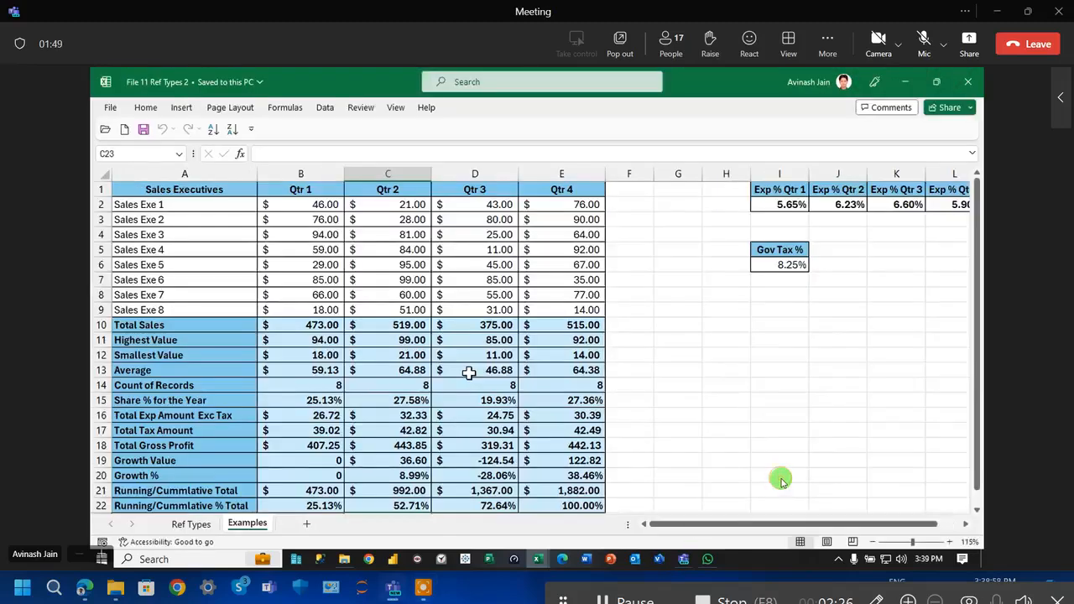
pyautogui.click(789, 42)
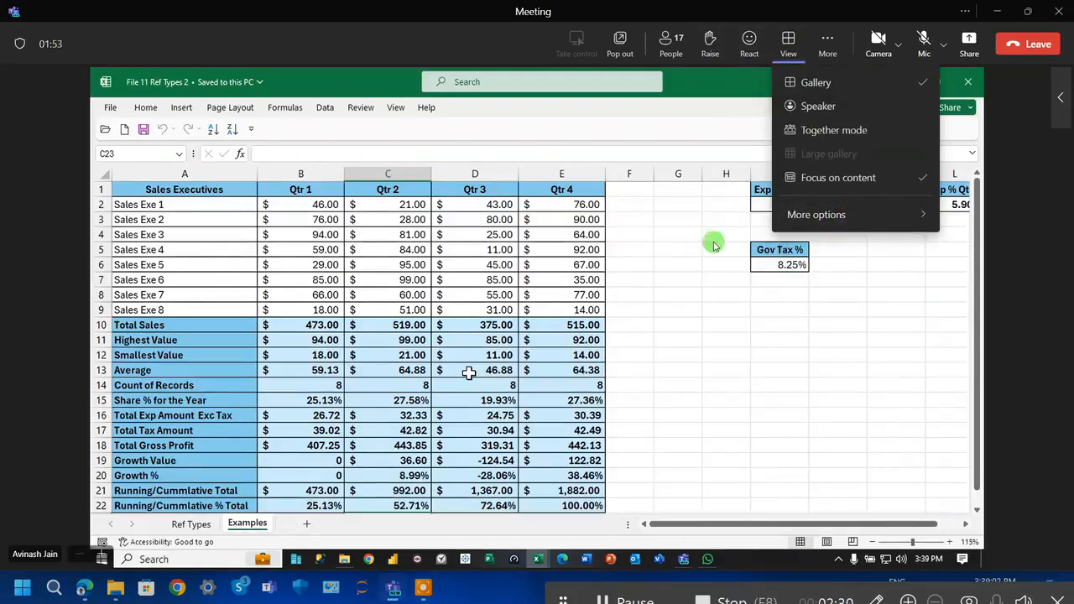
pyautogui.moveTo(806, 216)
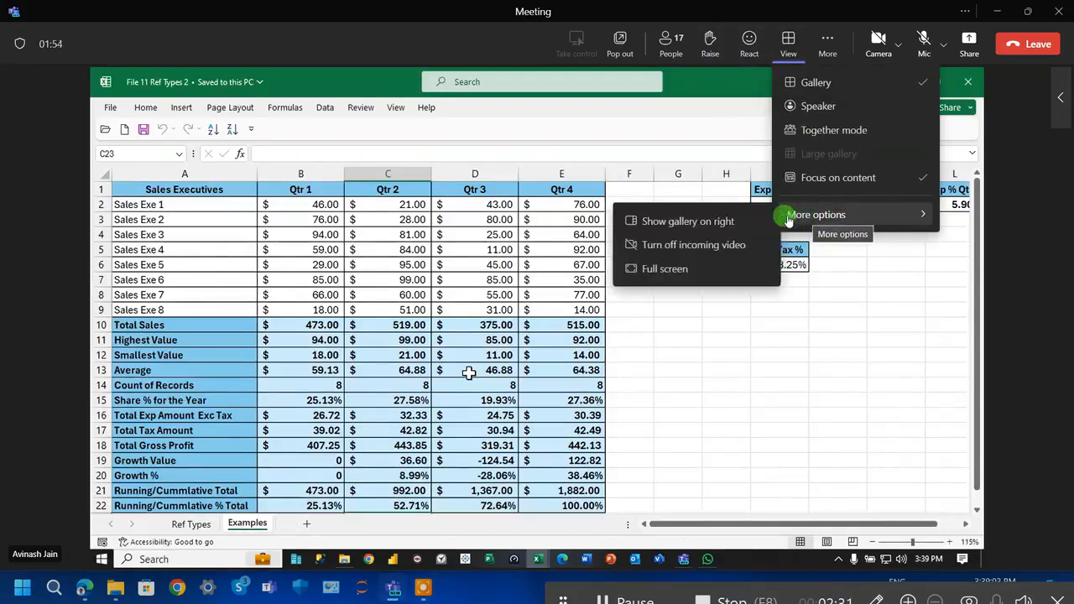
pyautogui.click(701, 270)
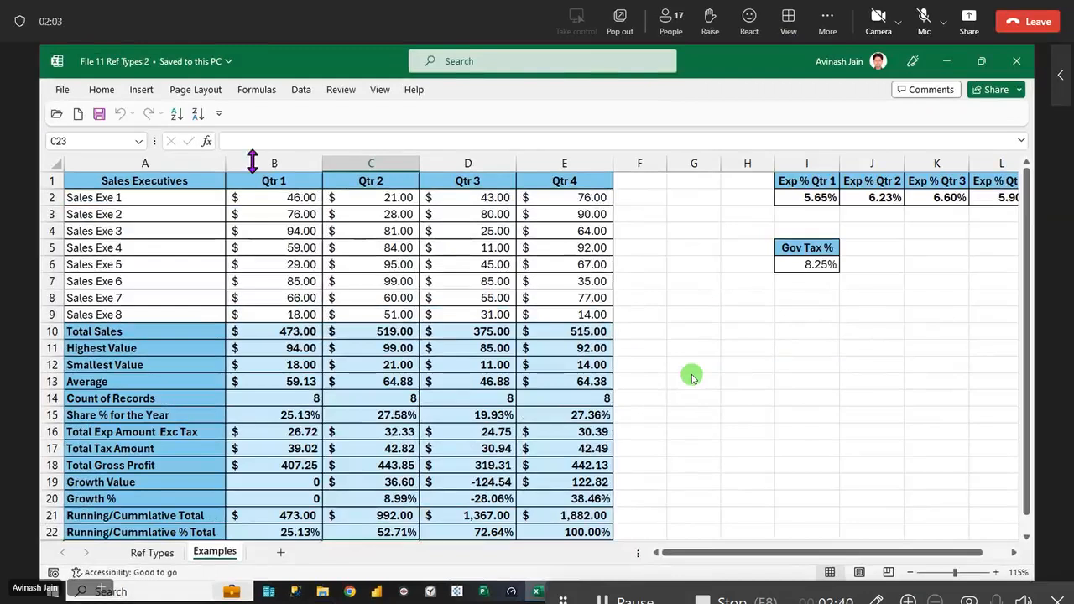
# - Switch the shared workbook to the Ref Types sheet
pyautogui.click(160, 553)
pyautogui.keyDown('ctrl'); pyautogui.scroll(-2, 637, 320); pyautogui.keyUp('ctrl')
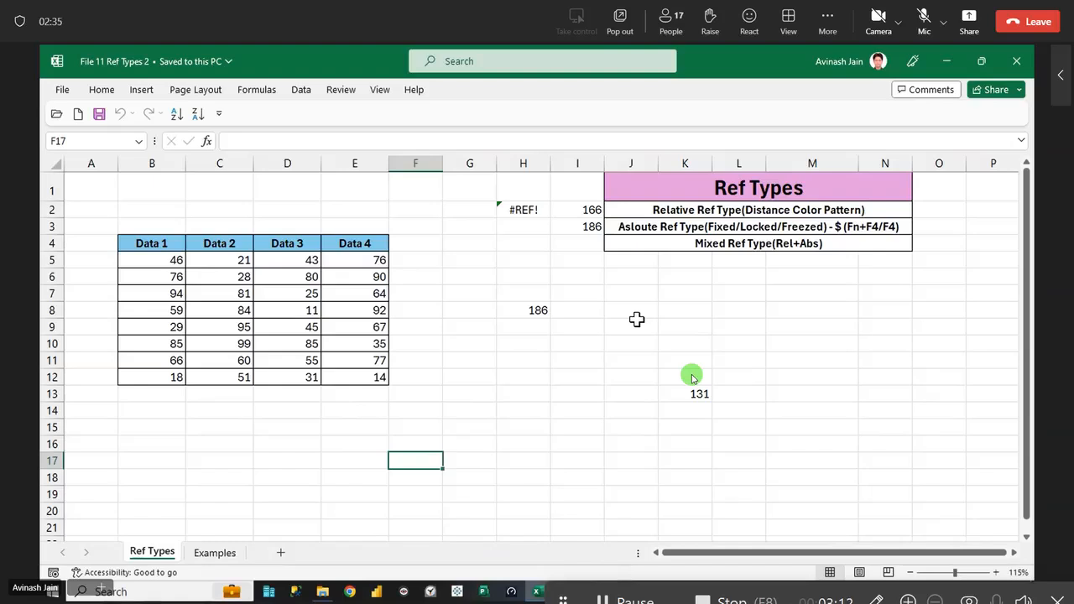
# - Open the computer's display projection options and choose a projection mode
pyautogui.press('super+p')
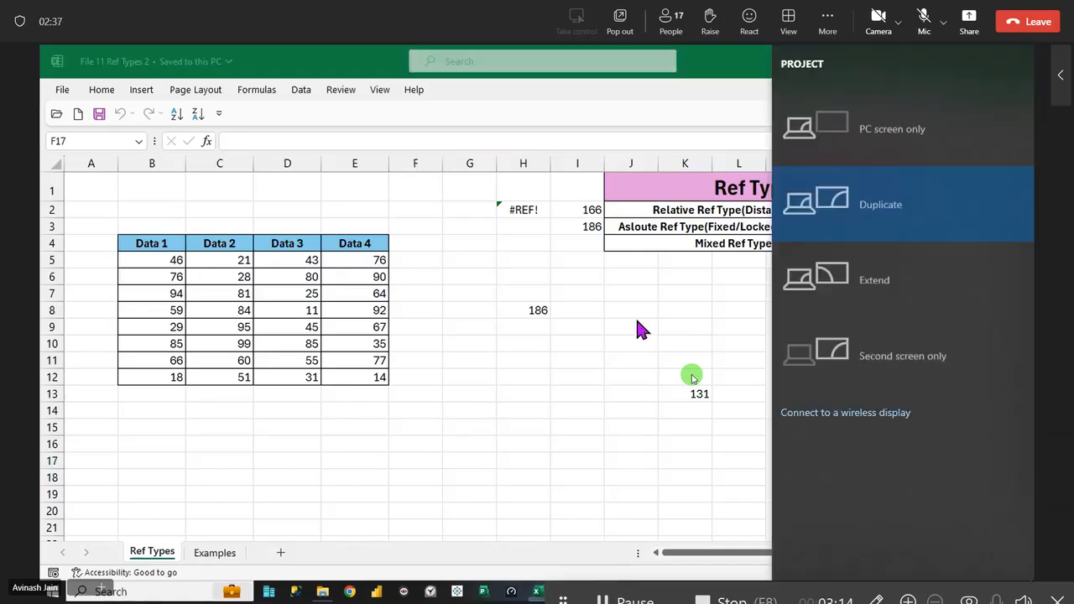
pyautogui.click(839, 193)
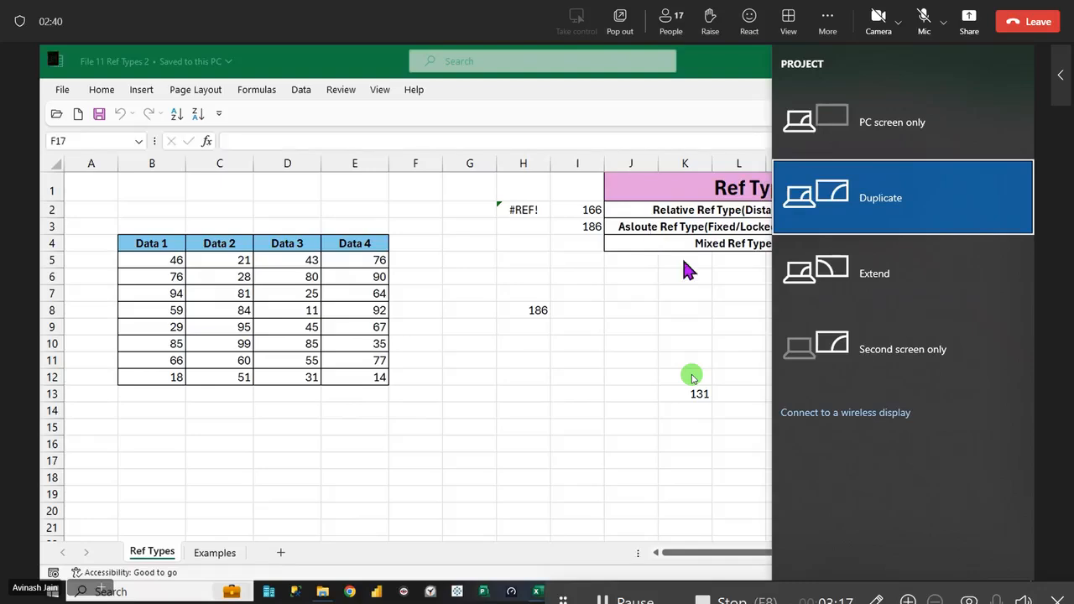
pyautogui.click(859, 207)
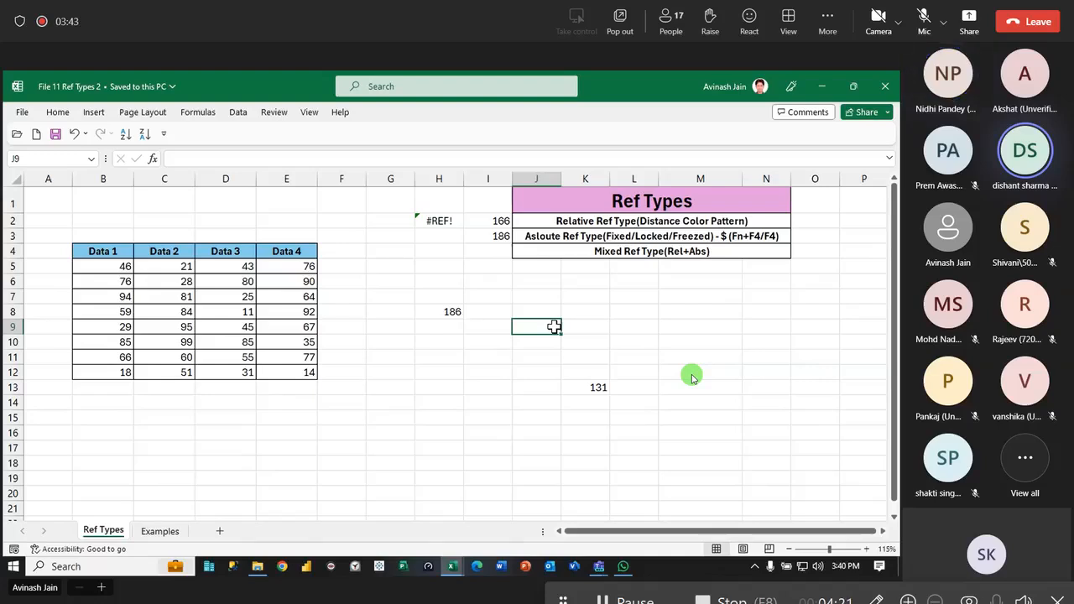
# - Review the Relative Ref Type note in J2, and inspect the Qtr 1 Total Sales formula in B10 of the Examples sheet
pyautogui.click(690, 220)
pyautogui.doubleClick(690, 220)
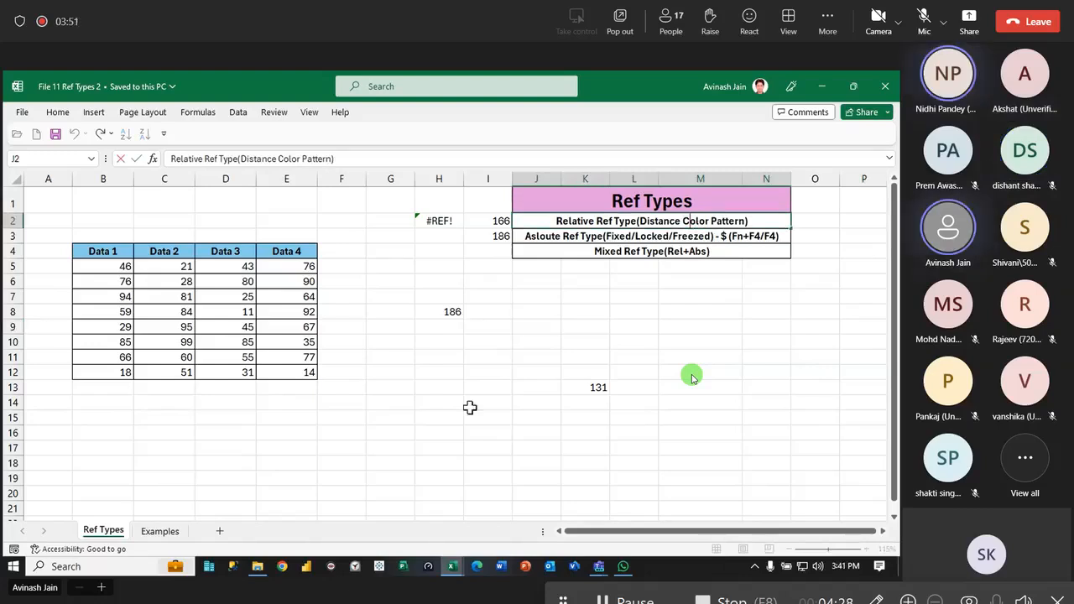
pyautogui.click(175, 531)
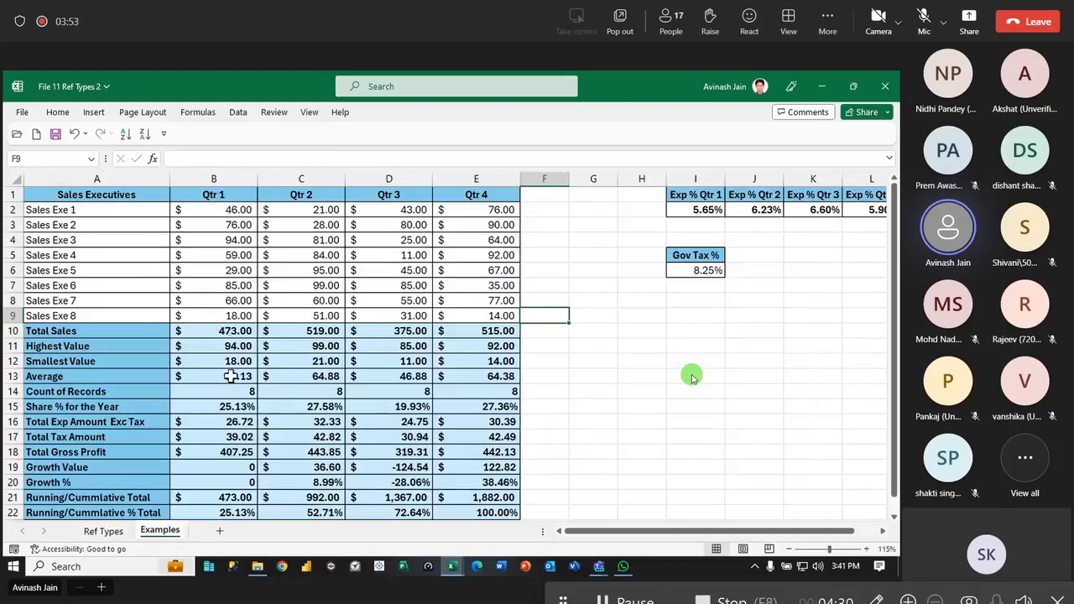
pyautogui.doubleClick(223, 331)
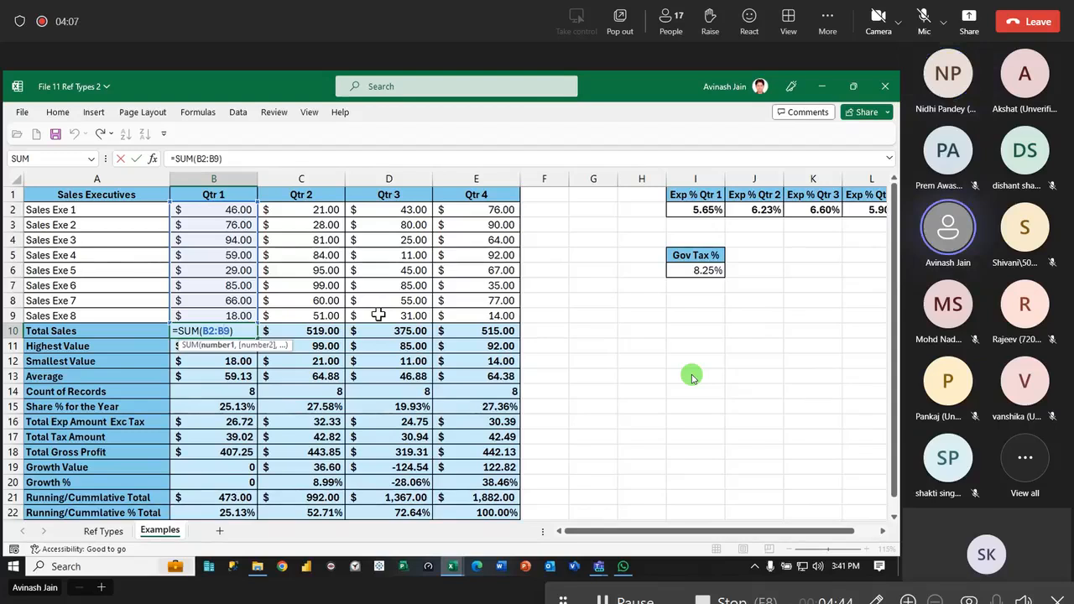
pyautogui.hotkey('ctrl', 'Return')
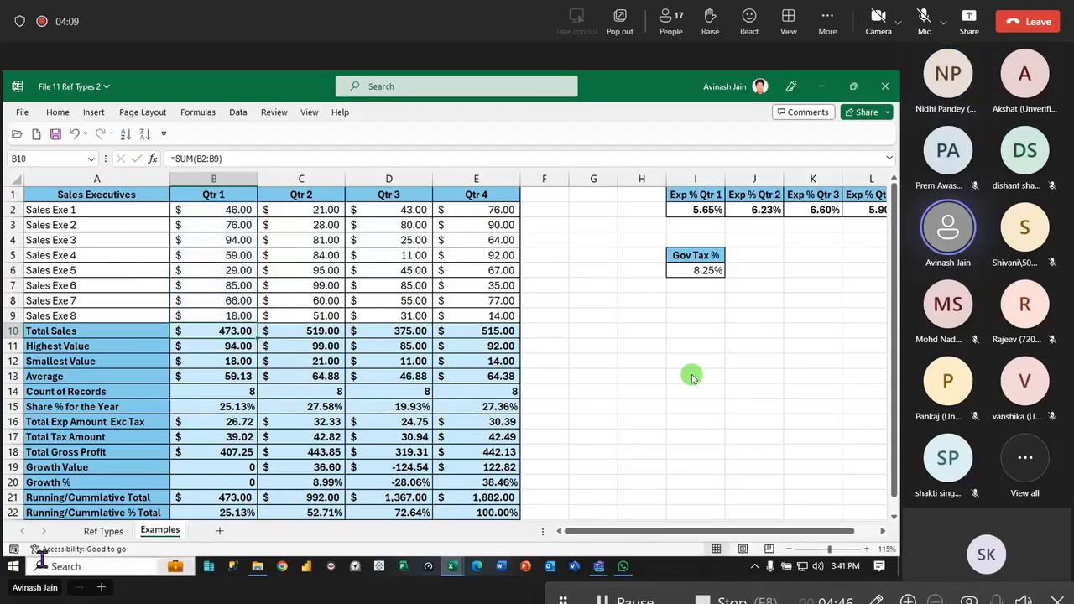
# - Edit the J3 note on the Ref Types sheet to read "Absloute Ref Type(Fixed/Locked/Freezed) - $ (Fn+F4/F4)"
pyautogui.hotkey('ctrl', 'pageup')
pyautogui.press('Down')
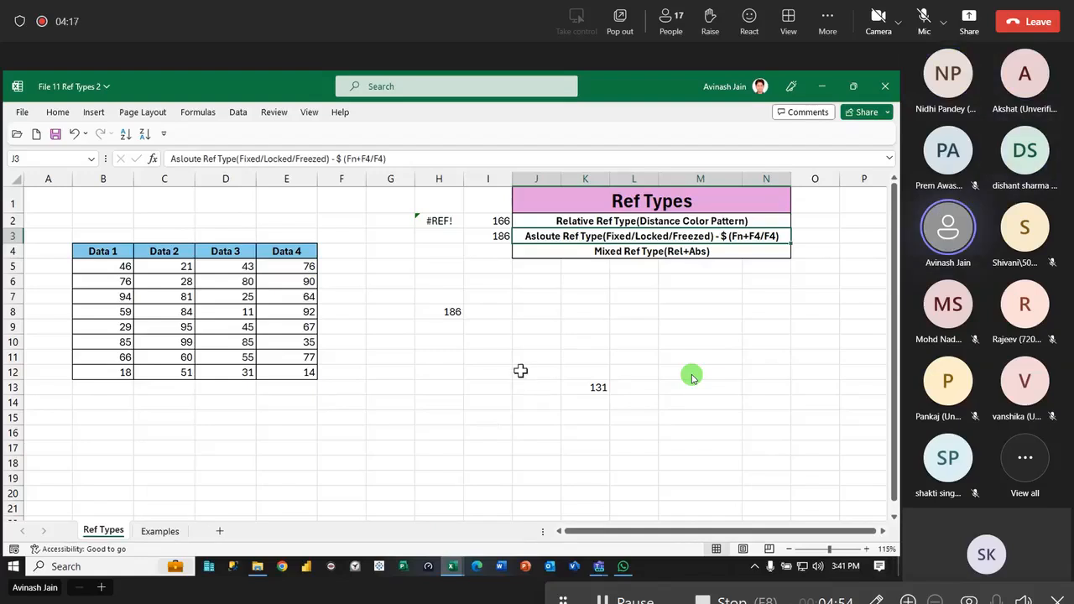
pyautogui.doubleClick(528, 238)
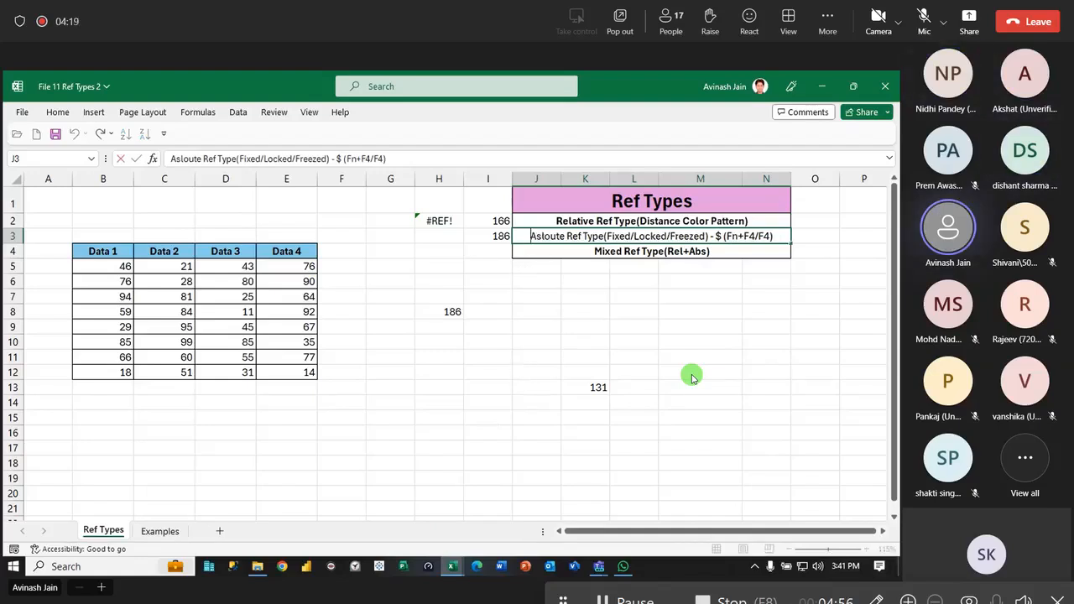
pyautogui.write('b')
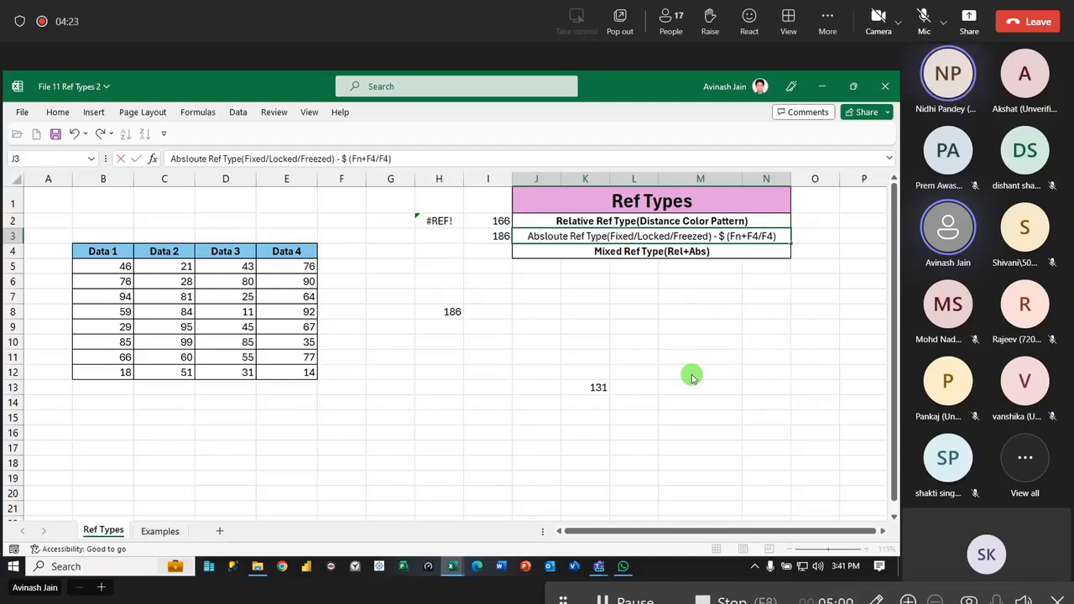
pyautogui.press('Return')
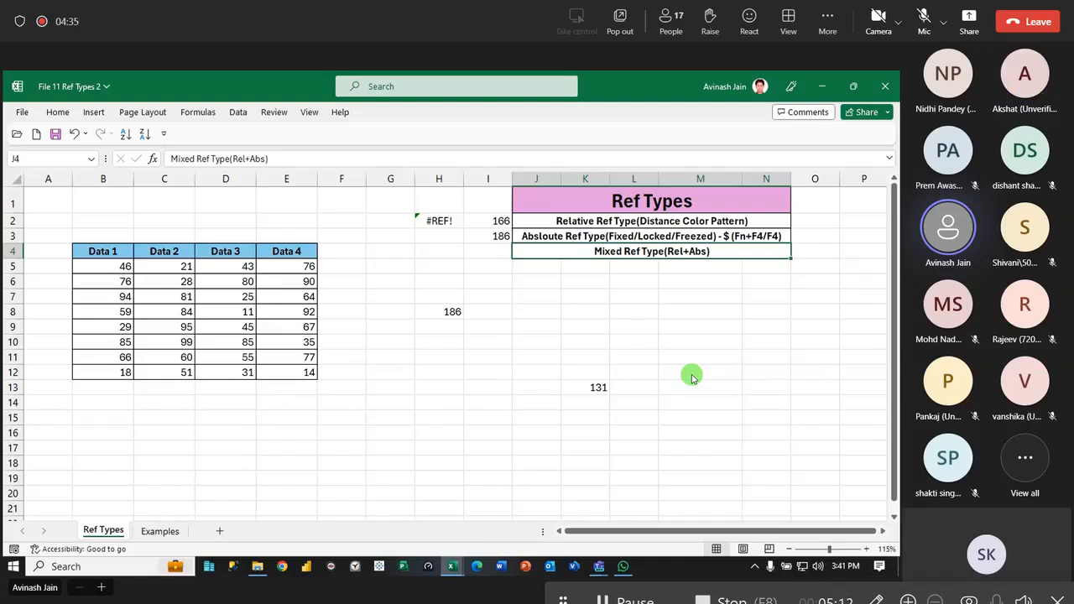
# - Inspect the Share % for the Year formulas for Qtr 1, Qtr 2 and Qtr 3 on the Examples sheet
pyautogui.click(162, 532)
pyautogui.click(117, 407)
pyautogui.doubleClick(213, 407)
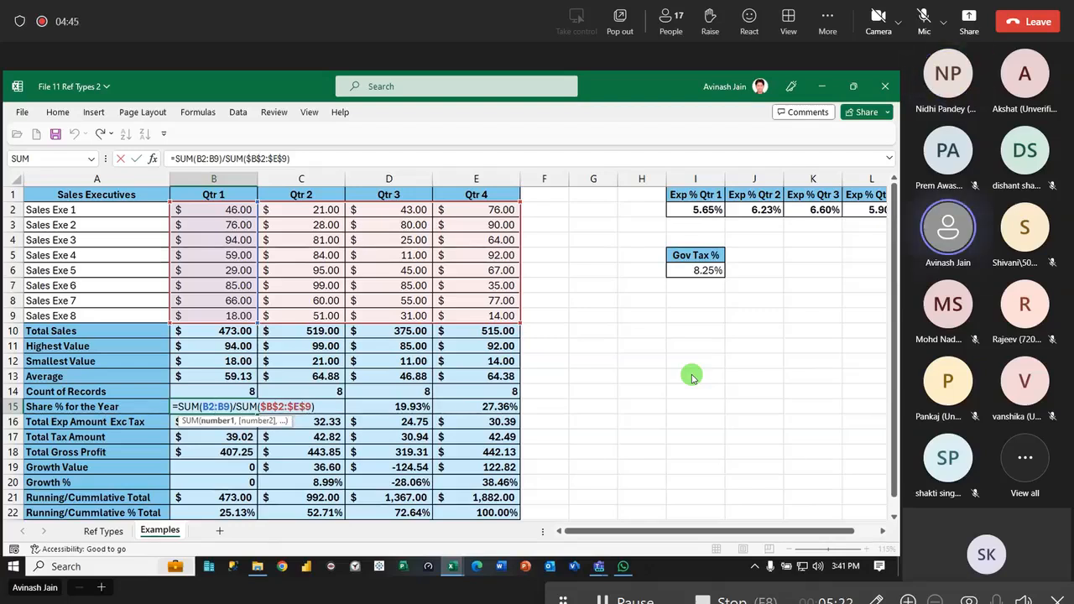
pyautogui.press('Tab')
pyautogui.doubleClick(302, 406)
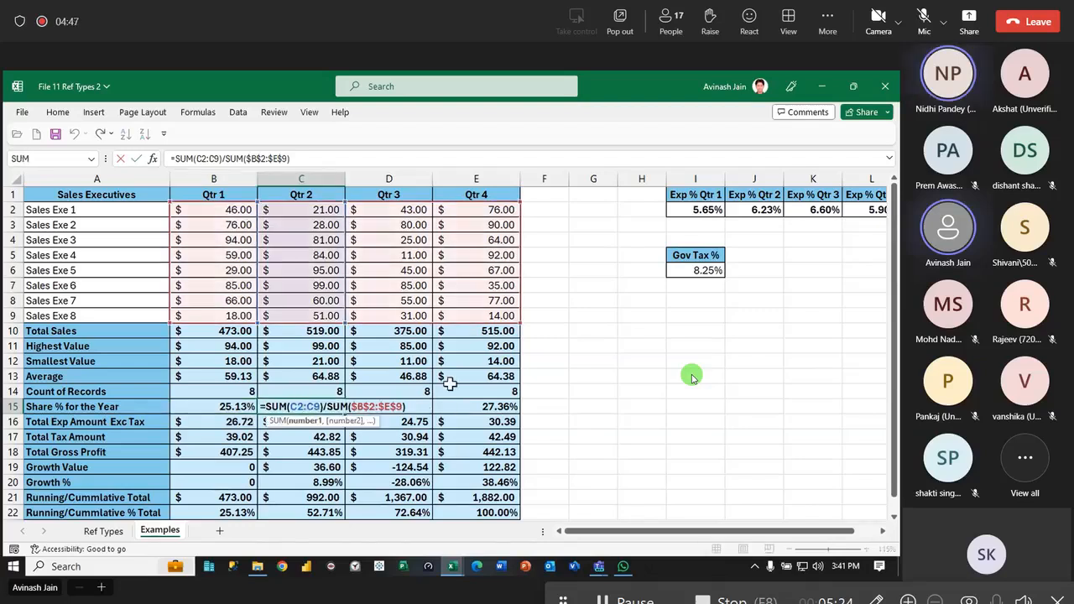
pyautogui.press('Escape')
pyautogui.doubleClick(398, 405)
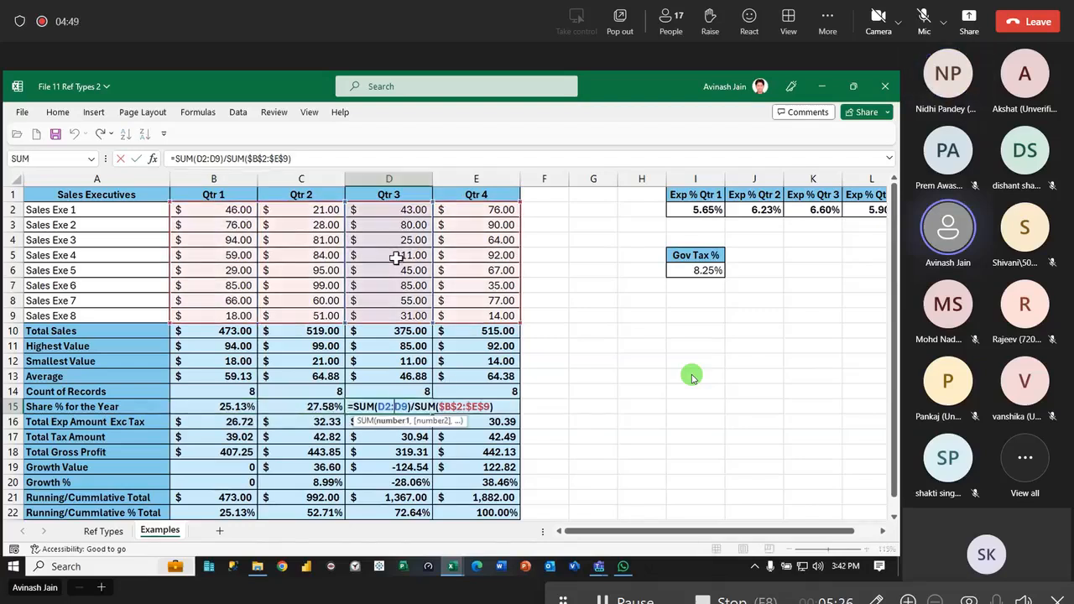
pyautogui.press('Escape')
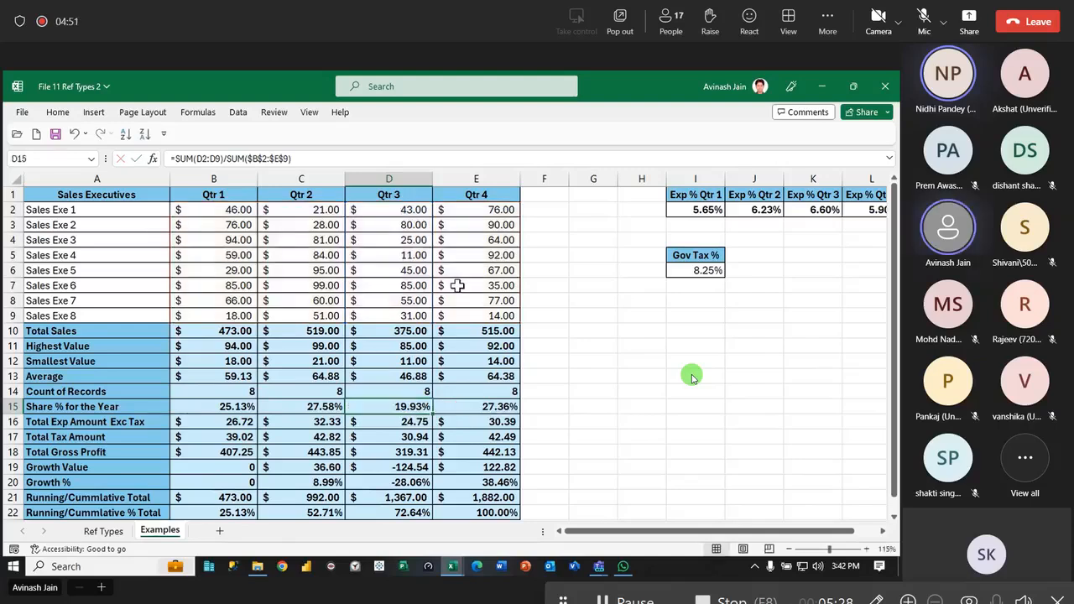
# - Revisit the Mixed Ref Type note on the Ref Types sheet, and inspect the Qtr 1 Running/Cummlative Total formula on the Examples sheet
pyautogui.hotkey('ctrl', 'pageup')
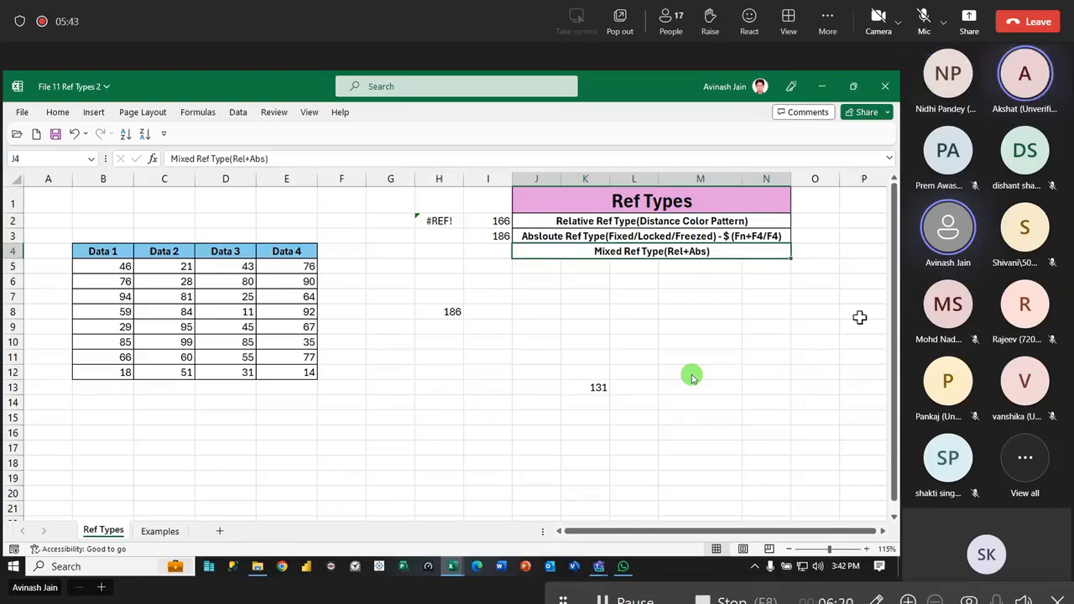
pyautogui.click(585, 432)
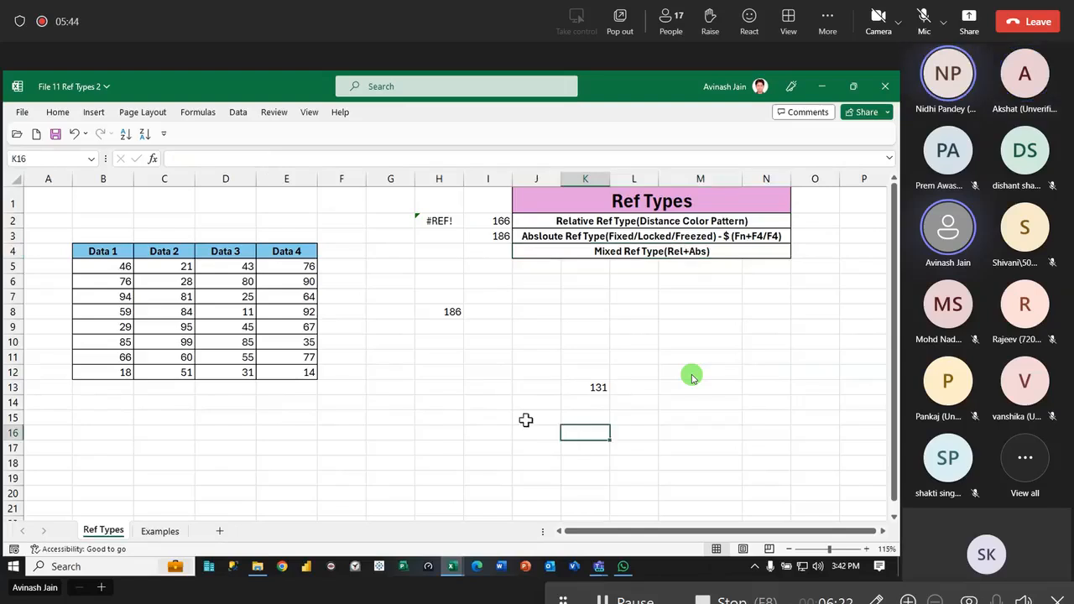
pyautogui.click(160, 532)
pyautogui.scroll(-3, 169, 451)
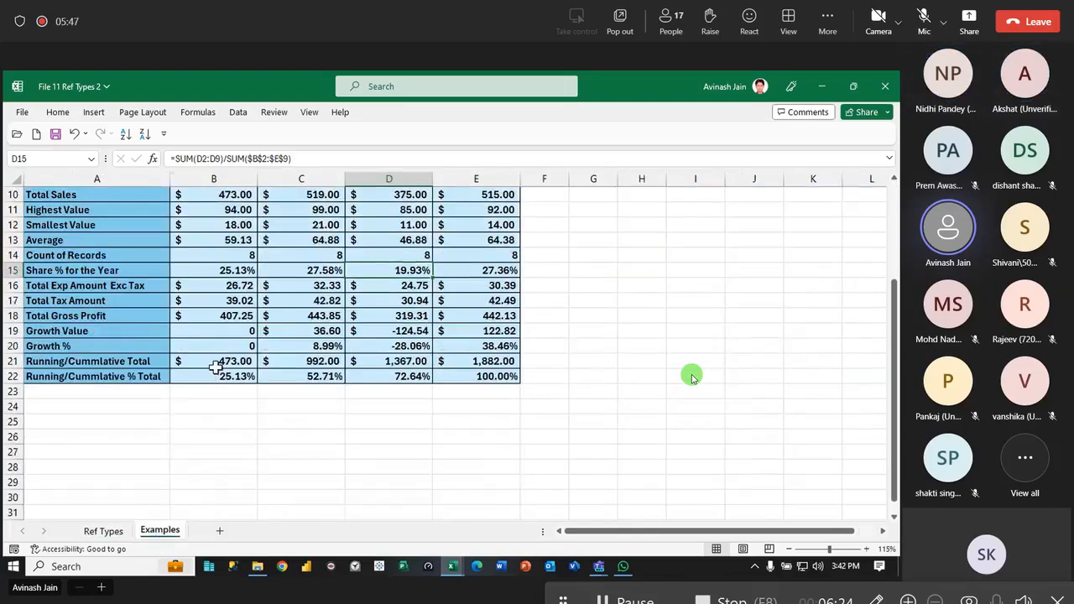
pyautogui.doubleClick(216, 367)
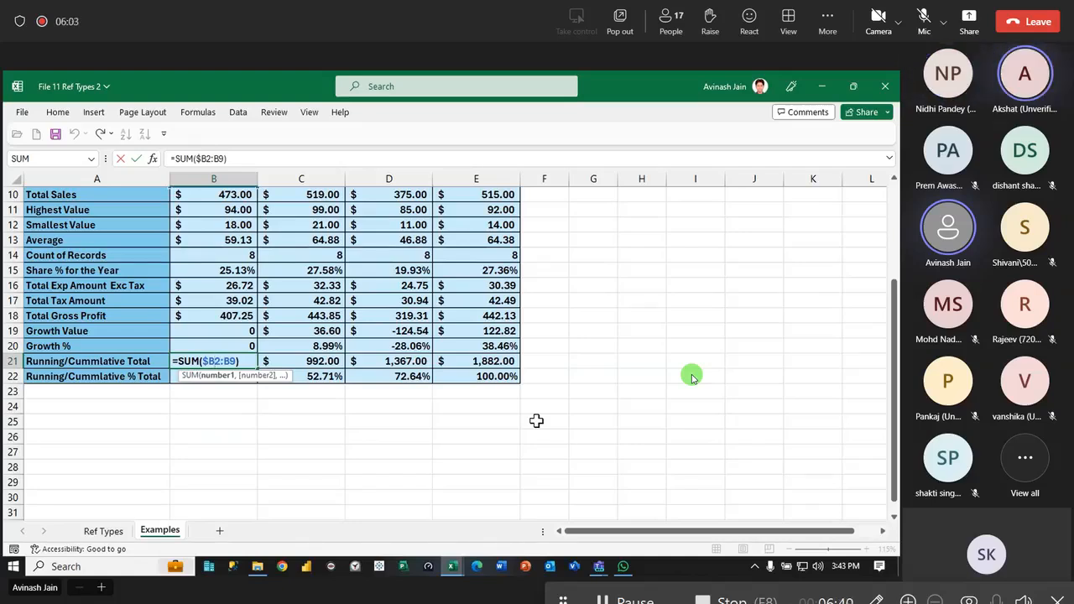
pyautogui.press('Return')
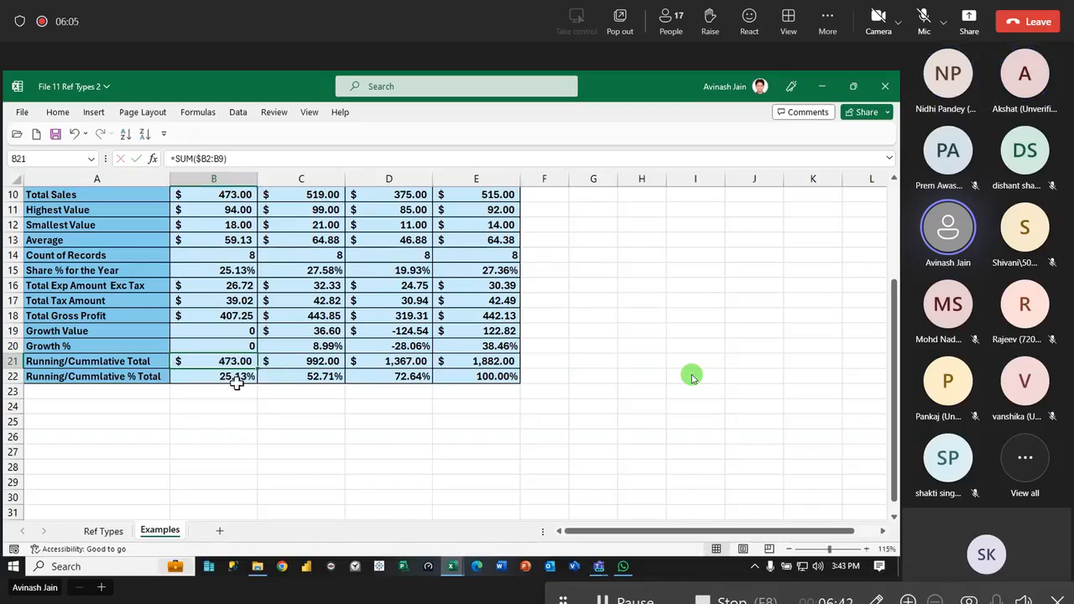
# - Fill the Qtr 1 Running/Cummlative % Total formula from B22 down to B24, and inspect the copied formula in B24
pyautogui.moveTo(262, 386); pyautogui.dragTo(256, 417)
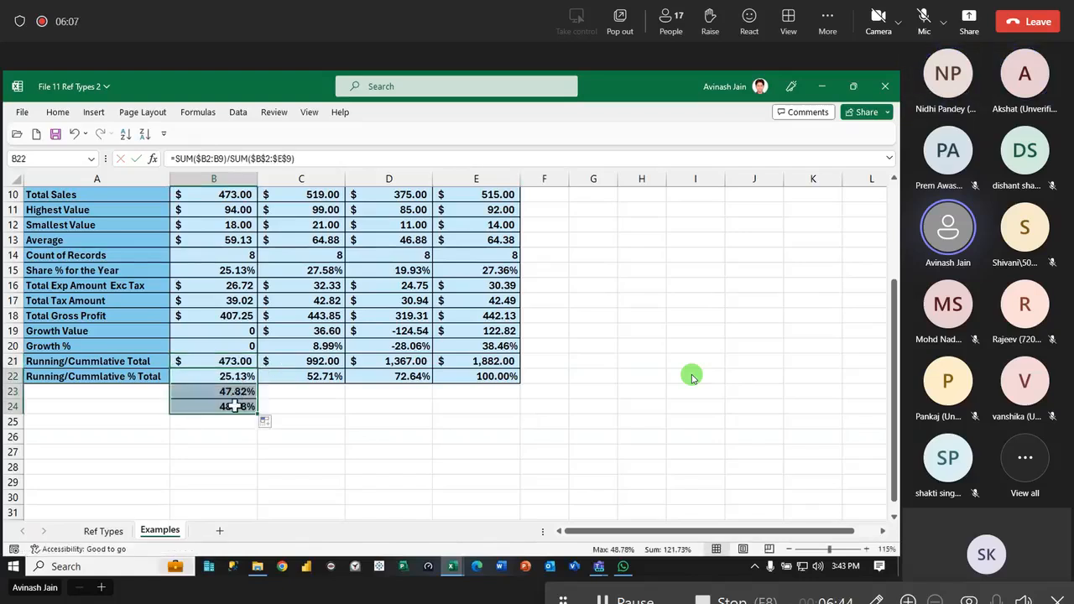
pyautogui.doubleClick(244, 407)
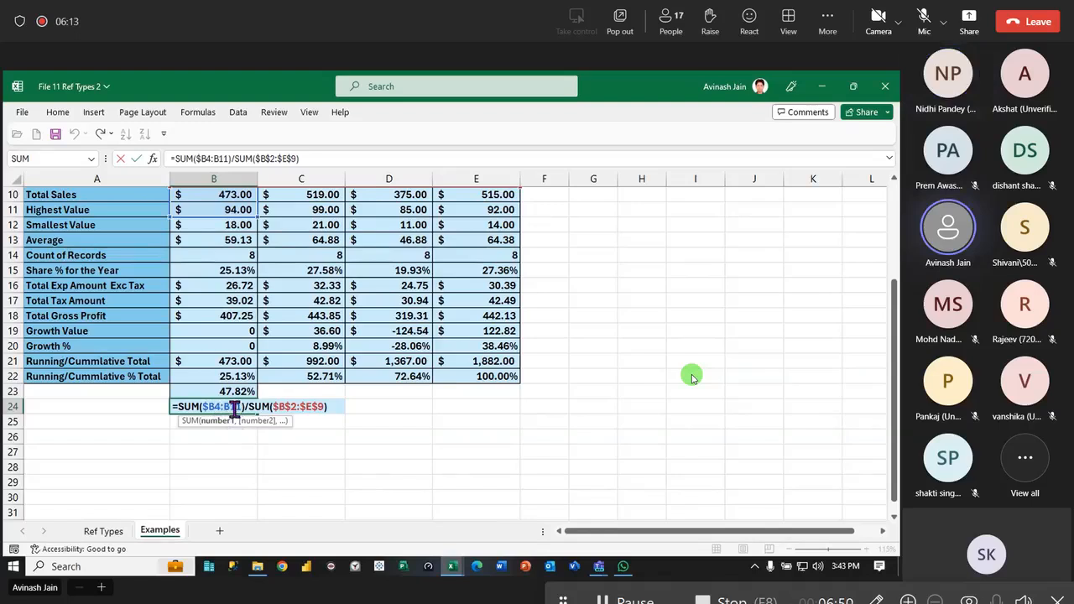
pyautogui.press('Return')
# - Compare the formulas in B22, B23 and B24 to examine how the mixed and absolute references behave when copied down
pyautogui.doubleClick(224, 377)
pyautogui.click(217, 377)
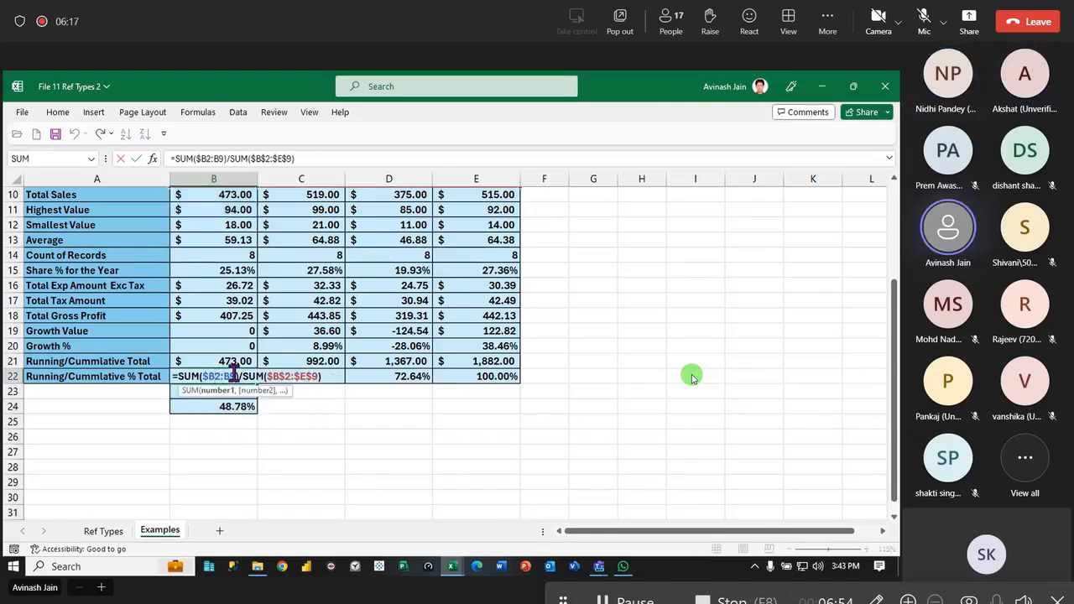
pyautogui.press('Return')
pyautogui.doubleClick(239, 391)
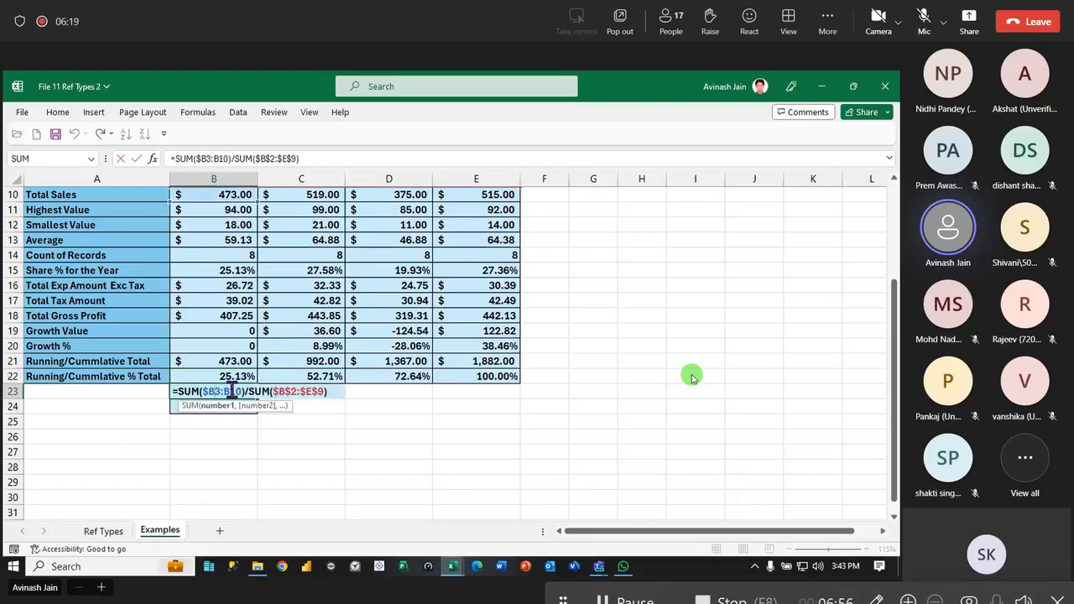
pyautogui.press('Return')
pyautogui.doubleClick(224, 406)
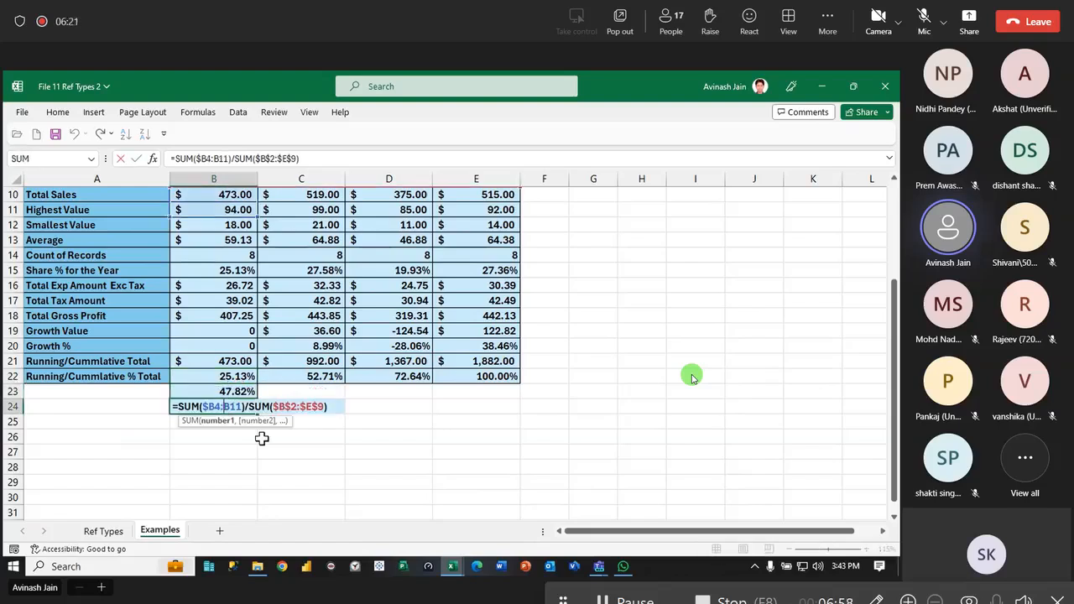
pyautogui.hotkey('ctrl', 'Return')
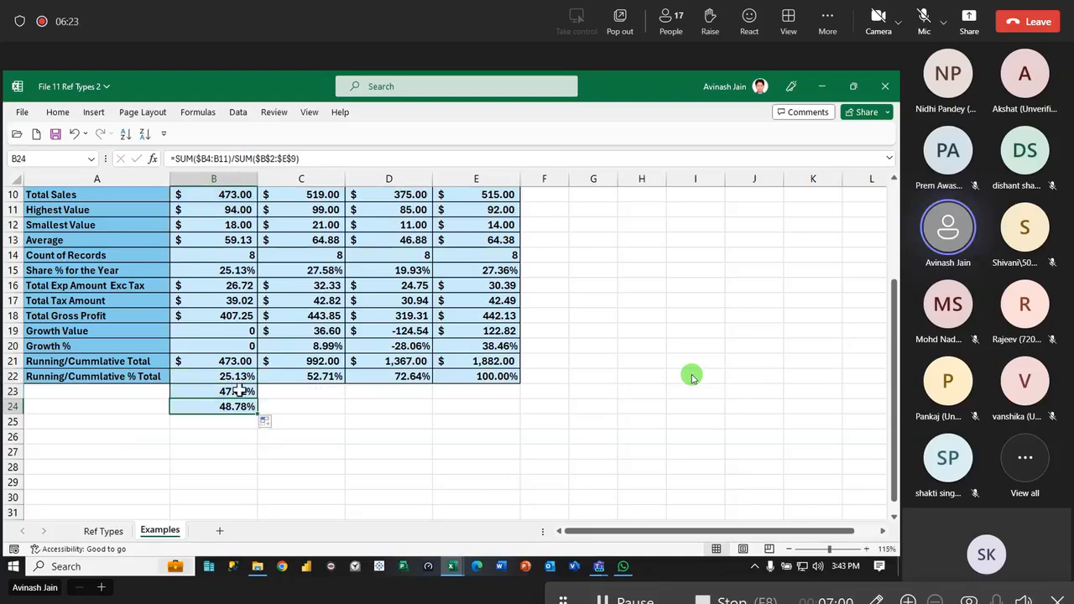
# - Clear both contents and formatting from cells B23:B24 below the Qtr 1 Running/Cummlative % Total
pyautogui.moveTo(240, 392); pyautogui.dragTo(243, 409)
pyautogui.click(58, 112)
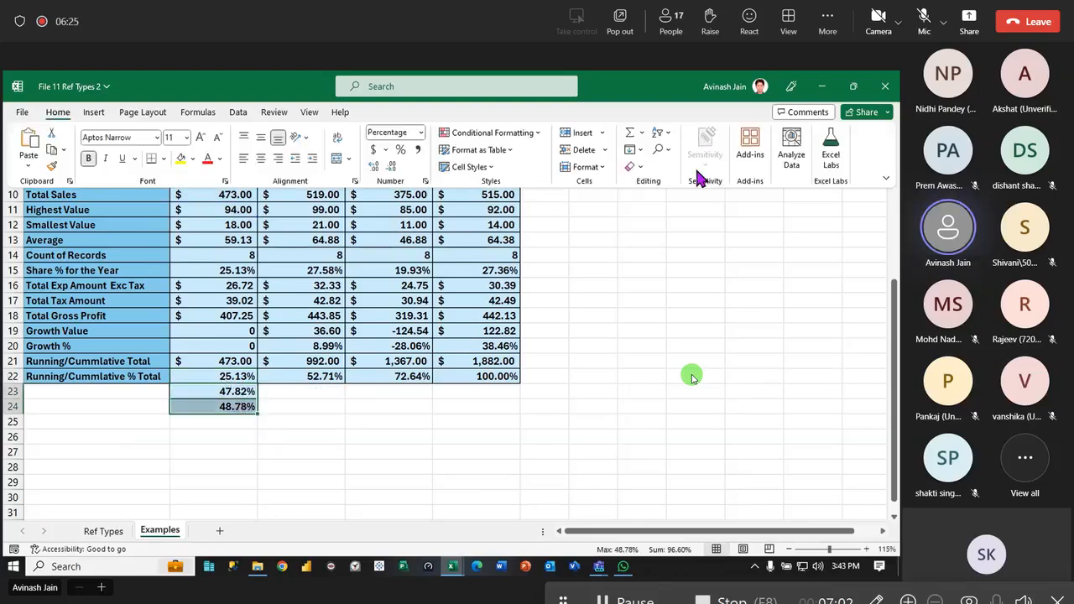
pyautogui.click(641, 167)
pyautogui.click(663, 184)
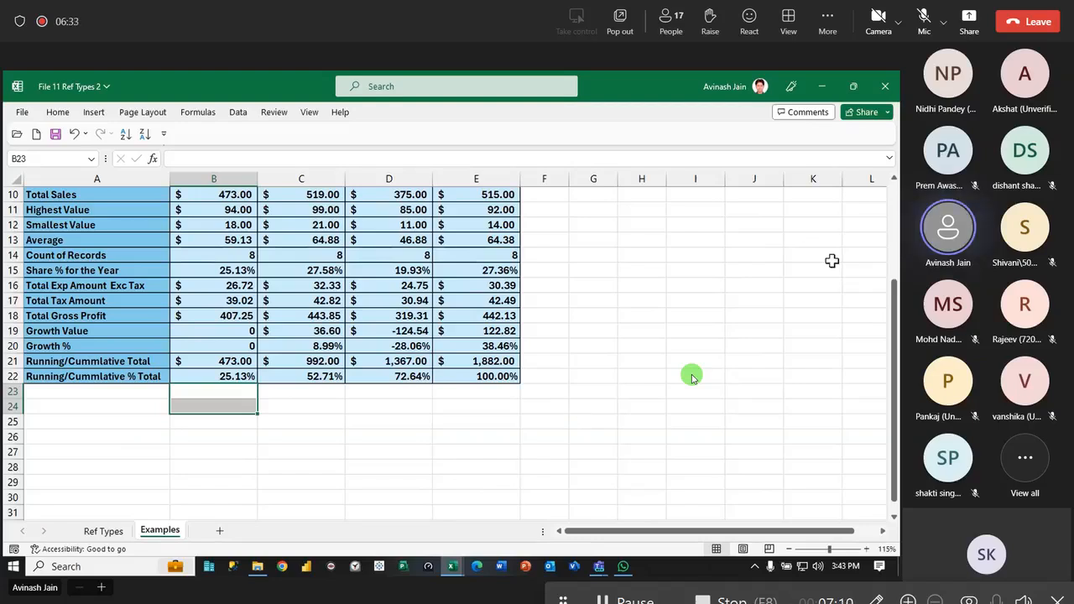
# - Close the File 11 Ref Types 2 workbook without saving its changes
pyautogui.click(680, 286)
pyautogui.click(884, 86)
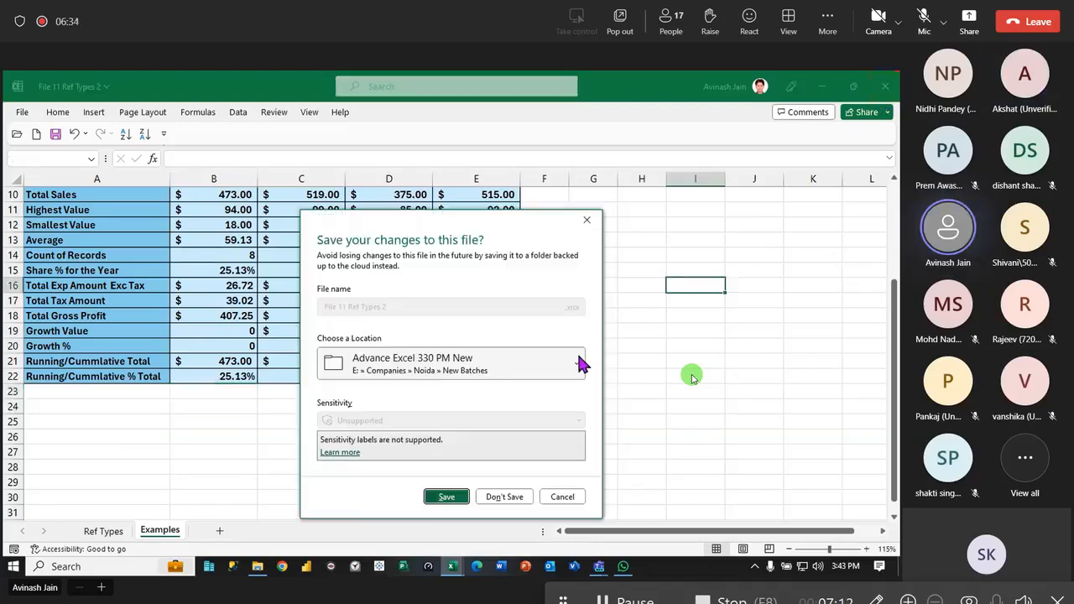
pyautogui.click(505, 497)
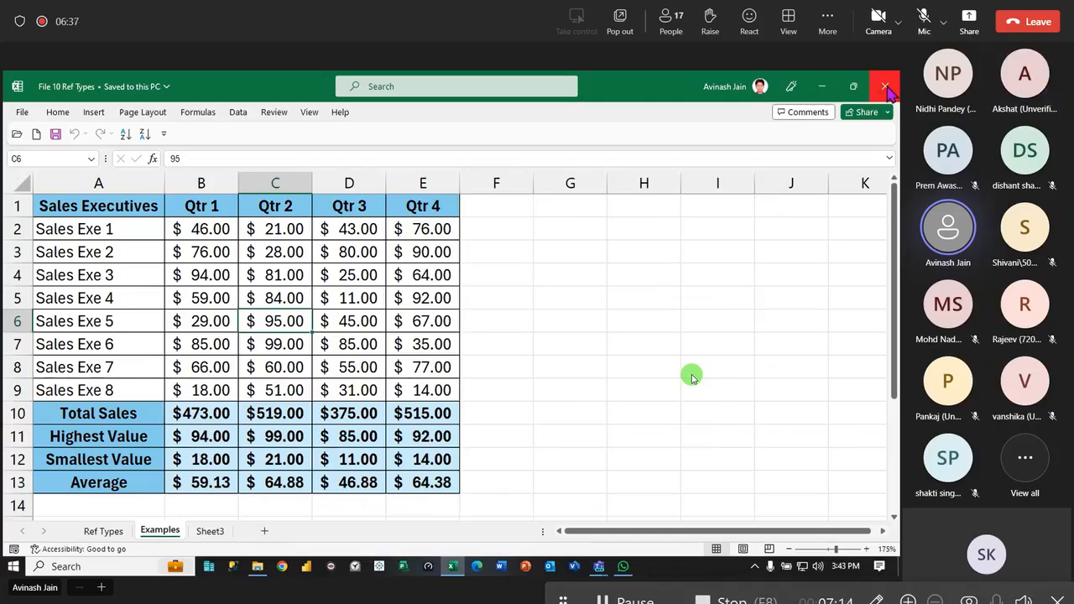
# - Create a new blank workbook, and close the File 10 Ref Types workbook
pyautogui.click(622, 305)
pyautogui.hotkey('ctrl', 'n')
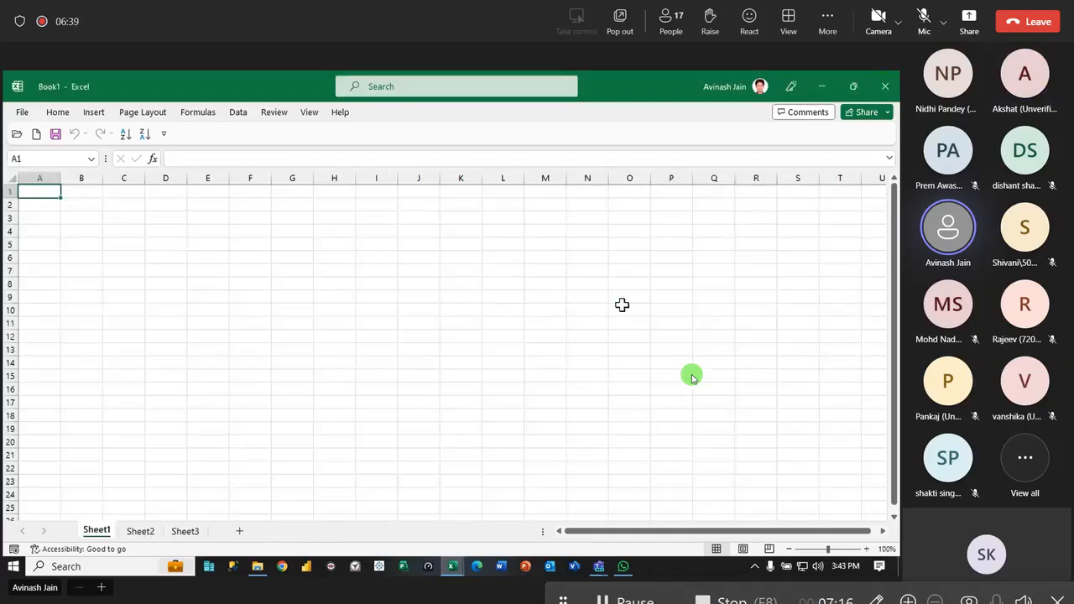
pyautogui.hotkey('alt', 'Tab')
pyautogui.click(885, 86)
pyautogui.click(392, 349)
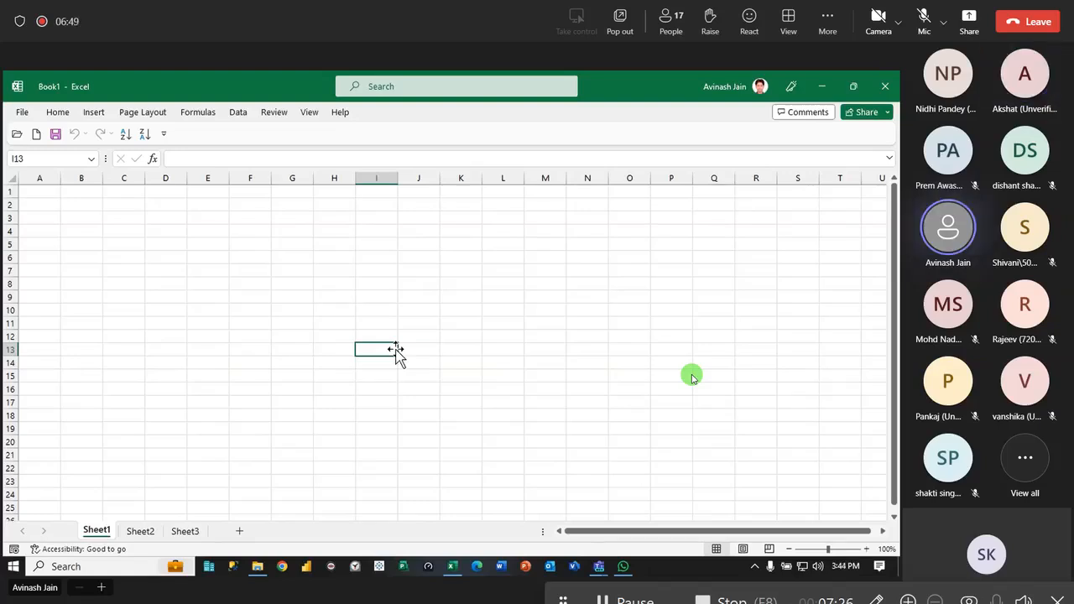
pyautogui.keyDown('ctrl'); pyautogui.scroll(10, 335, 358); pyautogui.keyUp('ctrl')
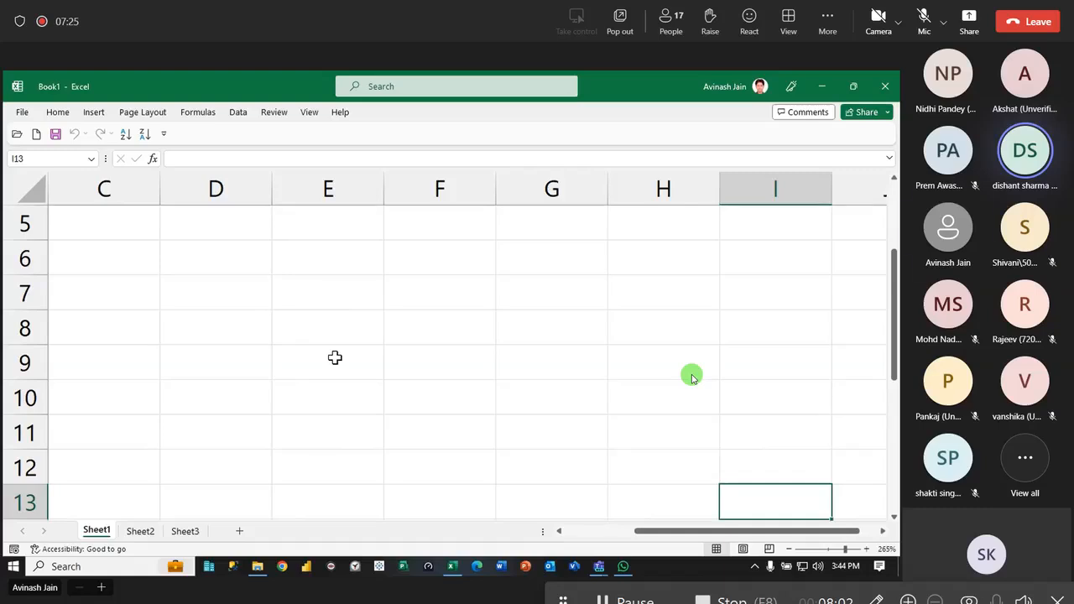
pyautogui.click(325, 335)
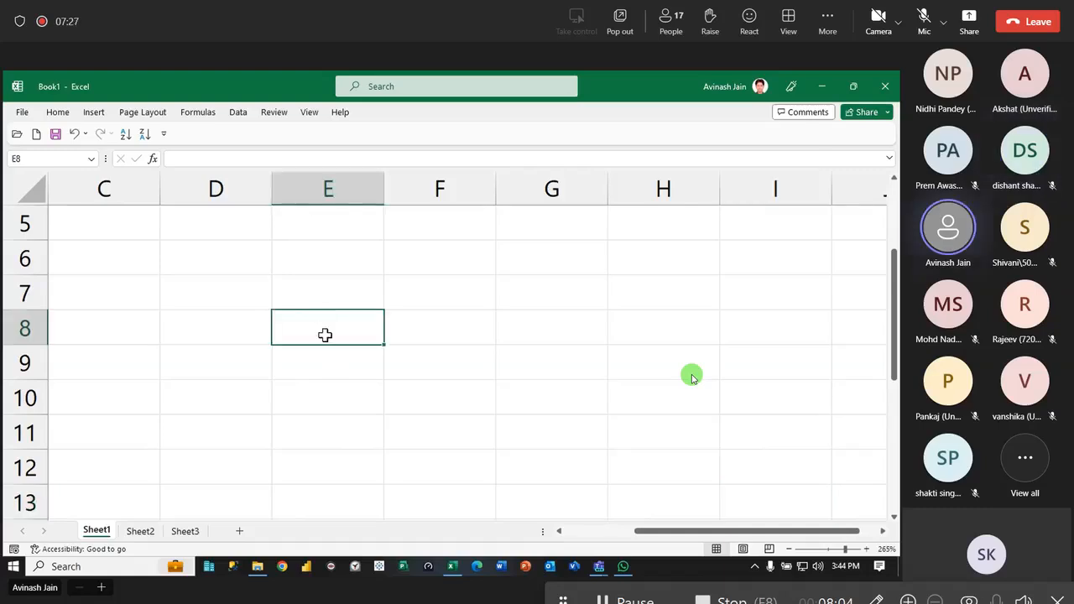
pyautogui.keyDown('ctrl'); pyautogui.scroll(-4, 304, 356); pyautogui.keyUp('ctrl')
pyautogui.scroll(-2, 305, 355)
pyautogui.scroll(3, 305, 356)
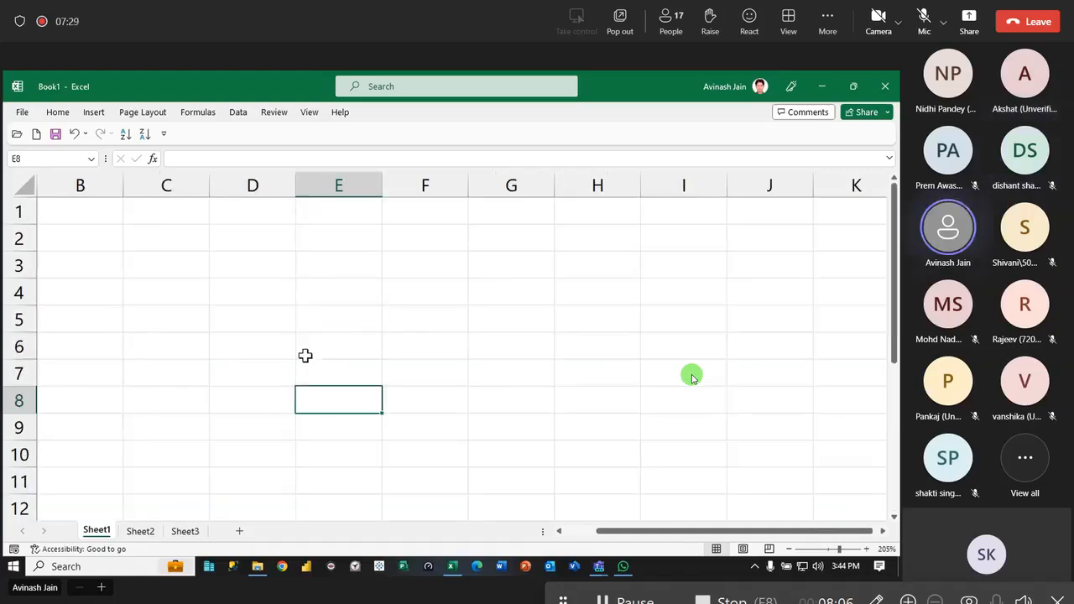
pyautogui.scroll(-2, 307, 357)
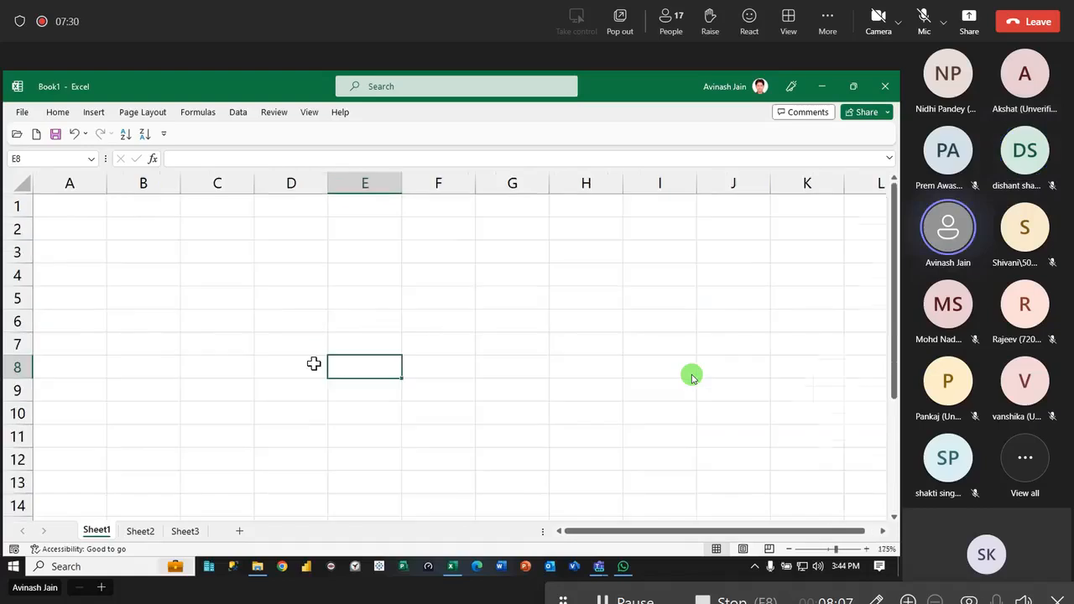
# - Open the recent workbook File 10 Ref Types and switch to its Ref Types sheet
pyautogui.click(18, 114)
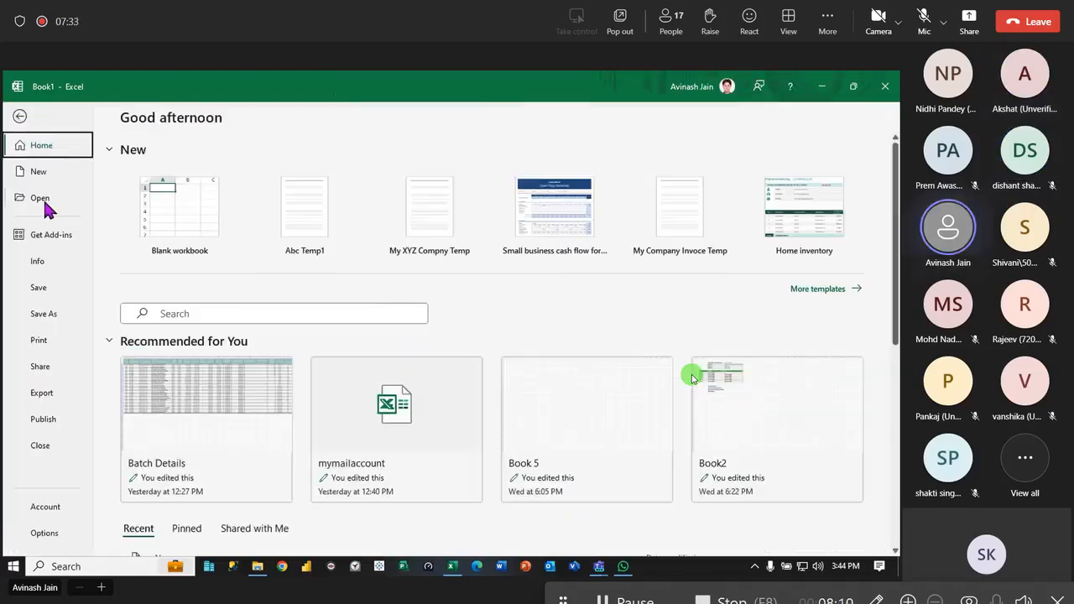
pyautogui.click(46, 203)
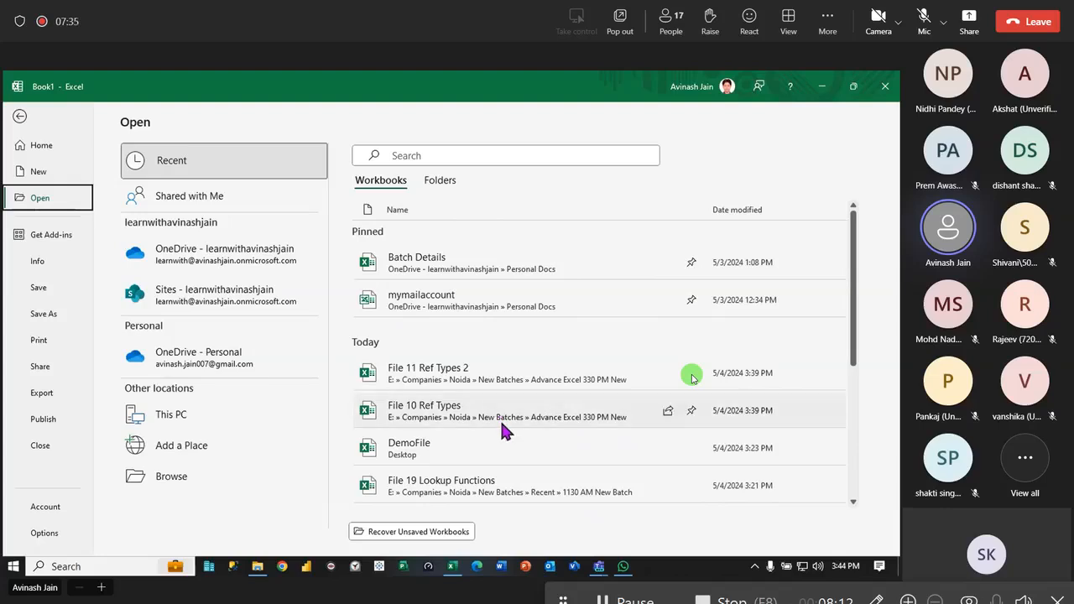
pyautogui.press('Escape')
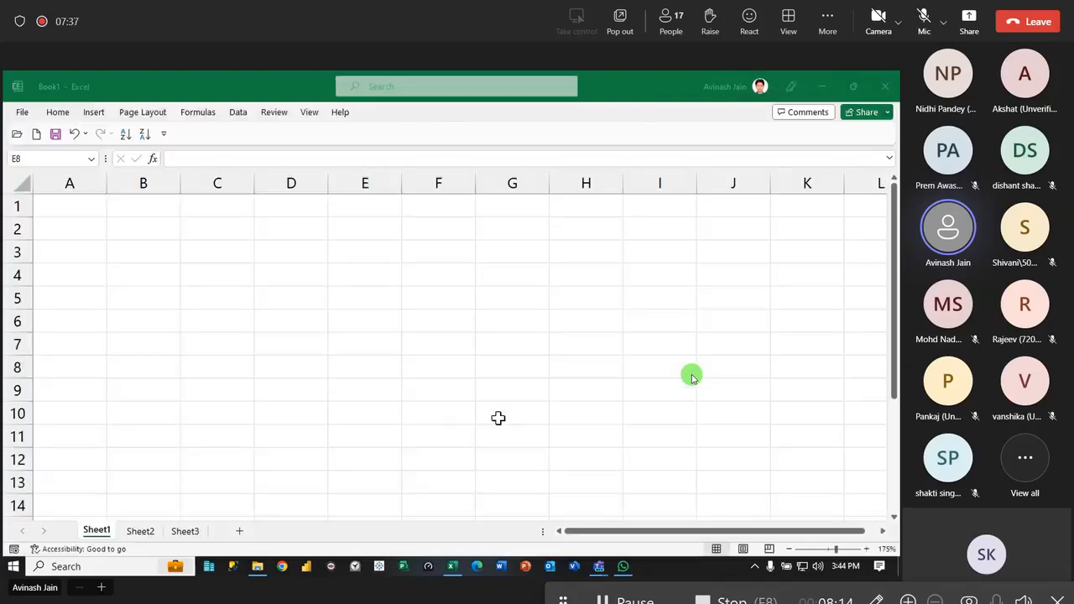
pyautogui.click(102, 532)
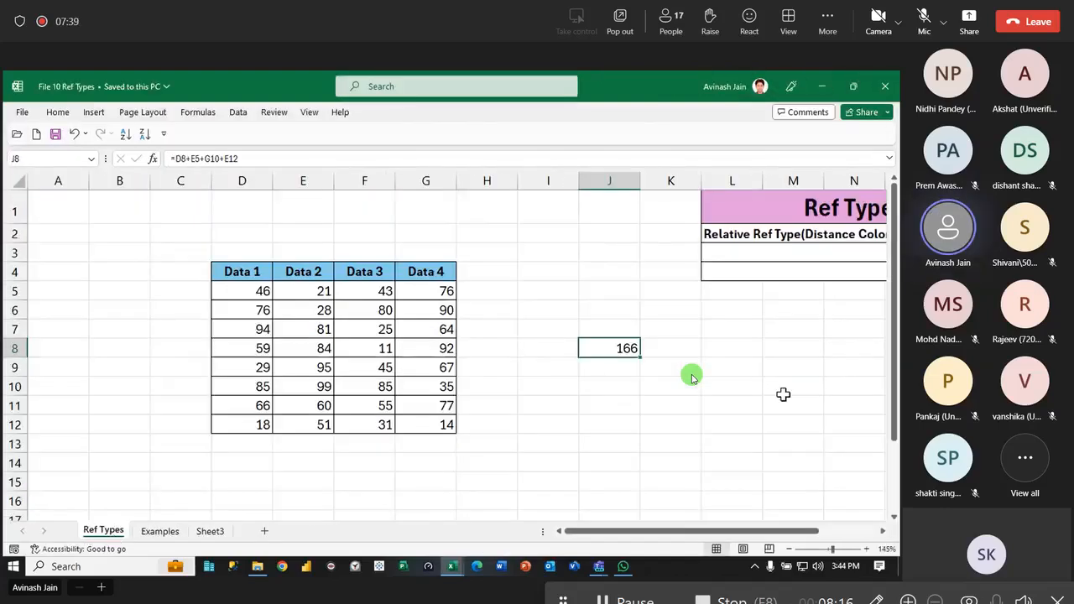
pyautogui.click(748, 420)
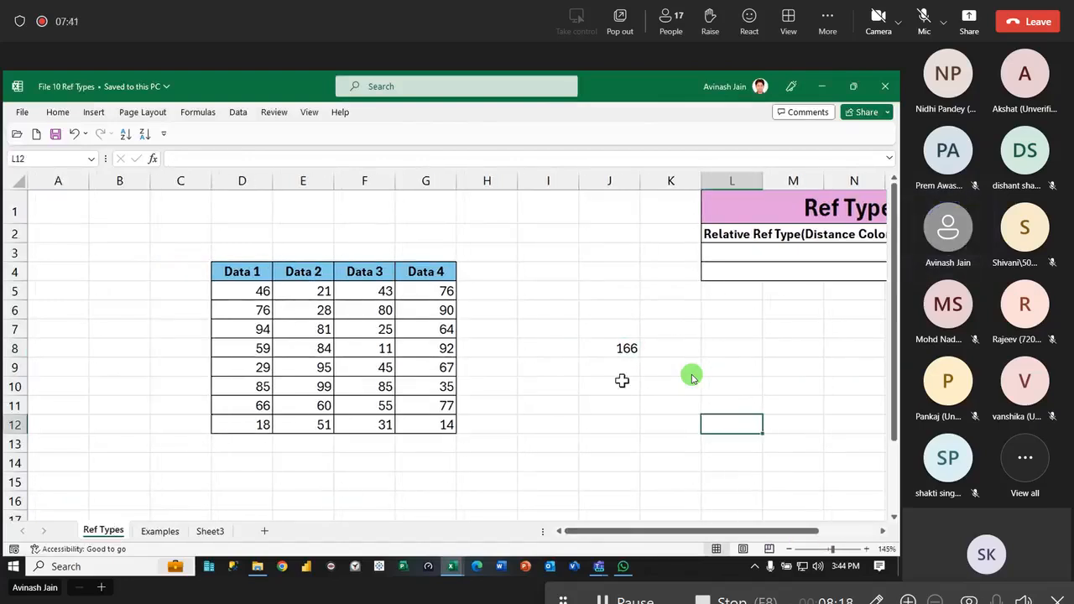
# - Delete the existing formula from cell J8 on the Ref Types sheet and begin a new formula there
pyautogui.click(610, 356)
pyautogui.press('Delete')
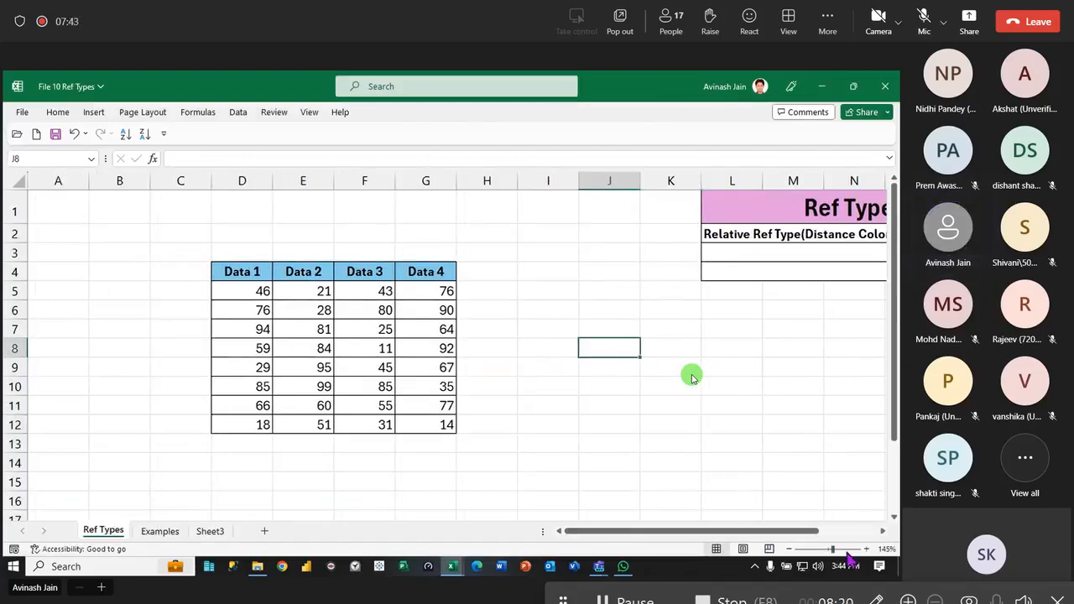
pyautogui.keyDown('ctrl'); pyautogui.scroll(-1, 692, 379); pyautogui.keyUp('ctrl')
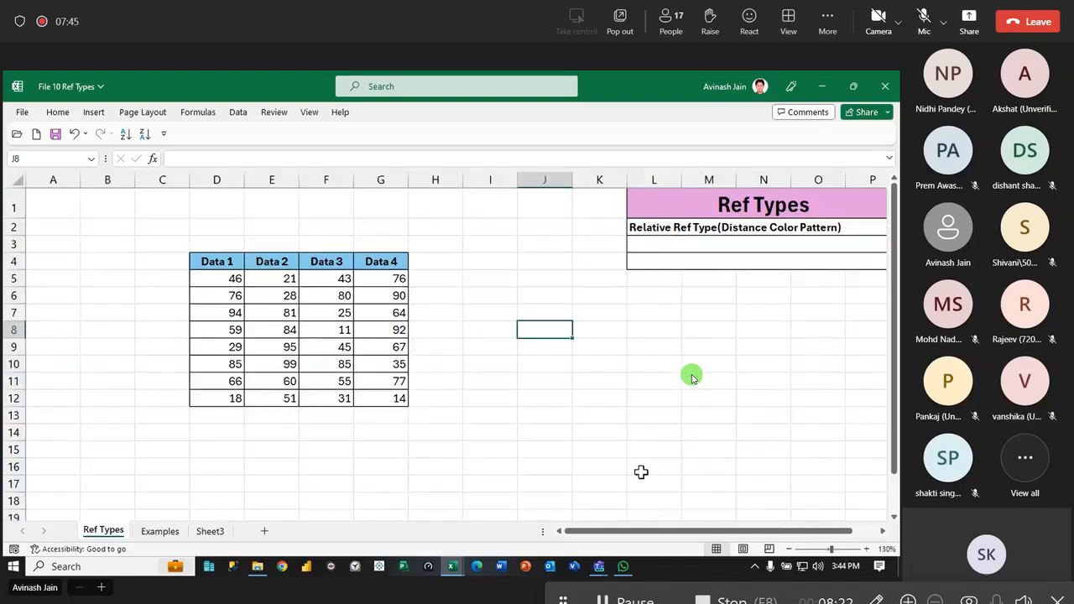
pyautogui.write('=')
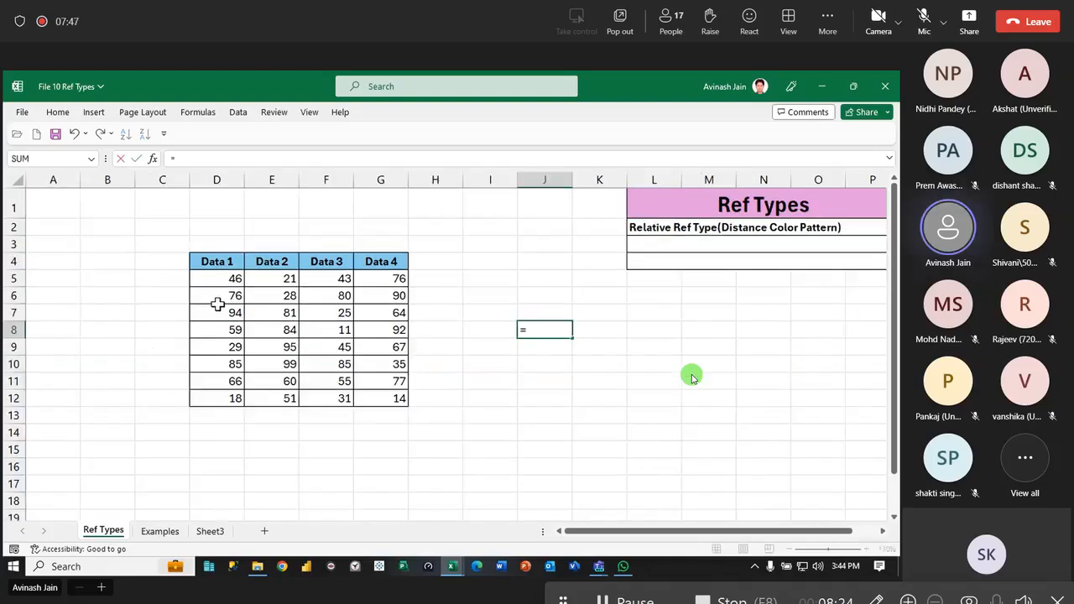
pyautogui.moveTo(218, 304); pyautogui.dragTo(253, 347)
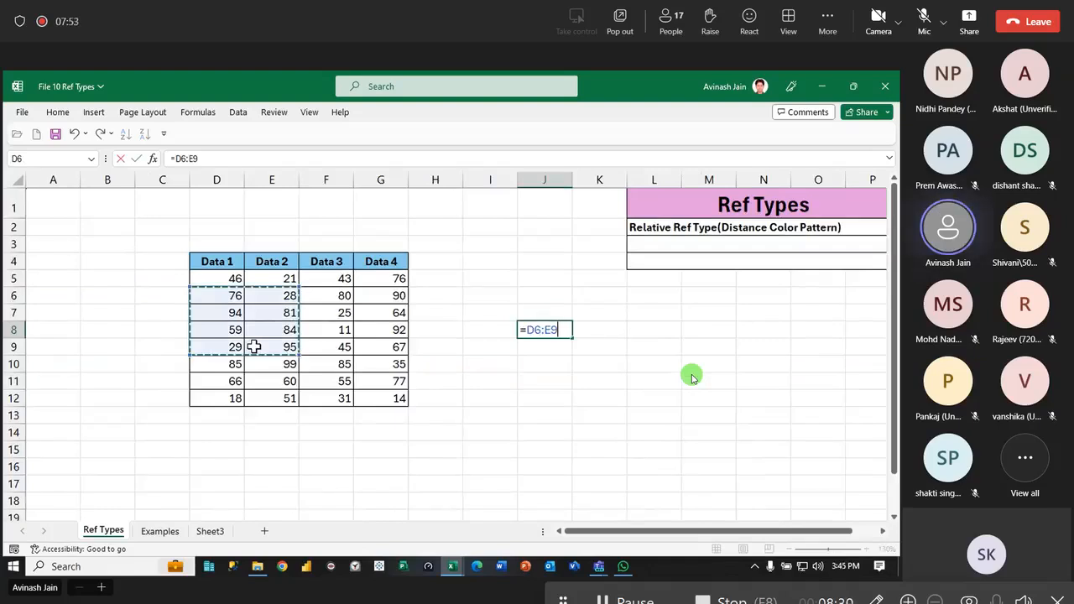
pyautogui.click(222, 299)
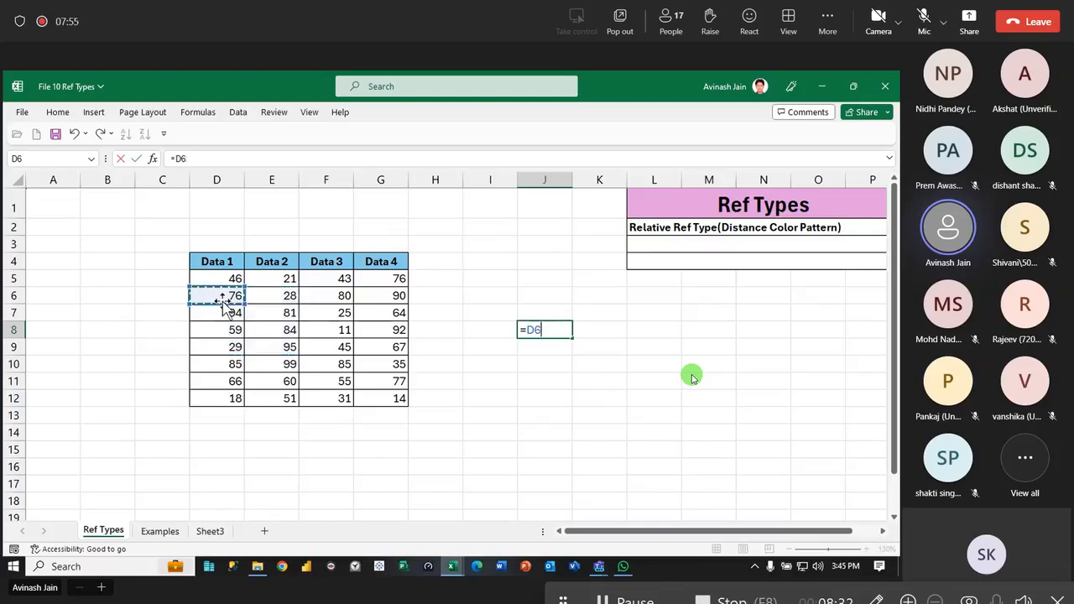
pyautogui.press('BackSpace')
pyautogui.press('BackSpace')
# - Complete the J8 formula as =SUM(D5,E7,,E9,E12,G9,G6), adding scattered cells from the Data 1, Data 2 and Data 4 columns
pyautogui.write('s')
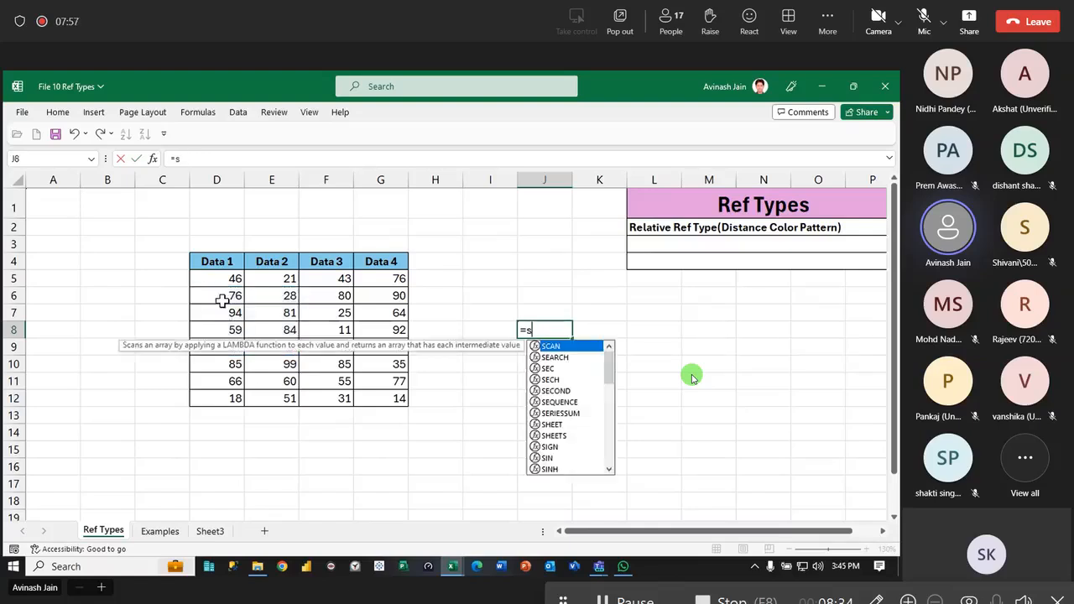
pyautogui.write('um(')
pyautogui.click(223, 280)
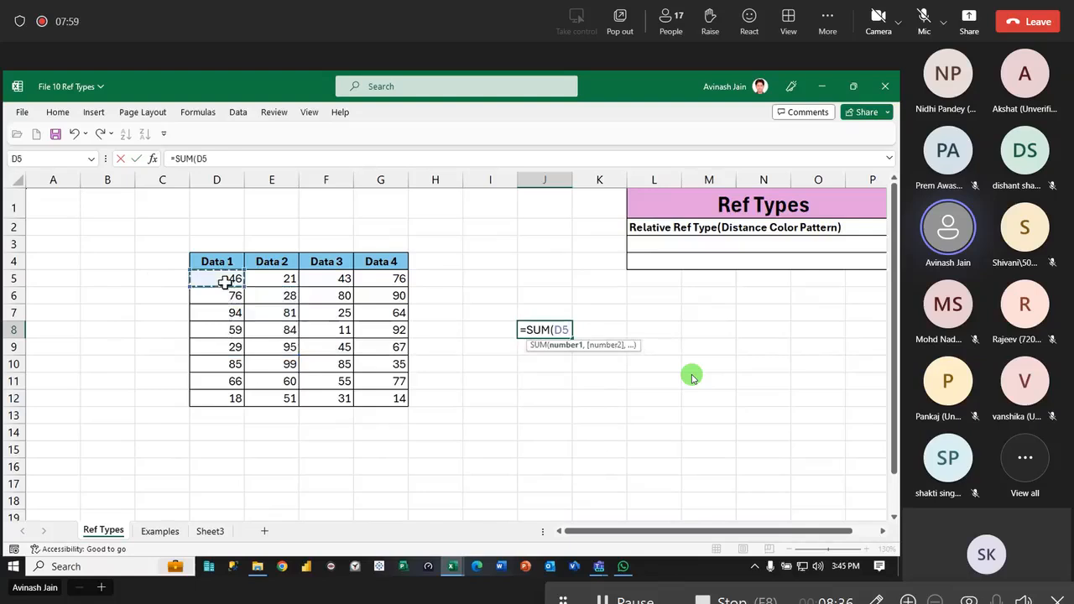
pyautogui.write(',')
pyautogui.click(271, 312)
pyautogui.write(',,')
pyautogui.click(284, 346)
pyautogui.write(',')
pyautogui.click(271, 398)
pyautogui.write(',')
pyautogui.click(384, 349)
pyautogui.write(',')
pyautogui.click(373, 298)
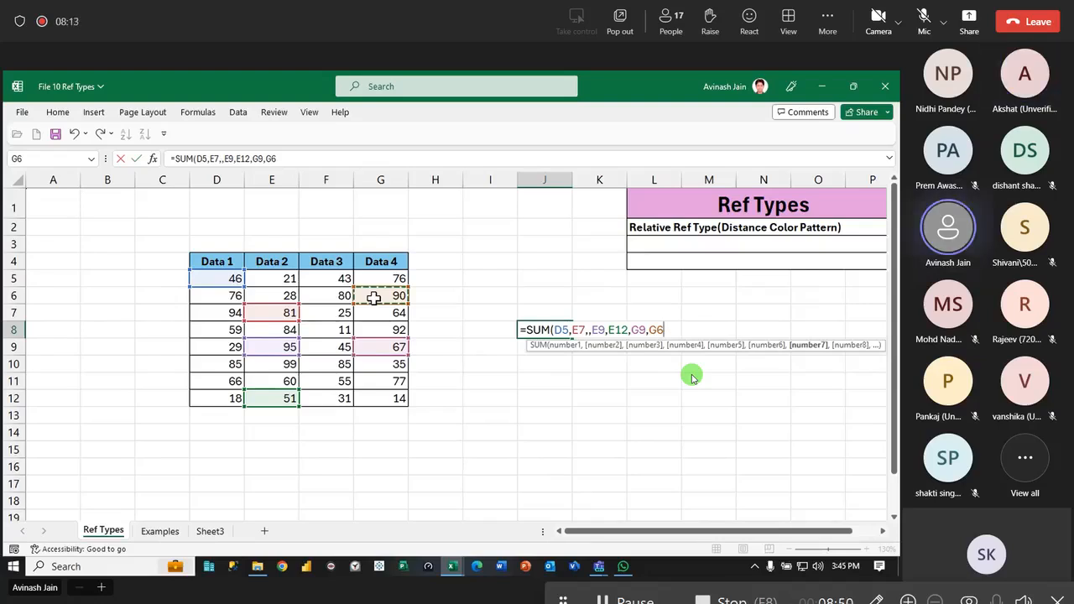
pyautogui.write(')')
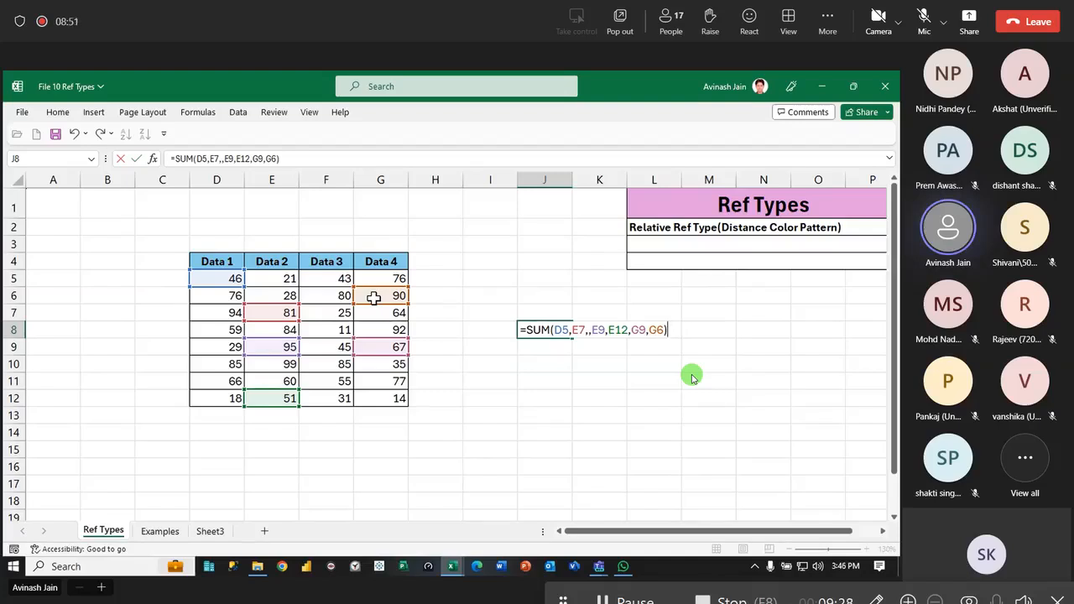
pyautogui.press('Return')
# - Copy the J8 formula into K8 and inspect the shifted relative references in the pasted formula
pyautogui.click(556, 327)
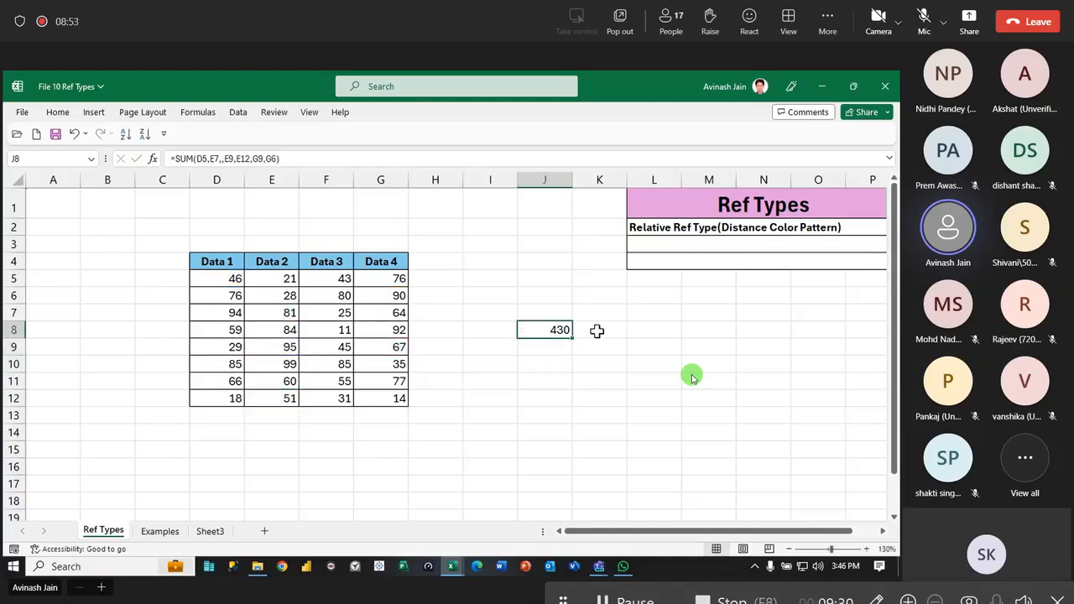
pyautogui.hotkey('ctrl', 'c')
pyautogui.press('Right')
pyautogui.hotkey('ctrl', 'v')
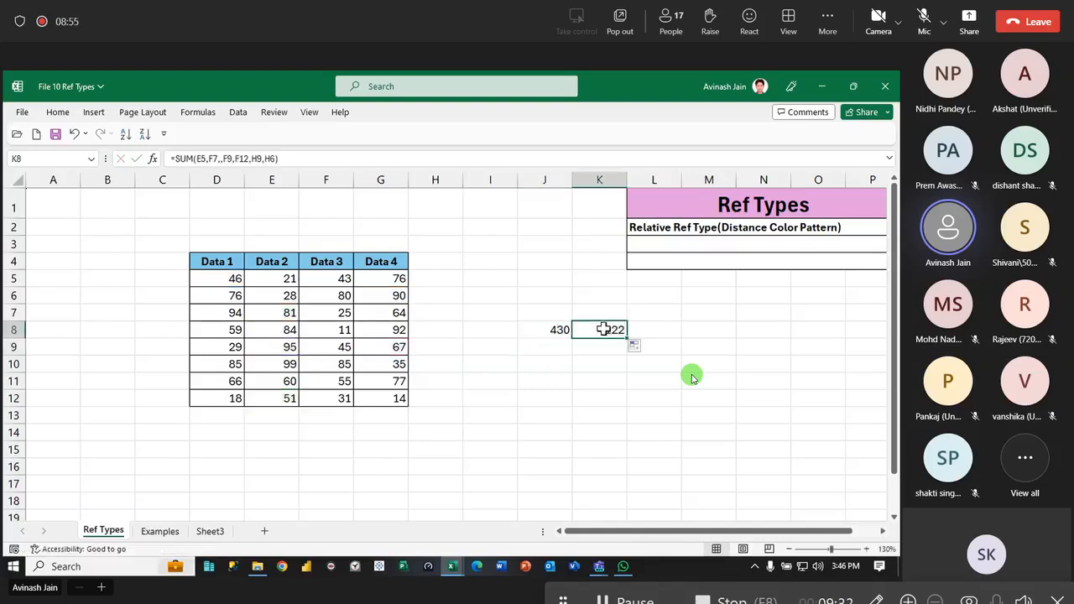
pyautogui.press('F2')
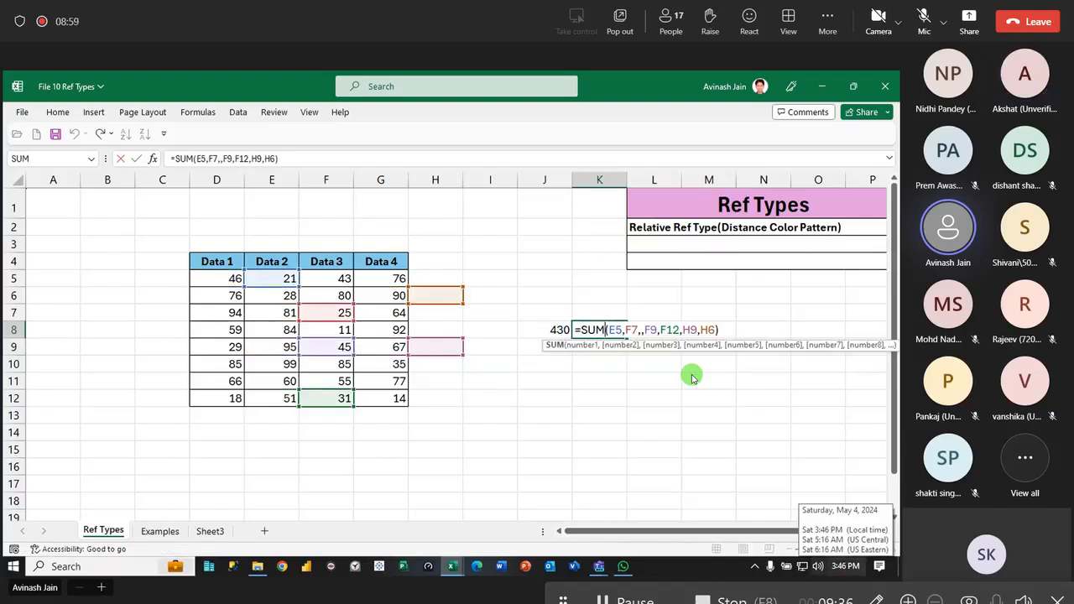
pyautogui.press('Escape')
# - Fill the K8 formula down to K13 and inspect the shifted references in cells K10, K11 and K12
pyautogui.moveTo(630, 339); pyautogui.dragTo(629, 398)
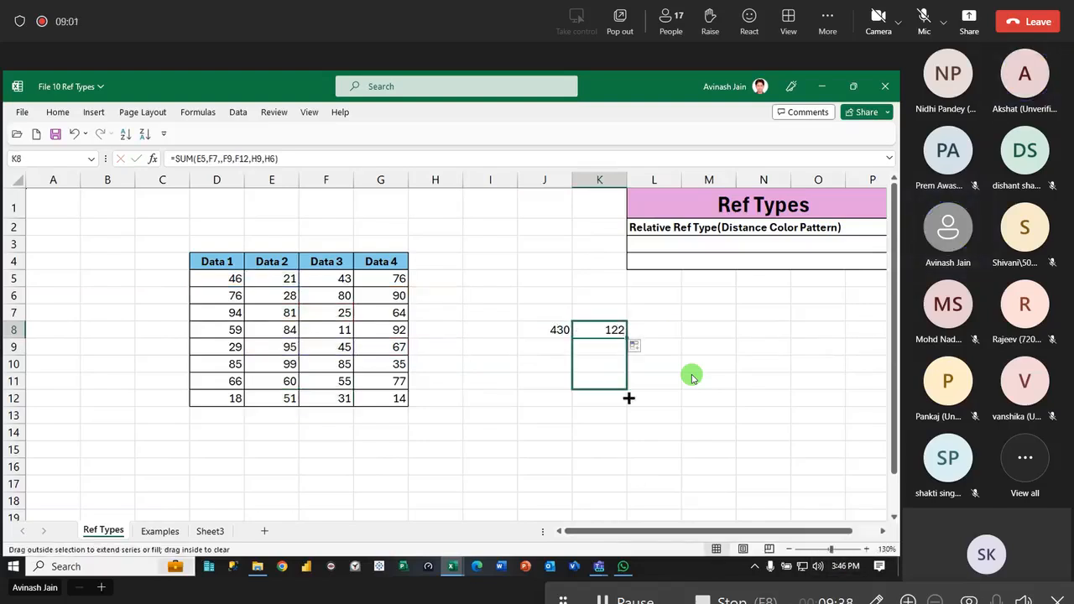
pyautogui.doubleClick(600, 364)
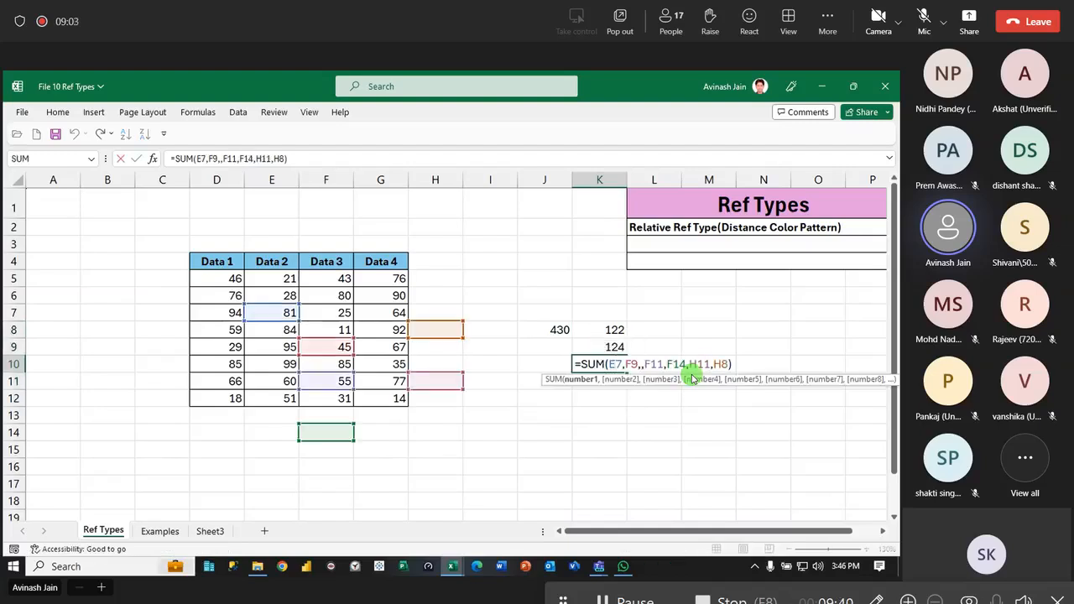
pyautogui.press('Escape')
pyautogui.doubleClick(602, 382)
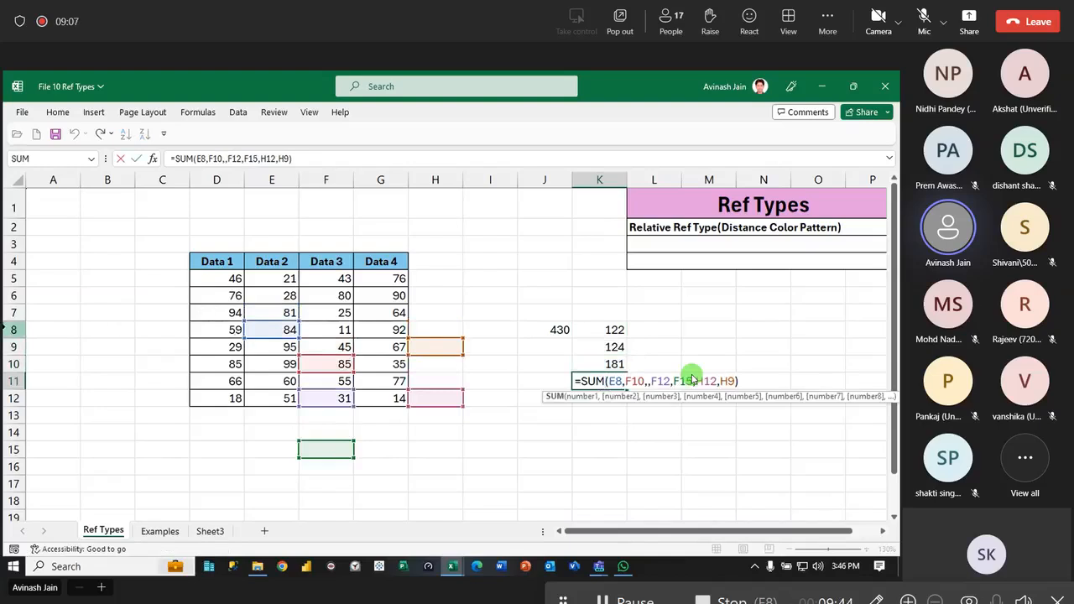
pyautogui.press('Escape')
pyautogui.moveTo(630, 390); pyautogui.dragTo(630, 405)
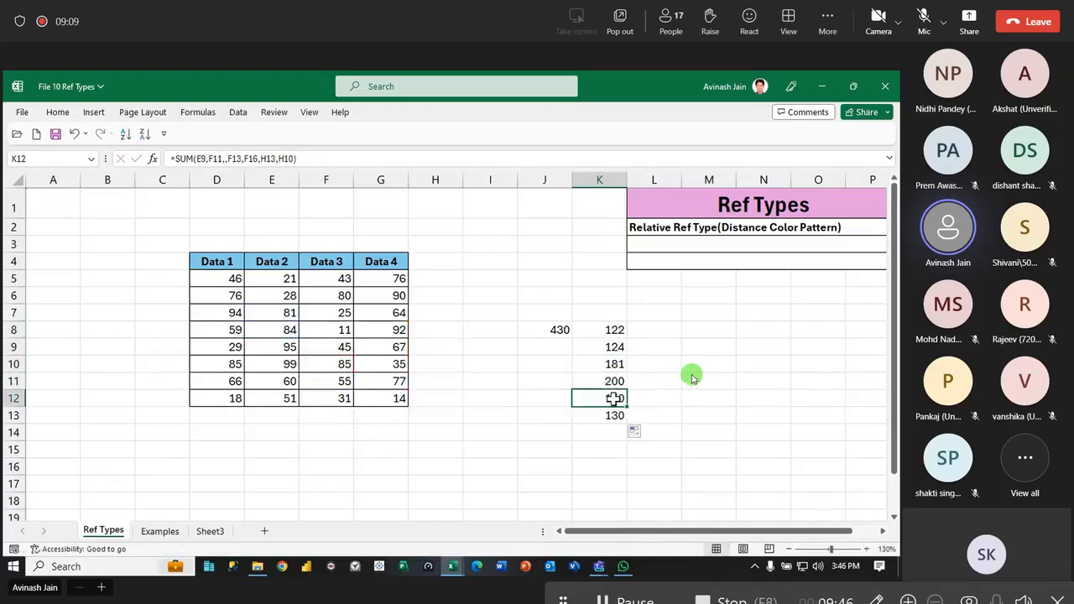
pyautogui.doubleClick(599, 398)
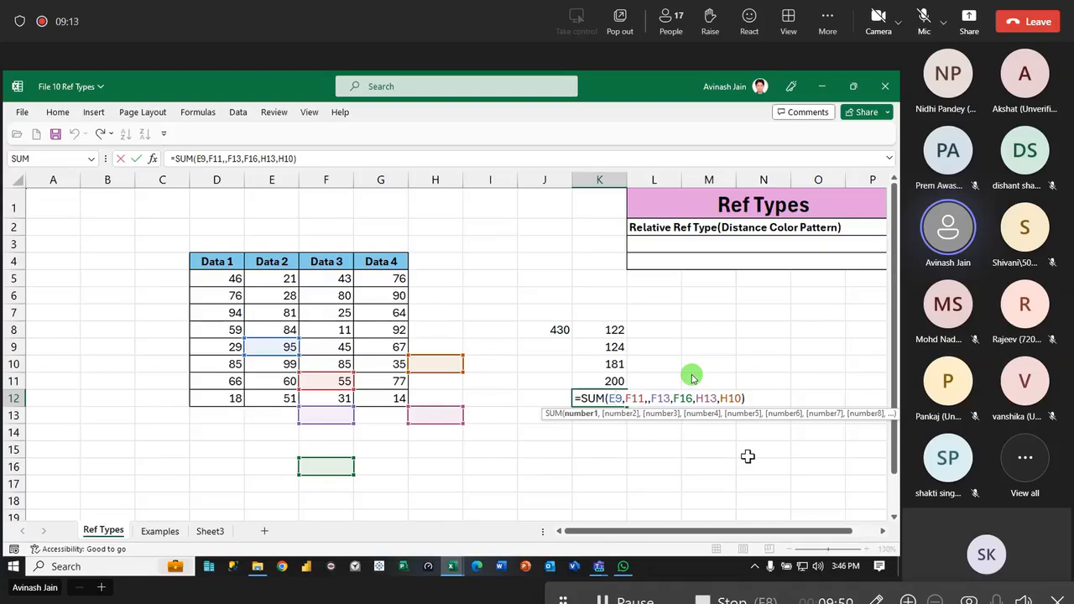
pyautogui.press('Escape')
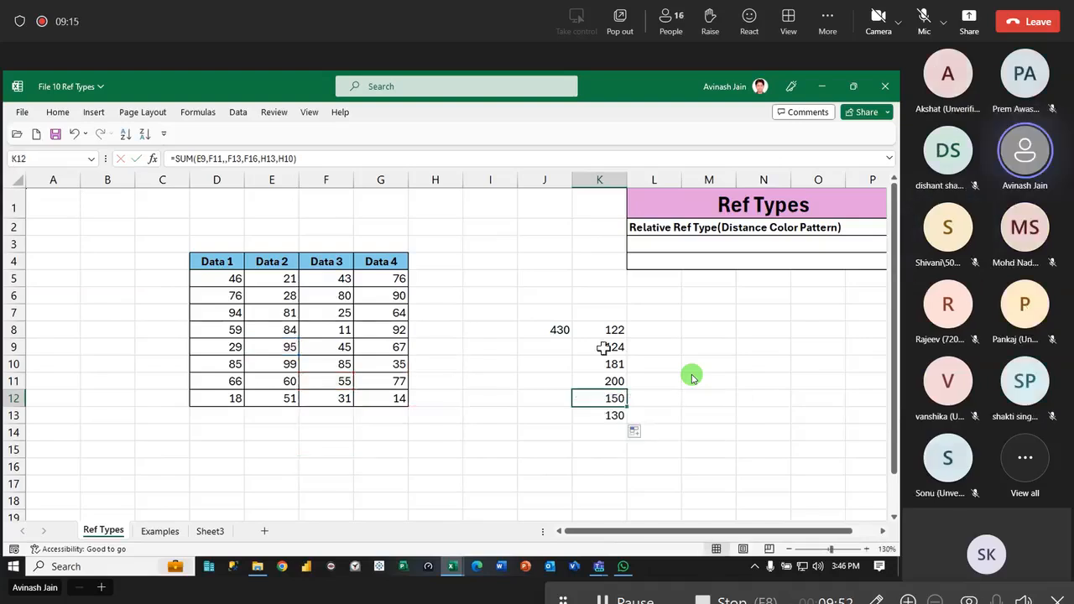
# - Delete the copied formulas from K8:K13, keeping only the original formula in J8
pyautogui.moveTo(604, 347); pyautogui.dragTo(616, 420)
pyautogui.press('Delete')
pyautogui.click(616, 329)
pyautogui.press('Delete')
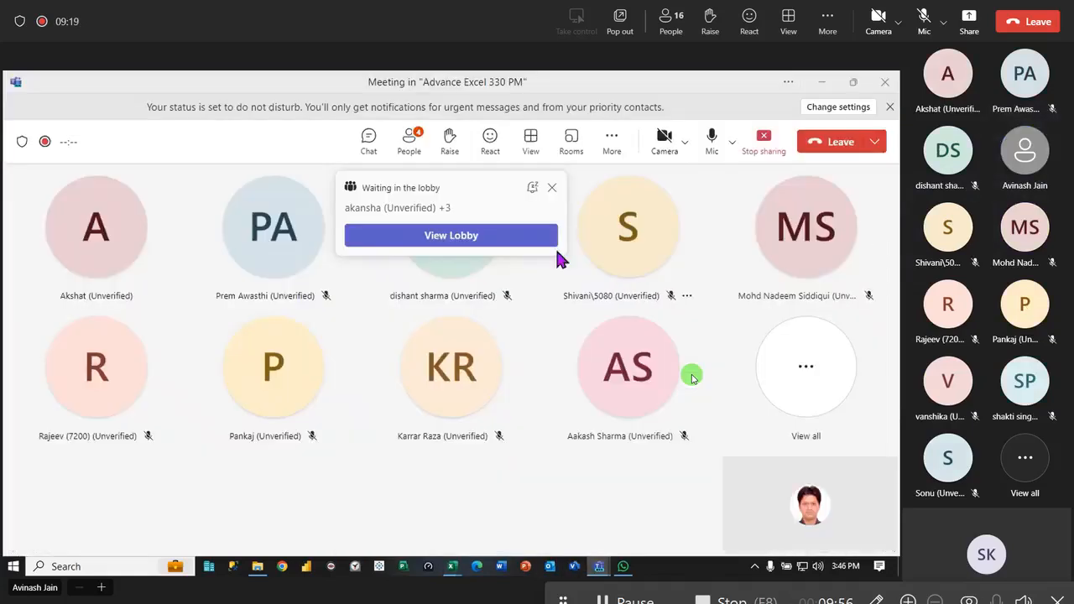
# - Switch to the Teams meeting, let in the participants waiting in the lobby, and return to the workbook
pyautogui.click(499, 243)
pyautogui.click(848, 289)
pyautogui.click(823, 83)
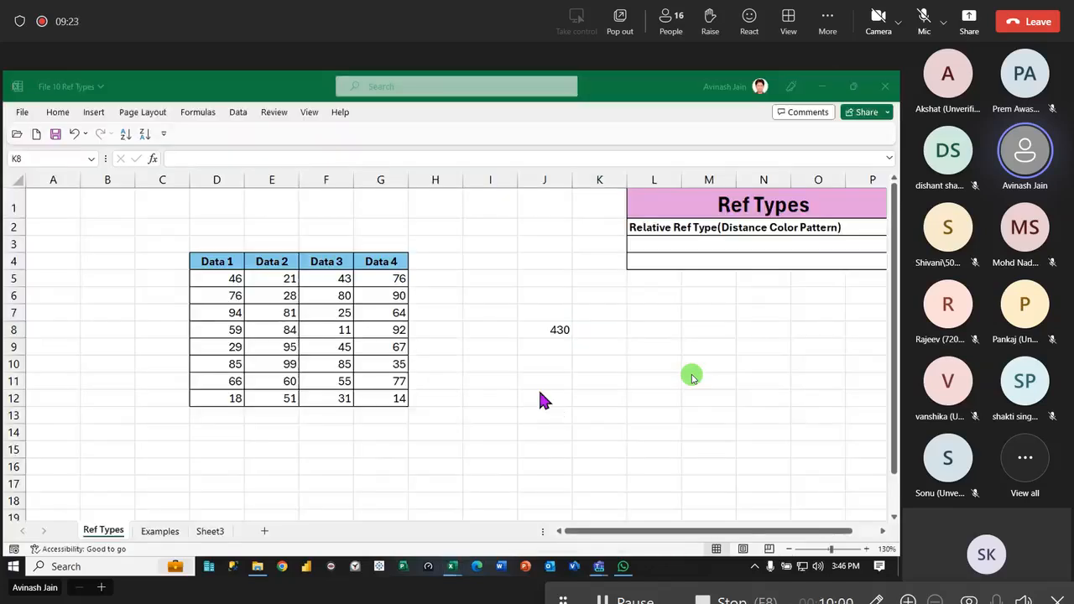
# - Enter the constant 10 in J10, fill it down to J15, and clear the filled range
pyautogui.click(542, 364)
pyautogui.write('10')
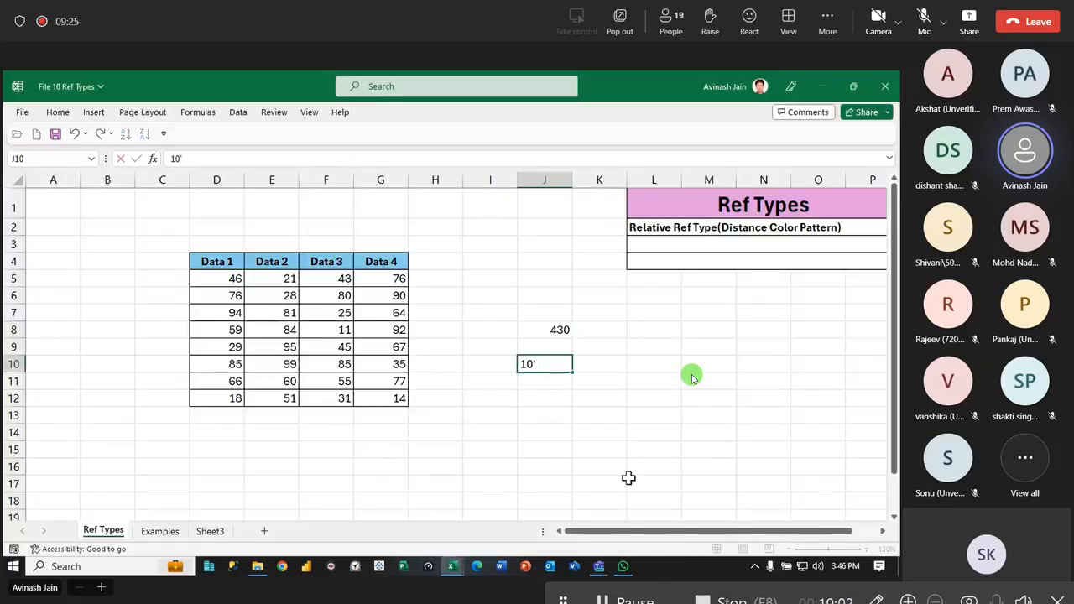
pyautogui.press('Return')
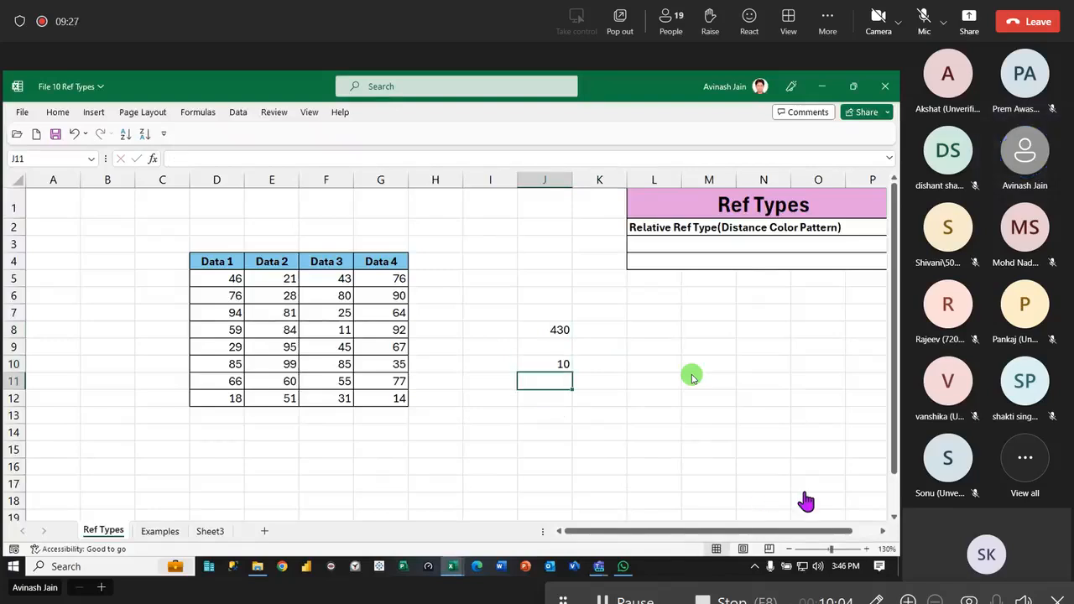
pyautogui.click(558, 362)
pyautogui.moveTo(572, 375); pyautogui.dragTo(571, 483)
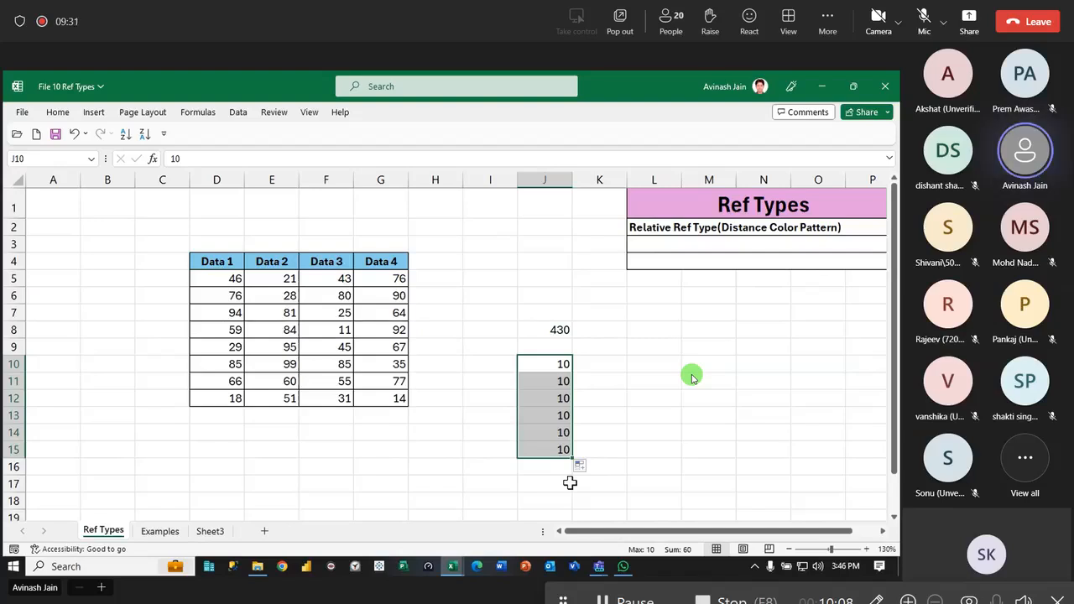
pyautogui.press('Delete')
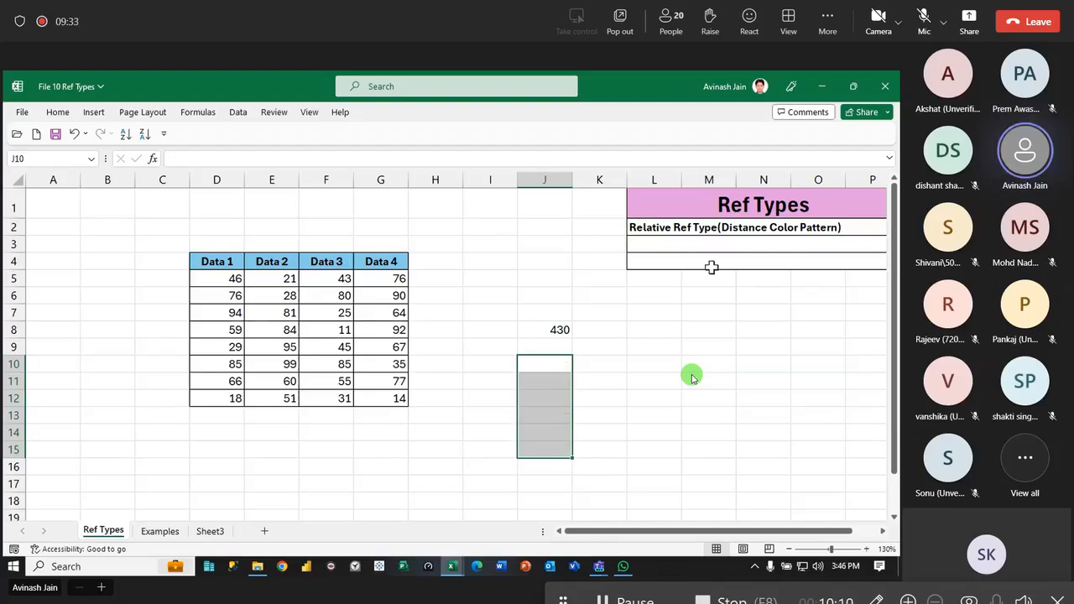
# - Copy the J8 formula into the distant cell BM99, inspect its shifted references, and delete the copy
pyautogui.click(546, 331)
pyautogui.hotkey('ctrl', 'c')
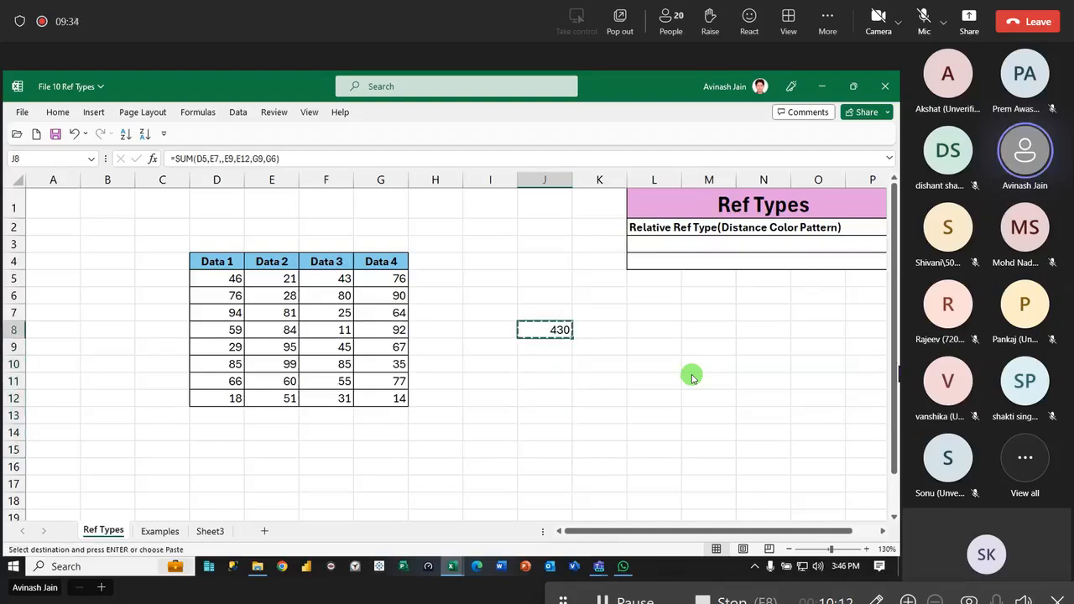
pyautogui.click(866, 389)
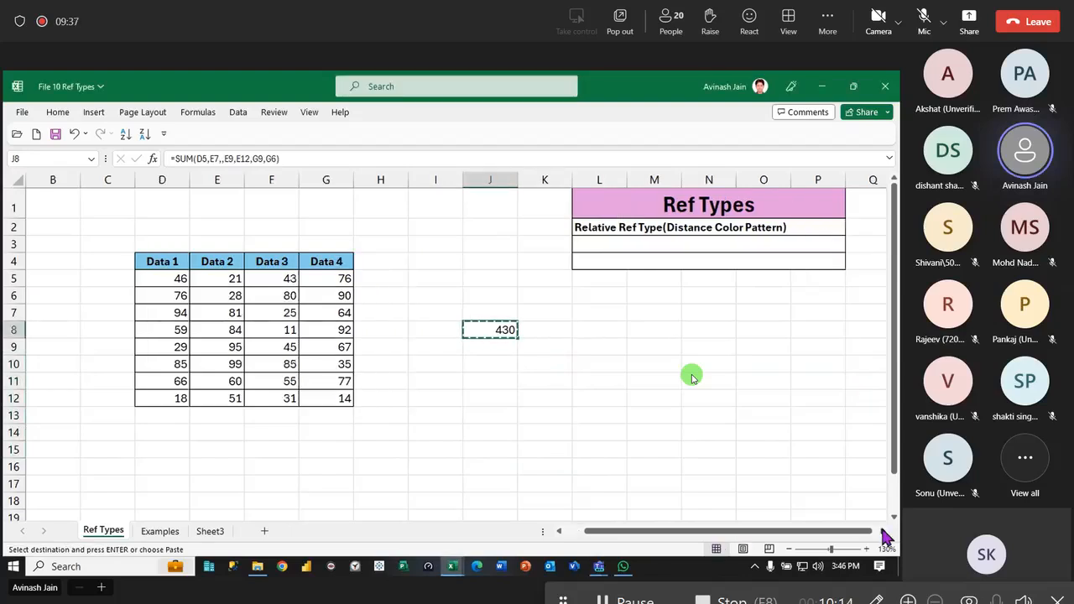
pyautogui.hscroll(10, 883, 531)
pyautogui.hscroll(17, 885, 537)
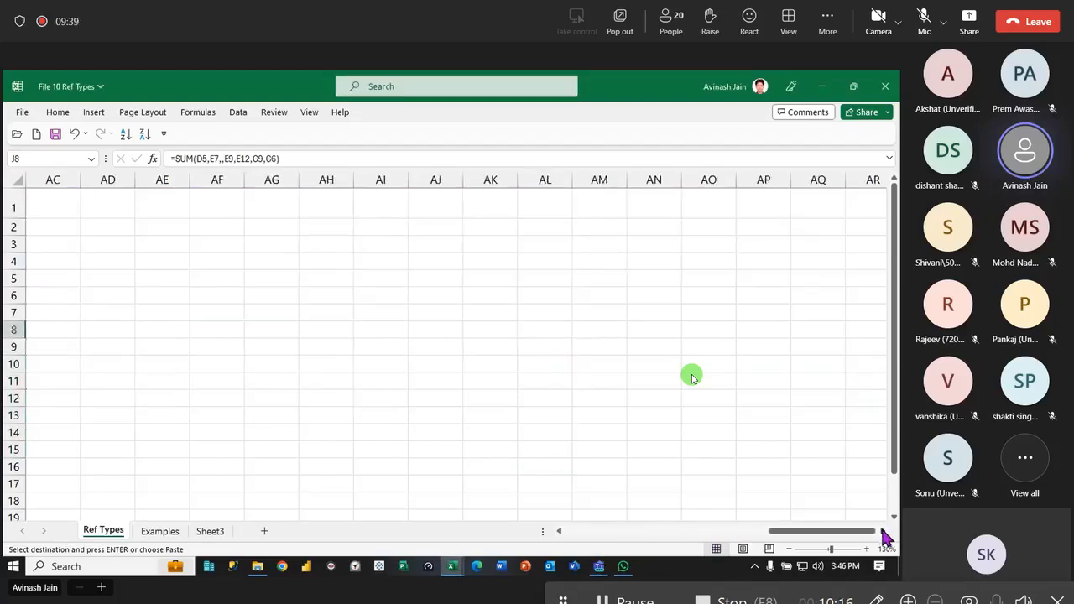
pyautogui.scroll(-20, 489, 425)
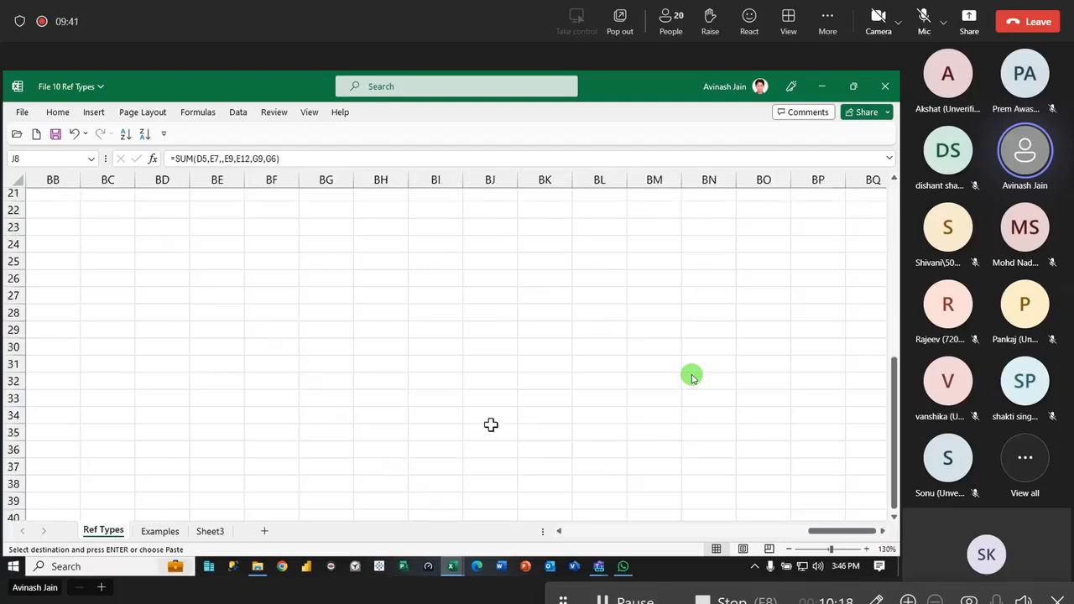
pyautogui.click(651, 452)
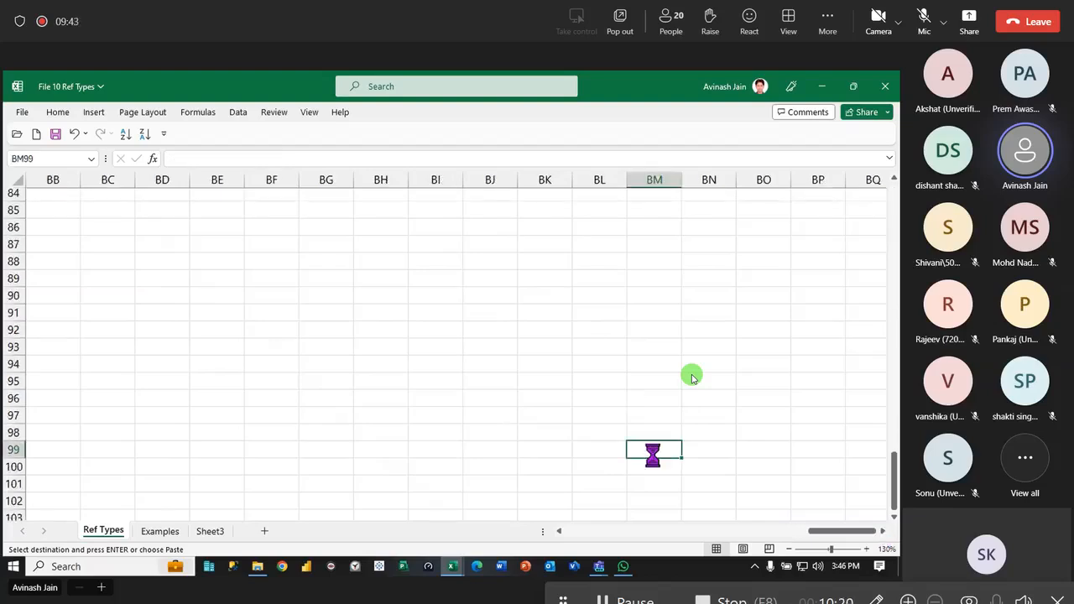
pyautogui.hotkey('ctrl', 'v')
pyautogui.doubleClick(651, 450)
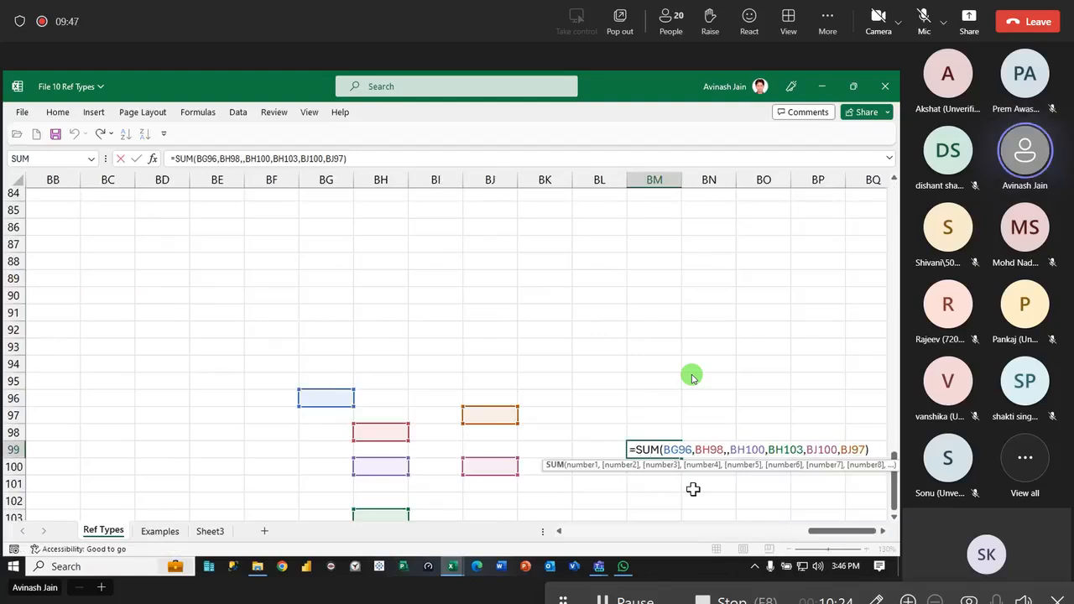
pyautogui.scroll(-2, 529, 442)
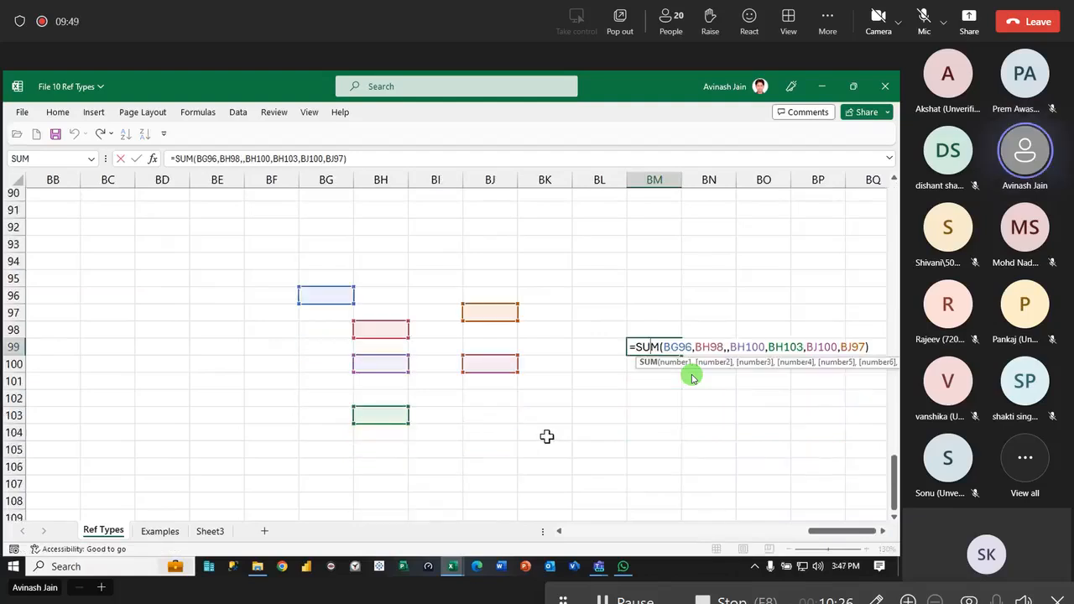
pyautogui.hotkey('ctrl', 'Return')
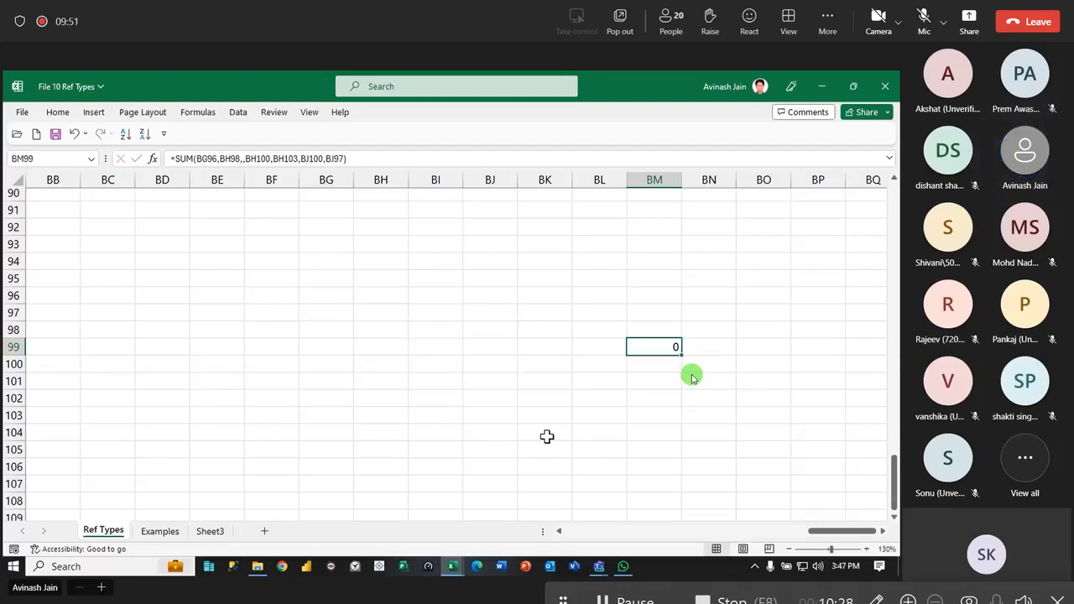
pyautogui.press('Delete')
# - Edit the J8 formula to make the D5, E7, E9 and E12 references absolute
pyautogui.moveTo(840, 532); pyautogui.dragTo(551, 545)
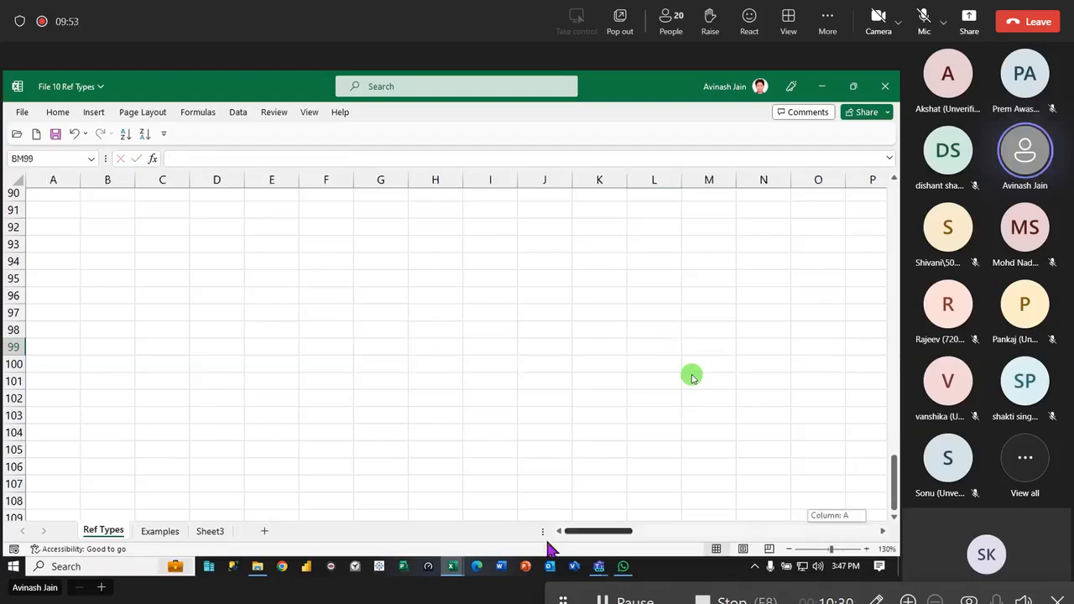
pyautogui.scroll(20, 374, 383)
pyautogui.scroll(10, 375, 382)
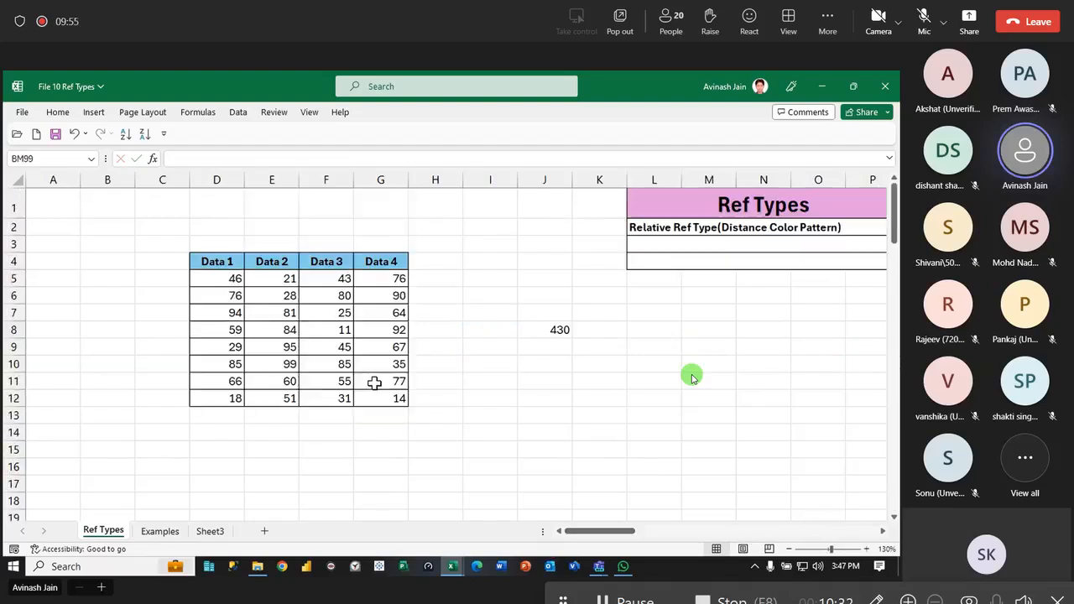
pyautogui.doubleClick(545, 329)
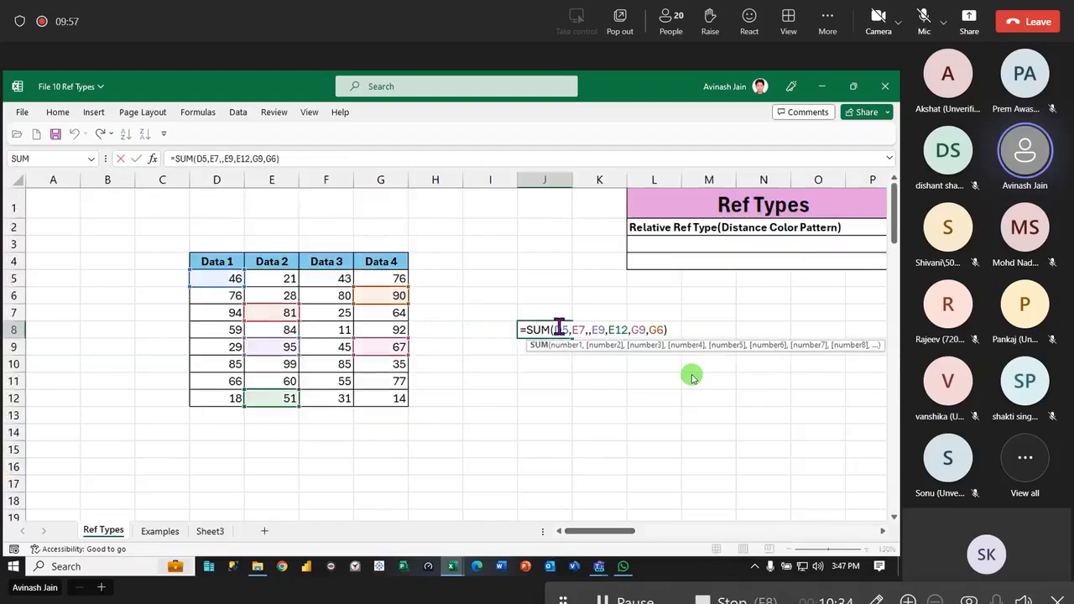
pyautogui.doubleClick(559, 329)
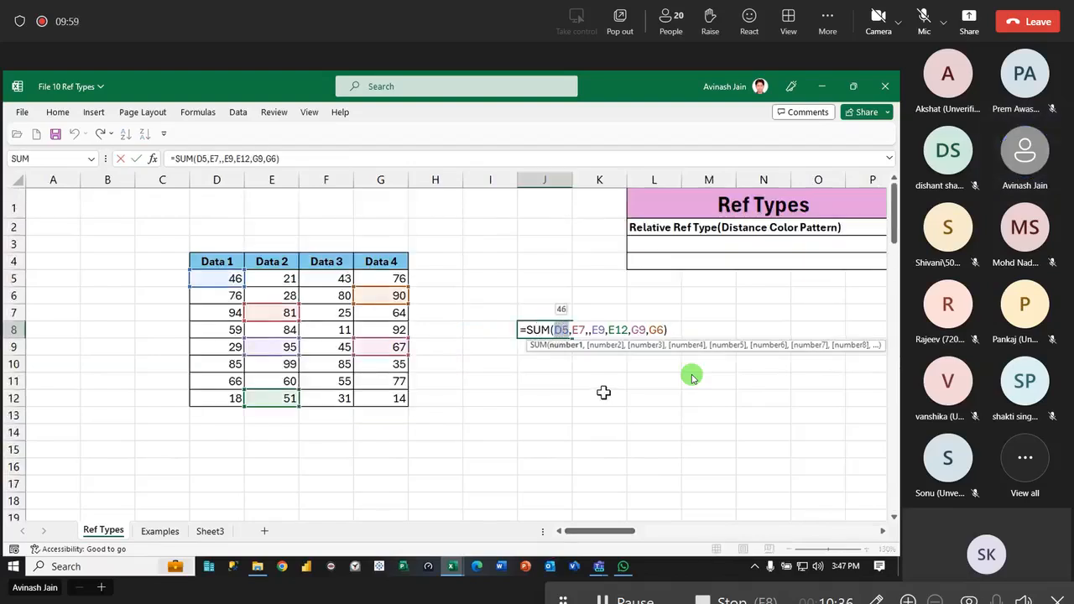
pyautogui.press('F4')
pyautogui.doubleClick(588, 330)
pyautogui.press('F4')
pyautogui.doubleClick(631, 330)
pyautogui.press('F4')
pyautogui.doubleClick(658, 330)
pyautogui.press('F4')
pyautogui.press('Return')
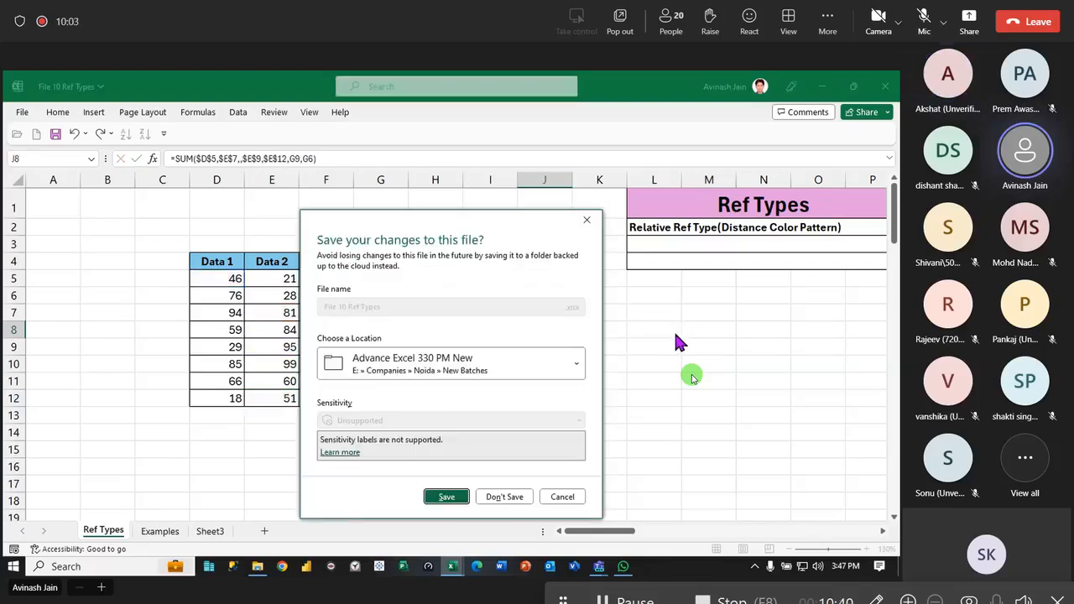
# - Cancel the save prompt and complete the J8 formula as =SUM($D$5,$E$7,,$E$9,$E$12,$G$9,$G$6) by making G9 and G6 absolute
pyautogui.press('Escape')
pyautogui.doubleClick(571, 329)
pyautogui.doubleClick(688, 330)
pyautogui.press('F4')
pyautogui.press('F4')
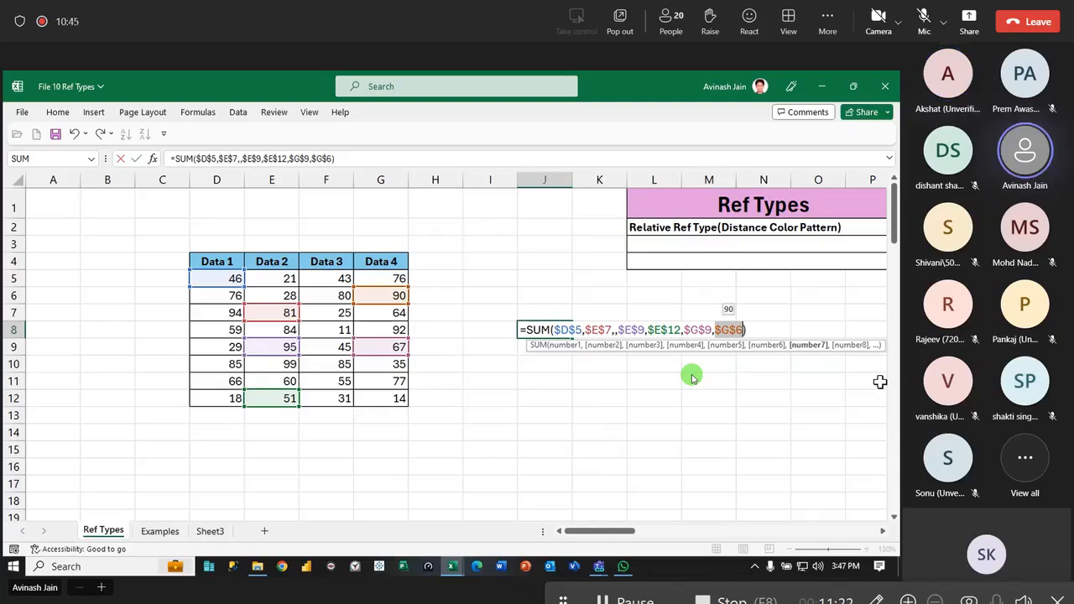
pyautogui.click(560, 330)
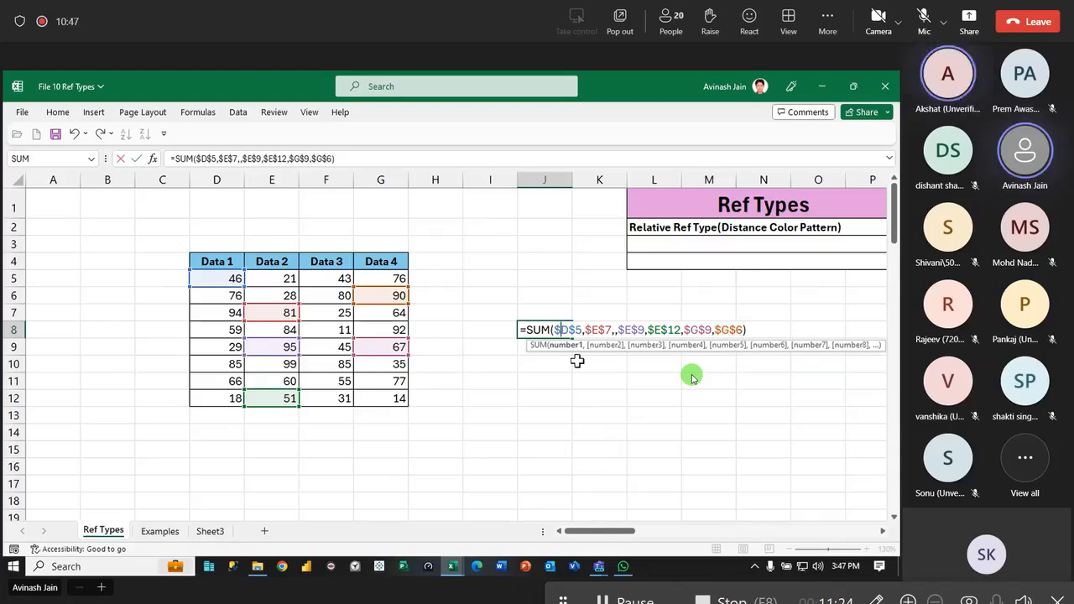
pyautogui.moveTo(554, 330); pyautogui.dragTo(576, 330)
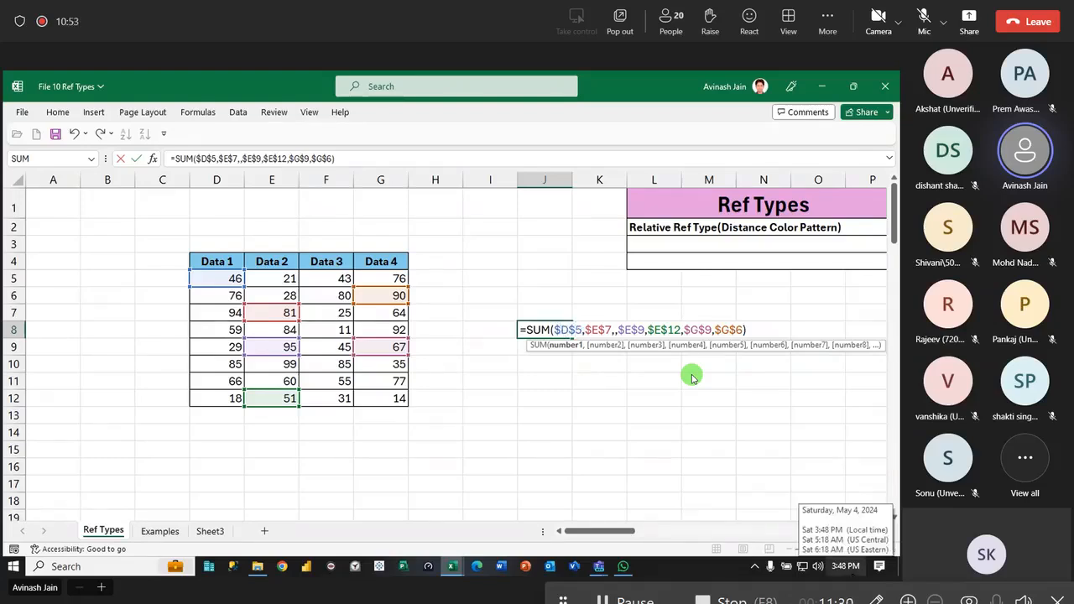
pyautogui.press('Return')
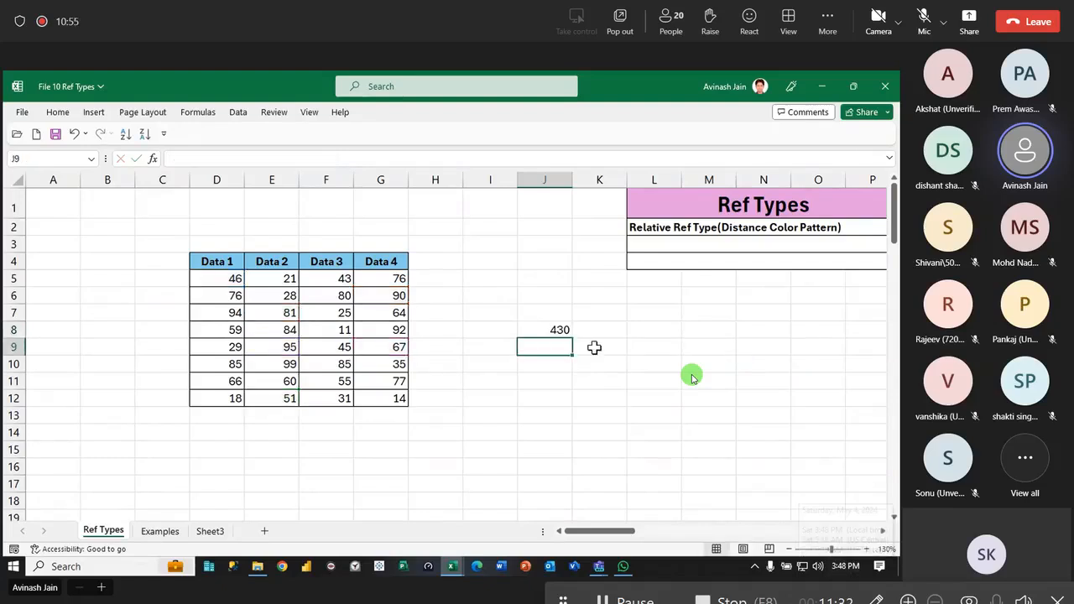
# - Fill the absolute J8 formula down to row 16 and across to column L, and inspect copies including L16
pyautogui.click(568, 330)
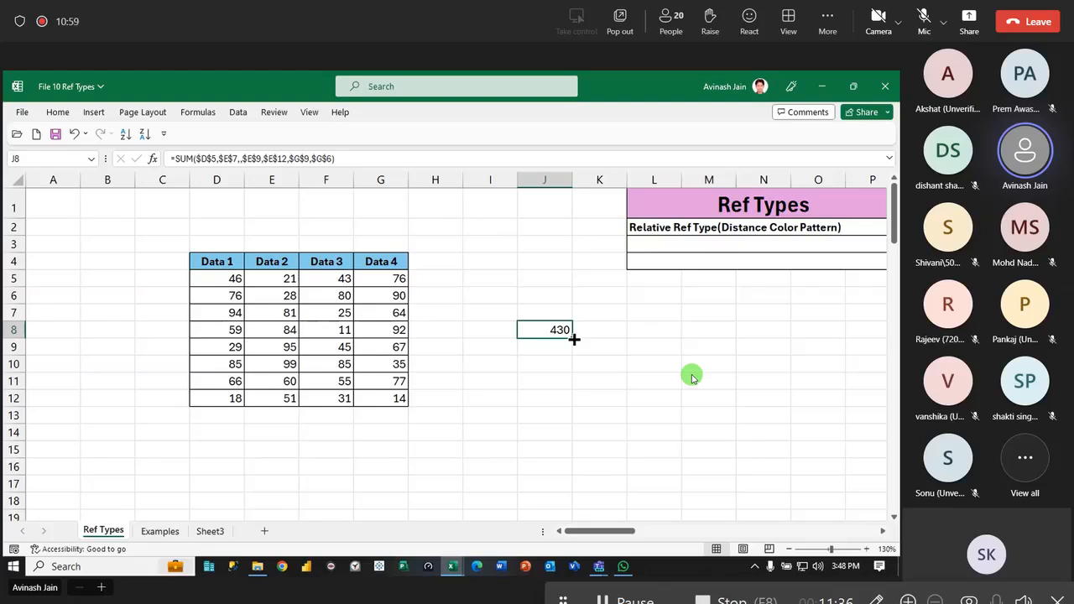
pyautogui.moveTo(574, 340); pyautogui.dragTo(574, 468)
pyautogui.moveTo(573, 475); pyautogui.dragTo(669, 472)
pyautogui.click(601, 418)
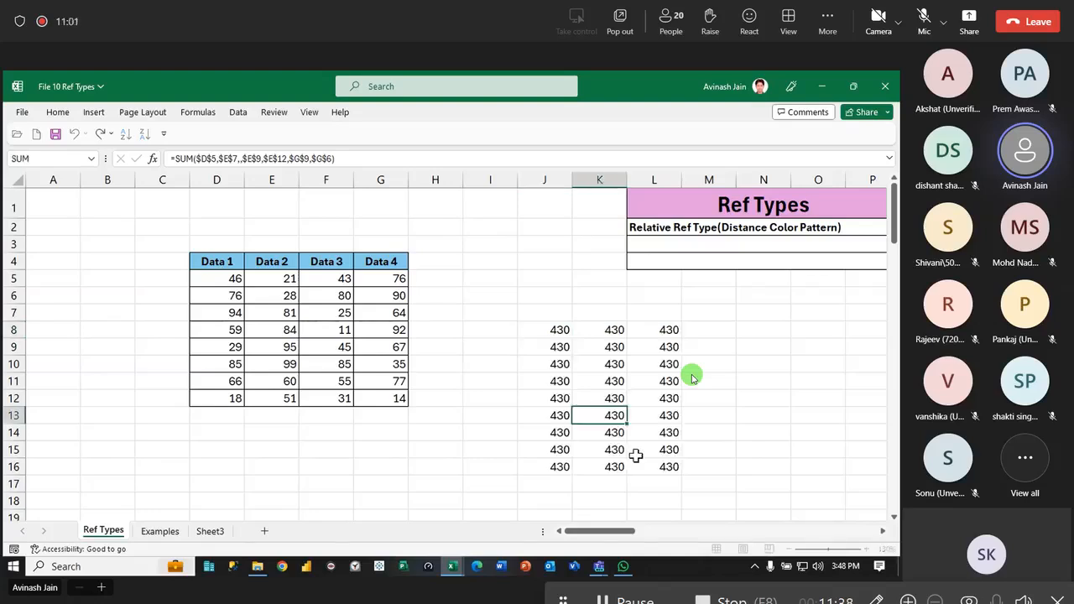
pyautogui.click(637, 460)
pyautogui.doubleClick(664, 466)
pyautogui.press('Escape')
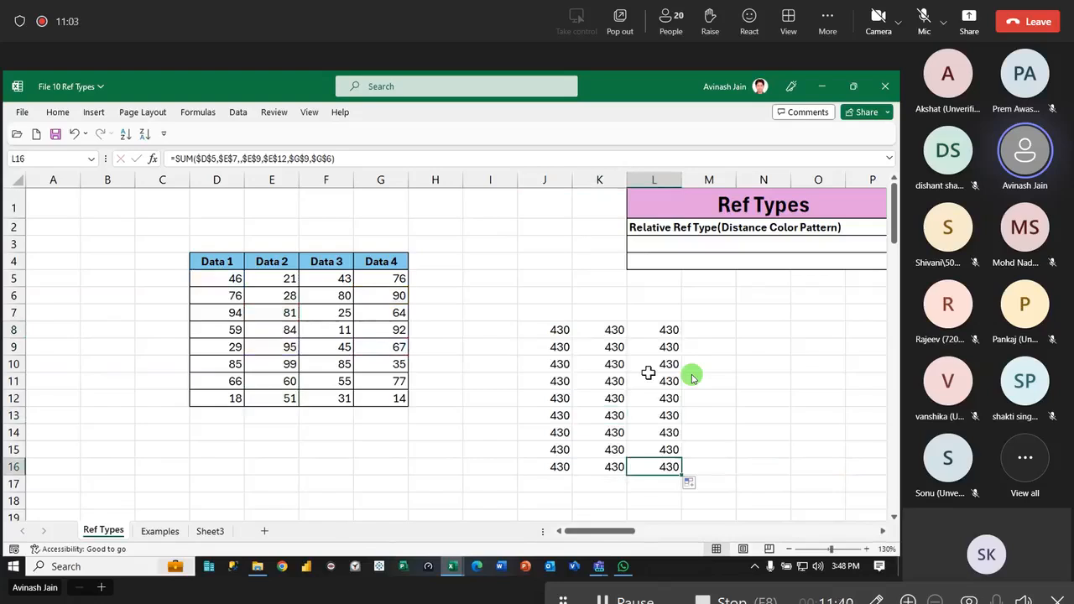
# - Delete the copied absolute formulas from columns K and L and from J9:J16, keeping only J8
pyautogui.hotkey('ctrl', 'Up')
pyautogui.moveTo(603, 330); pyautogui.dragTo(690, 479)
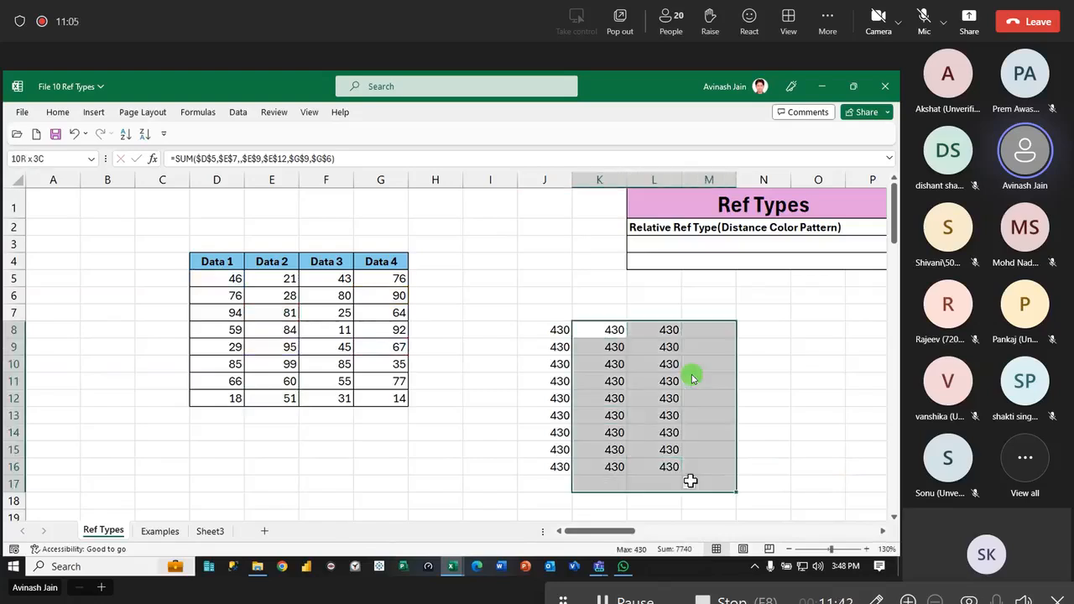
pyautogui.press('Delete')
pyautogui.moveTo(545, 352); pyautogui.dragTo(593, 480)
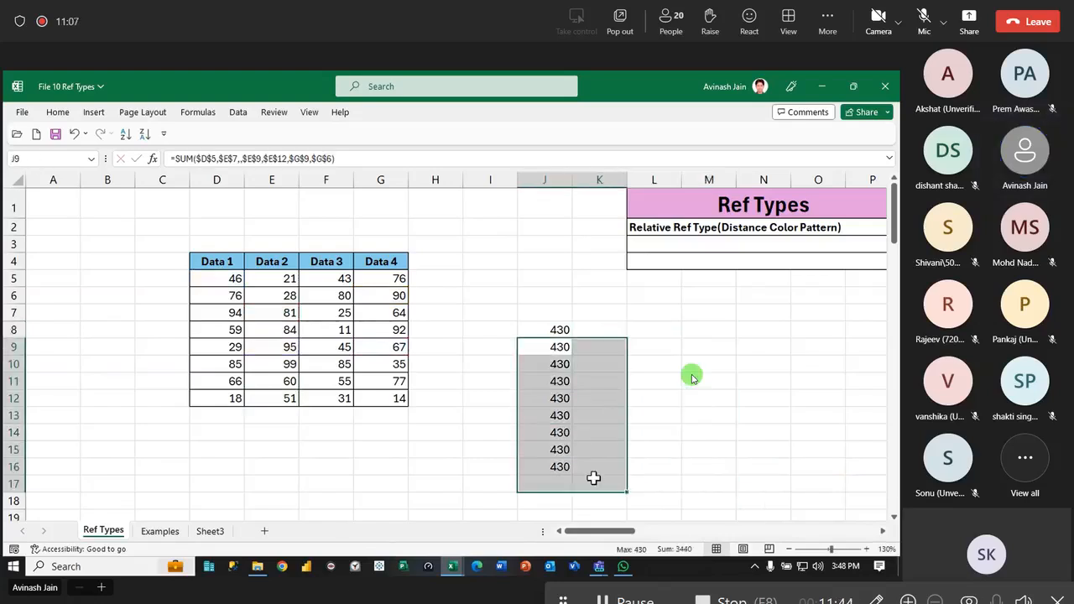
pyautogui.press('Delete')
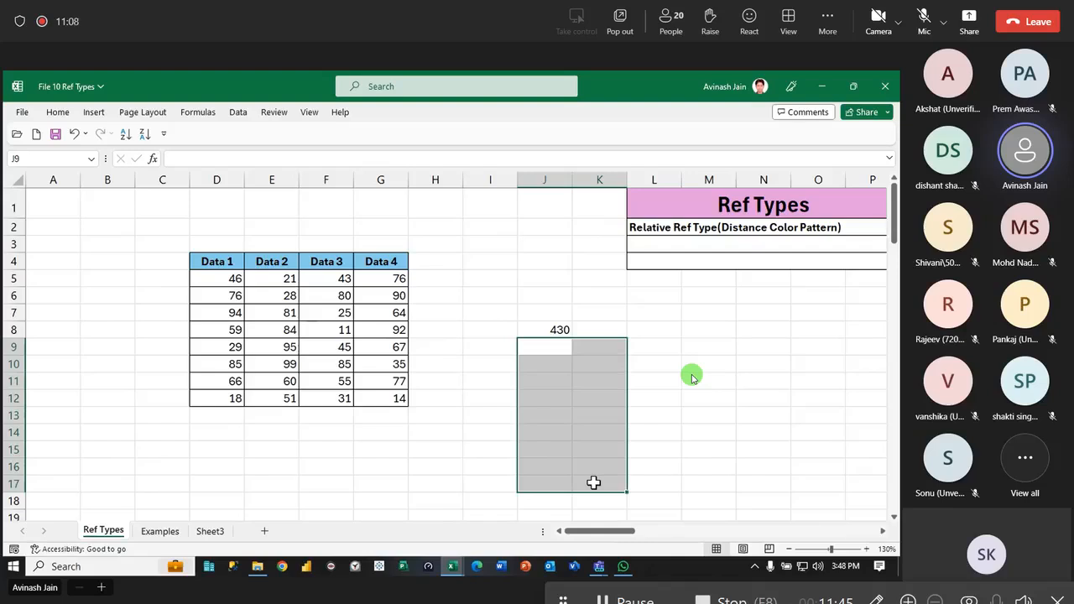
# - Edit the J8 formula to use mixed references, changing its first two references to $D5 and E$7
pyautogui.click(730, 415)
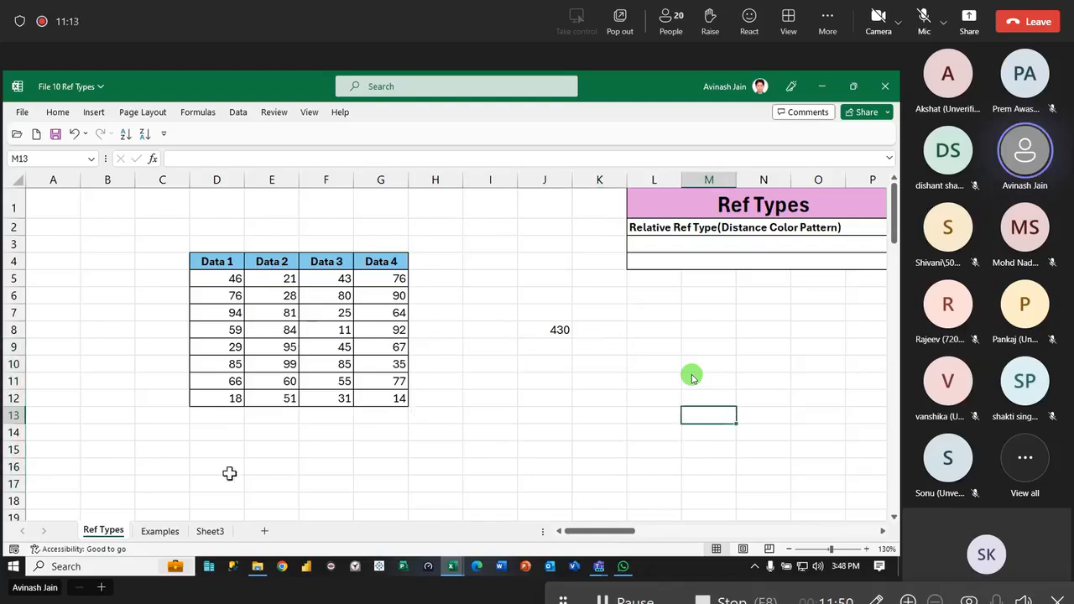
pyautogui.click(153, 535)
pyautogui.click(118, 532)
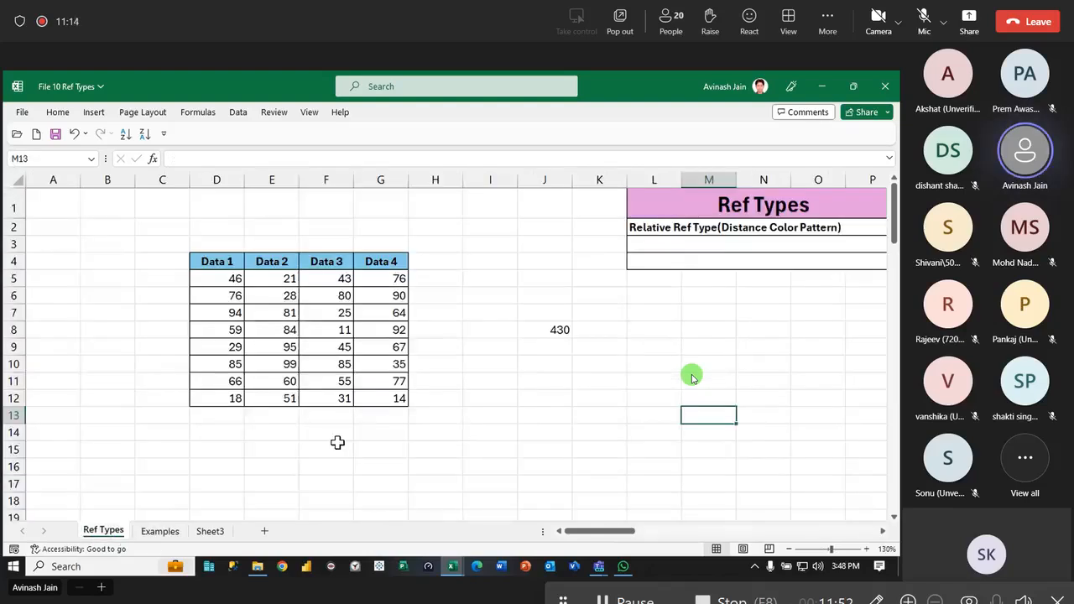
pyautogui.click(561, 329)
pyautogui.doubleClick(560, 329)
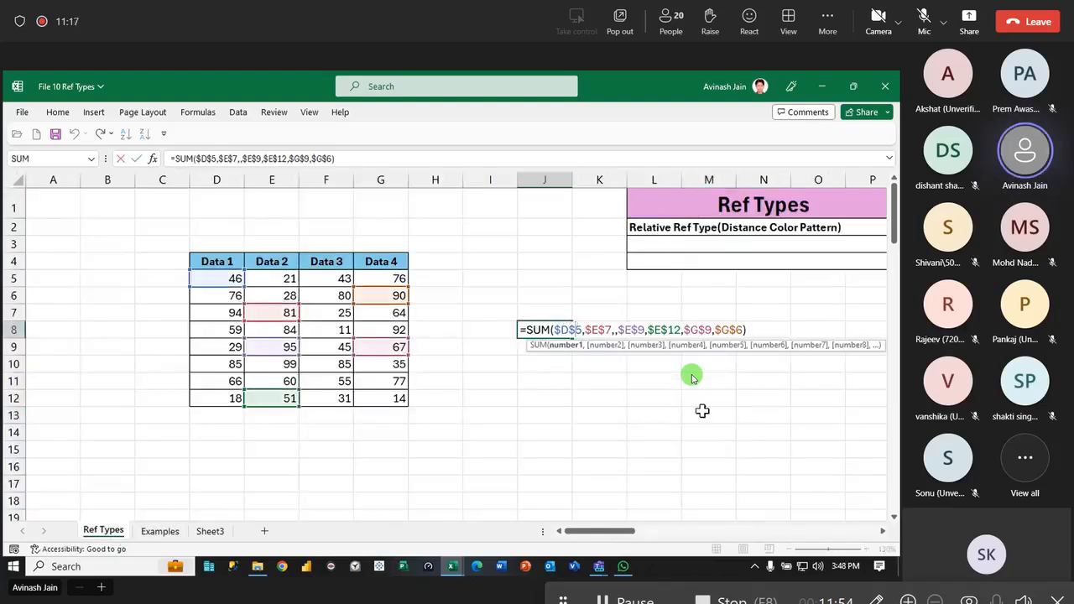
pyautogui.press('BackSpace')
pyautogui.click(583, 330)
pyautogui.press('BackSpace')
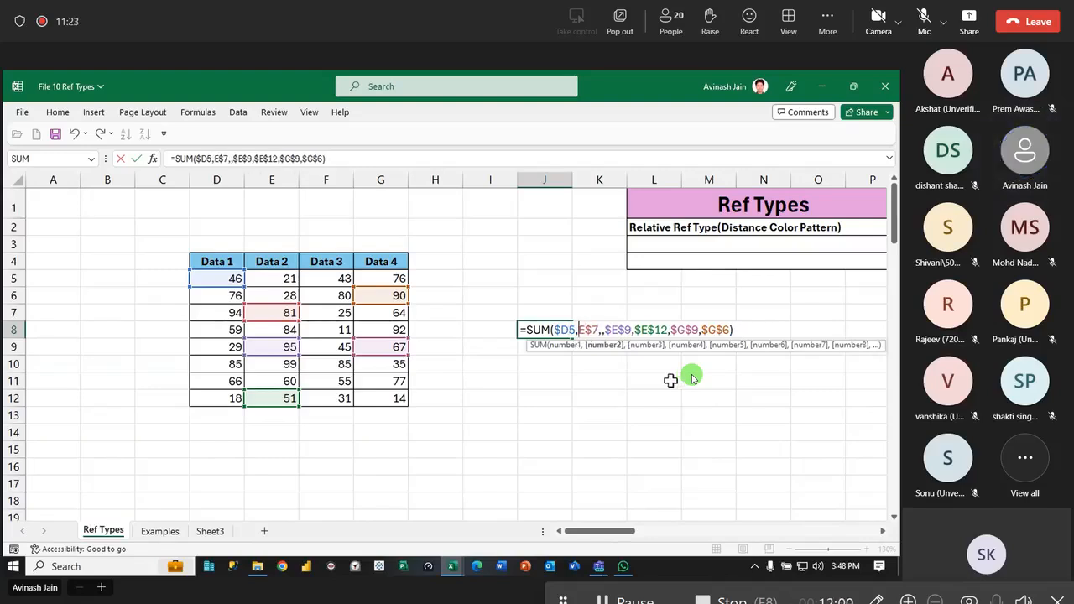
# - Remove the remaining arguments from the J8 formula and enter it as =SUM($D5,E$7)
pyautogui.moveTo(604, 330); pyautogui.dragTo(873, 329)
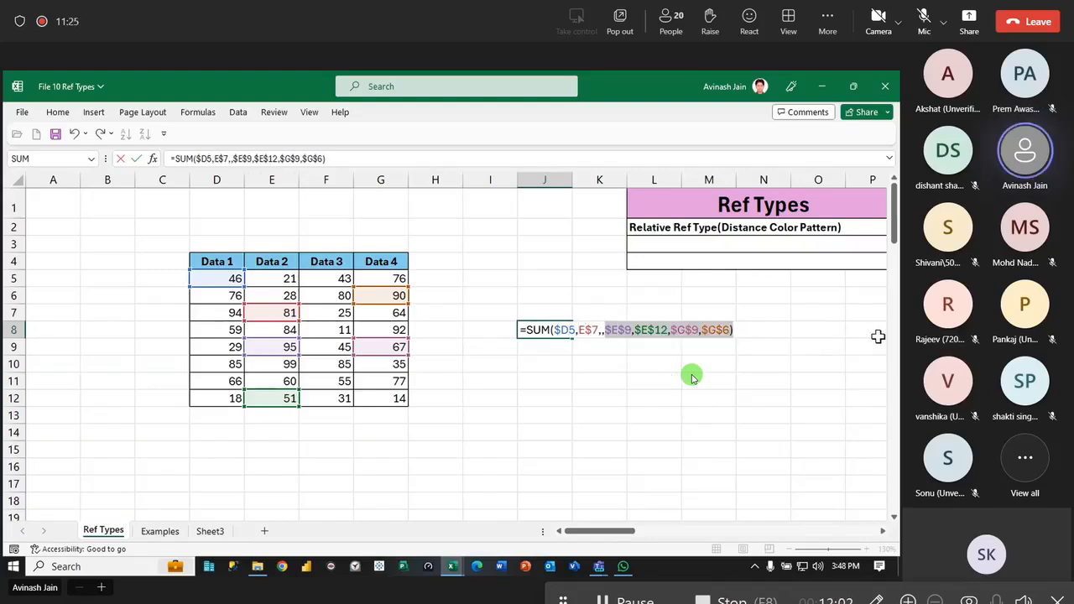
pyautogui.press('BackSpace')
pyautogui.press('BackSpace')
pyautogui.write(')')
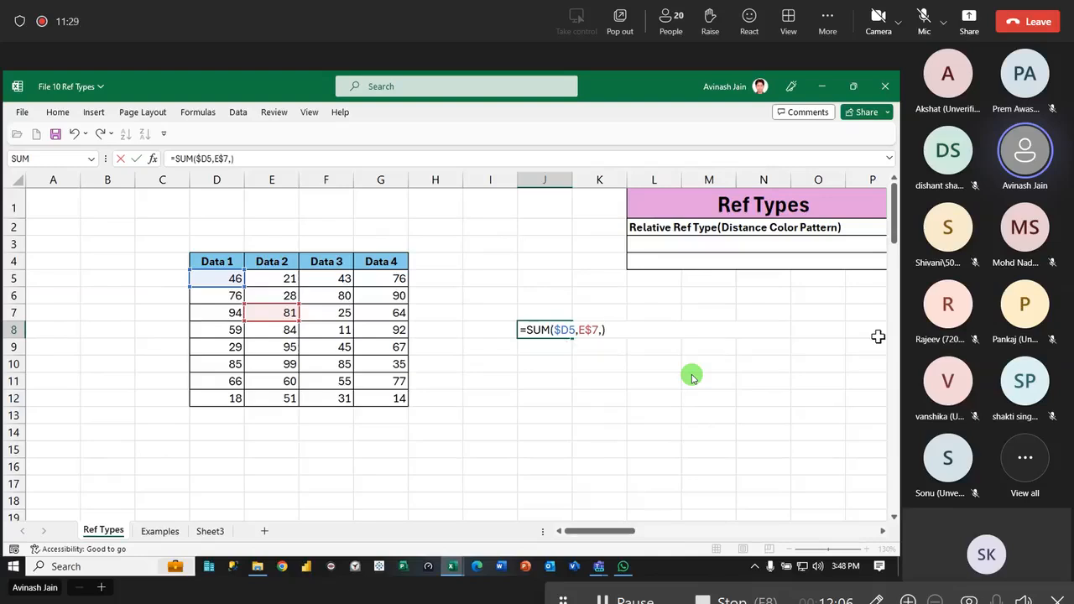
pyautogui.press('Left')
pyautogui.press('BackSpace')
pyautogui.press('Return')
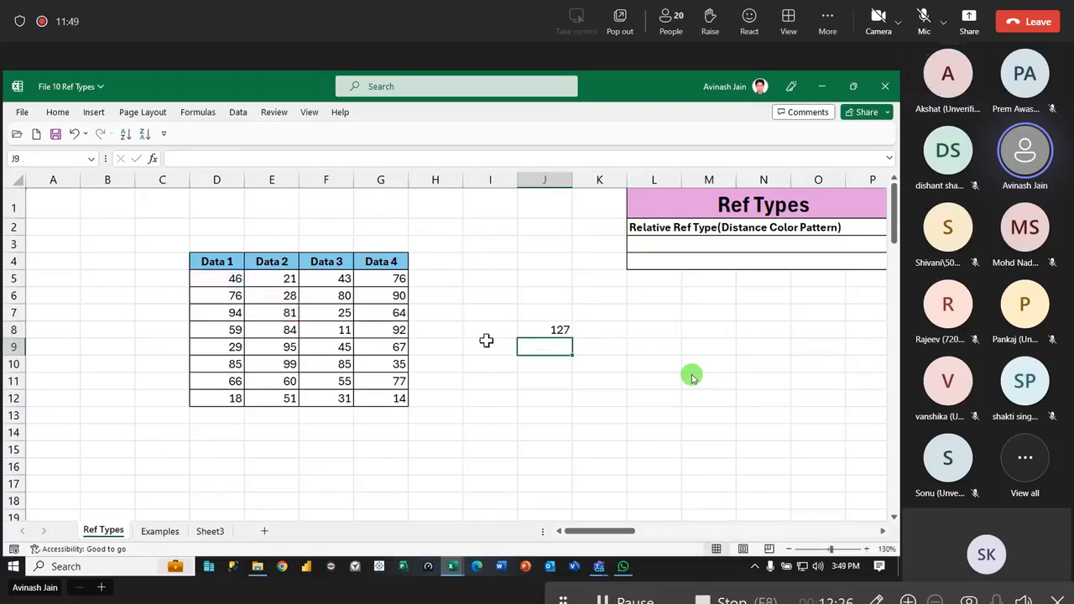
# - Fill the mixed-reference J8 formula down to row 16 and inspect the copy in J12
pyautogui.click(532, 329)
pyautogui.moveTo(573, 338); pyautogui.dragTo(561, 467)
pyautogui.click(557, 401)
pyautogui.doubleClick(554, 398)
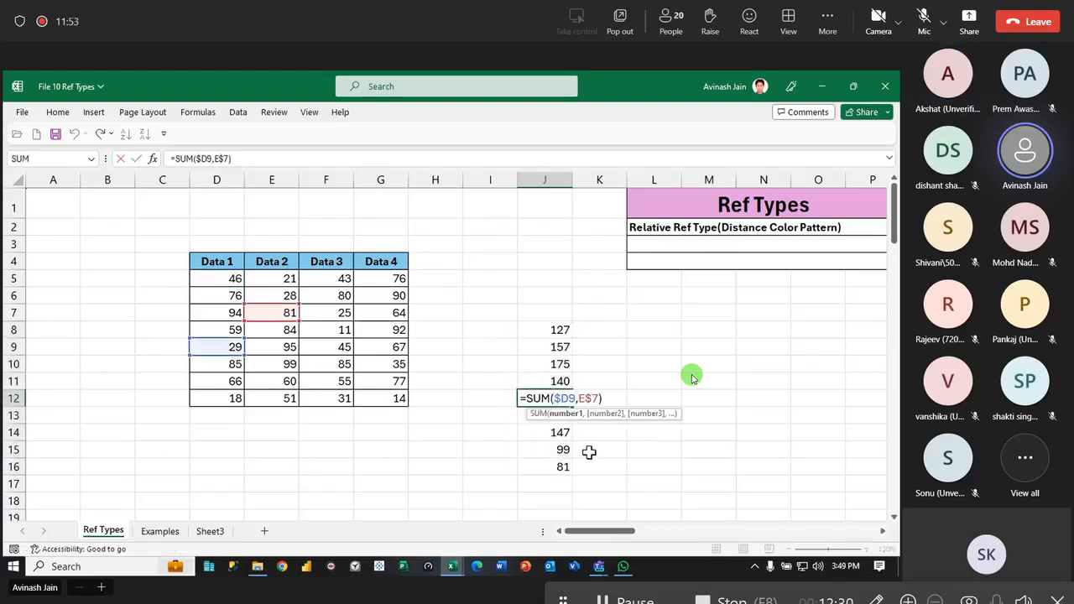
pyautogui.press('Escape')
# - Fill the J8 formula across to column M and inspect both references of the copy in K8
pyautogui.click(559, 330)
pyautogui.moveTo(573, 336); pyautogui.dragTo(739, 333)
pyautogui.doubleClick(619, 331)
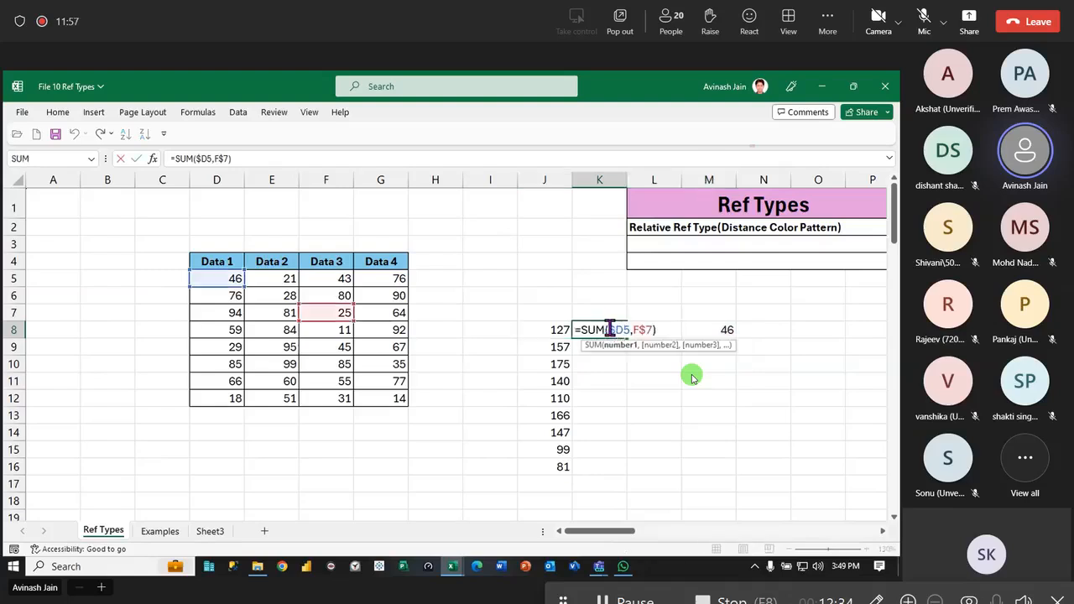
pyautogui.click(645, 329)
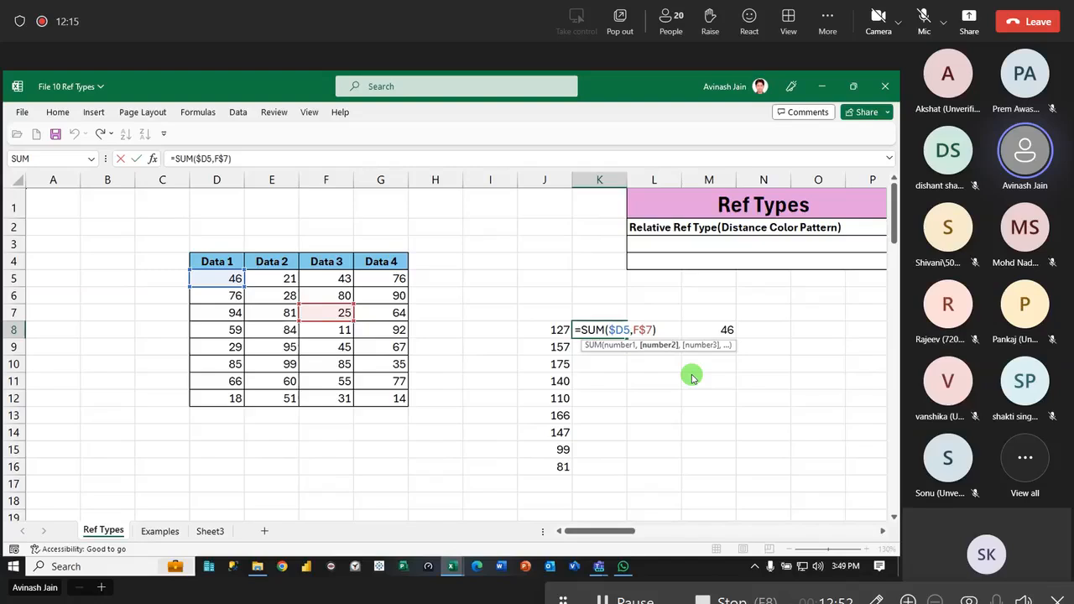
pyautogui.hotkey('ctrl', 'Return')
# - Clear the mixed-reference formulas from J8:M16
pyautogui.moveTo(553, 324); pyautogui.dragTo(696, 466)
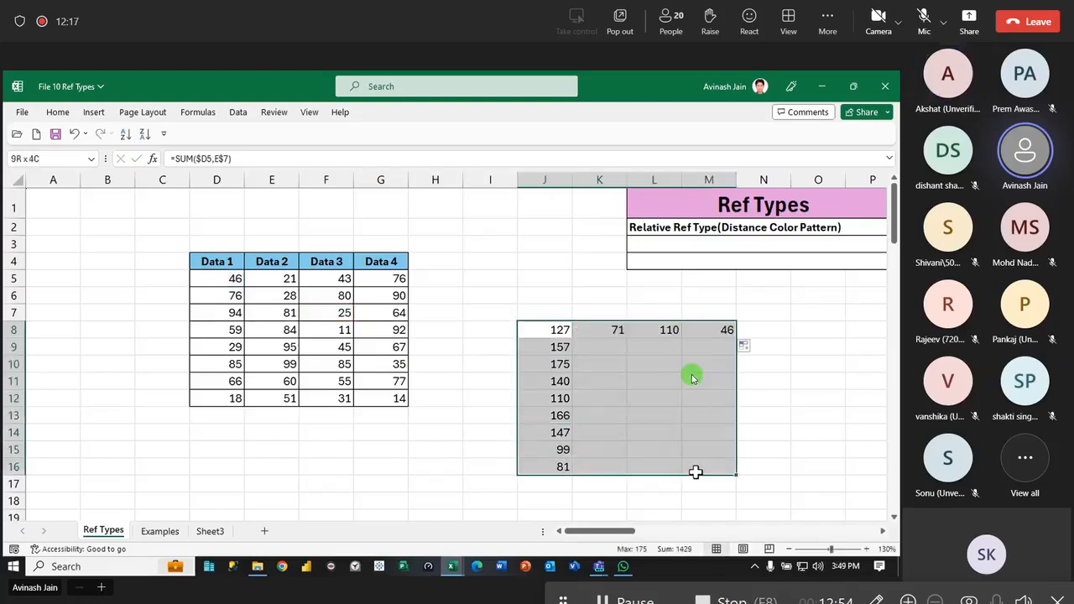
pyautogui.press('Delete')
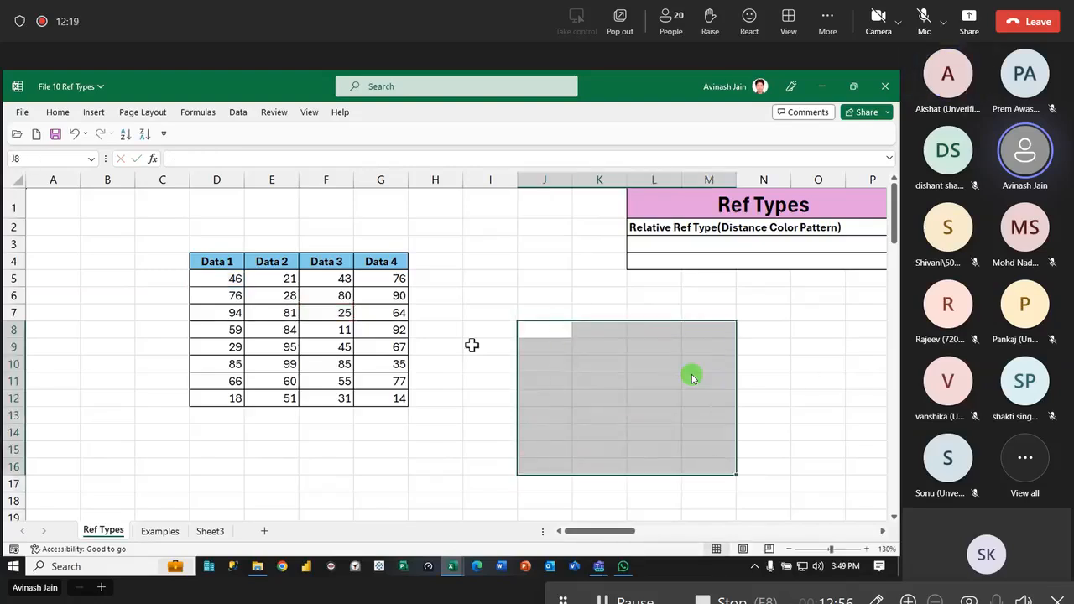
pyautogui.click(564, 328)
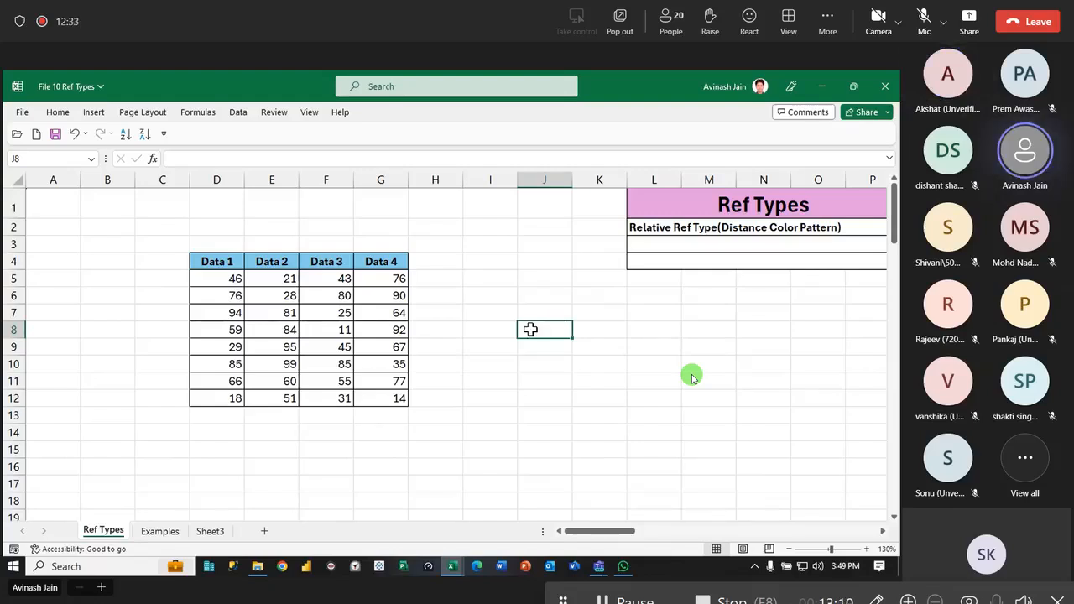
# - Check the Qtr 1 Total Sales formula on the Examples sheet, and close the workbook without saving changes
pyautogui.click(161, 531)
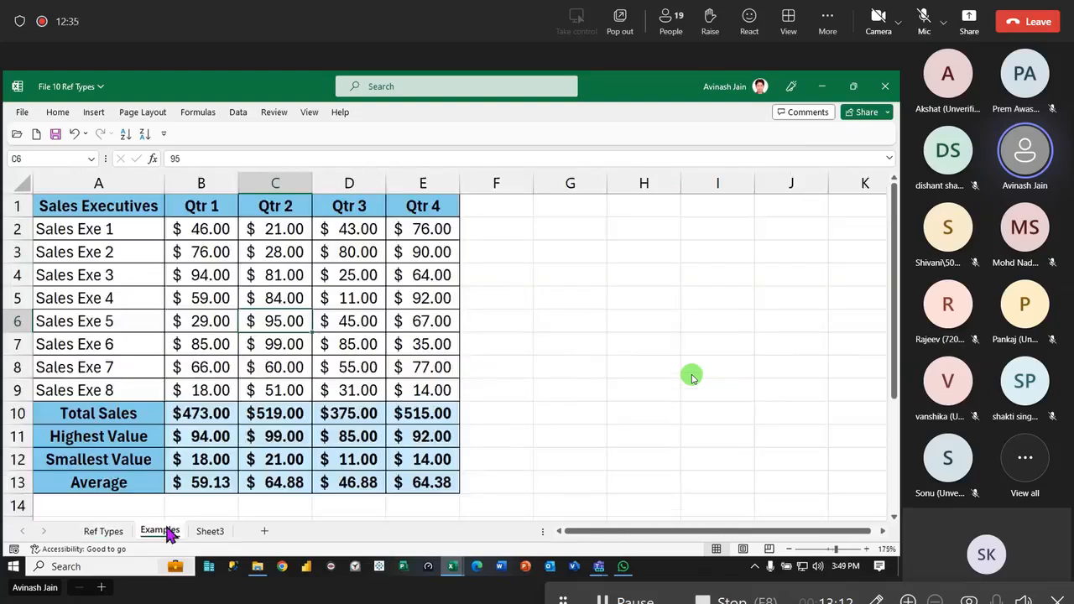
pyautogui.click(193, 416)
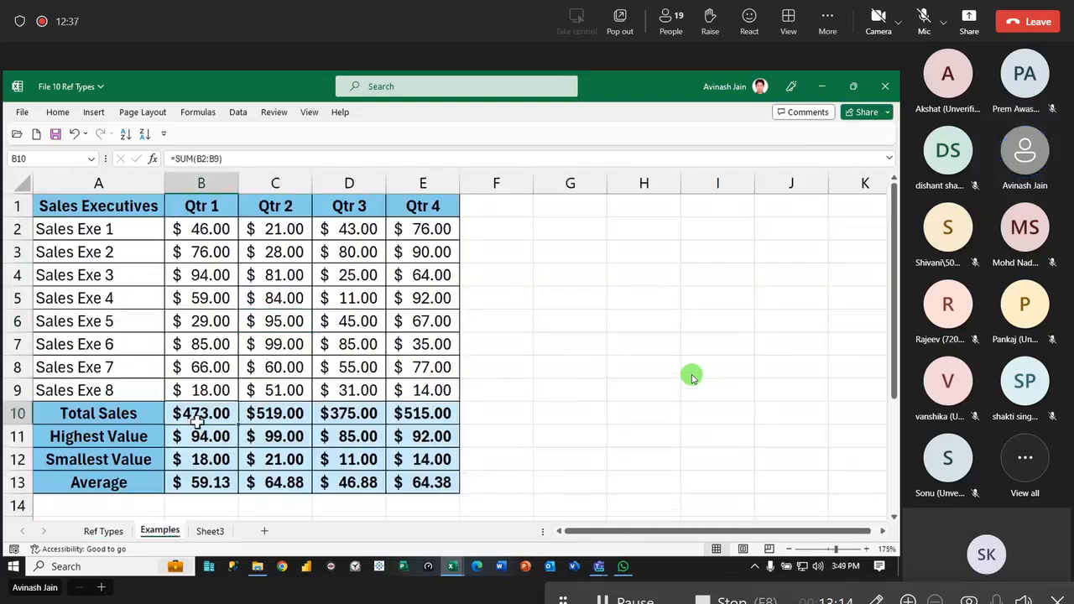
pyautogui.click(626, 420)
pyautogui.hotkey('ctrl', 'w')
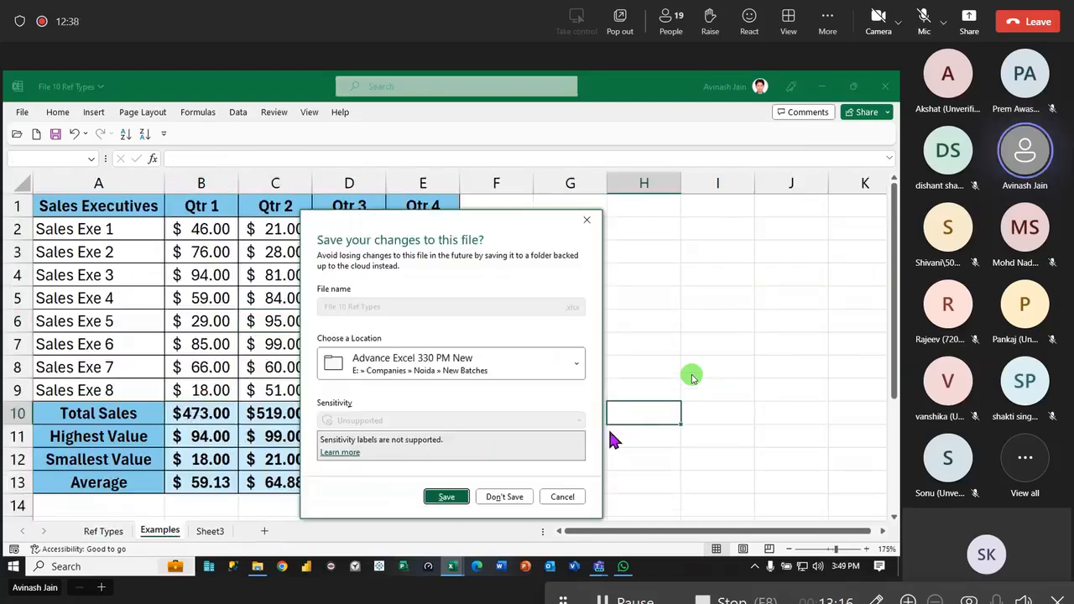
pyautogui.click(504, 497)
# - Open the recent workbook File 11 Ref Types 2
pyautogui.click(27, 117)
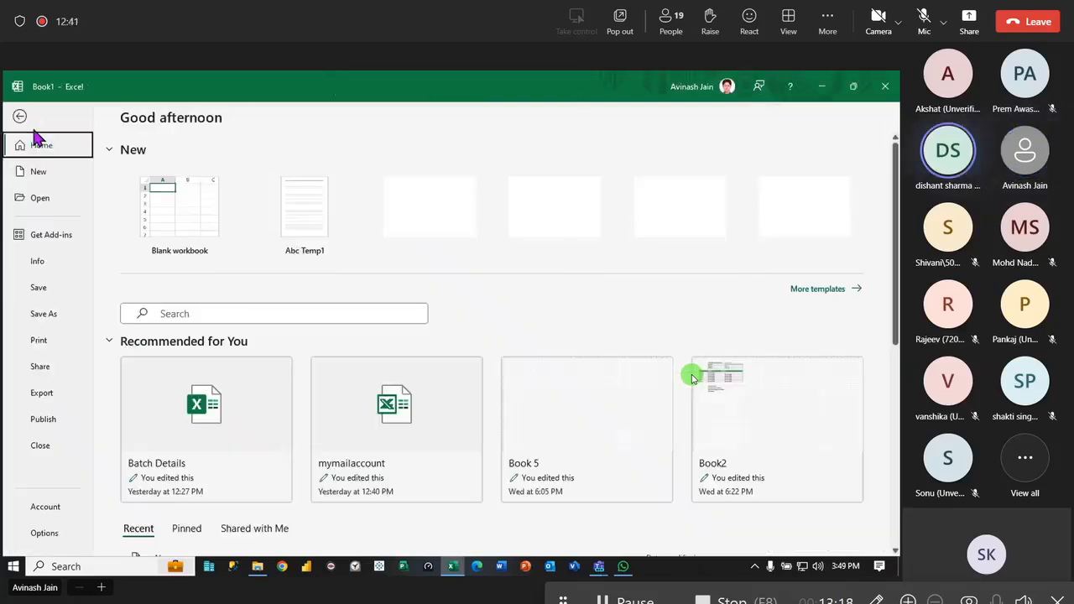
pyautogui.click(39, 198)
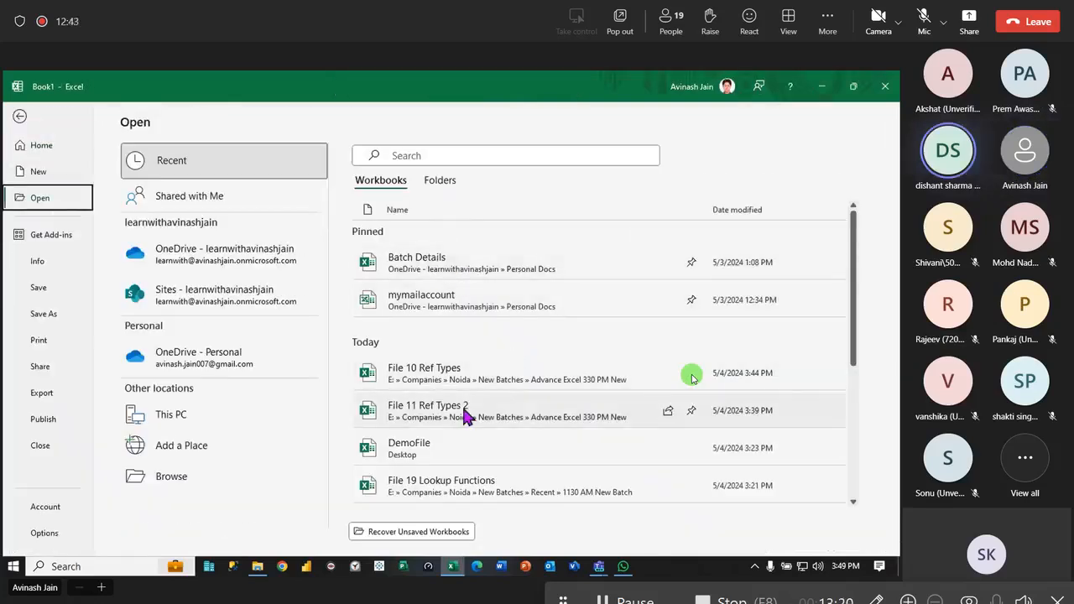
pyautogui.click(473, 411)
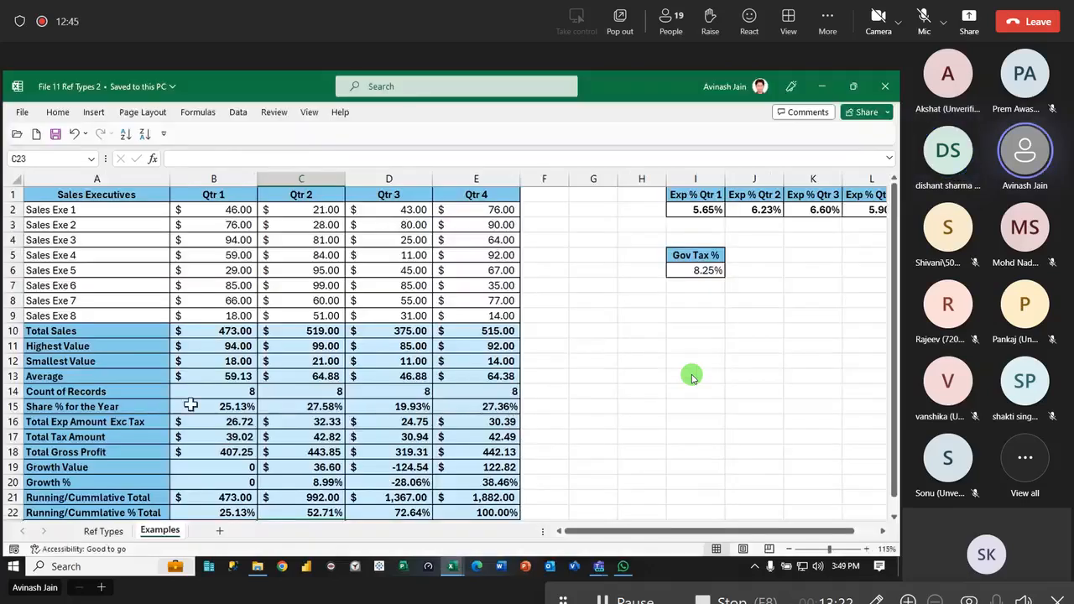
# - Review the Qtr 1 formulas for Total Sales, Highest Value, Smallest Value, Average and Count of Records in B10:B14
pyautogui.doubleClick(232, 333)
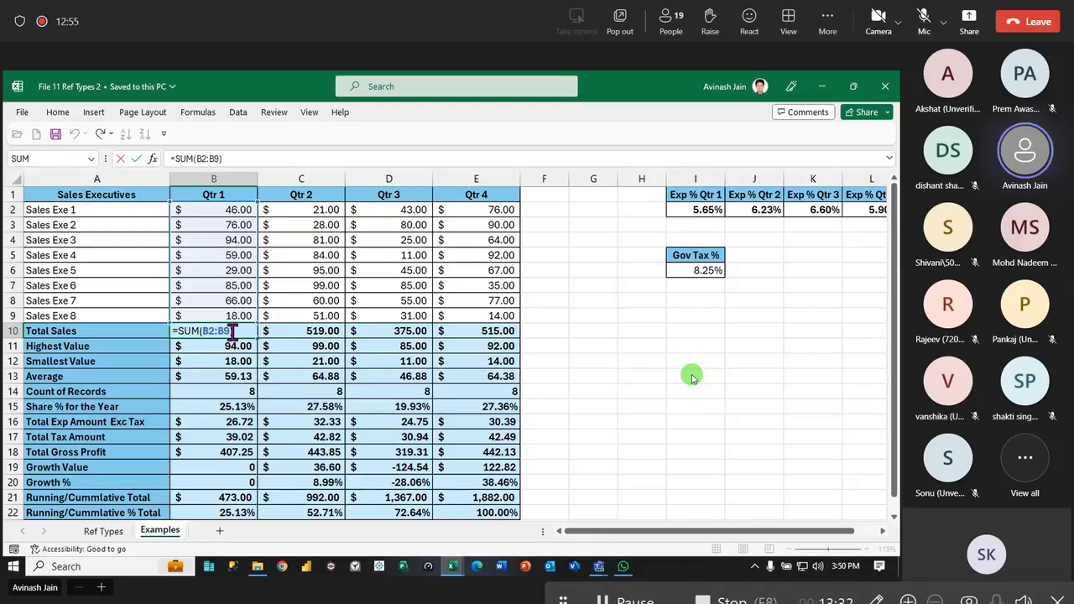
pyautogui.doubleClick(231, 346)
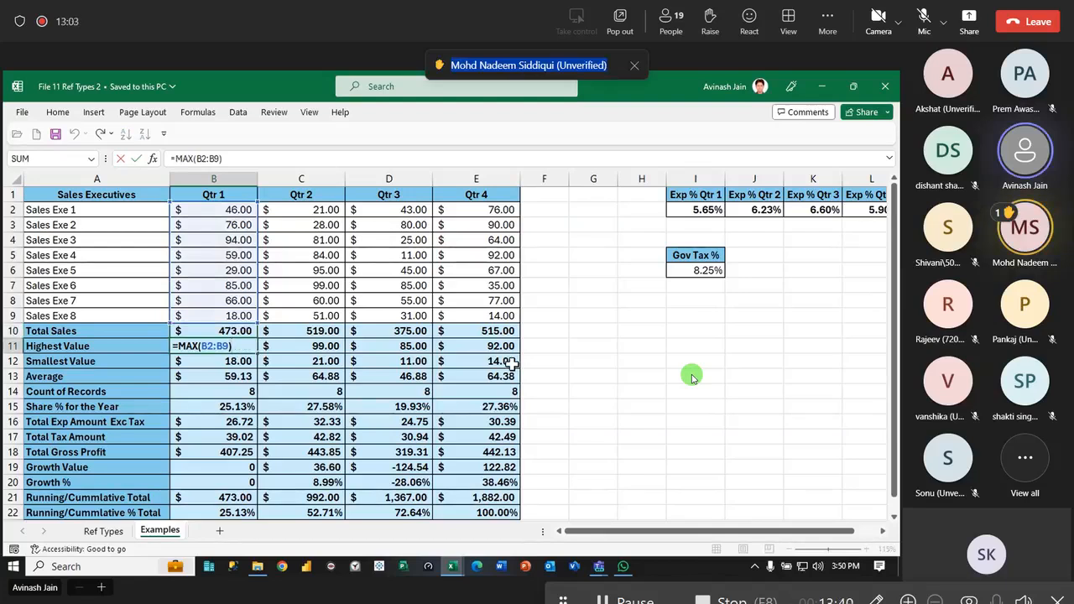
pyautogui.click(241, 362)
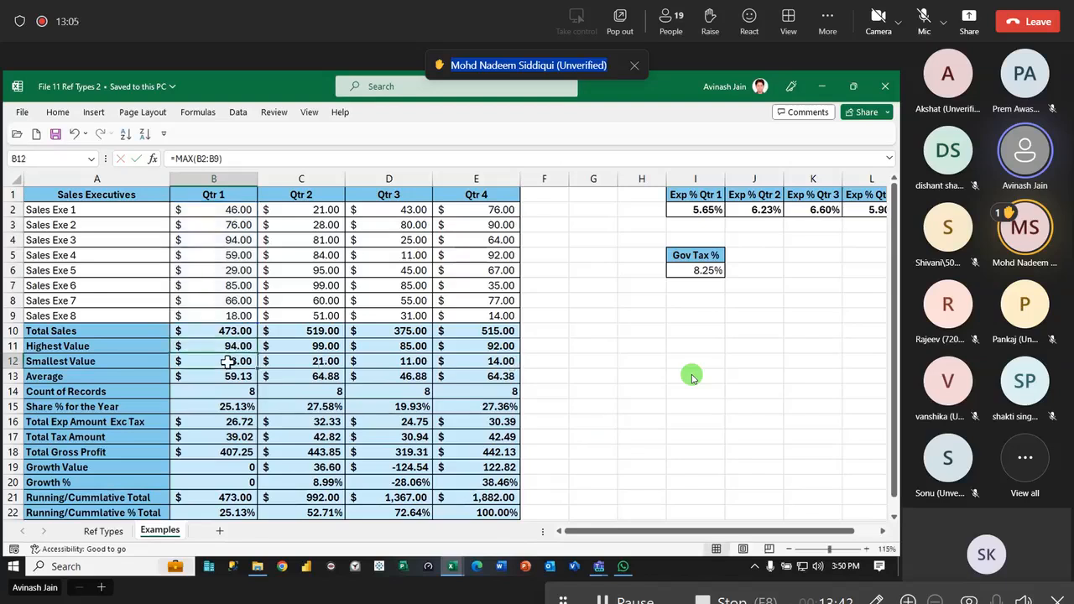
pyautogui.doubleClick(240, 363)
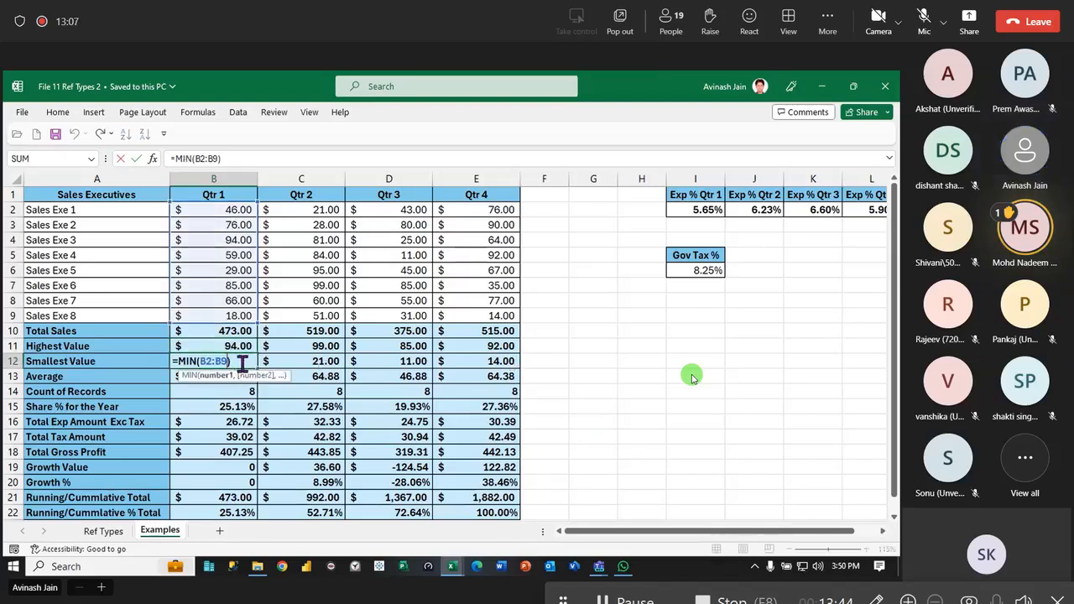
pyautogui.click(241, 376)
pyautogui.doubleClick(241, 376)
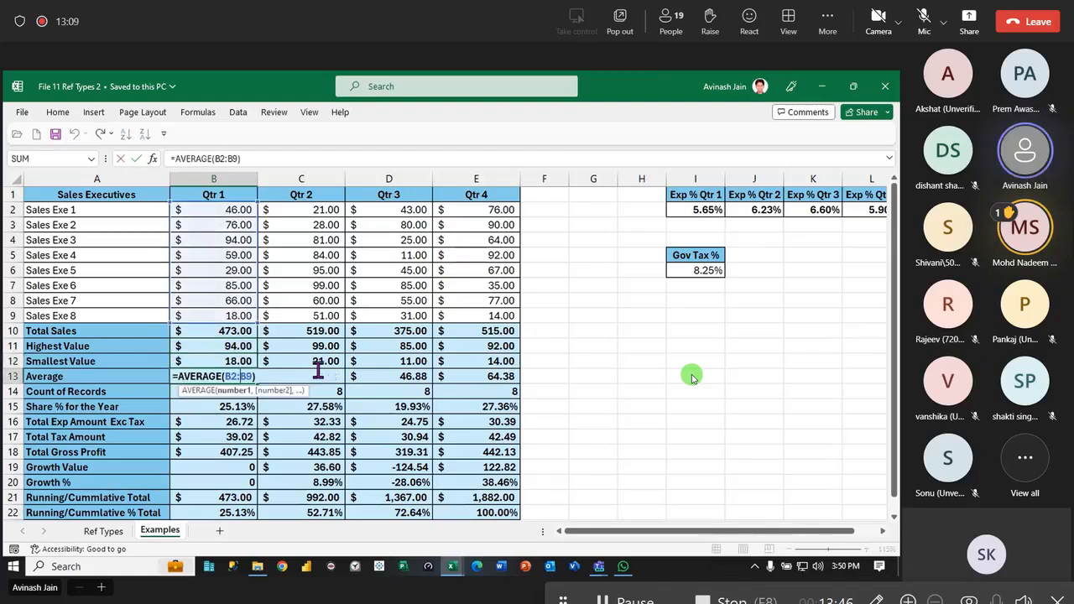
pyautogui.hotkey('ctrl', 'Return')
pyautogui.doubleClick(215, 393)
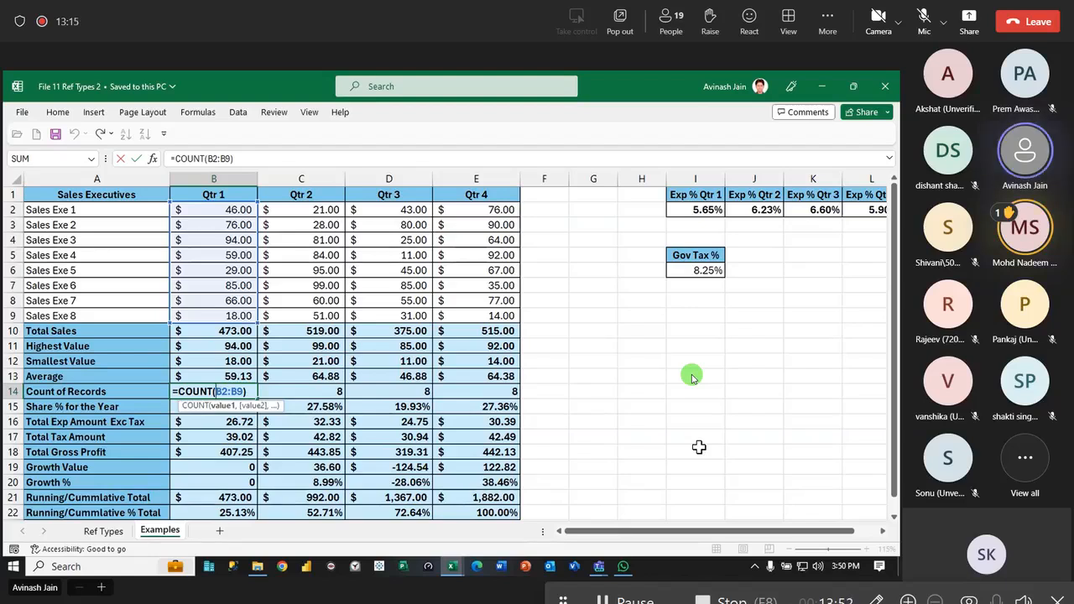
pyautogui.hotkey('ctrl', 'Return')
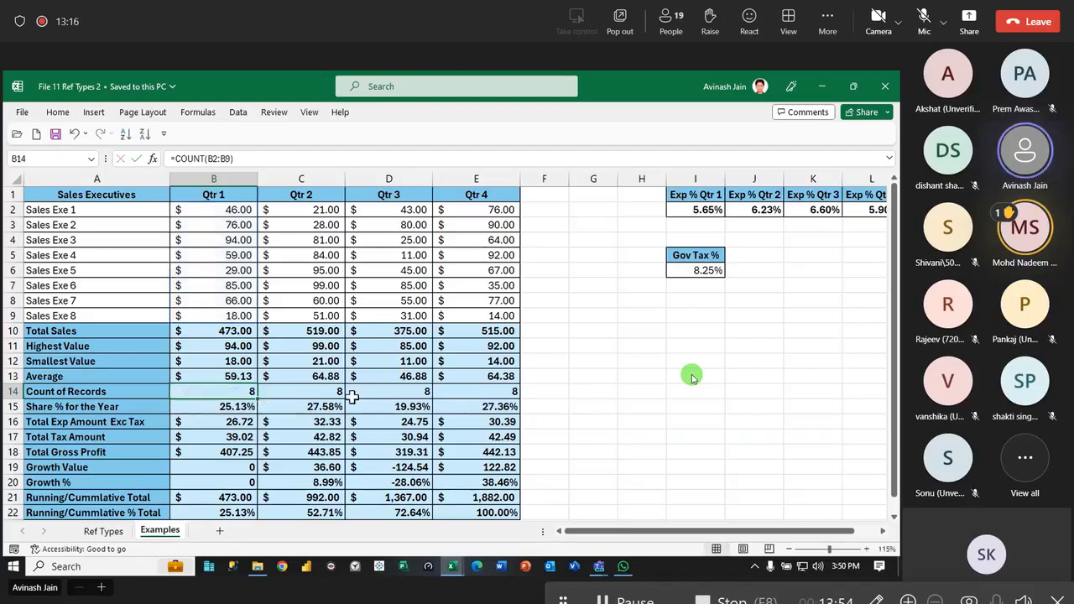
# - Examine the Share % for the Year formula in B15, comparing its relative range B2:B9 with its absolute range $B$2:$E$9
pyautogui.click(220, 410)
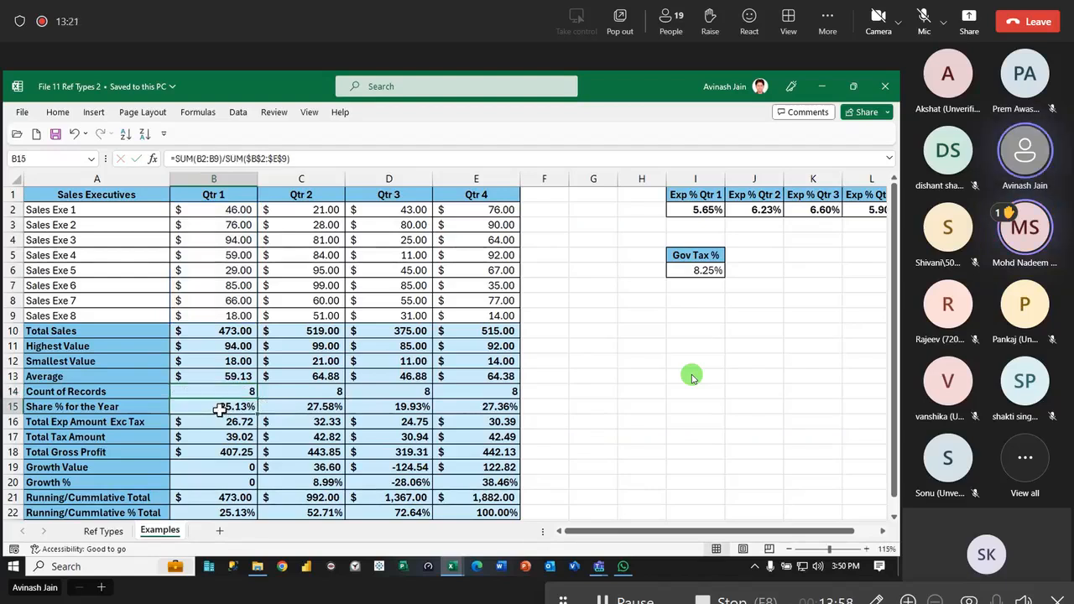
pyautogui.doubleClick(220, 410)
pyautogui.moveTo(203, 406); pyautogui.dragTo(230, 407)
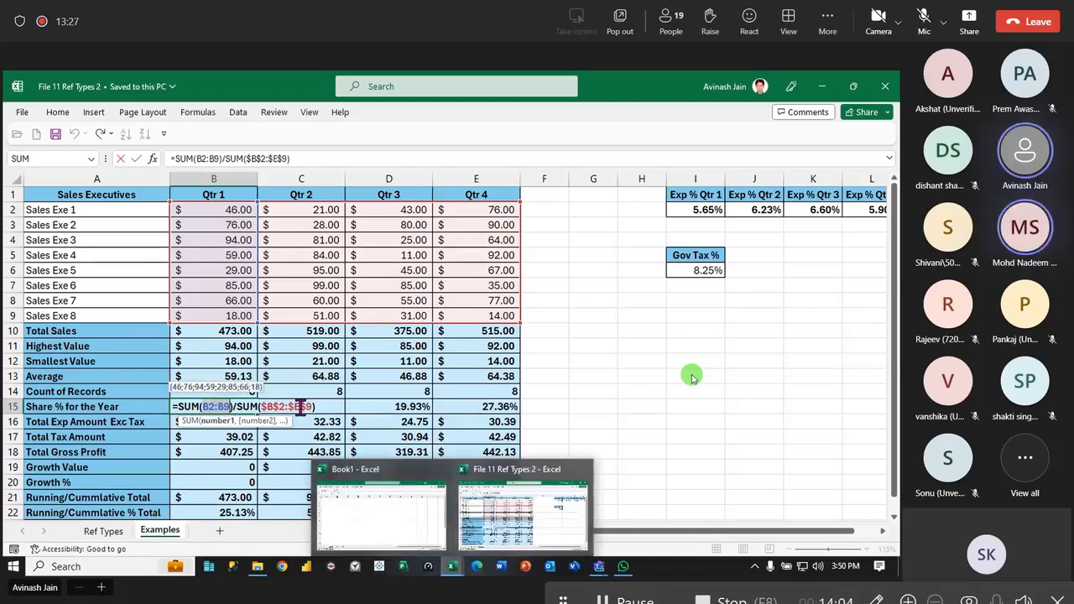
pyautogui.moveTo(261, 407); pyautogui.dragTo(311, 407)
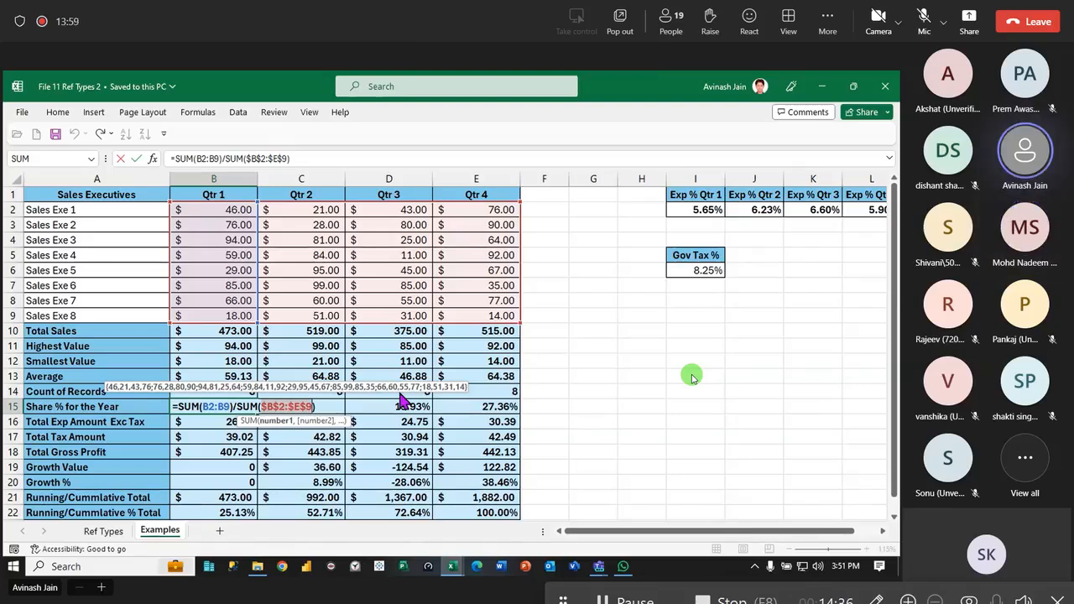
pyautogui.click(215, 409)
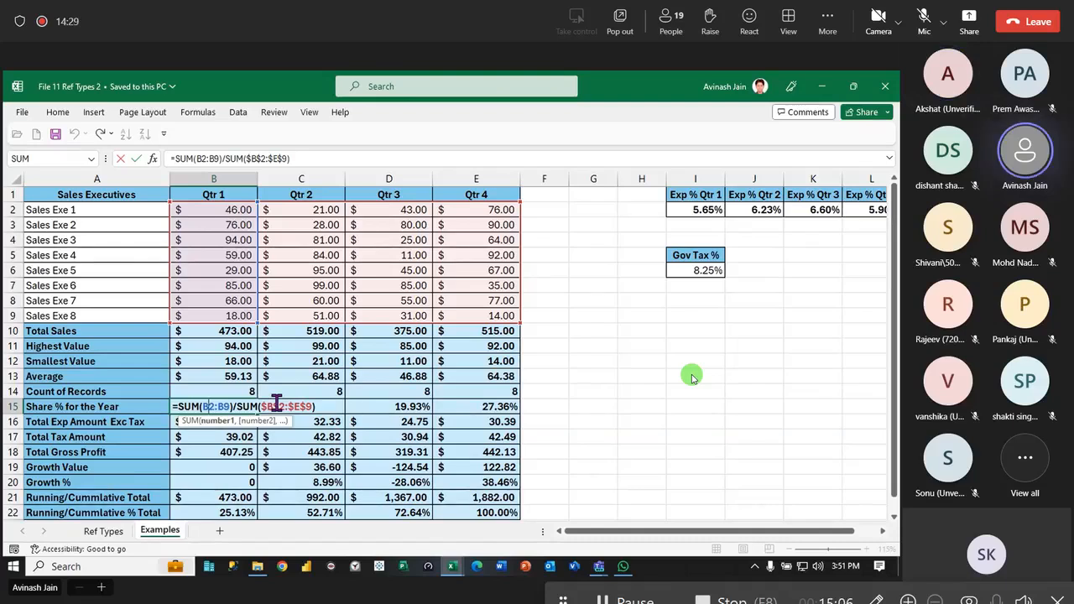
pyautogui.moveTo(261, 406); pyautogui.dragTo(312, 407)
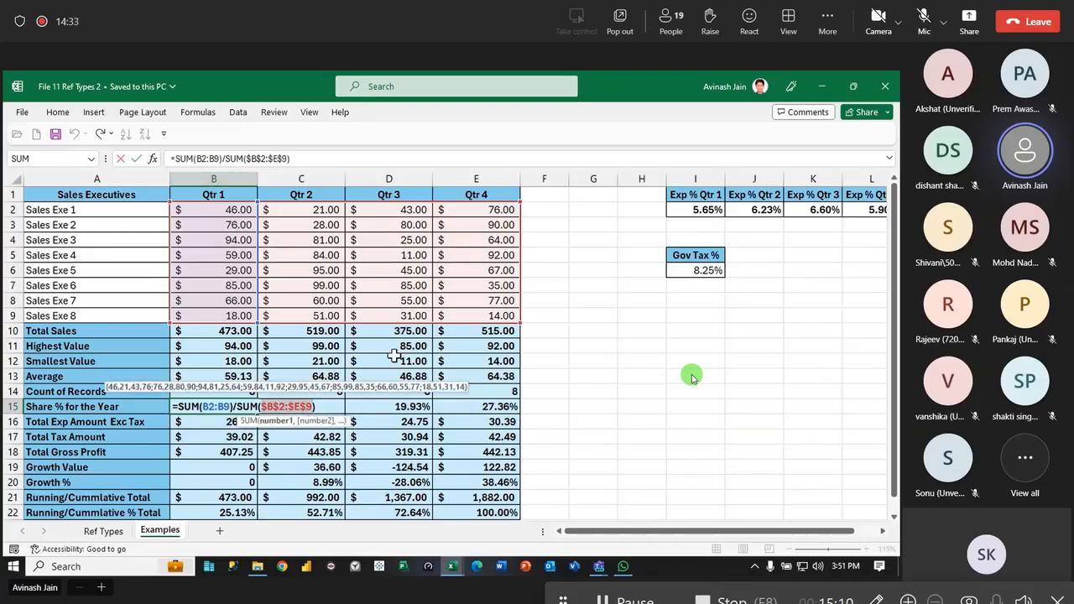
pyautogui.moveTo(205, 407); pyautogui.dragTo(232, 406)
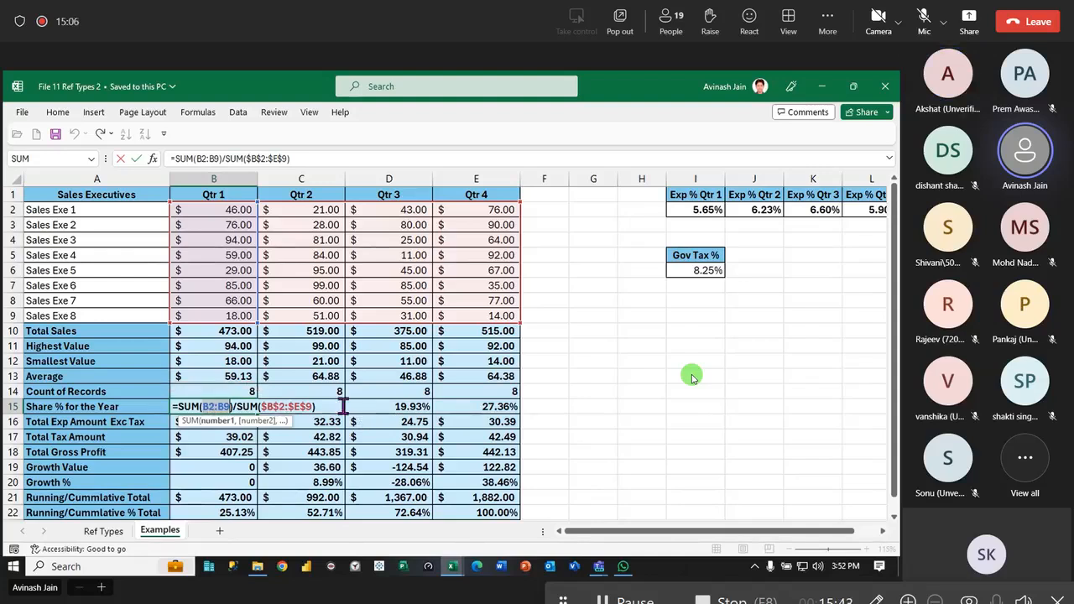
pyautogui.hotkey('ctrl', 'Return')
# - Inspect the Share % formula copied to C15 and recheck the absolute denominator range in B15
pyautogui.doubleClick(326, 406)
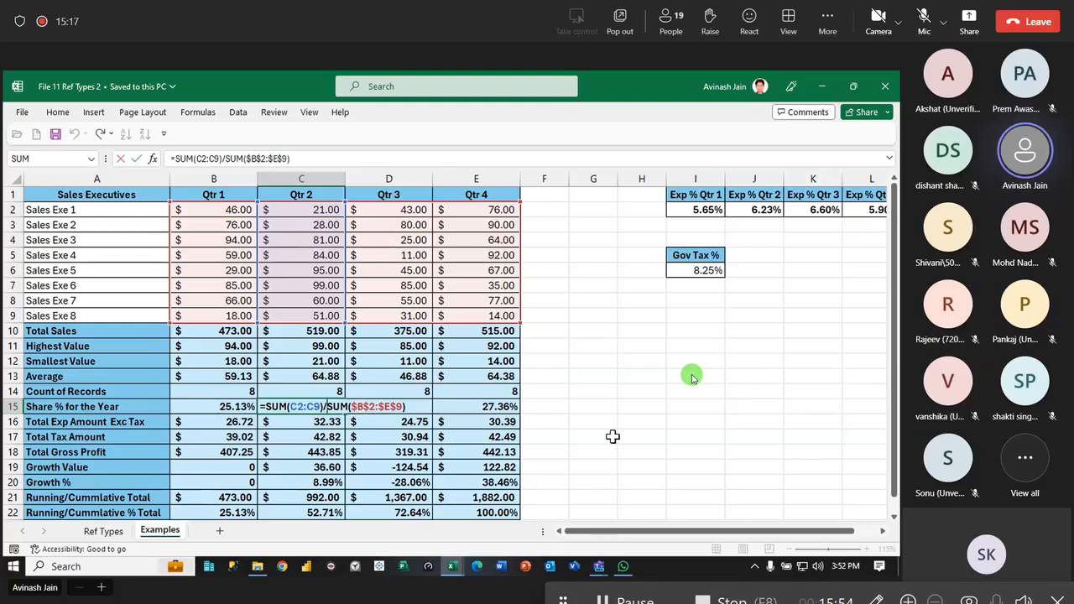
pyautogui.press('Return')
pyautogui.doubleClick(224, 406)
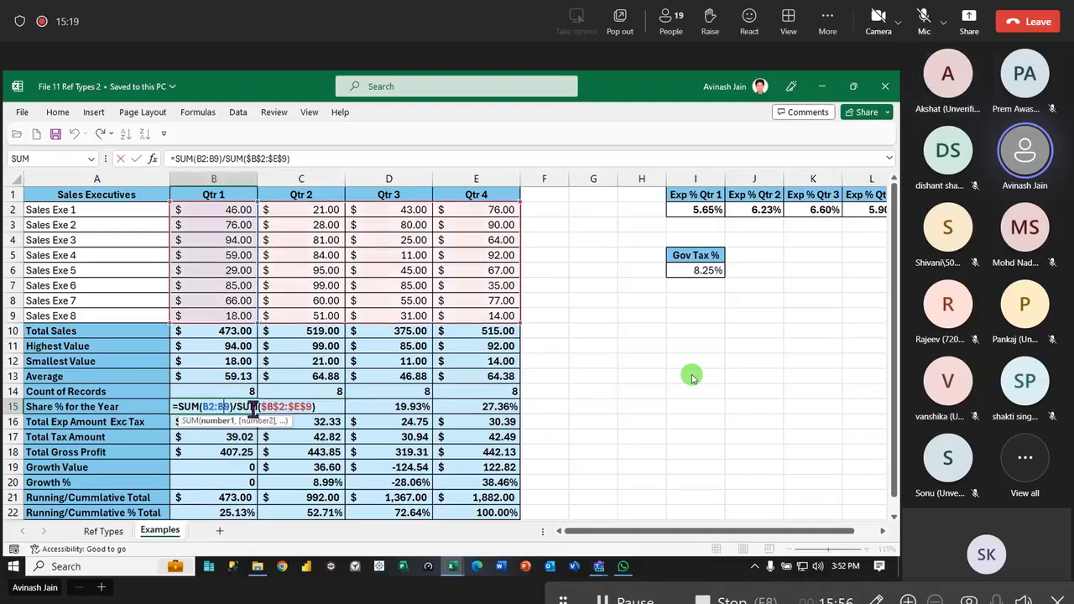
pyautogui.click(237, 409)
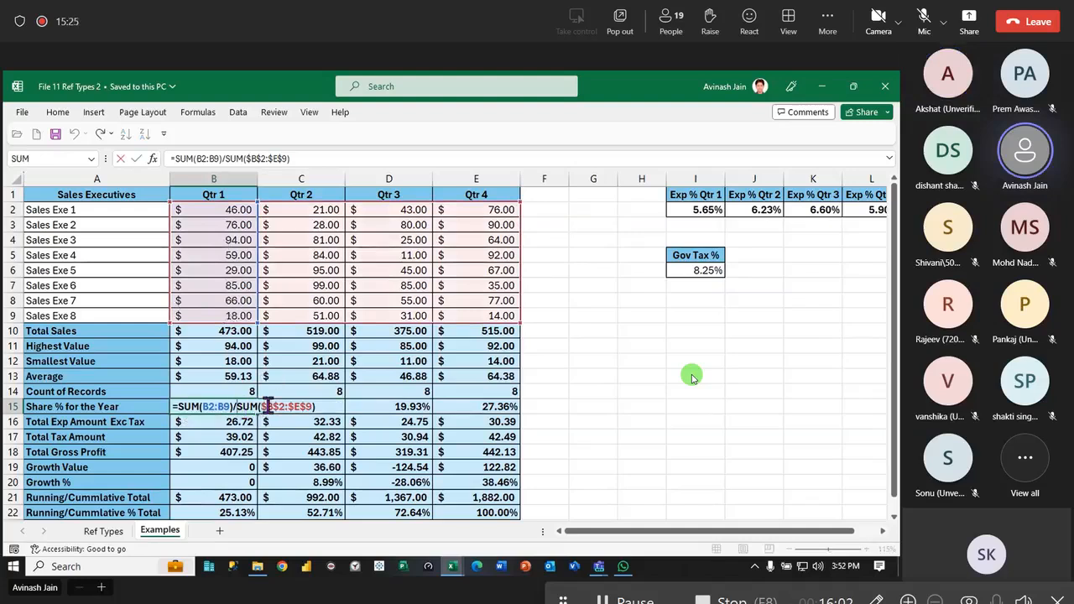
pyautogui.moveTo(264, 406); pyautogui.dragTo(313, 408)
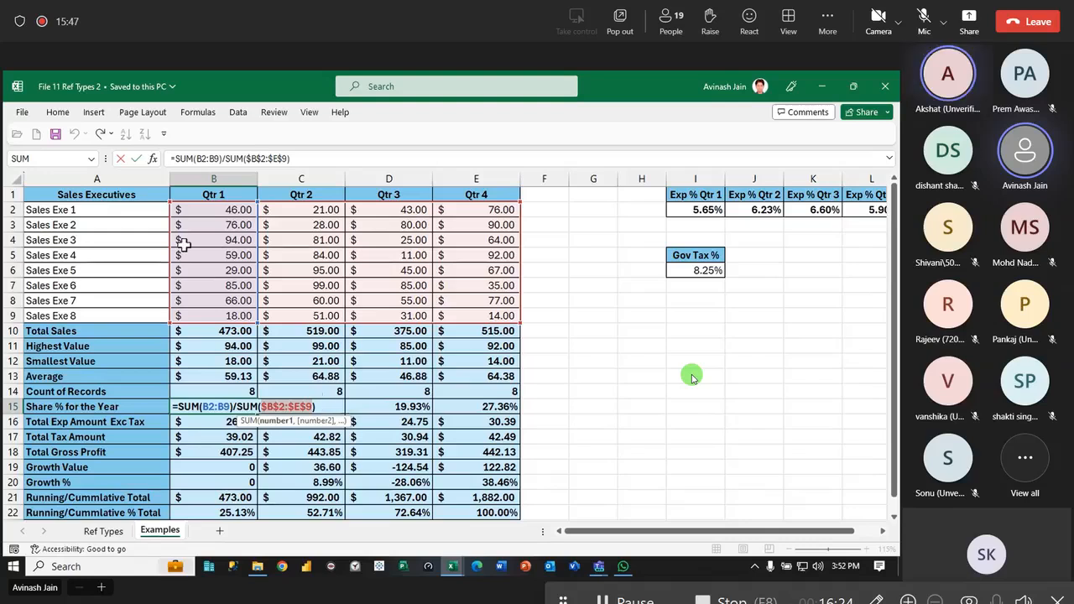
# - Inspect the Share % for the Year formula in C15, highlighting its absolute denominator range $B$2:$E$9
pyautogui.press('Escape')
pyautogui.doubleClick(324, 405)
pyautogui.moveTo(351, 407); pyautogui.dragTo(401, 409)
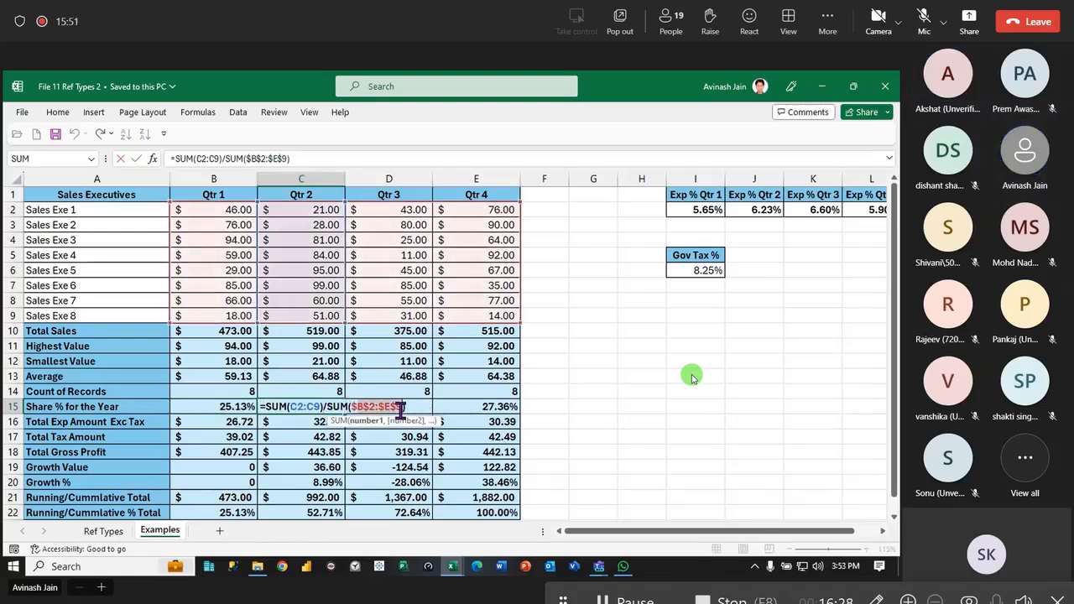
pyautogui.press('Escape')
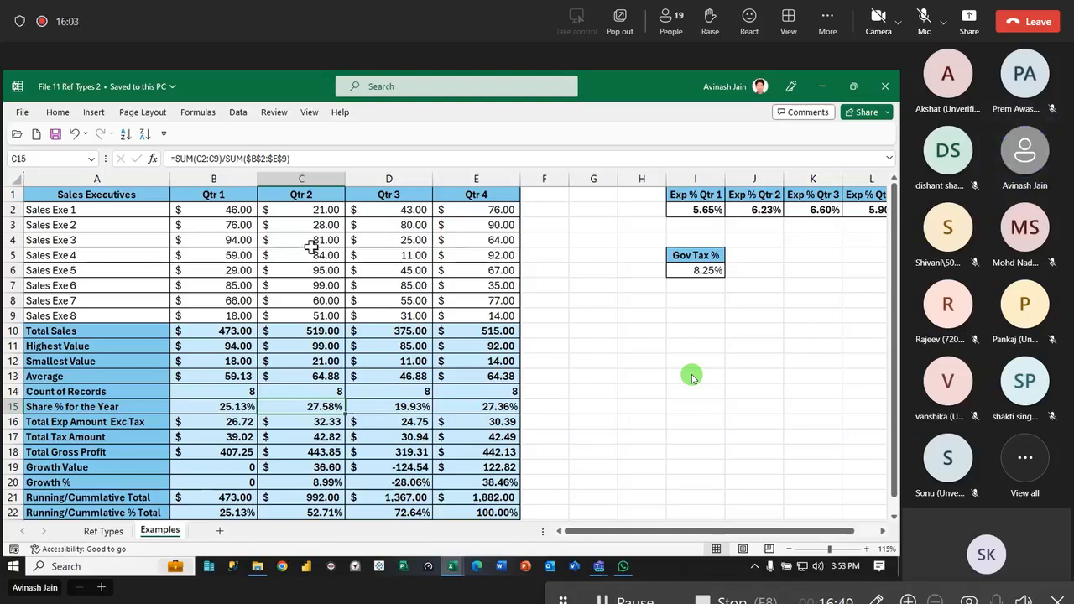
# - Examine the Total Exp Amount Exc Tax formula =B10*I2 in B16 to study its relative references
pyautogui.press('Down')
pyautogui.click(215, 422)
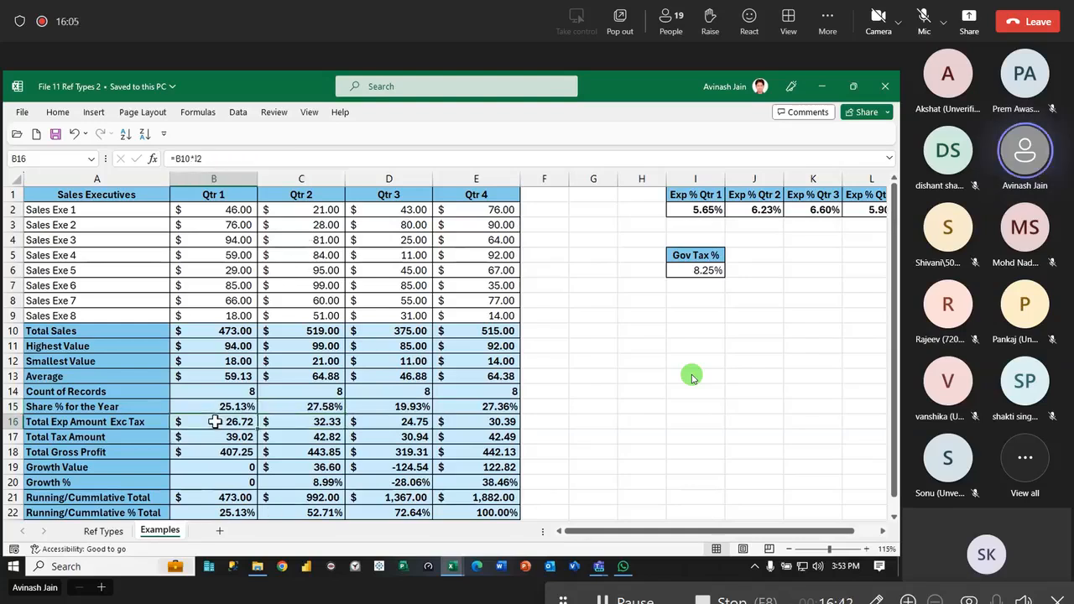
pyautogui.doubleClick(215, 422)
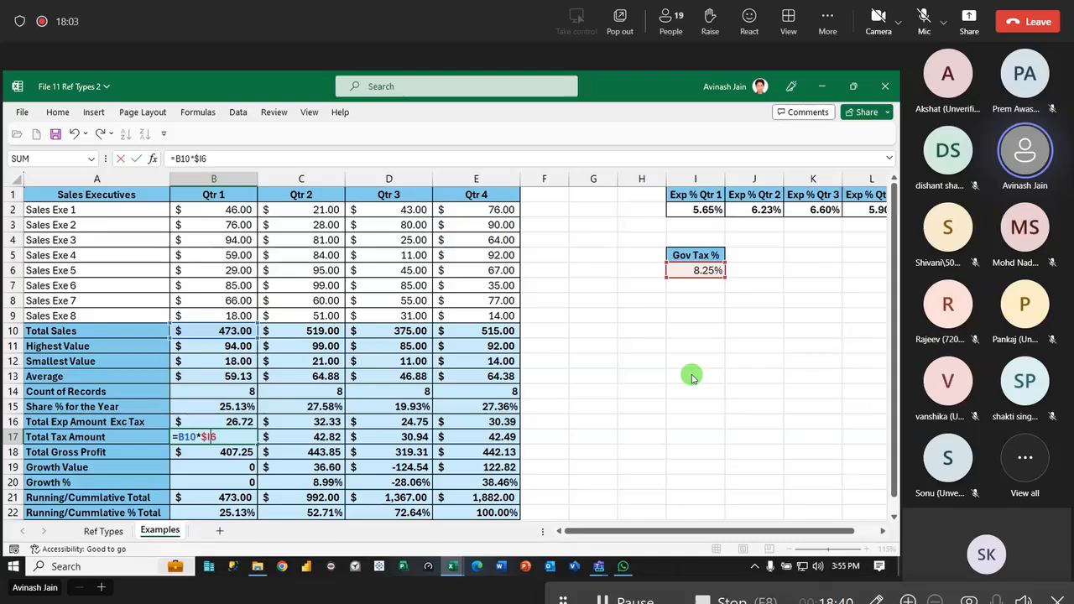
# - Try the mixed-reference formula =B10*$I6 for Total Tax Amount in B17, copy it to C17 and check the copied formula
pyautogui.press('Return')
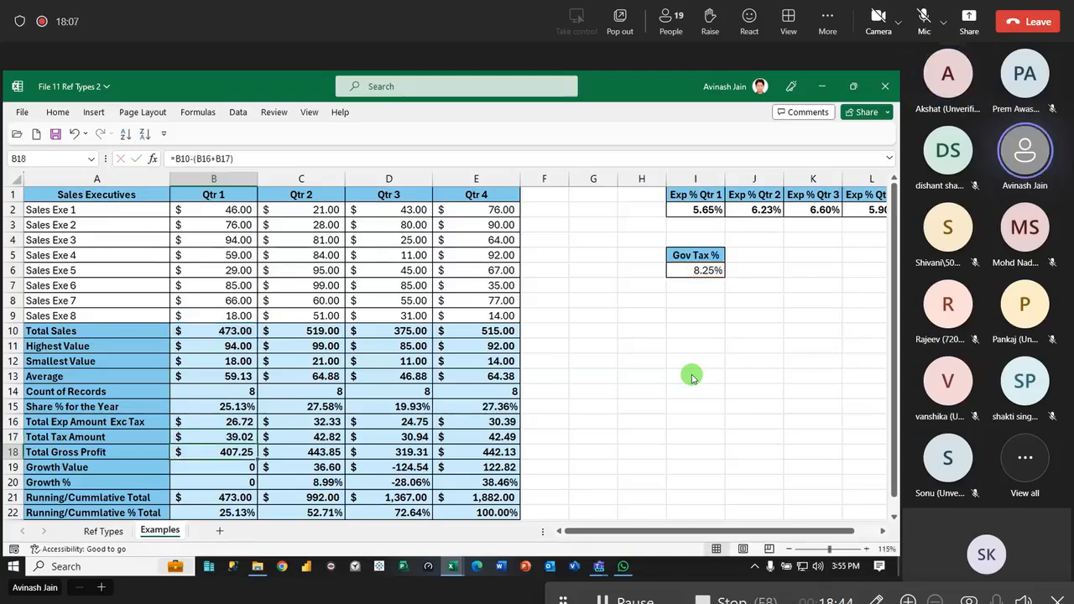
pyautogui.doubleClick(206, 438)
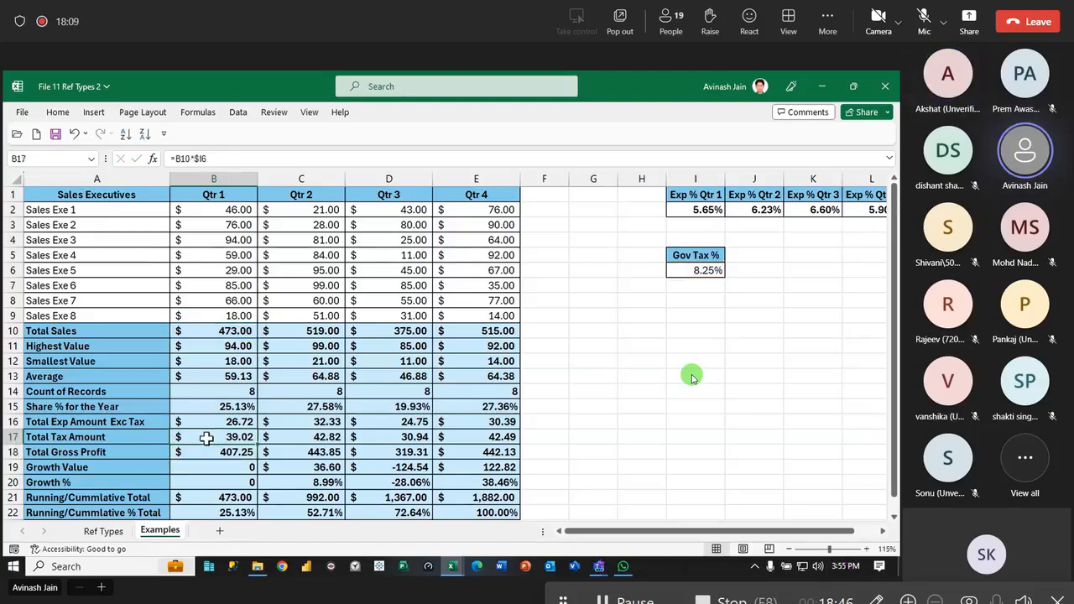
pyautogui.press('Escape')
pyautogui.moveTo(276, 443); pyautogui.dragTo(311, 442)
pyautogui.click(9, 438)
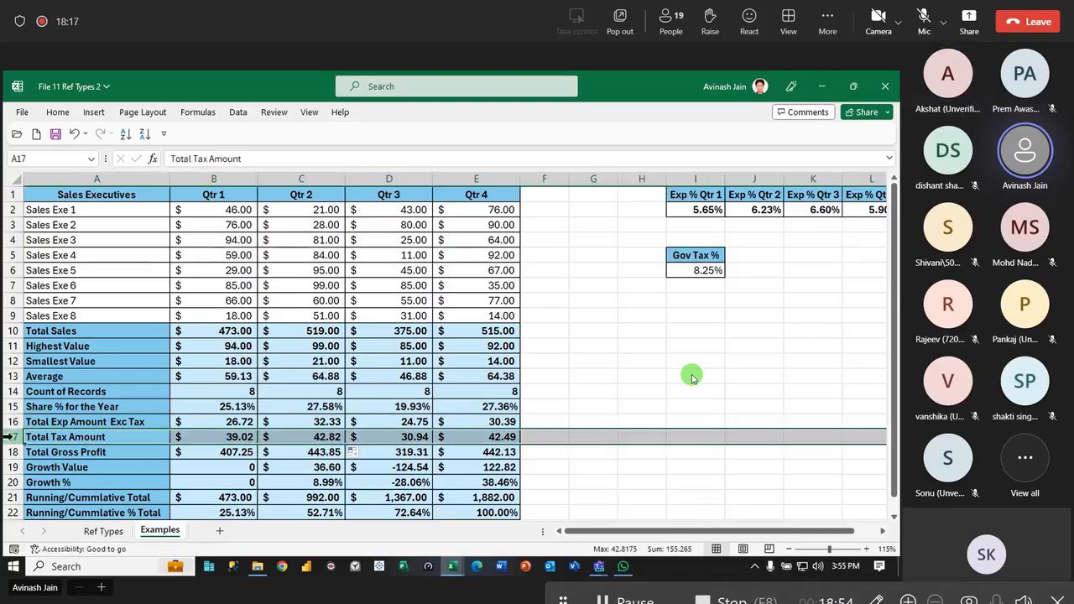
pyautogui.doubleClick(328, 436)
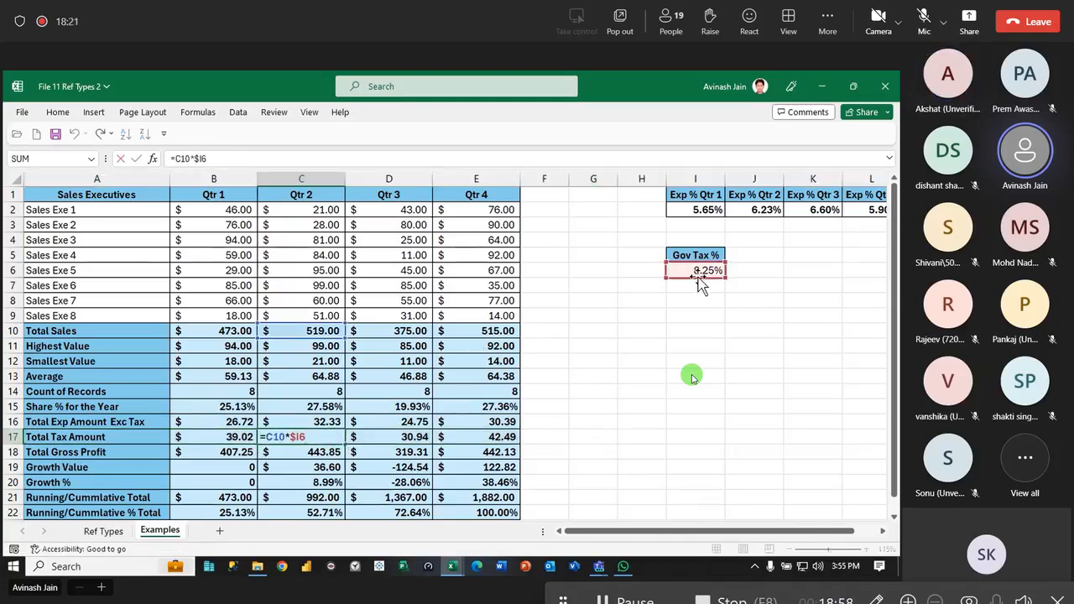
# - Check the Qtr 3 tax formula =D10*$I$6 in D17 and copy it back across C17 and B17
pyautogui.doubleClick(392, 438)
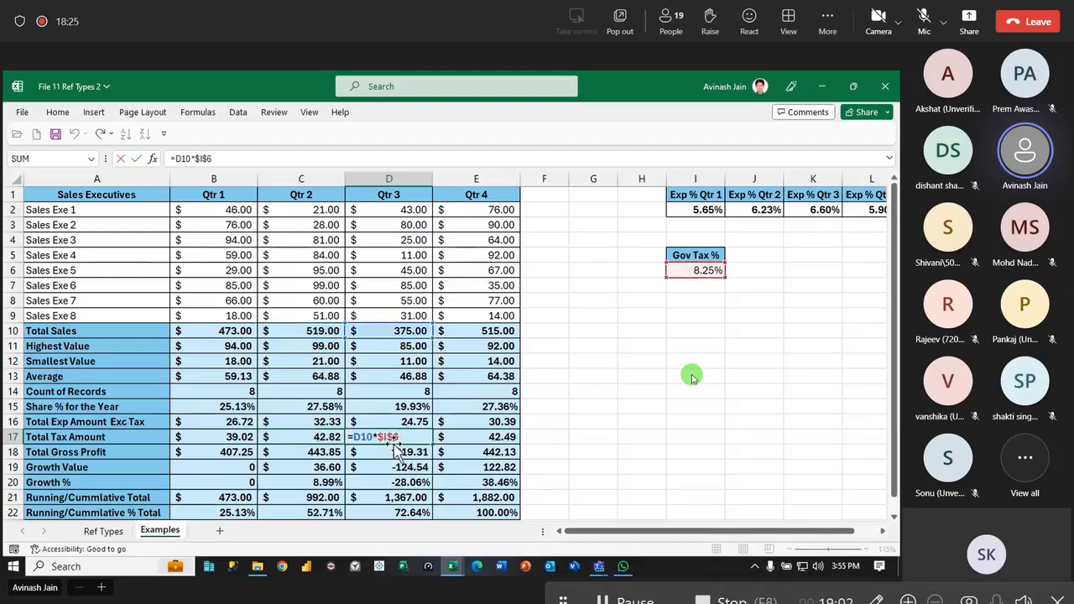
pyautogui.press('Return')
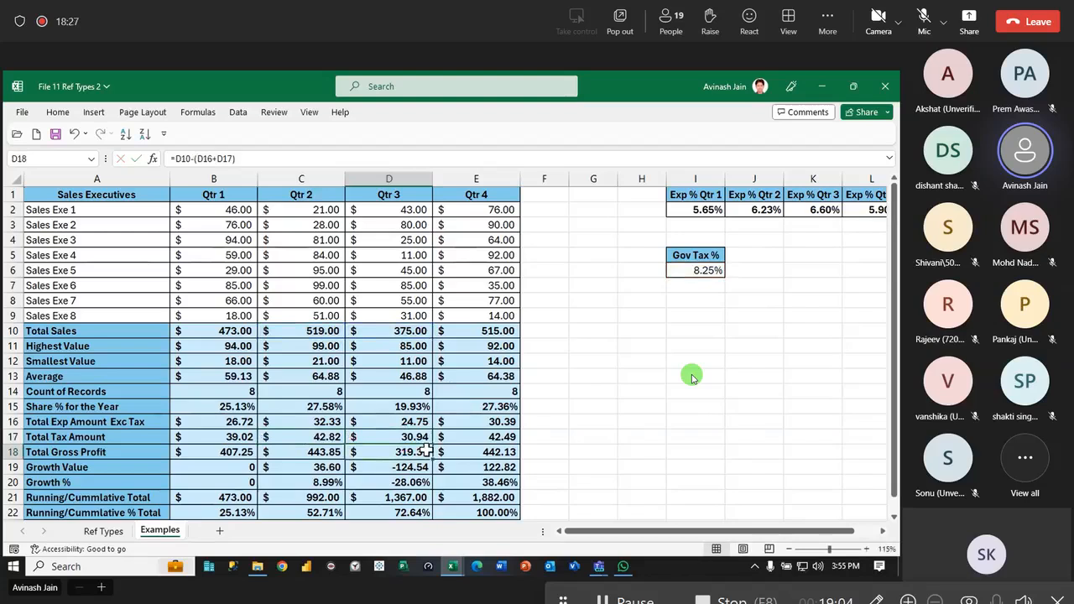
pyautogui.click(419, 440)
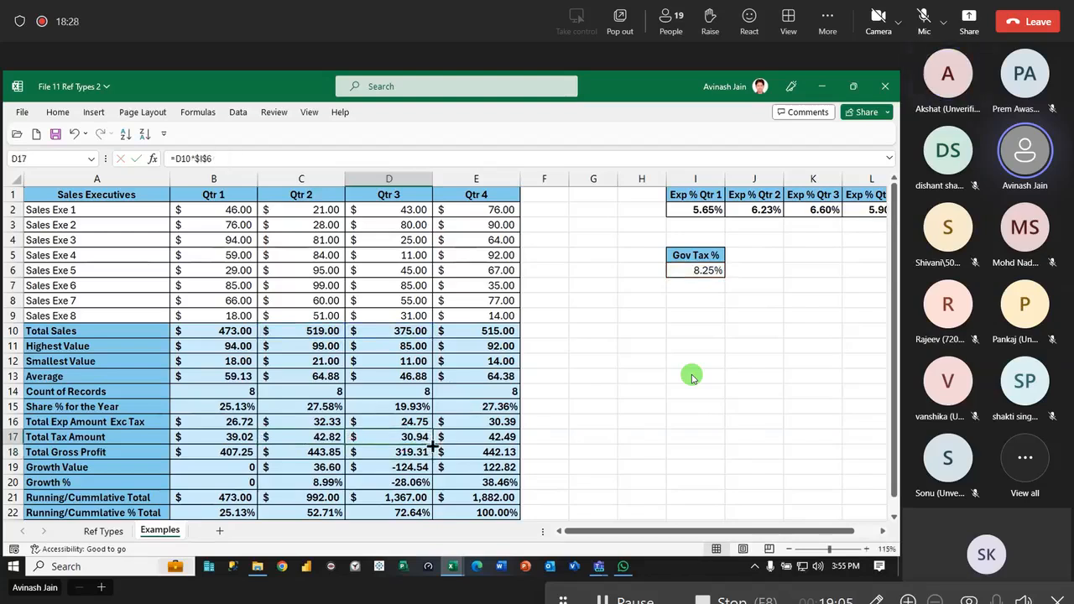
# - Review the Total Tax Amount formula =B10*$I$6 in B17 and the Total Gross Profit formula =B10-(B16+B17) in B18
pyautogui.doubleClick(220, 438)
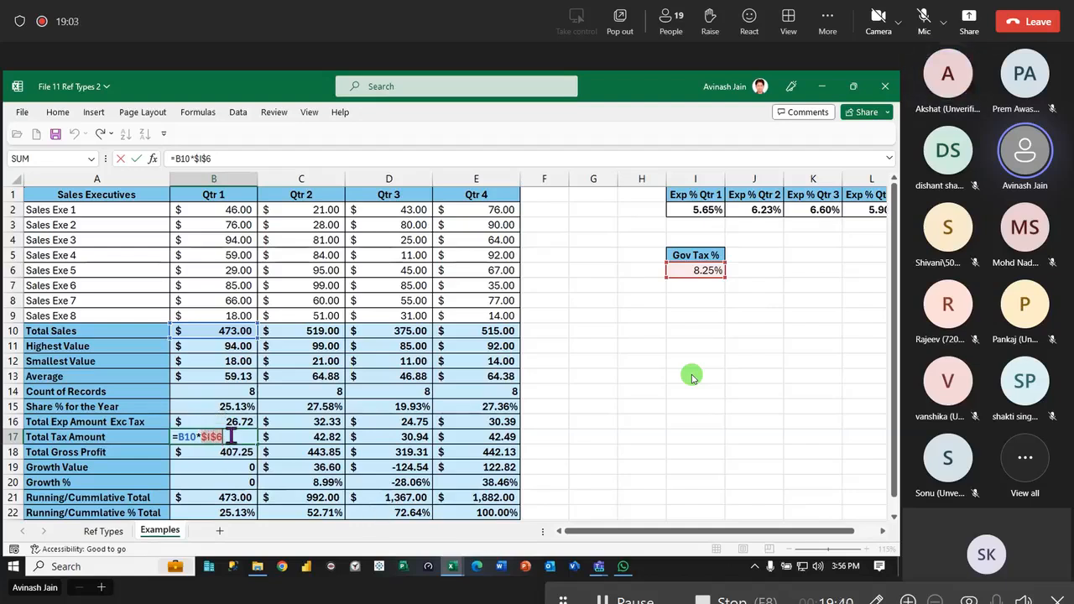
pyautogui.doubleClick(185, 436)
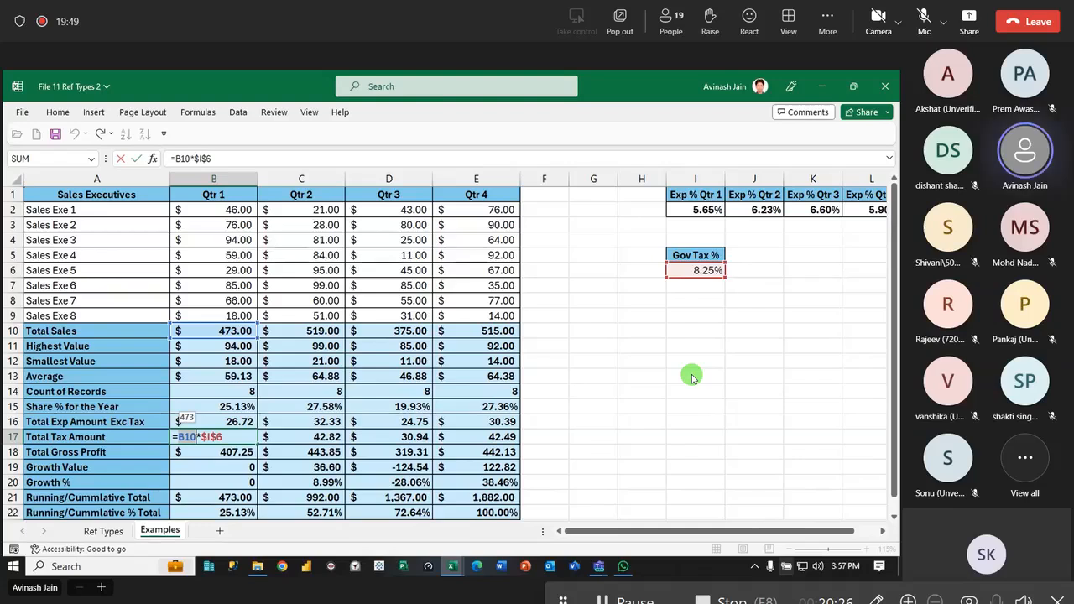
pyautogui.press('Return')
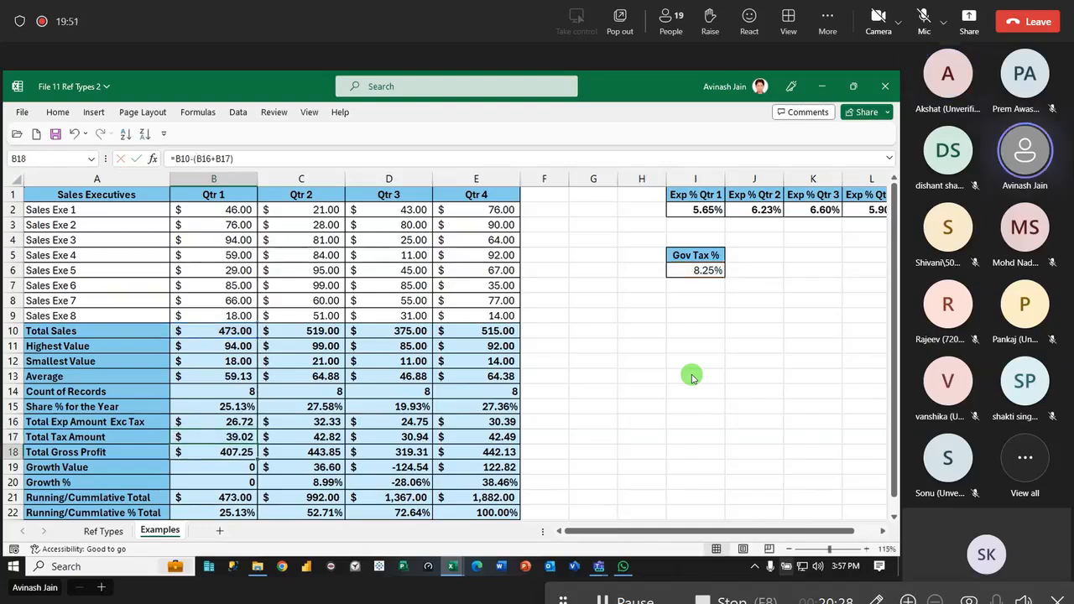
pyautogui.doubleClick(237, 454)
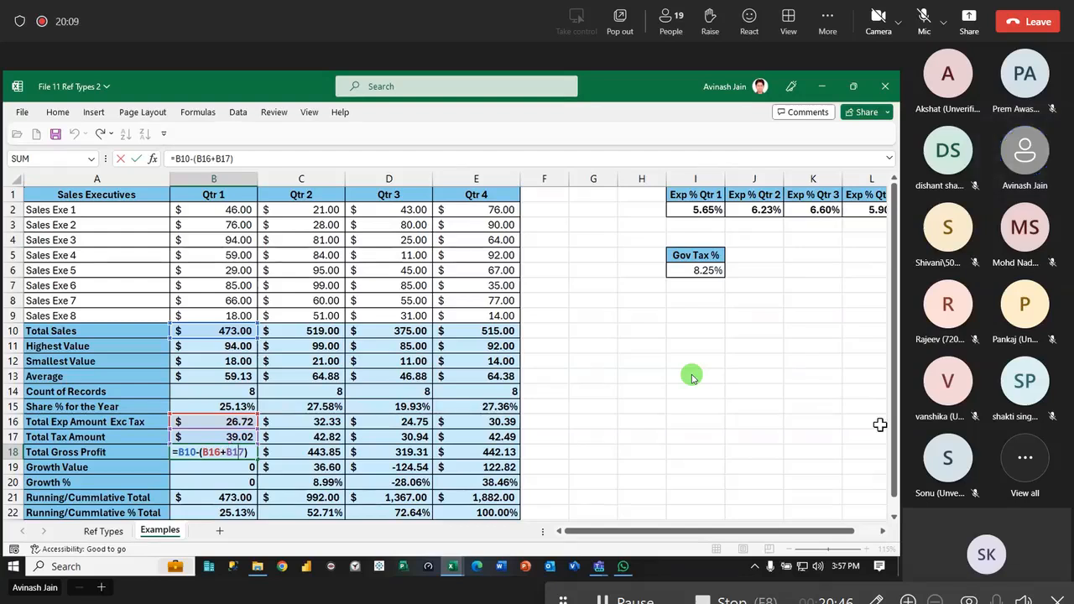
pyautogui.press('Return')
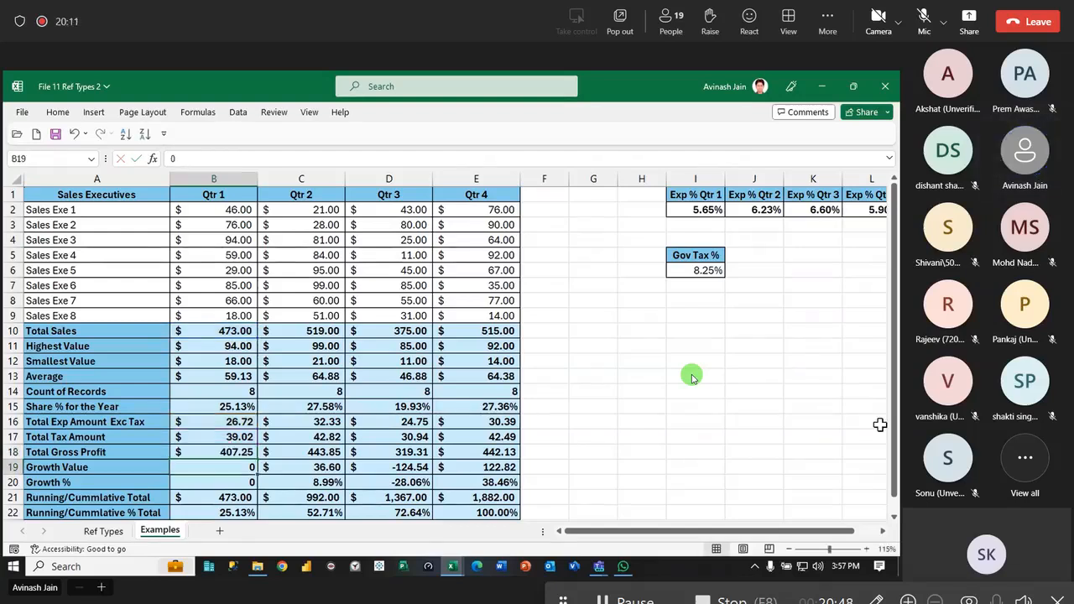
# - Review the Qtr 2 Growth Value and Growth % formulas in C19:C20 and the running total formula in B21
pyautogui.scroll(-1, 346, 426)
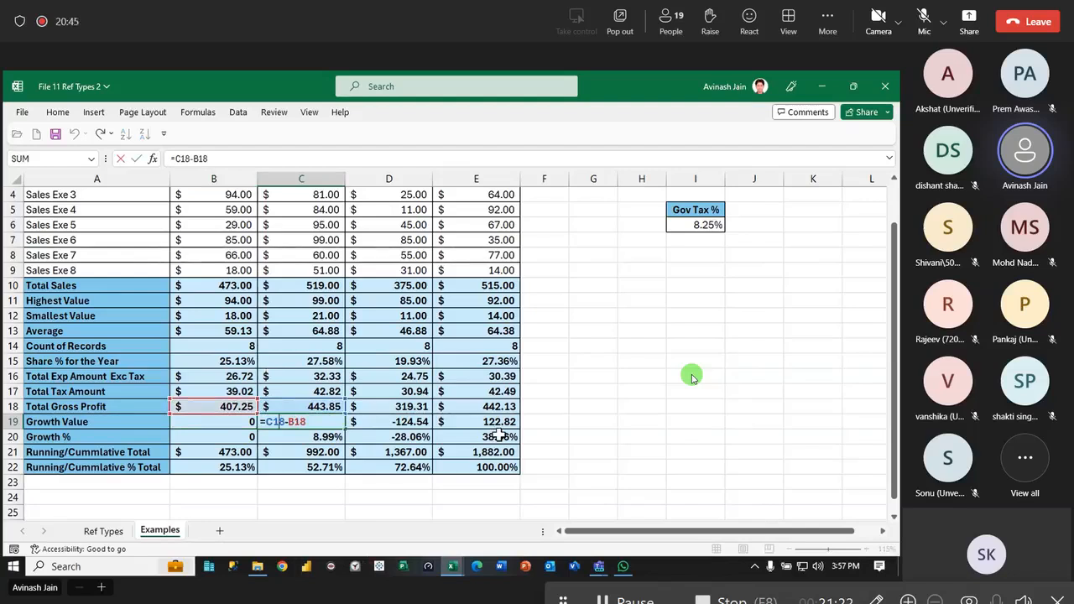
pyautogui.press('Return')
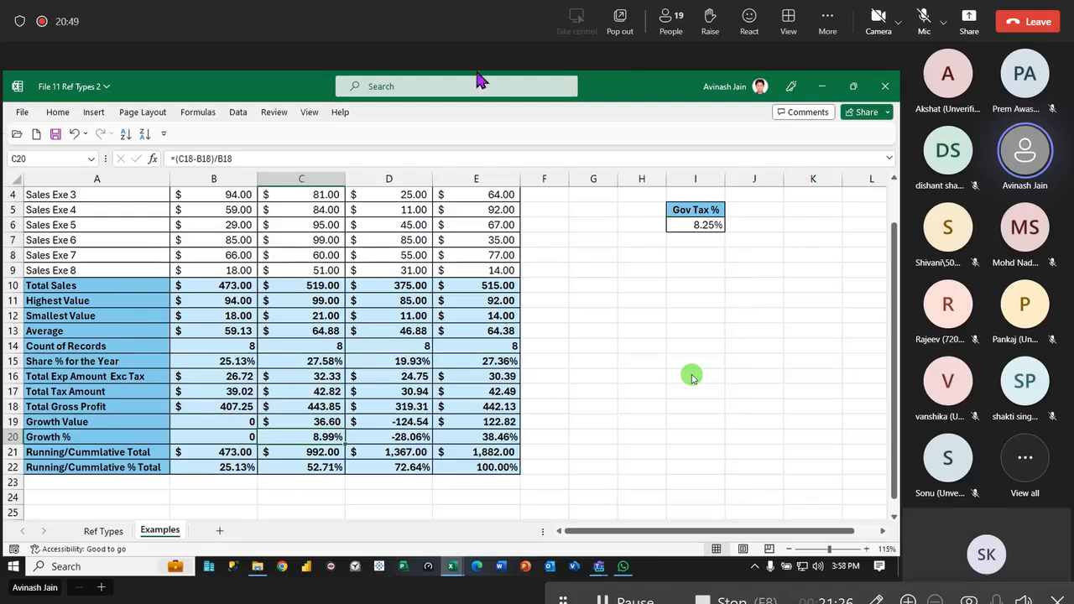
pyautogui.doubleClick(295, 422)
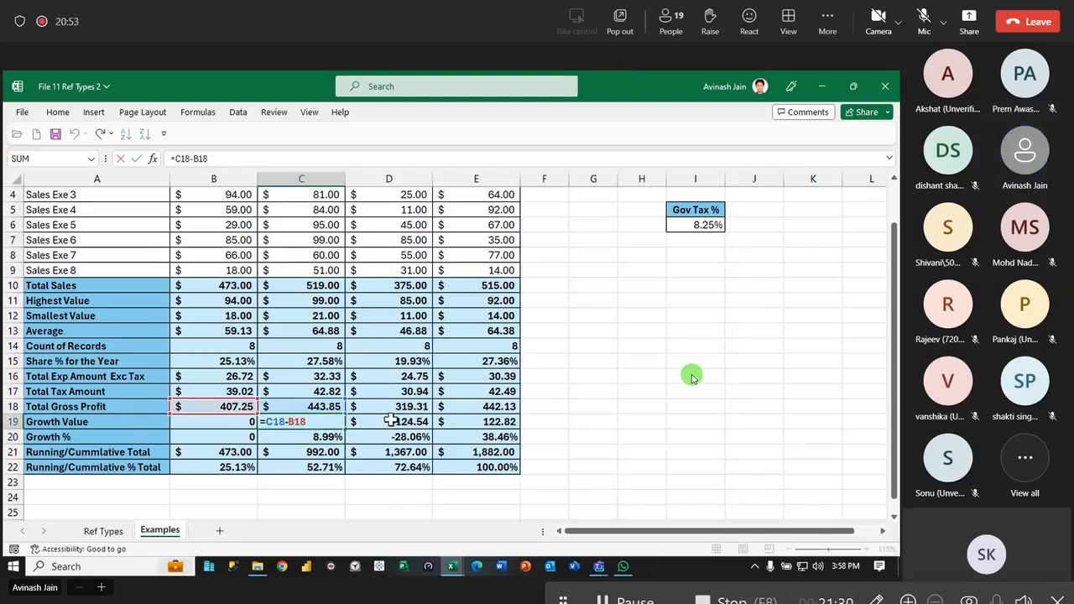
pyautogui.press('Return')
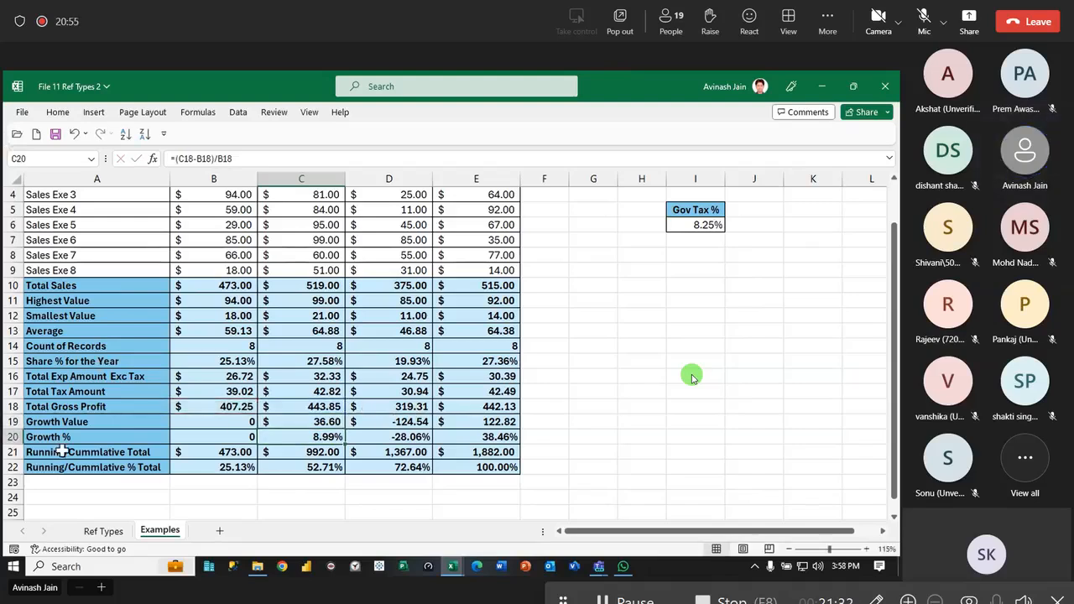
pyautogui.doubleClick(309, 437)
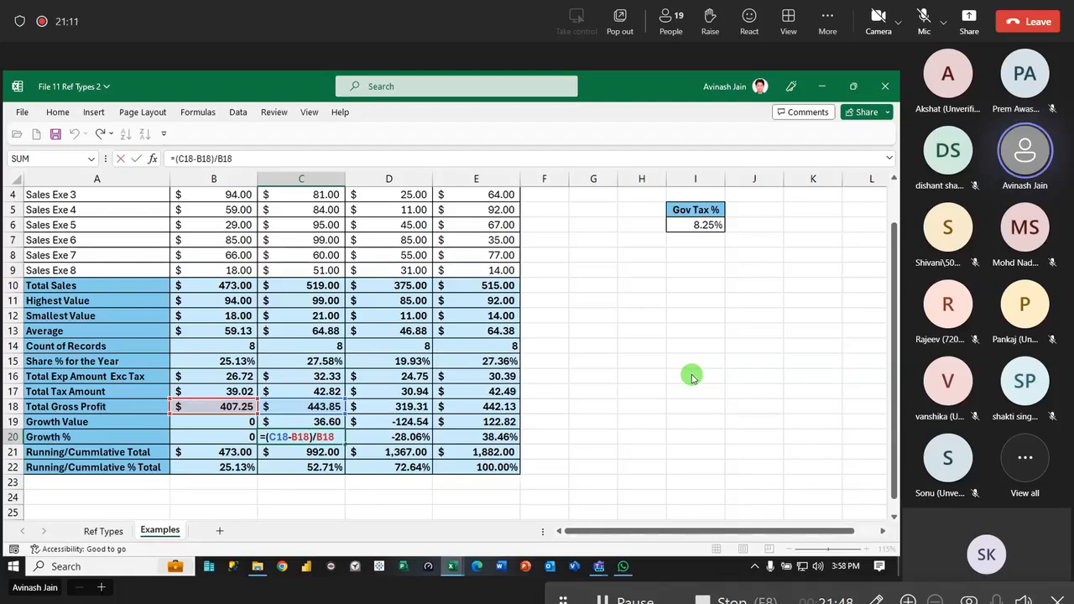
pyautogui.press('Return')
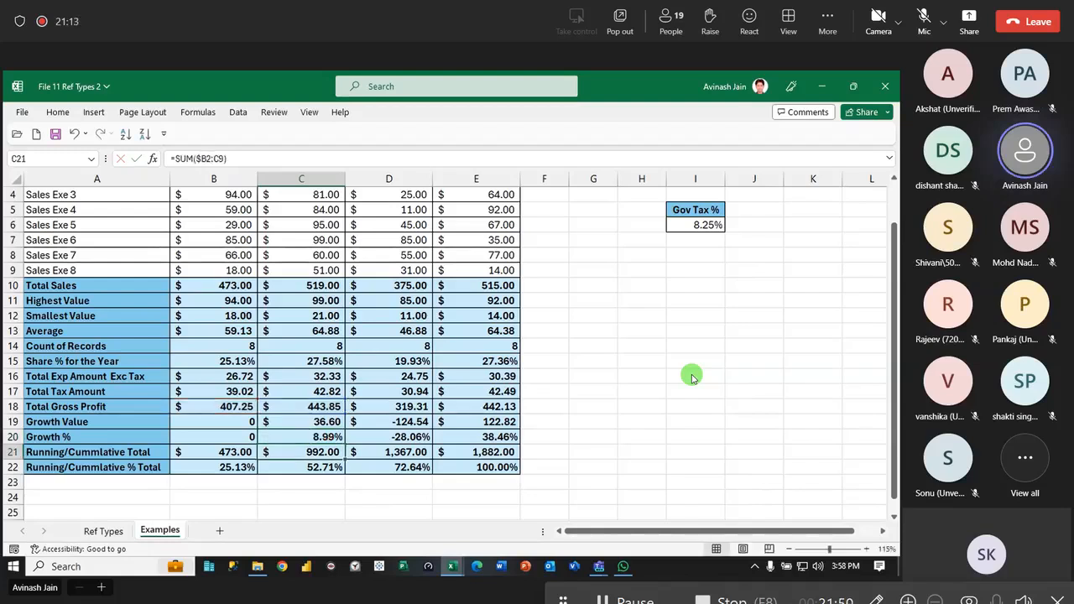
pyautogui.click(225, 451)
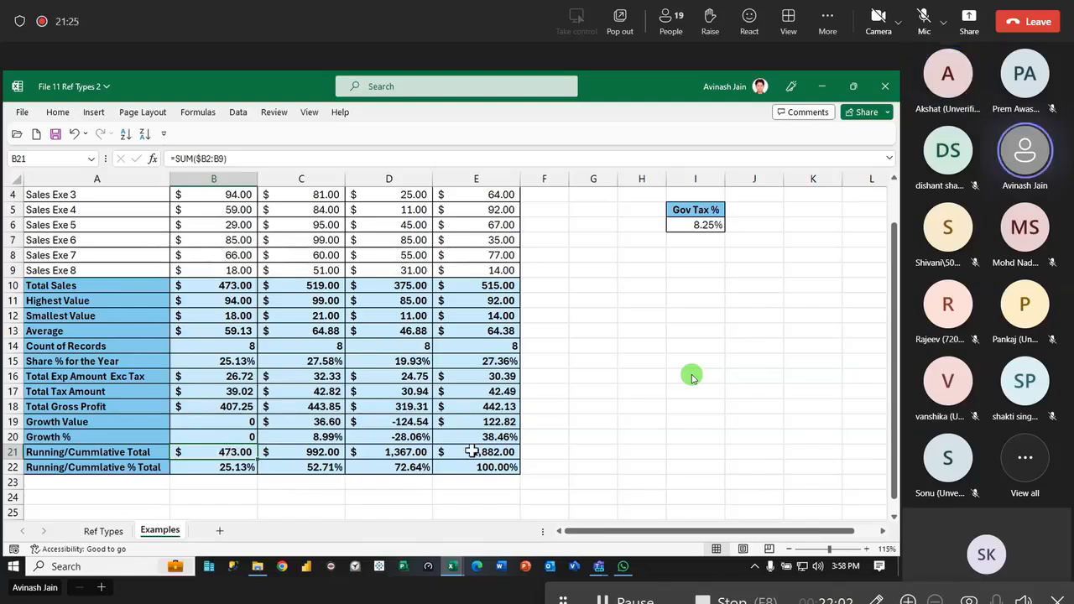
# - Switch to the Teams meeting, admit the participant waiting in the lobby, and return to the Excel workbook
pyautogui.moveTo(601, 564)
pyautogui.click(596, 531)
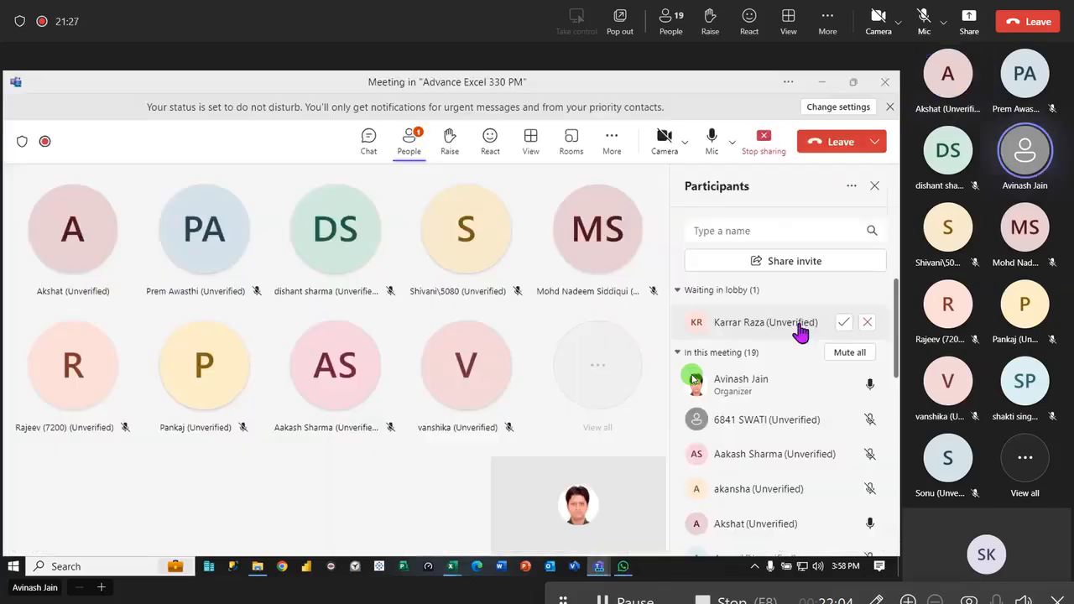
pyautogui.click(842, 324)
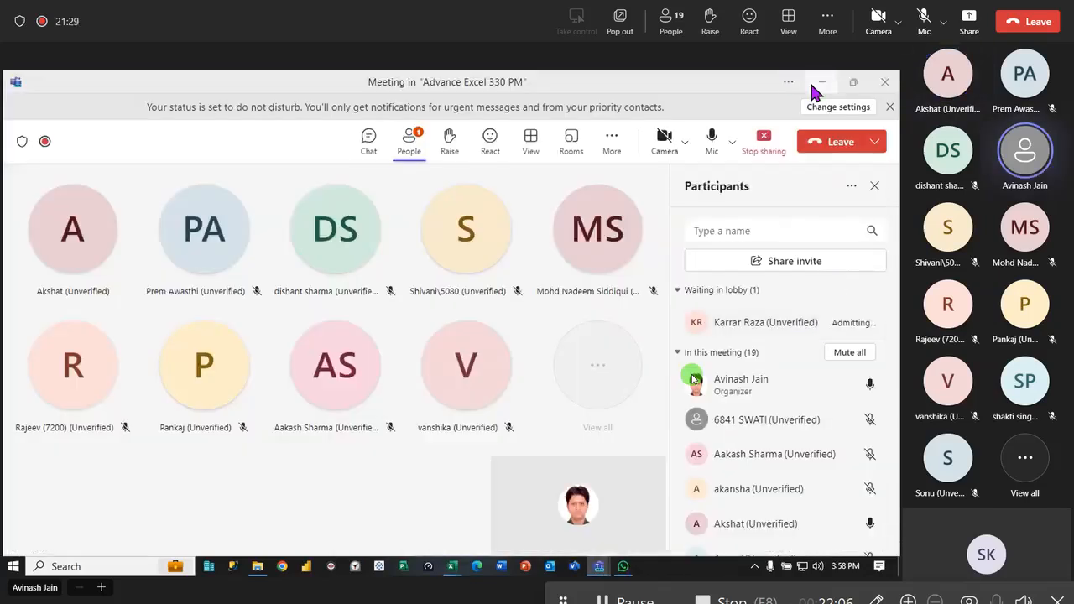
pyautogui.click(819, 83)
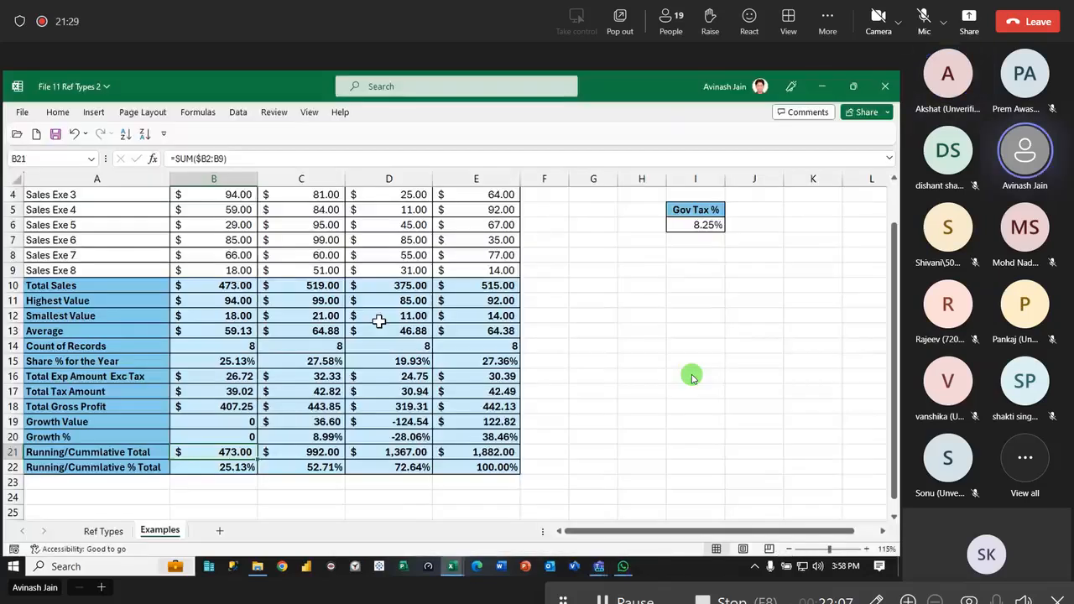
pyautogui.click(234, 485)
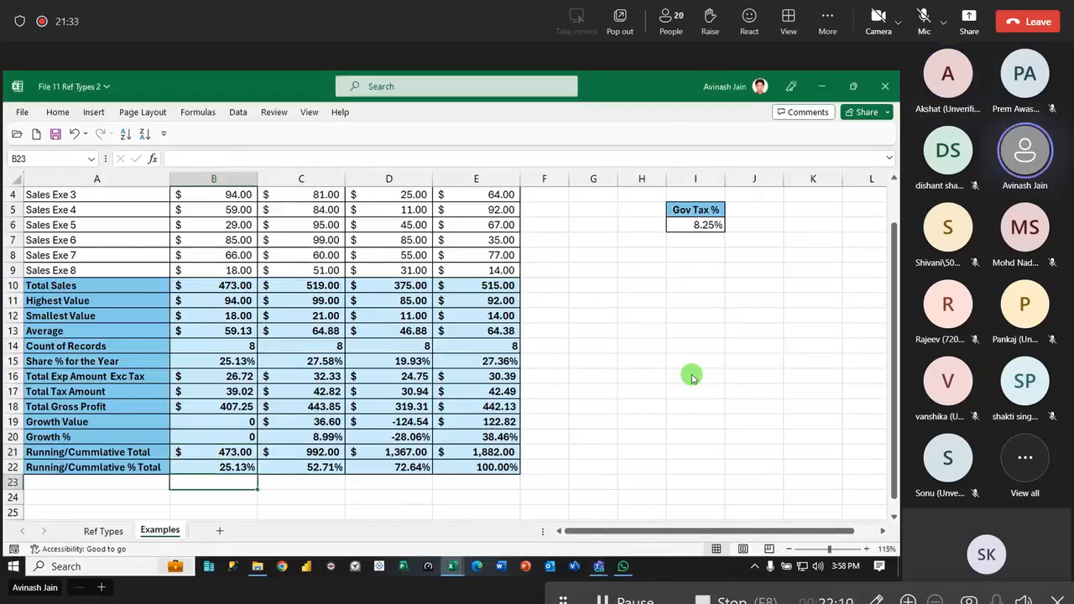
pyautogui.write('=sa')
pyautogui.press('Tab')
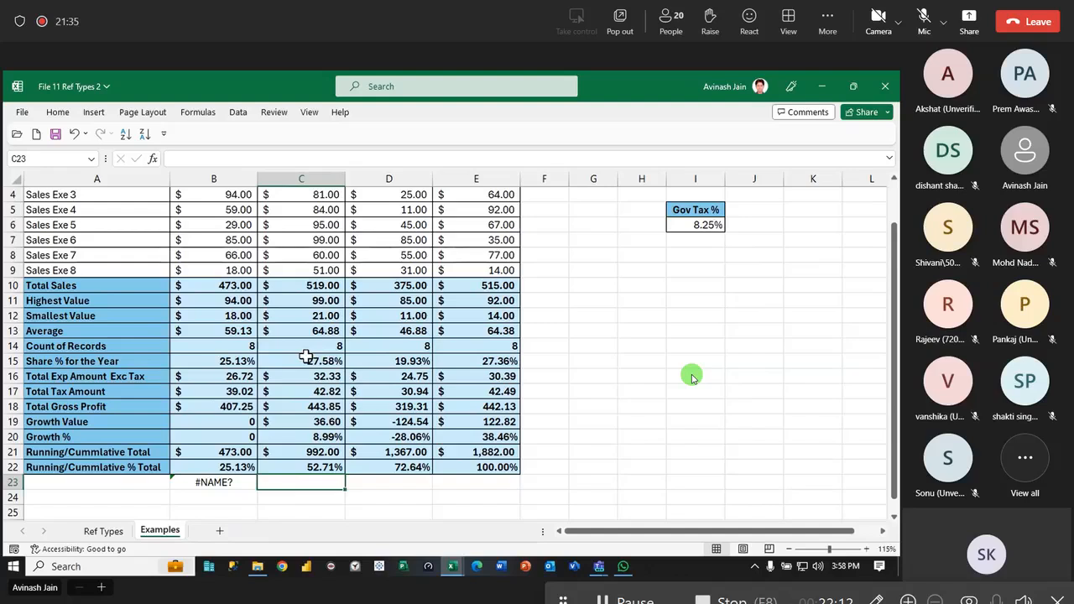
# - Enter =SUM(B2:B9) in B23 to start an alternative running total below the table
pyautogui.click(220, 480)
pyautogui.write('=su')
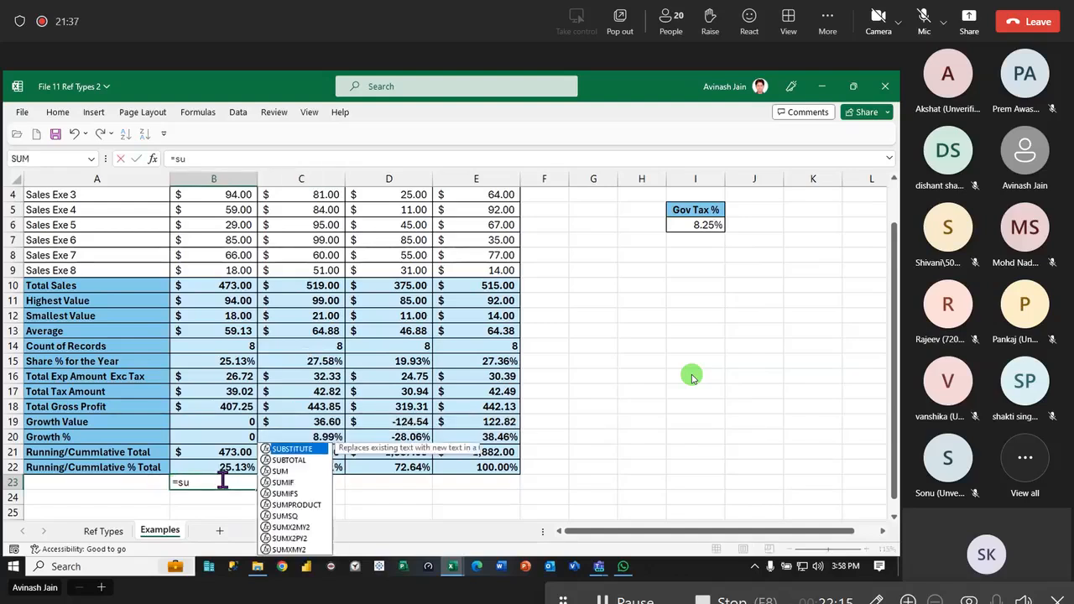
pyautogui.press('Tab')
pyautogui.scroll(1, 240, 281)
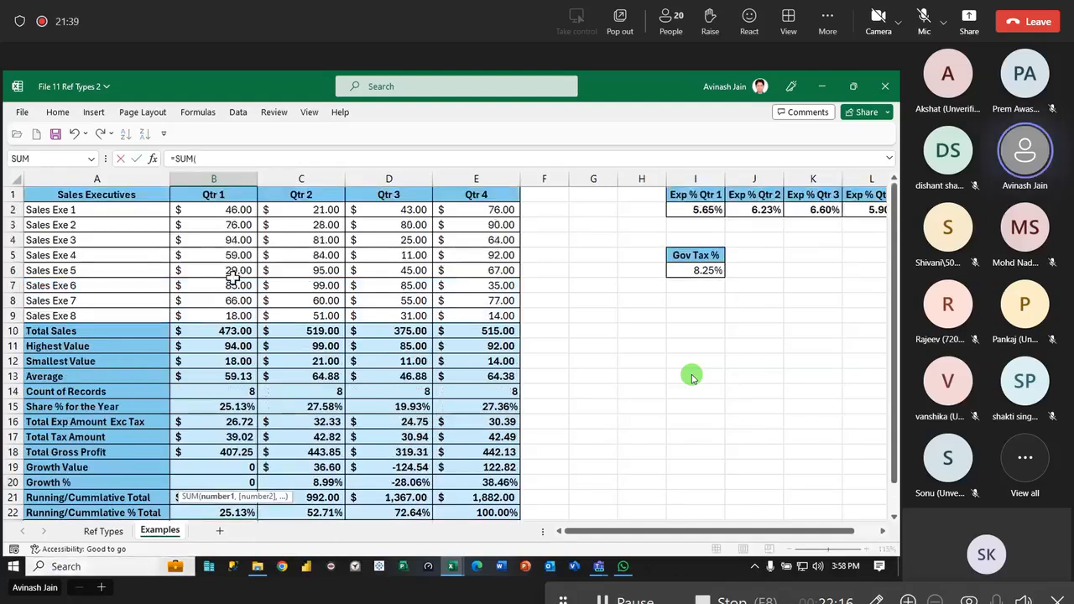
pyautogui.moveTo(220, 210); pyautogui.dragTo(231, 318)
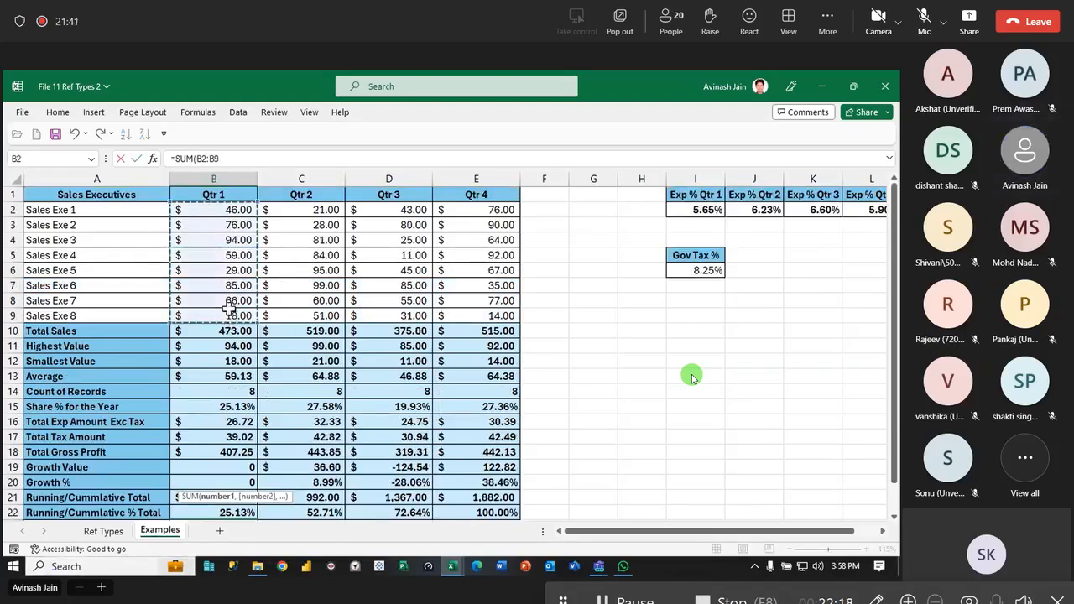
pyautogui.press('Tab')
# - Enter the running total formula =SUM(C2:C9,B23) in C23 and copy it across to E23
pyautogui.write('=su')
pyautogui.press('Tab')
pyautogui.scroll(1, 211, 307)
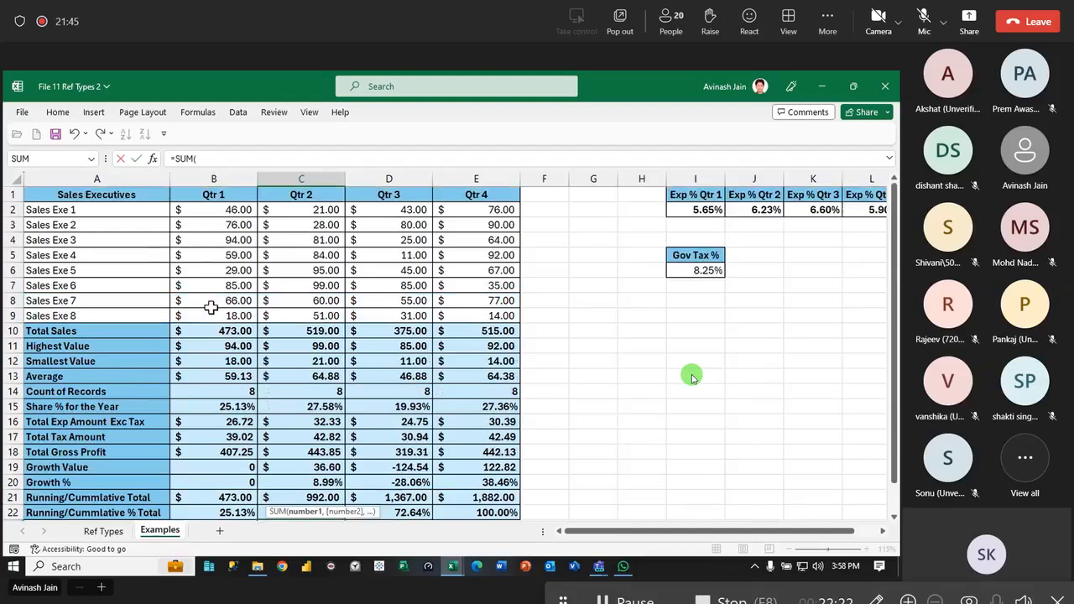
pyautogui.moveTo(280, 210); pyautogui.dragTo(299, 311)
pyautogui.write(',')
pyautogui.scroll(-2, 300, 314)
pyautogui.click(229, 435)
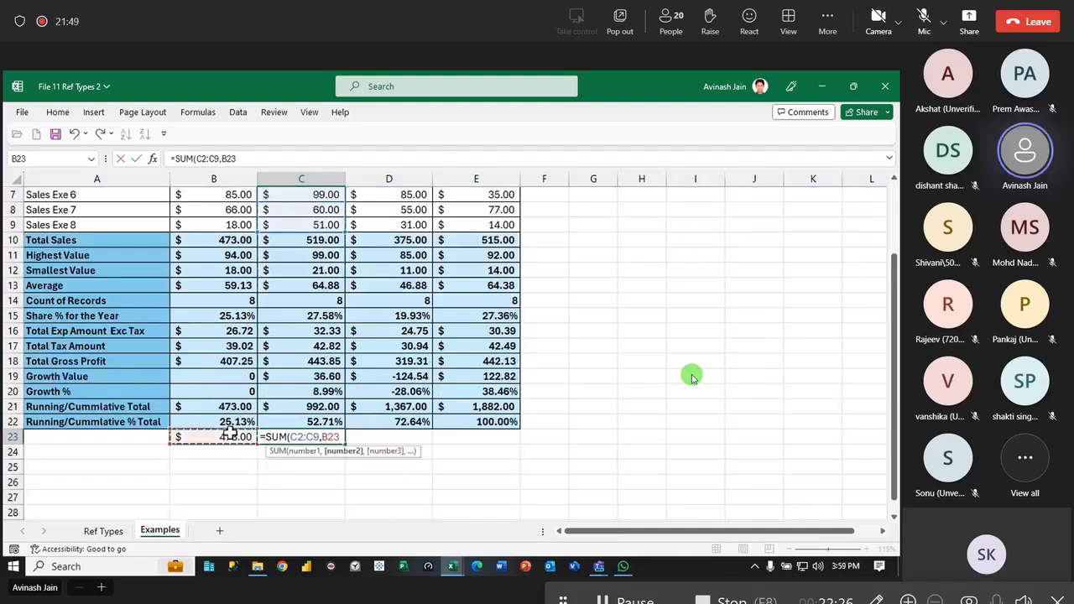
pyautogui.write(')')
pyautogui.hotkey('ctrl', 'Return')
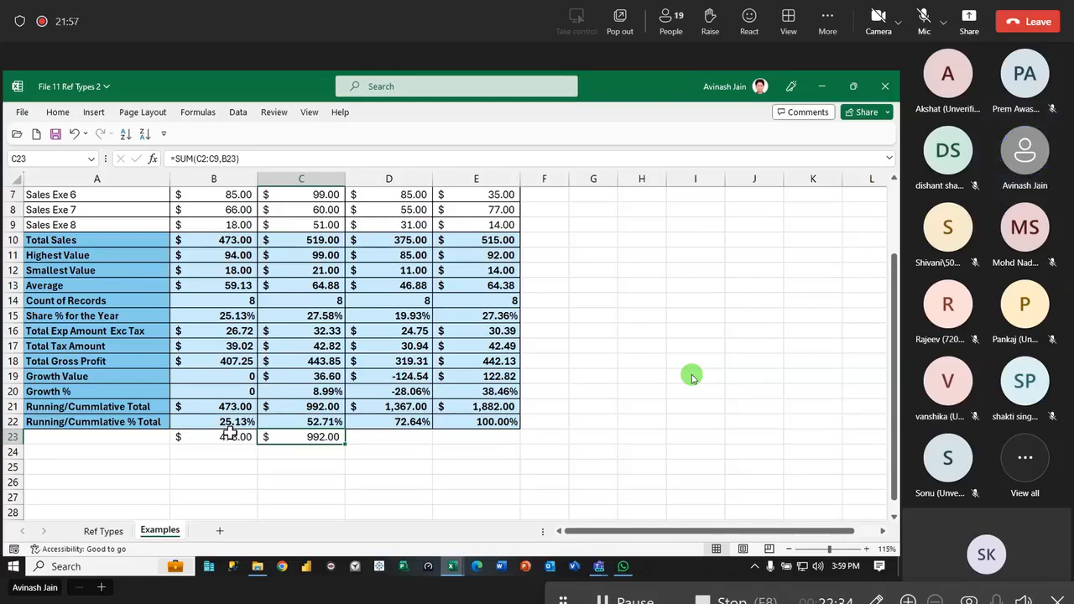
pyautogui.moveTo(345, 443); pyautogui.dragTo(503, 445)
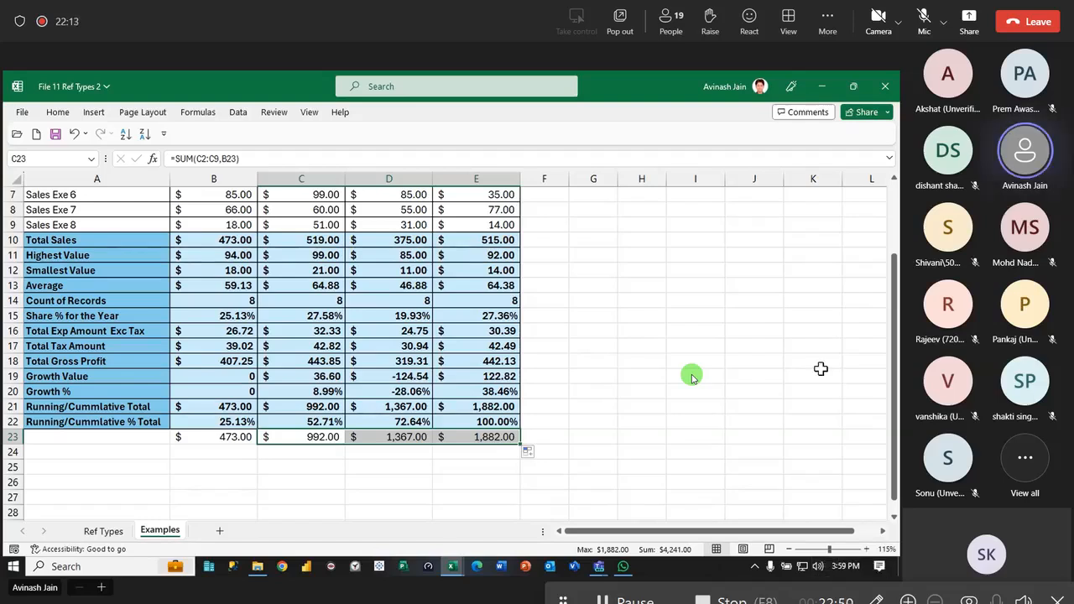
# - Switch to the Teams meeting to check the participants list, and return to the Excel workbook
pyautogui.click(504, 443)
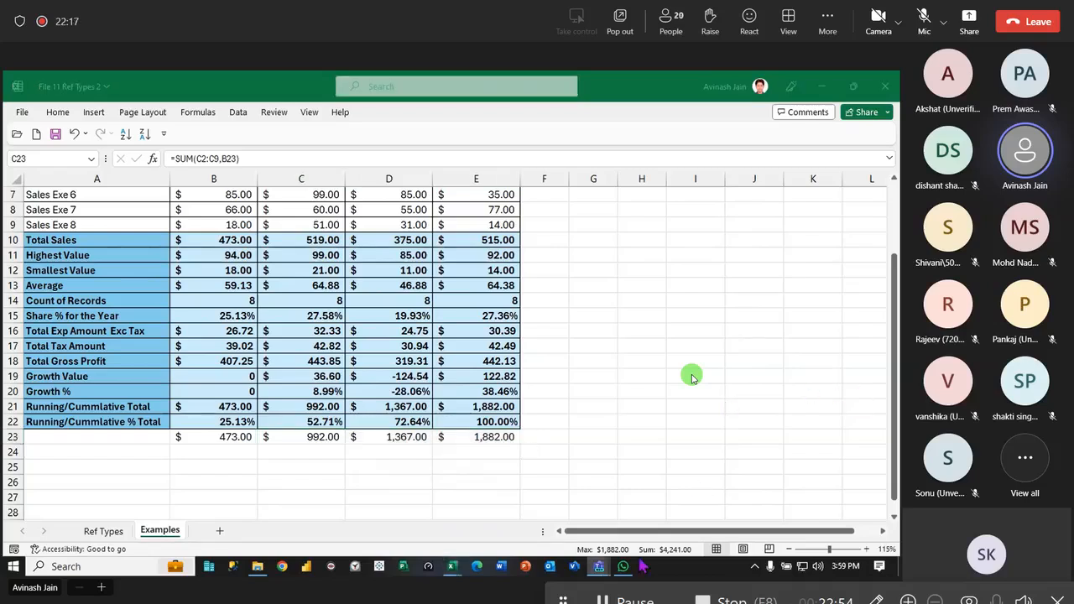
pyautogui.moveTo(599, 567)
pyautogui.click(617, 527)
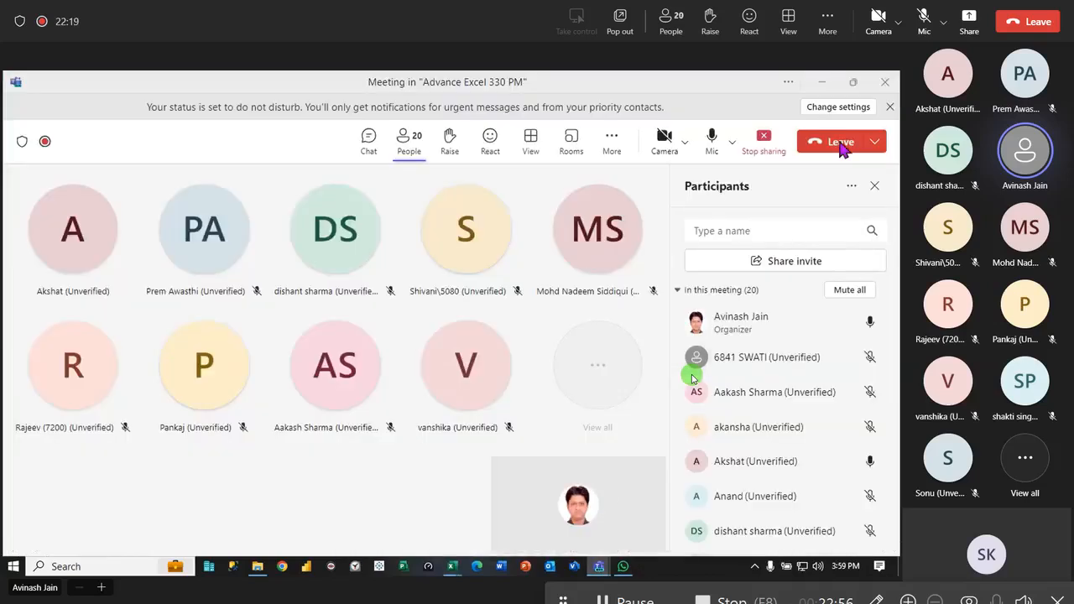
pyautogui.click(818, 89)
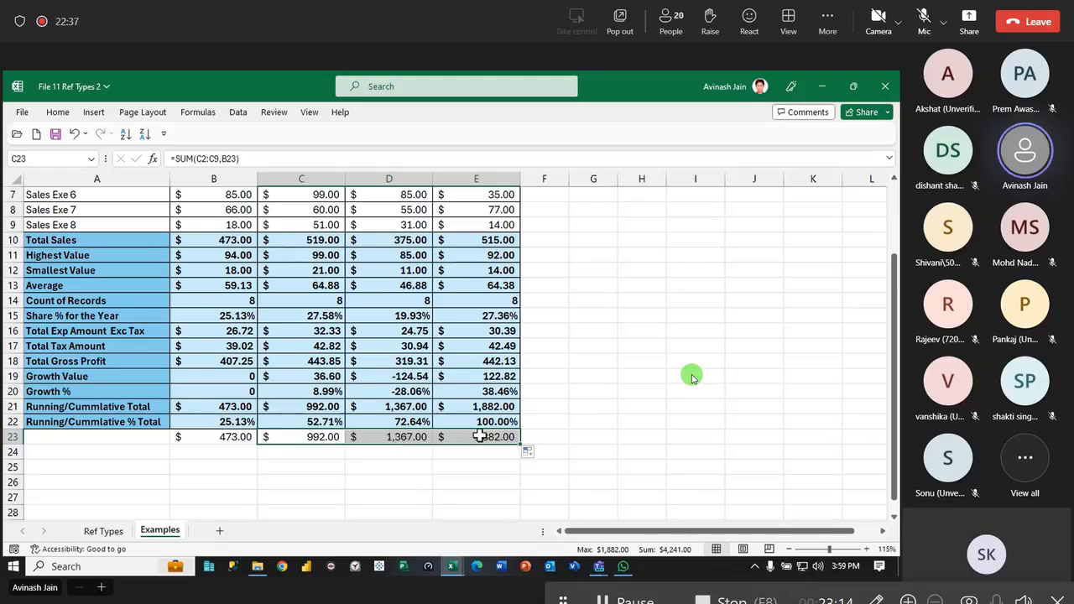
# - Review the cell references in the alternative running total formula for Qtr 3 in D23
pyautogui.click(482, 437)
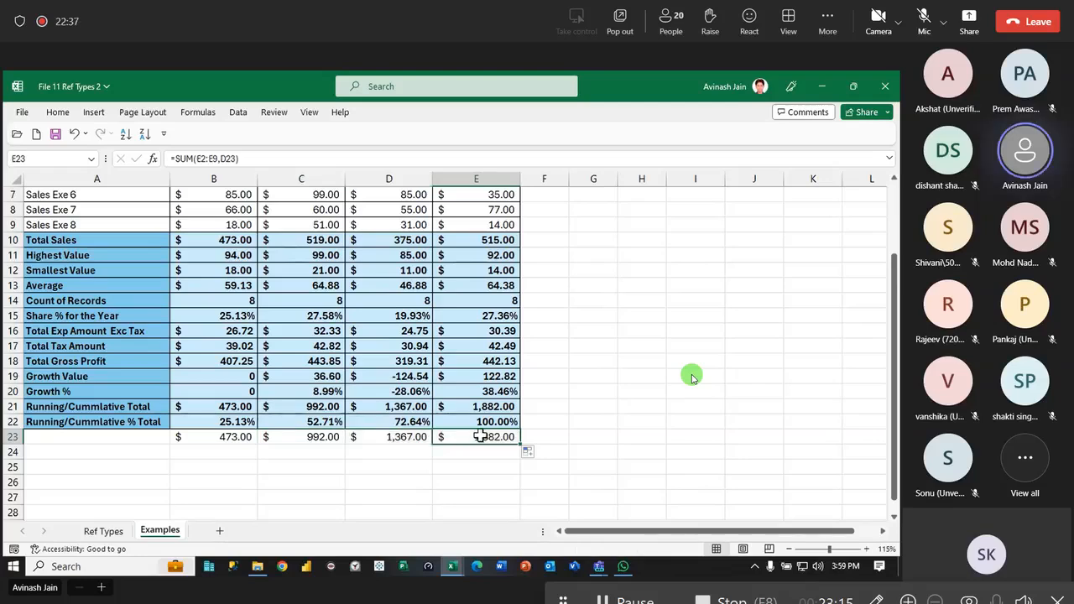
pyautogui.doubleClick(406, 437)
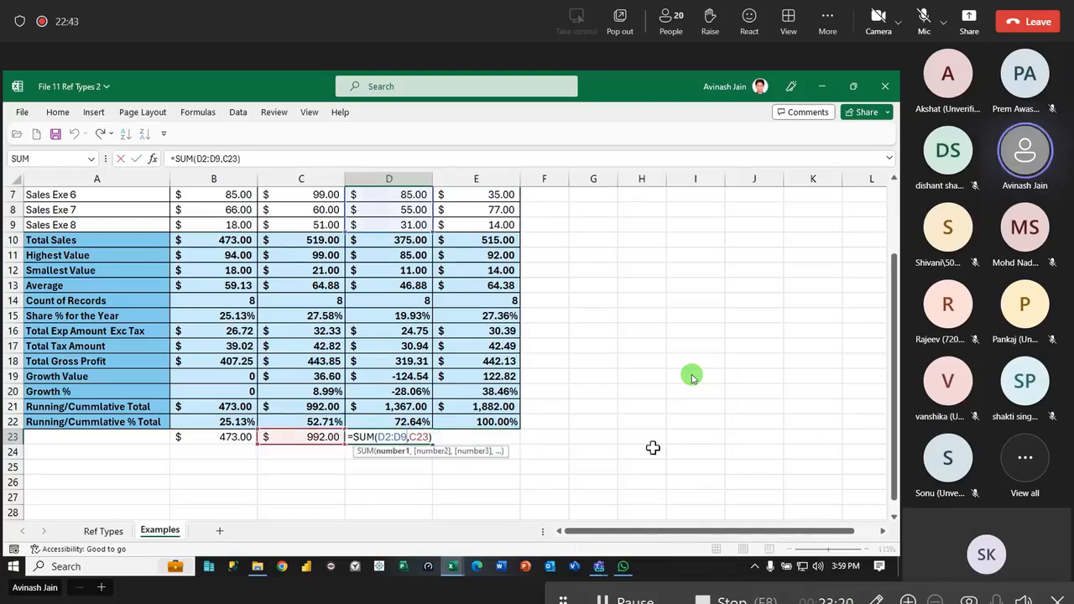
pyautogui.press('Return')
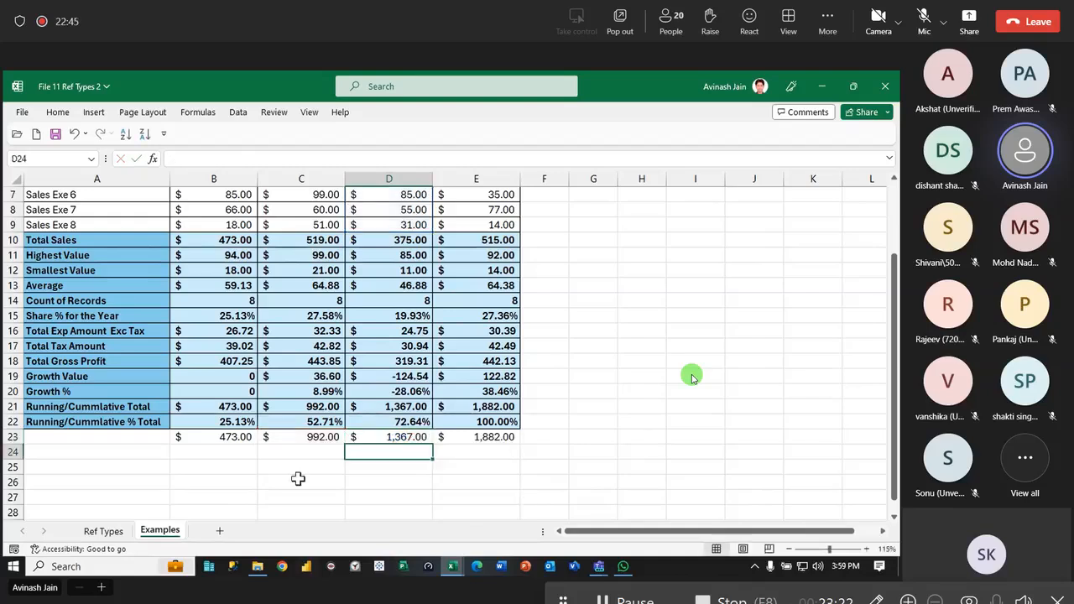
pyautogui.click(369, 436)
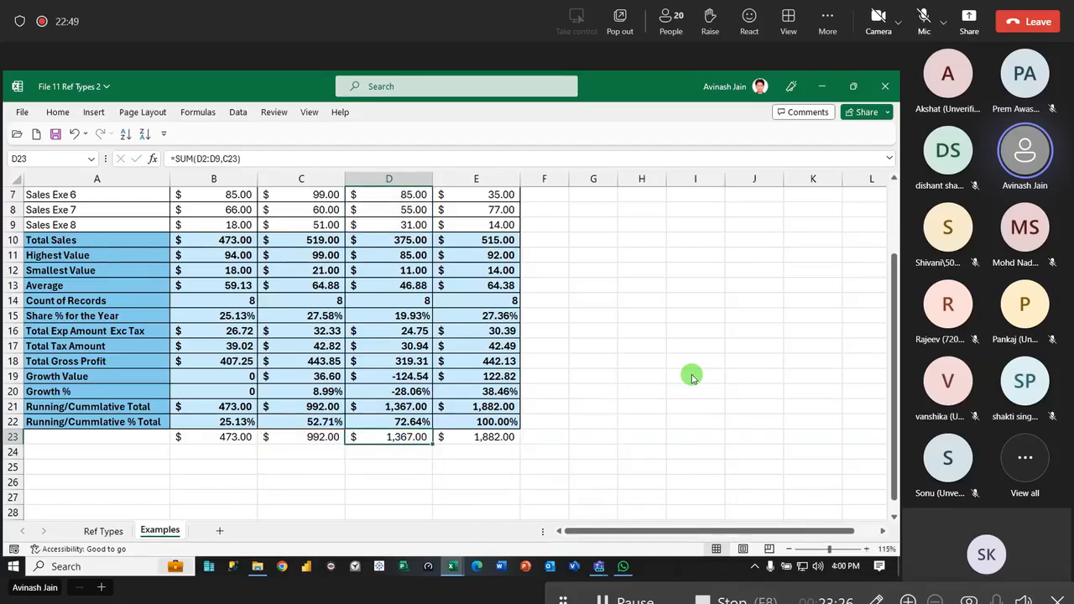
# - Clear D23 and C21 in turn to compare how each running total depends on other cells, and undo both deletions
pyautogui.press('BackSpace')
pyautogui.press('Return')
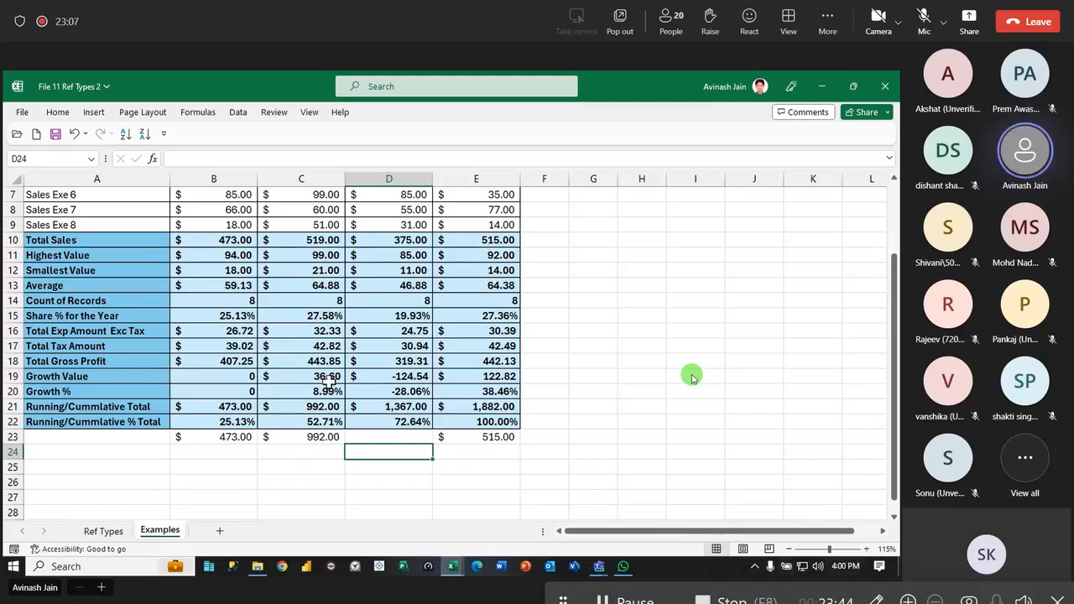
pyautogui.click(331, 409)
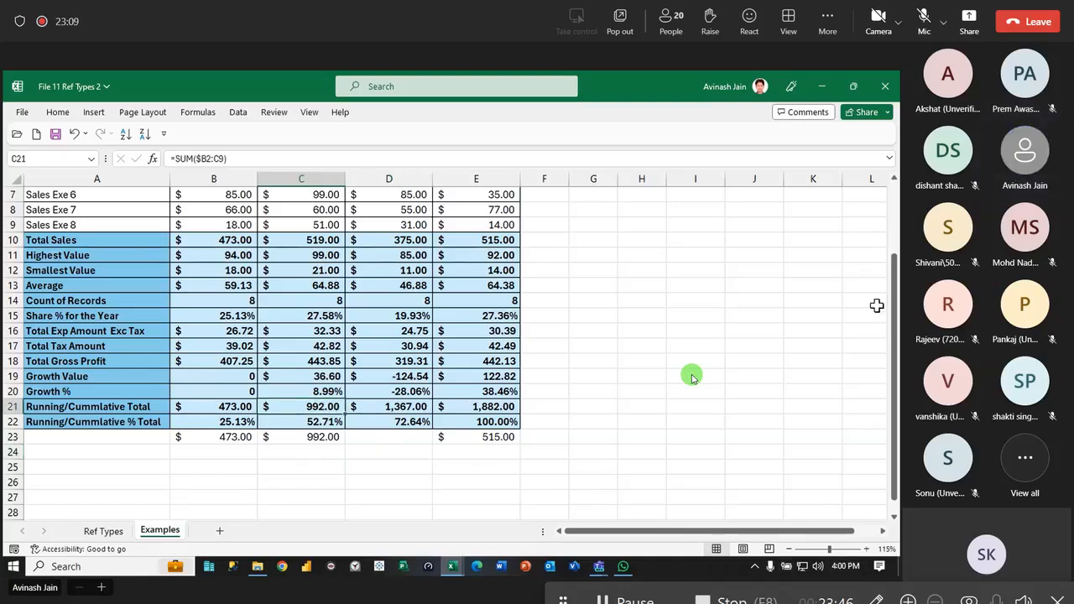
pyautogui.press('F2')
pyautogui.press('Return')
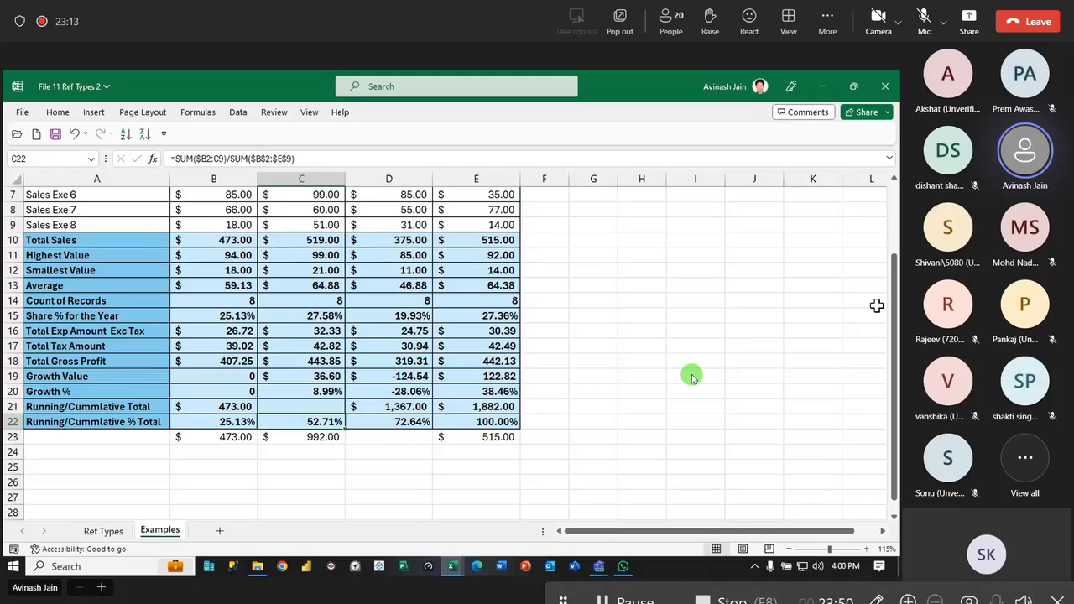
pyautogui.hotkey('ctrl', 'z')
pyautogui.hotkey('ctrl', 'z')
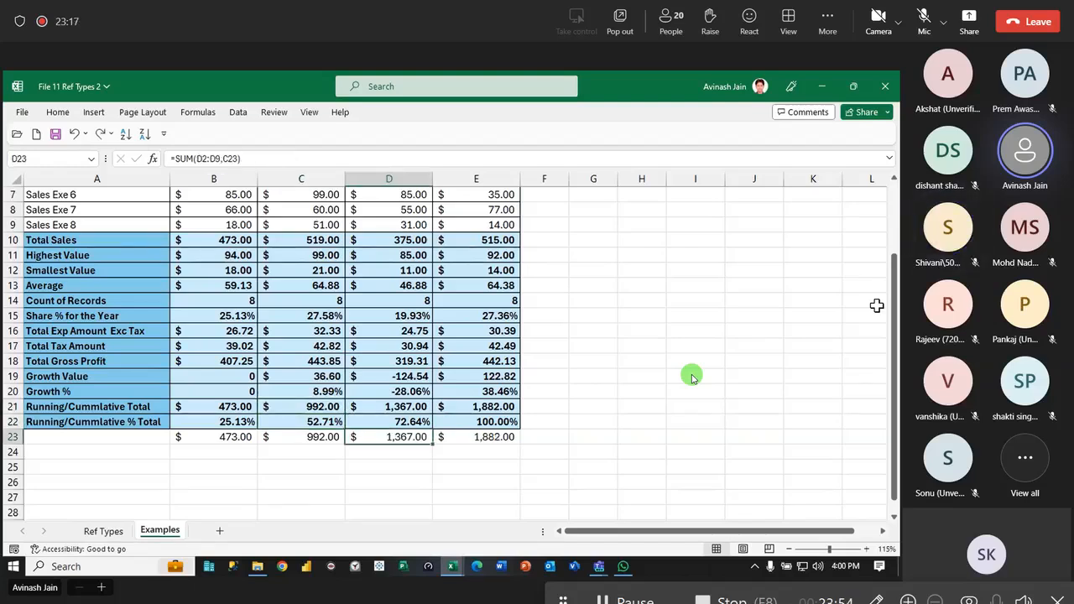
# - Delete the alternative running total formulas in B23:E23 below the table
pyautogui.moveTo(225, 433); pyautogui.dragTo(466, 439)
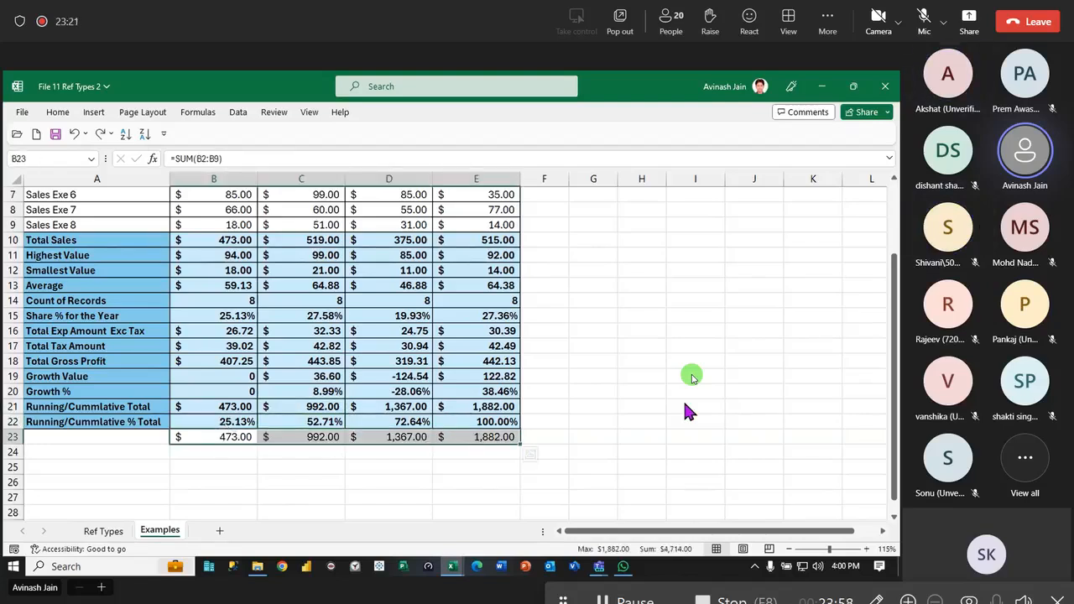
pyautogui.press('Delete')
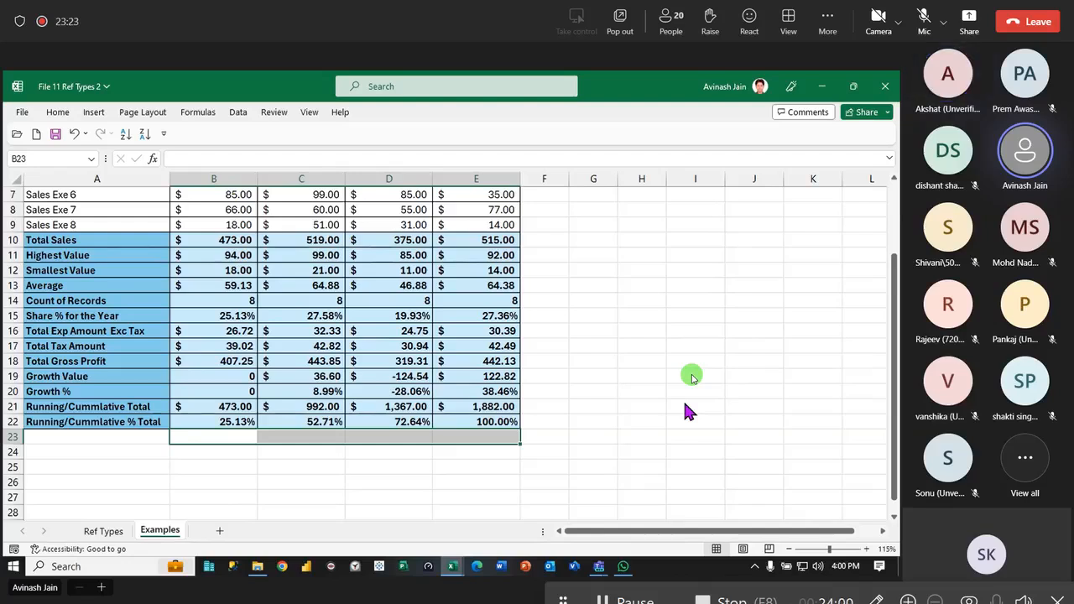
pyautogui.press('Tab')
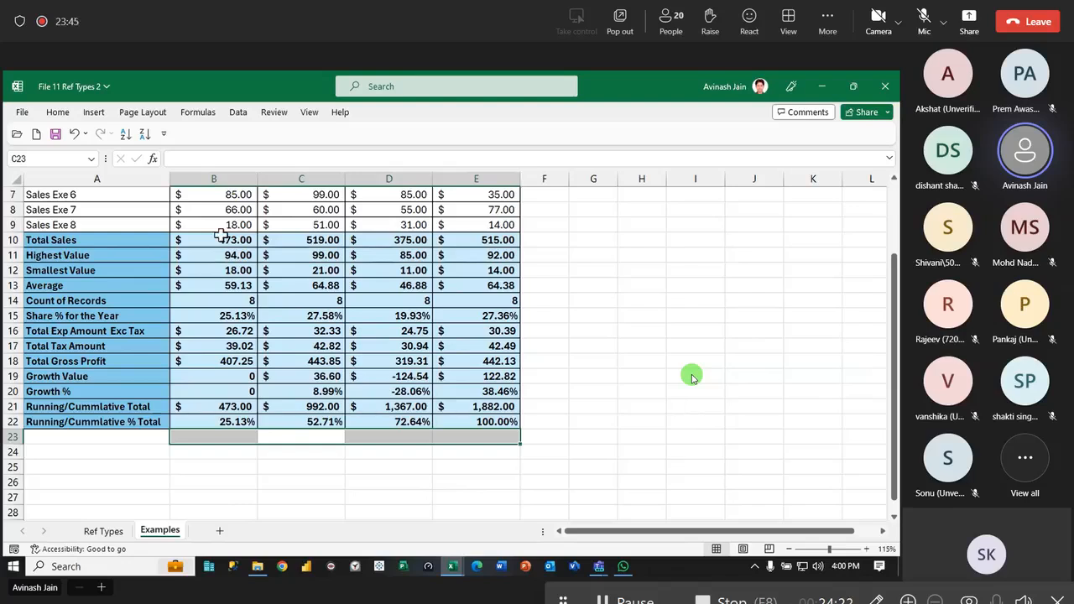
# - Examine the mixed reference $B2:B9 in the Qtr 1 running total formula in B21 against the sales data
pyautogui.doubleClick(233, 406)
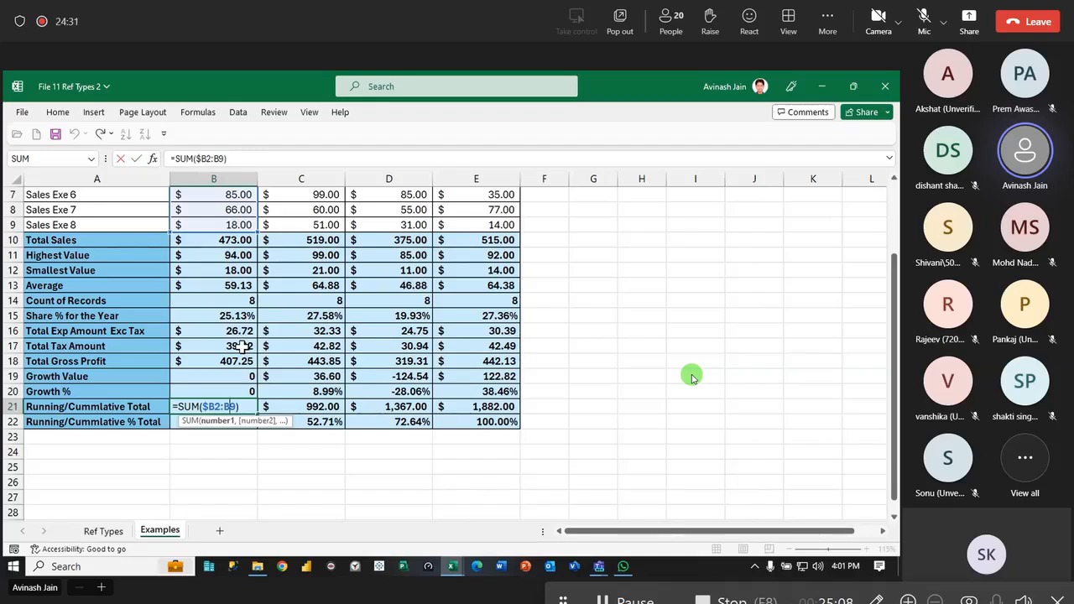
pyautogui.moveTo(204, 406); pyautogui.dragTo(238, 406)
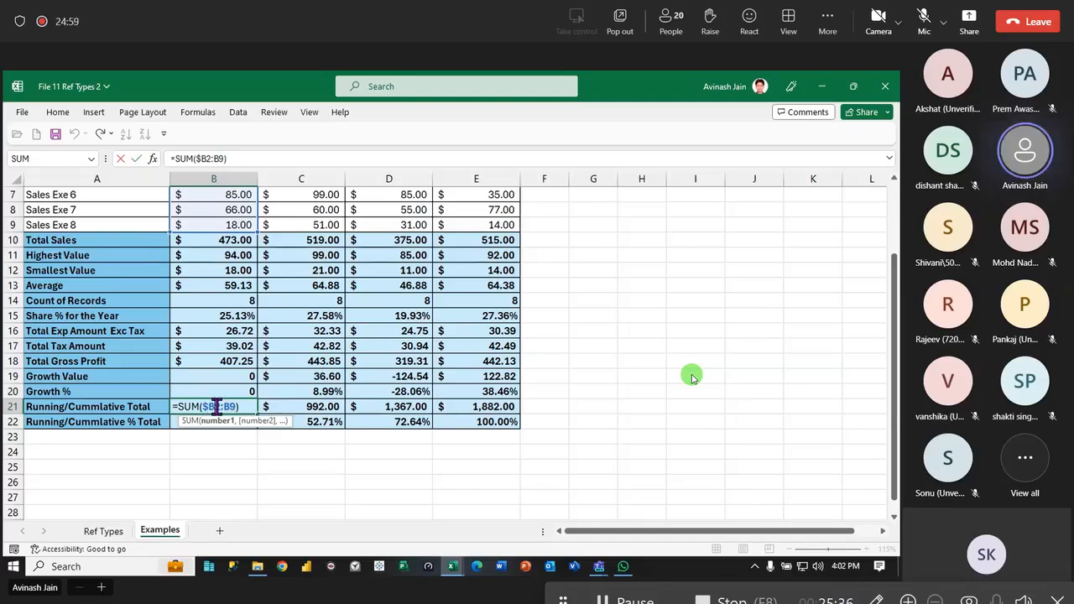
pyautogui.scroll(2, 283, 503)
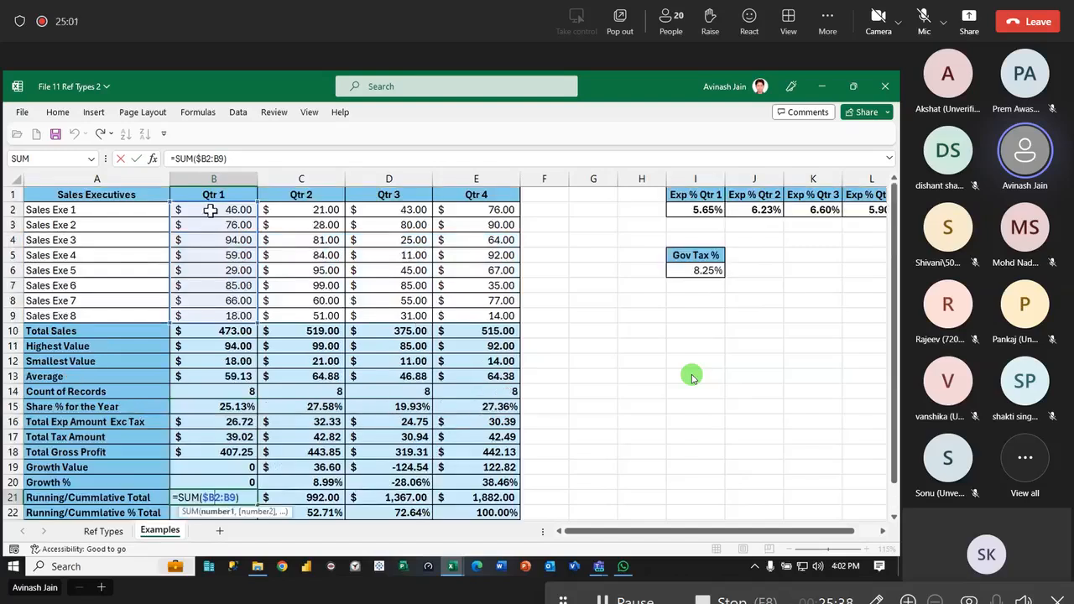
pyautogui.press('Return')
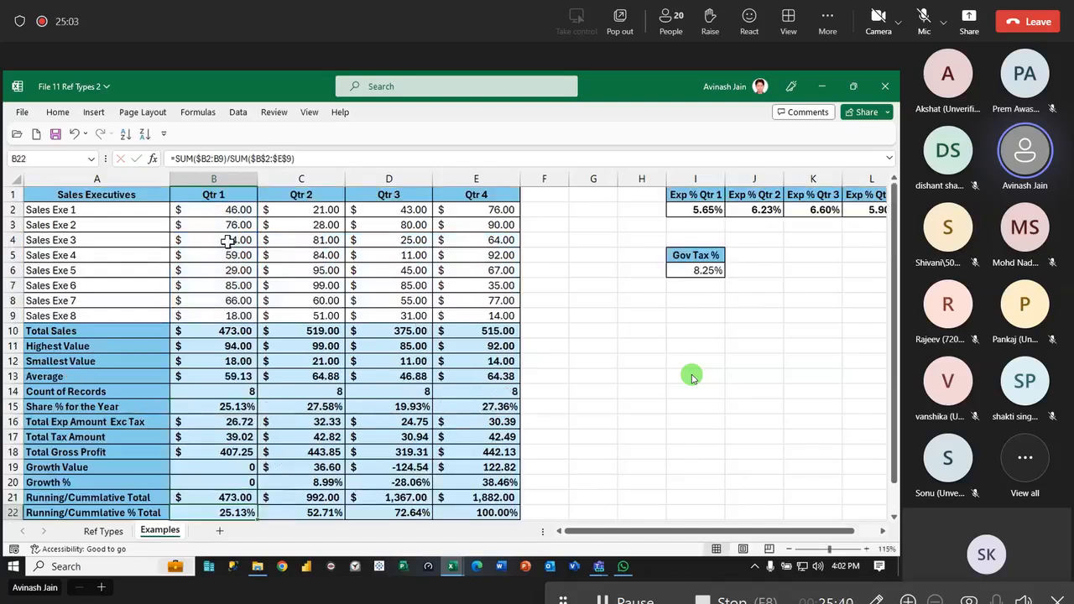
# - Select the expanding sales ranges B2:C9, B2:D9 and B2:E9 in turn to check their cumulative sums
pyautogui.moveTo(217, 209); pyautogui.dragTo(317, 305)
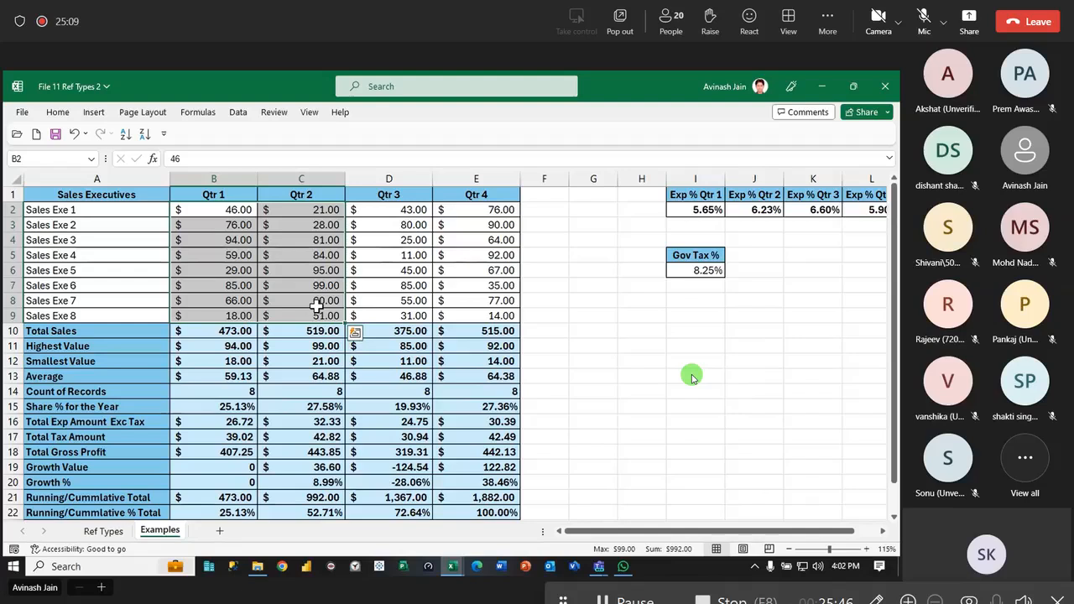
pyautogui.moveTo(218, 211); pyautogui.dragTo(402, 316)
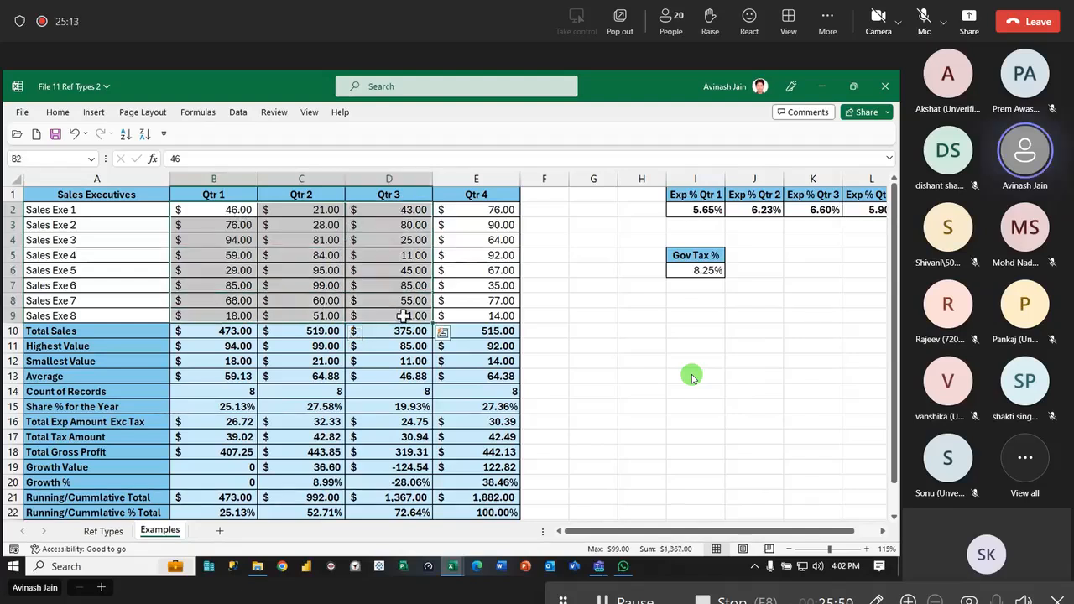
pyautogui.moveTo(213, 210); pyautogui.dragTo(468, 318)
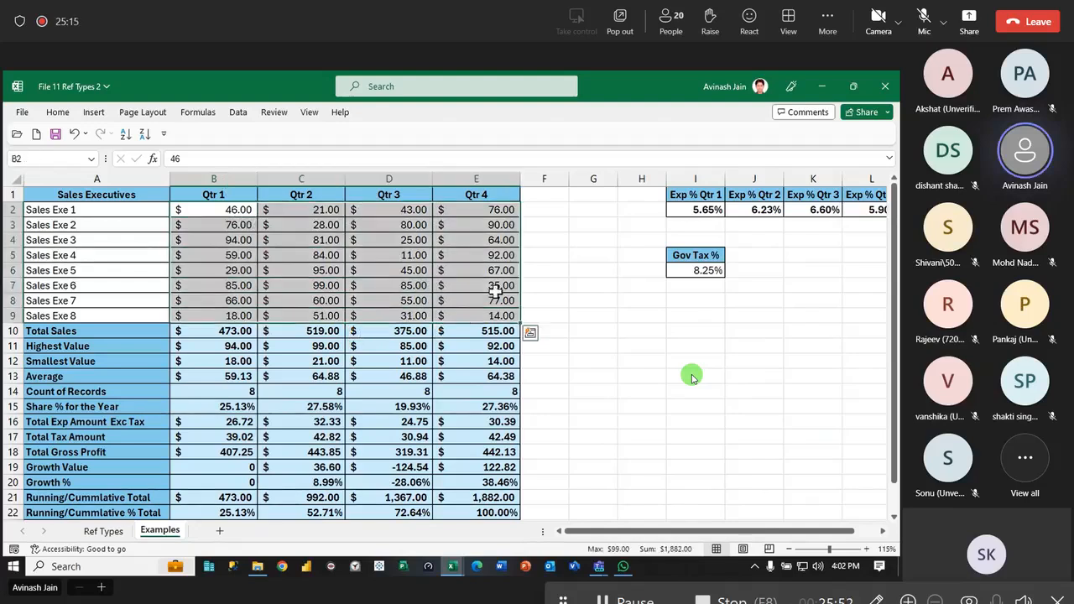
# - Review the Qtr 2 and Qtr 3 running total formulas in C21 and D21, and leave empty cell H12 selected
pyautogui.doubleClick(333, 498)
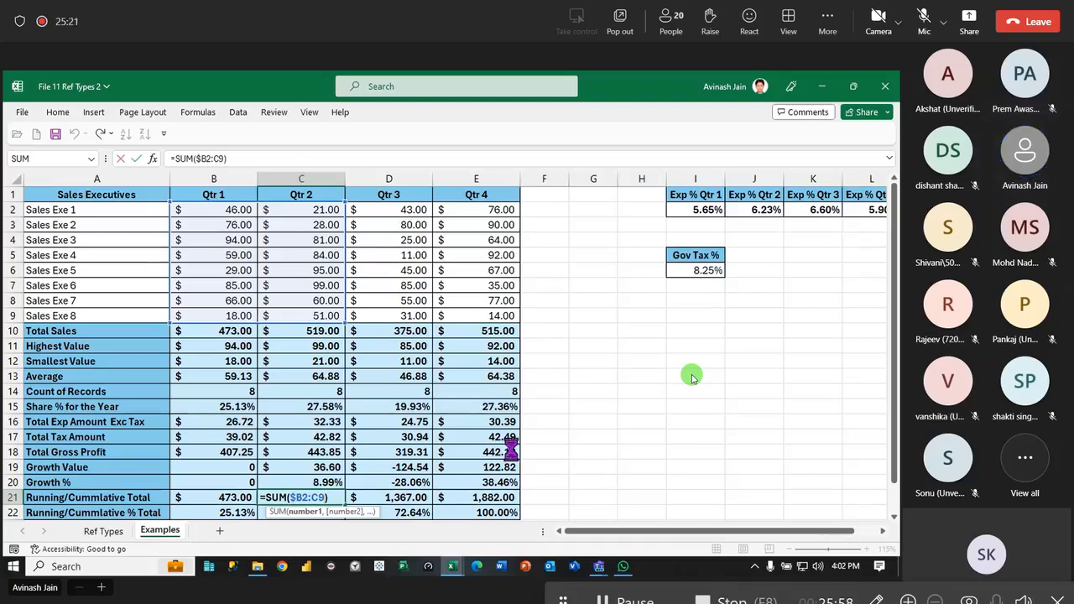
pyautogui.press('Return')
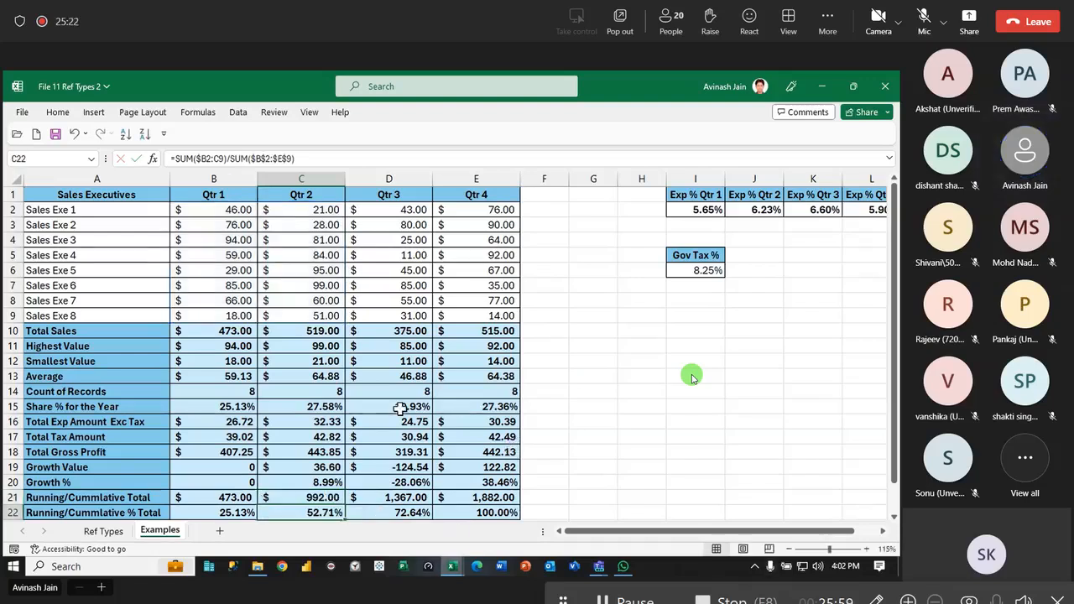
pyautogui.doubleClick(399, 498)
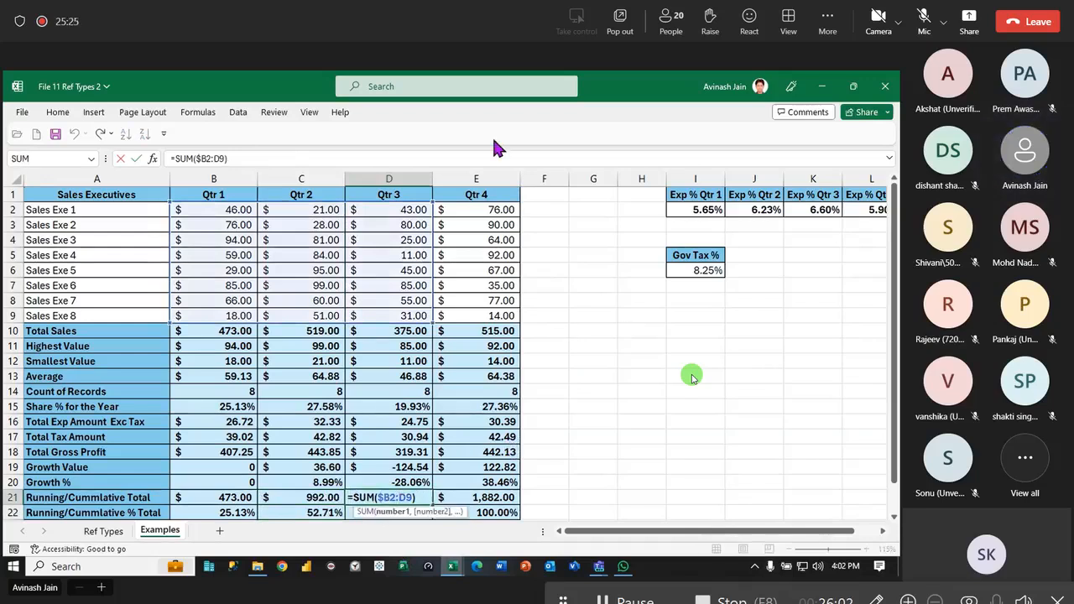
pyautogui.press('Return')
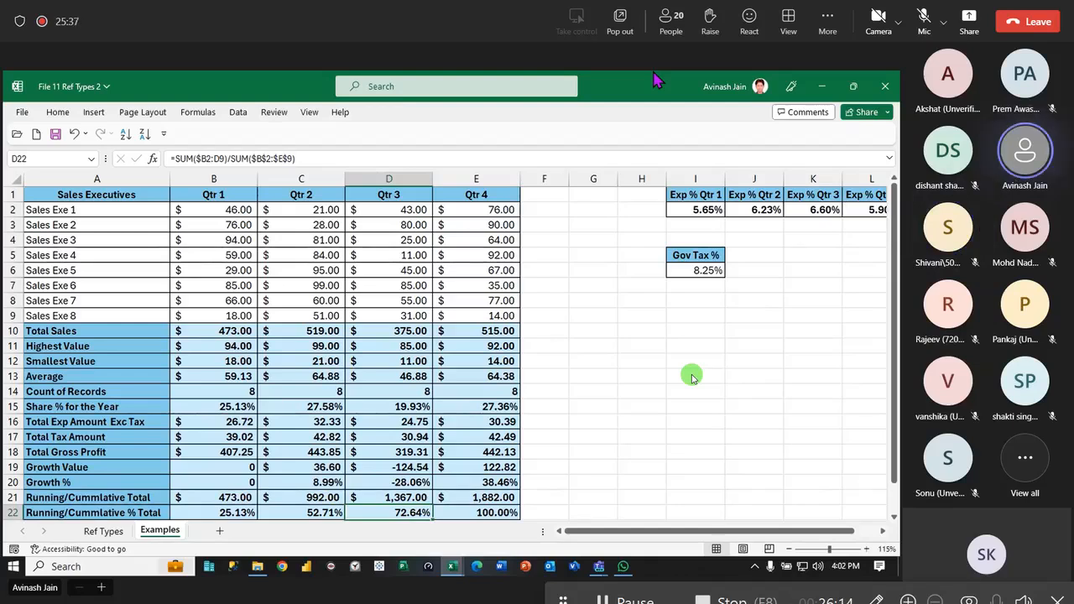
pyautogui.moveTo(453, 567)
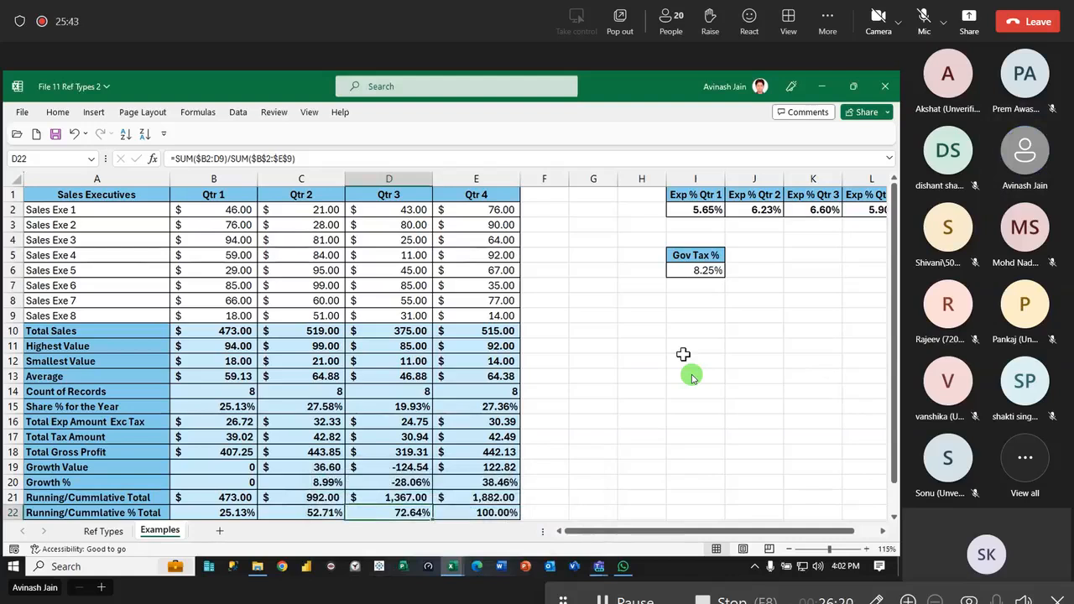
pyautogui.click(651, 357)
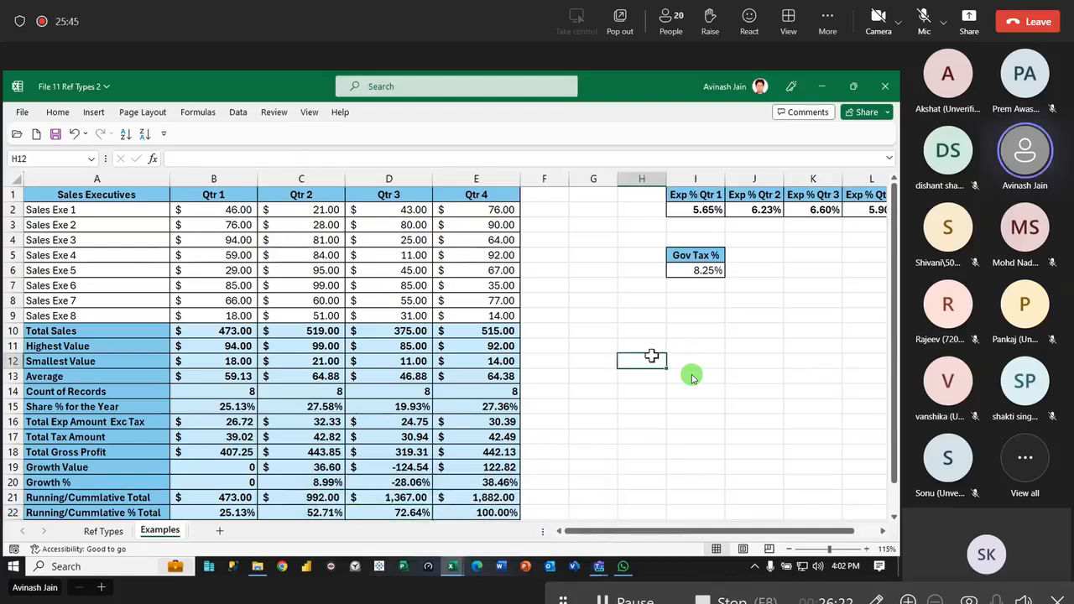
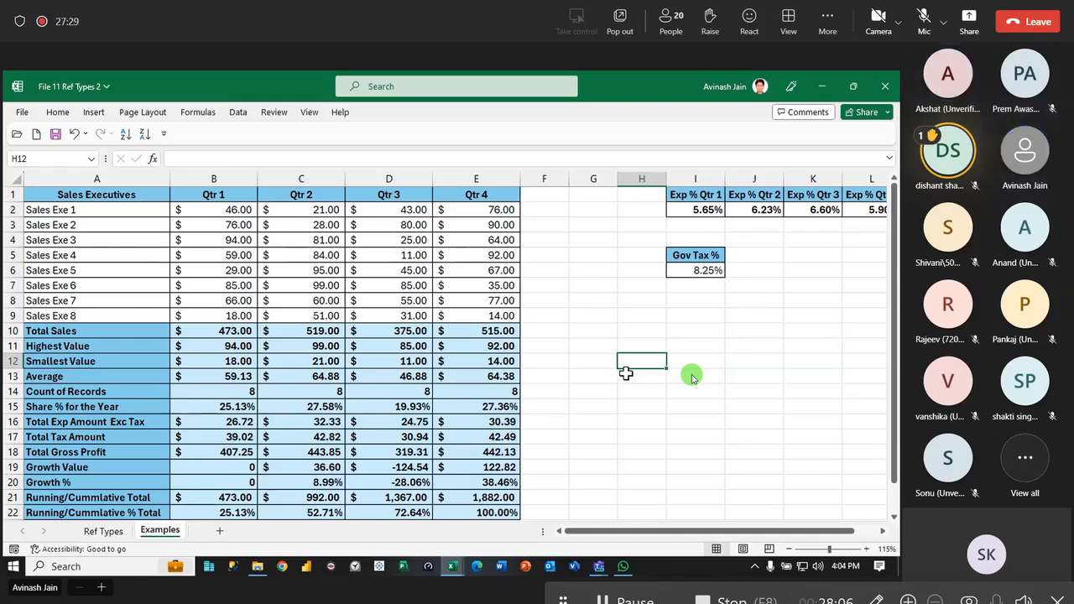
# - Close the File 11 Ref Types 2 workbook and bring up Sheet1 of the blank workbook Book1
pyautogui.click(601, 242)
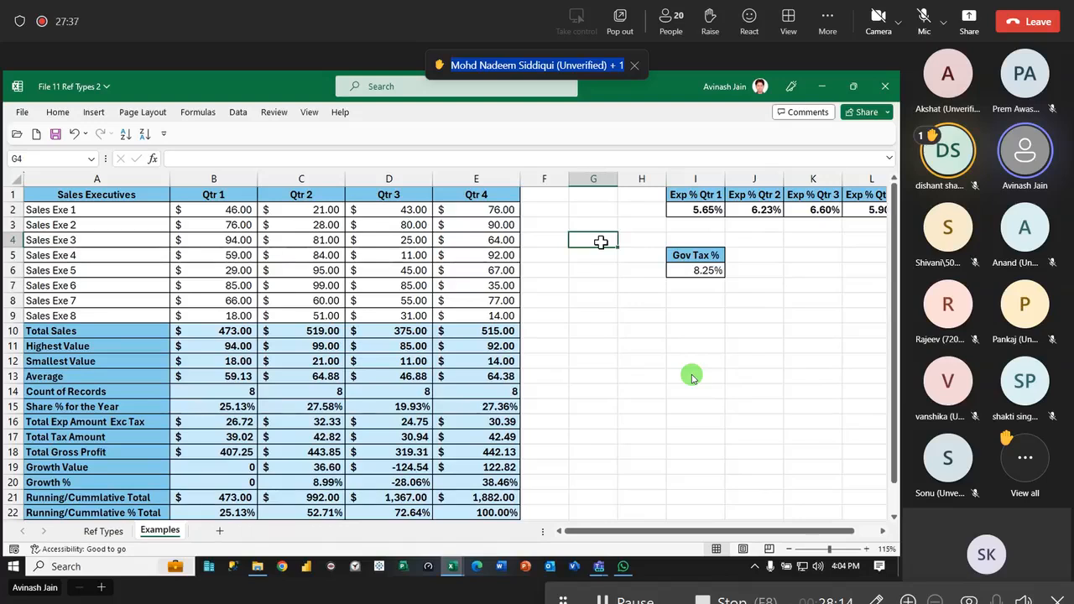
pyautogui.hotkey('ctrl', 'w')
pyautogui.click(480, 500)
pyautogui.press('Down')
pyautogui.scroll(-3, 350, 353)
pyautogui.scroll(2, 346, 353)
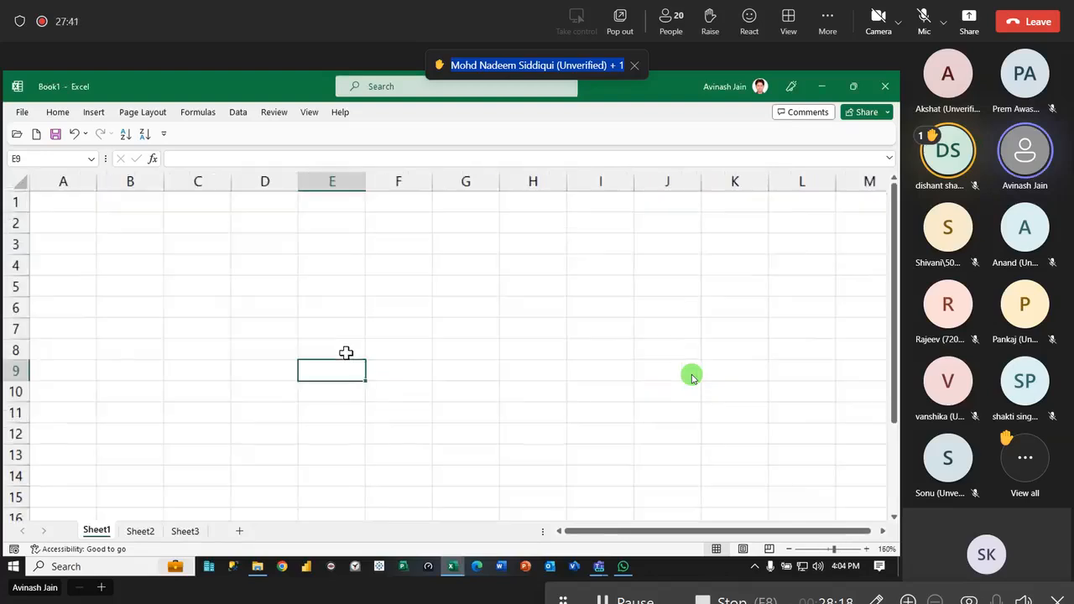
pyautogui.scroll(2, 346, 353)
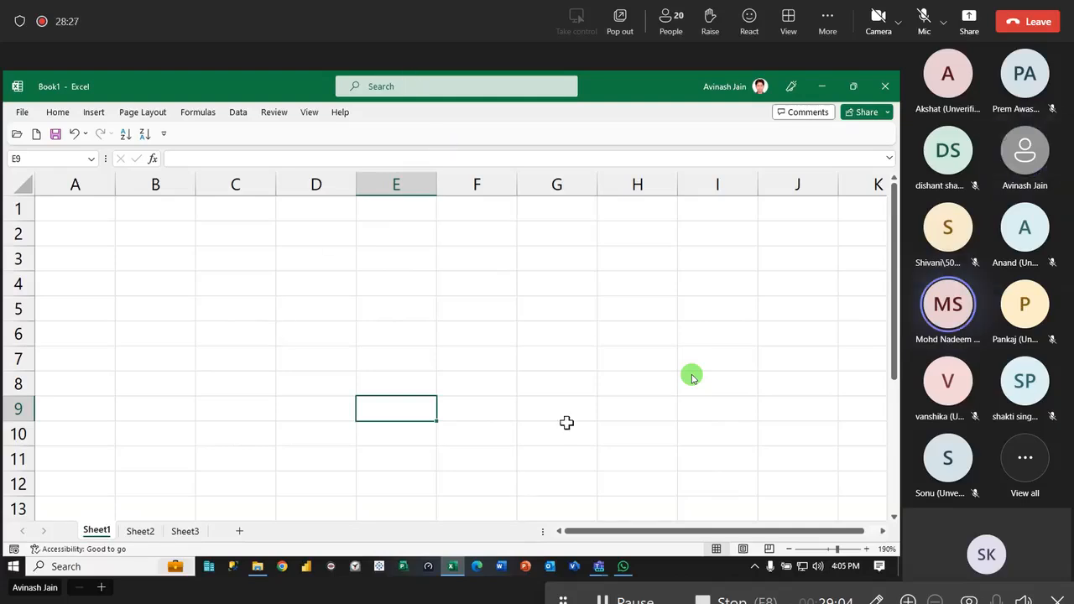
# - Switch to the Teams meeting to check its participants, and minimise it to return to the blank Excel workbook
pyautogui.moveTo(599, 567)
pyautogui.click(521, 504)
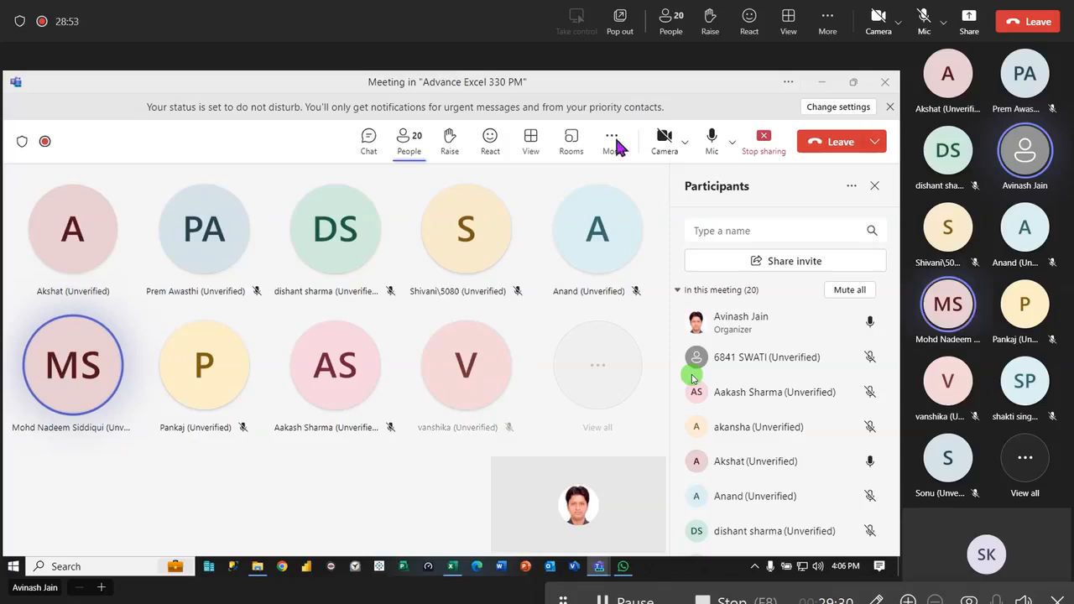
pyautogui.click(823, 83)
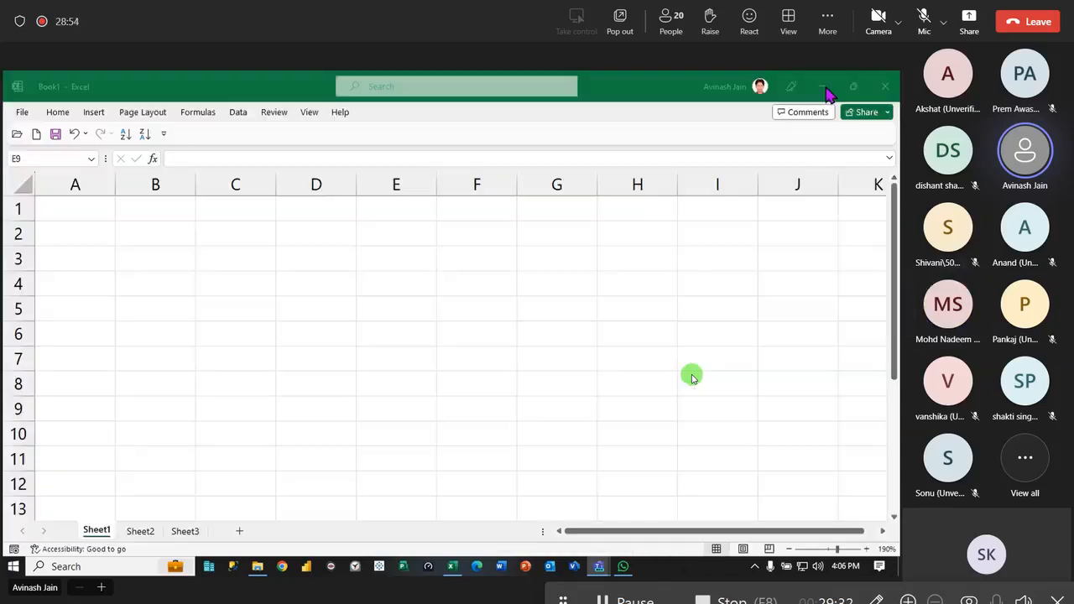
pyautogui.click(427, 399)
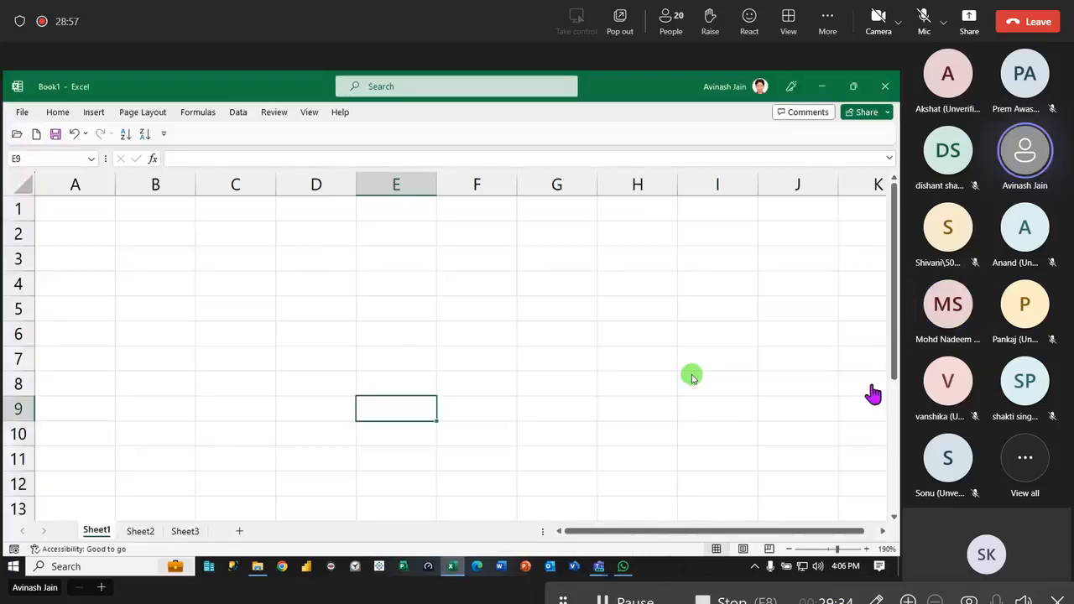
# - Select cell C4 and rename Sheet1 as Justify
pyautogui.click(252, 280)
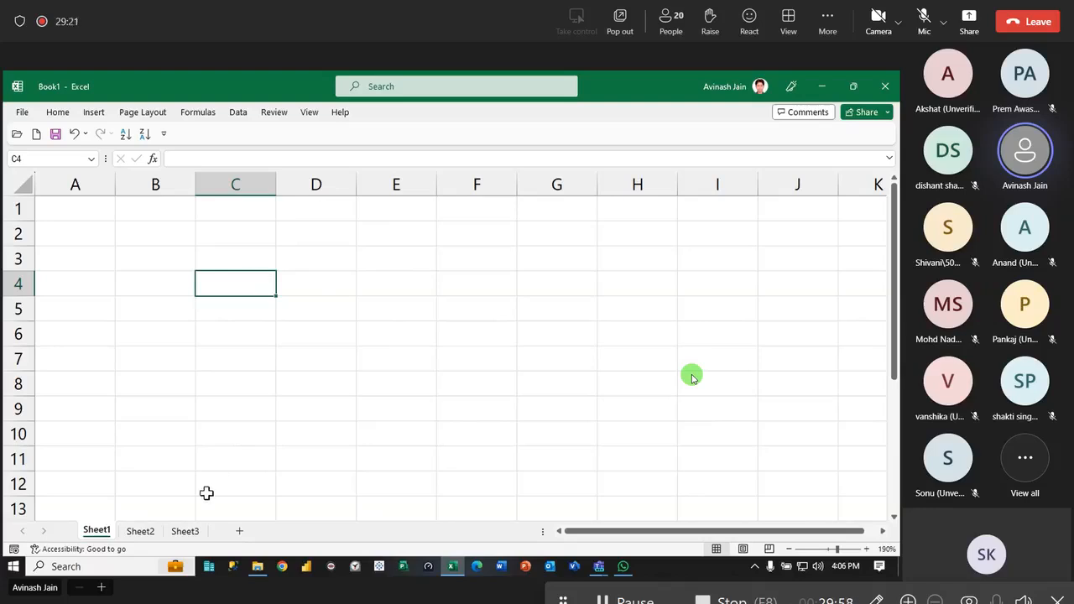
pyautogui.doubleClick(96, 531)
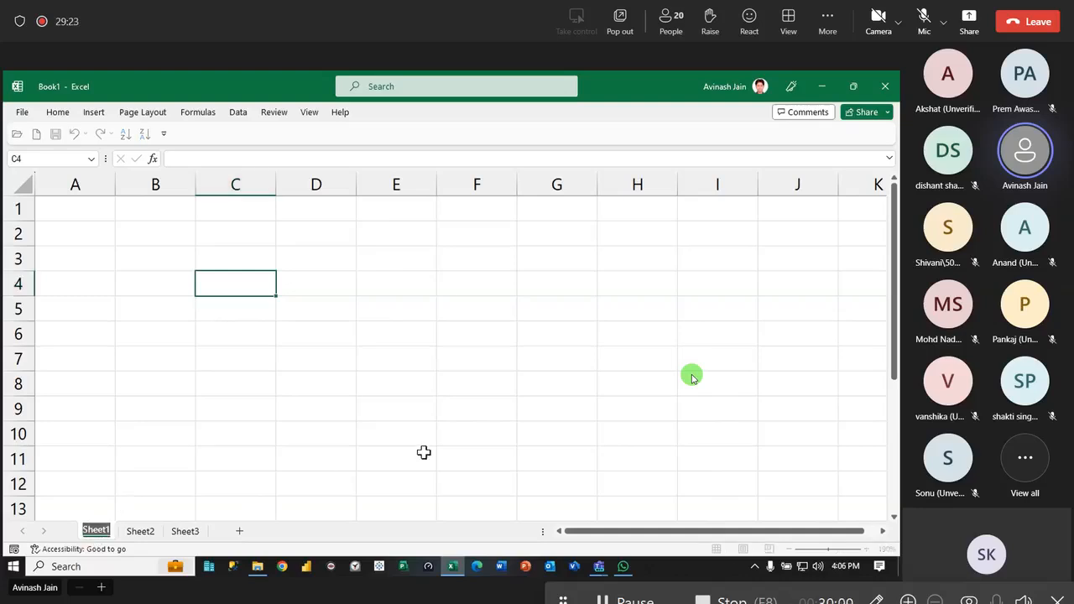
pyautogui.write('Justify')
pyautogui.press('Return')
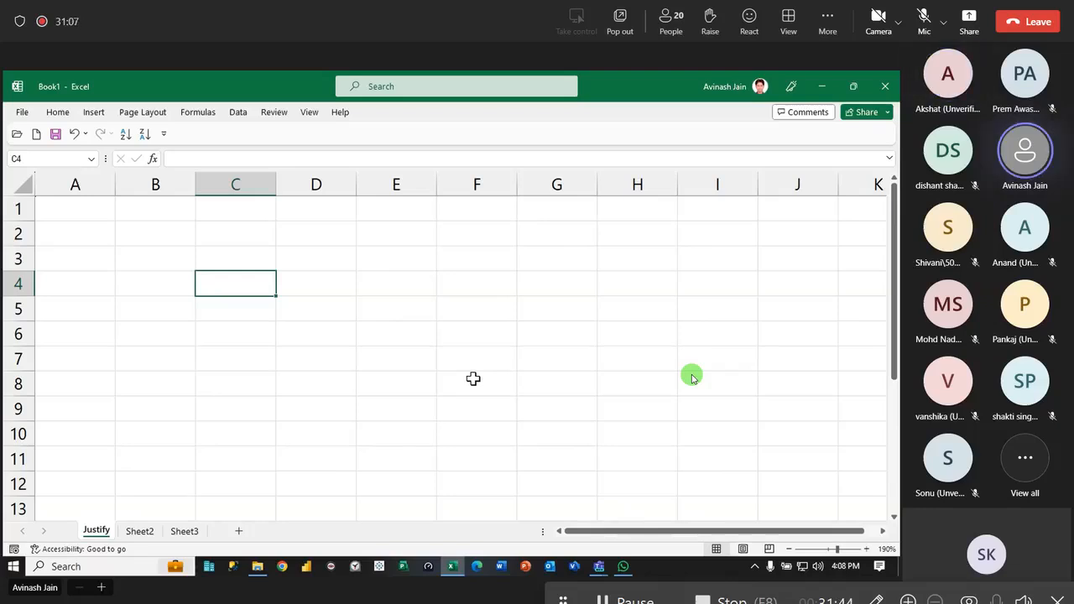
# - Enter the sentence "This is an example of Justify Feature" in cell C4
pyautogui.write('This is an Exam')
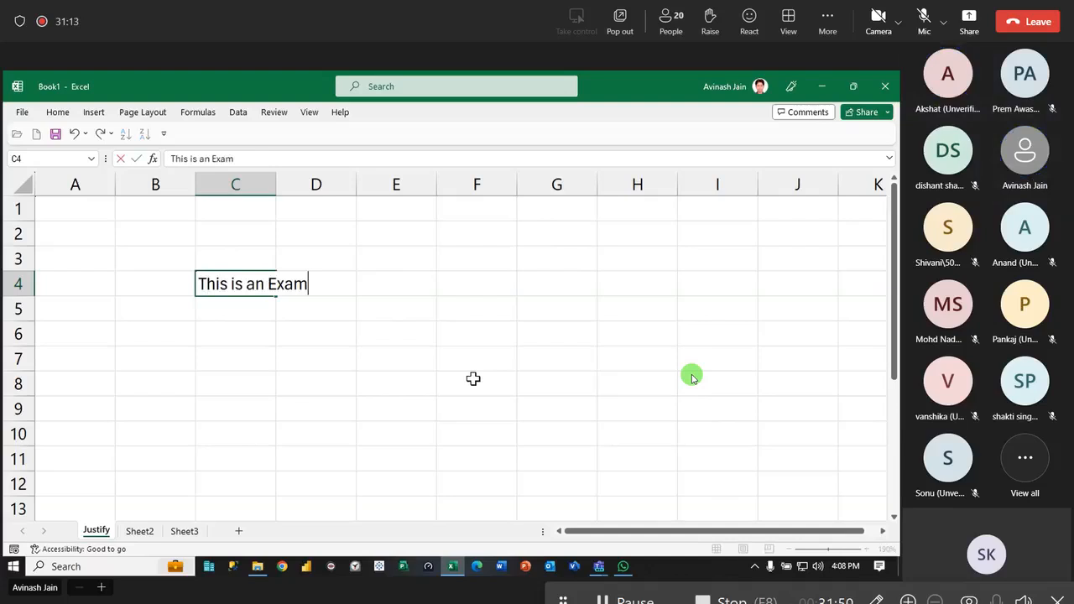
pyautogui.press('BackSpace')
pyautogui.press('BackSpace')
pyautogui.press('BackSpace')
pyautogui.press('BackSpace')
pyautogui.write('exampl')
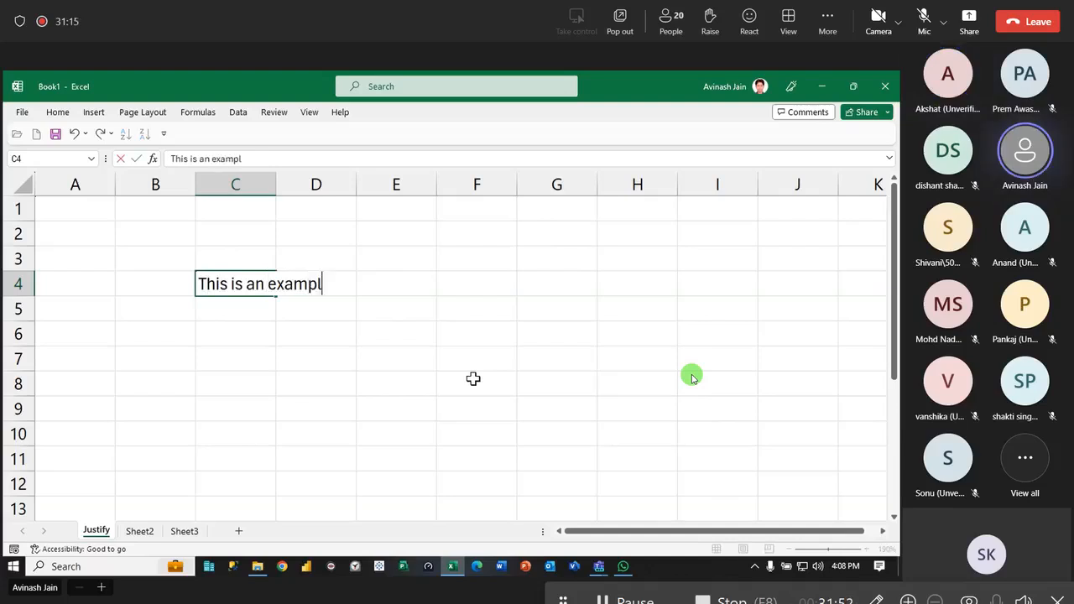
pyautogui.write('e of Just')
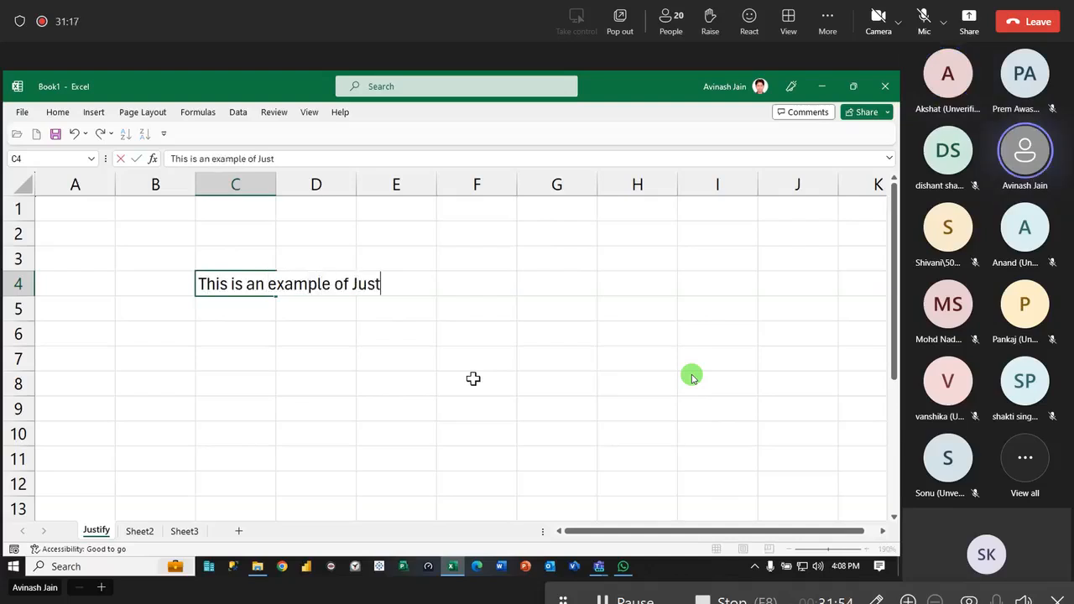
pyautogui.write('ify Feature')
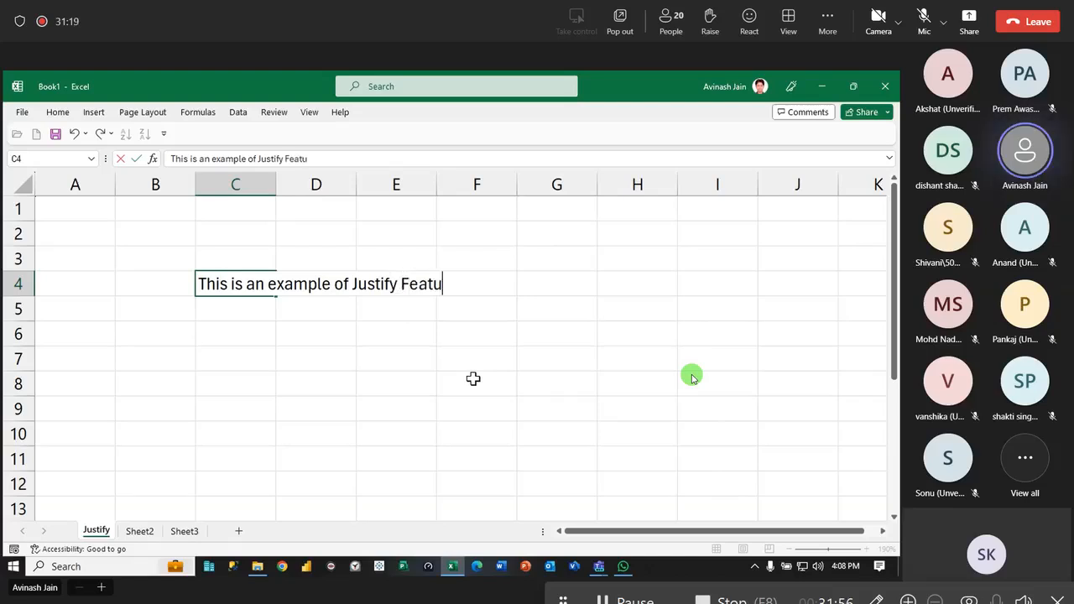
pyautogui.press('Return')
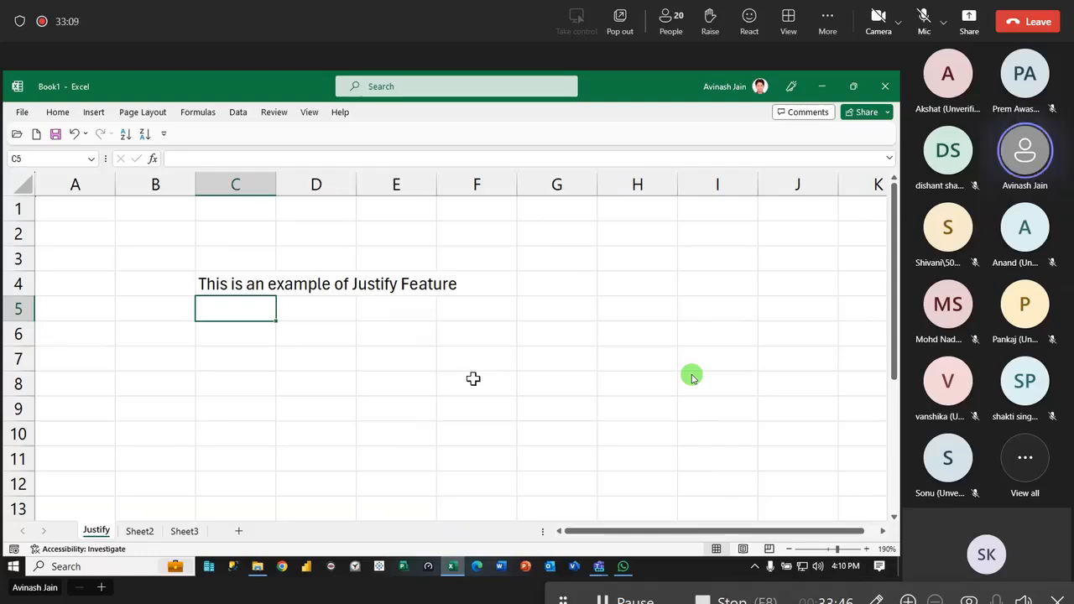
# - Narrow column C to about a quarter of its width and split the C4 sentence down the column with Fill Justify
pyautogui.click(253, 286)
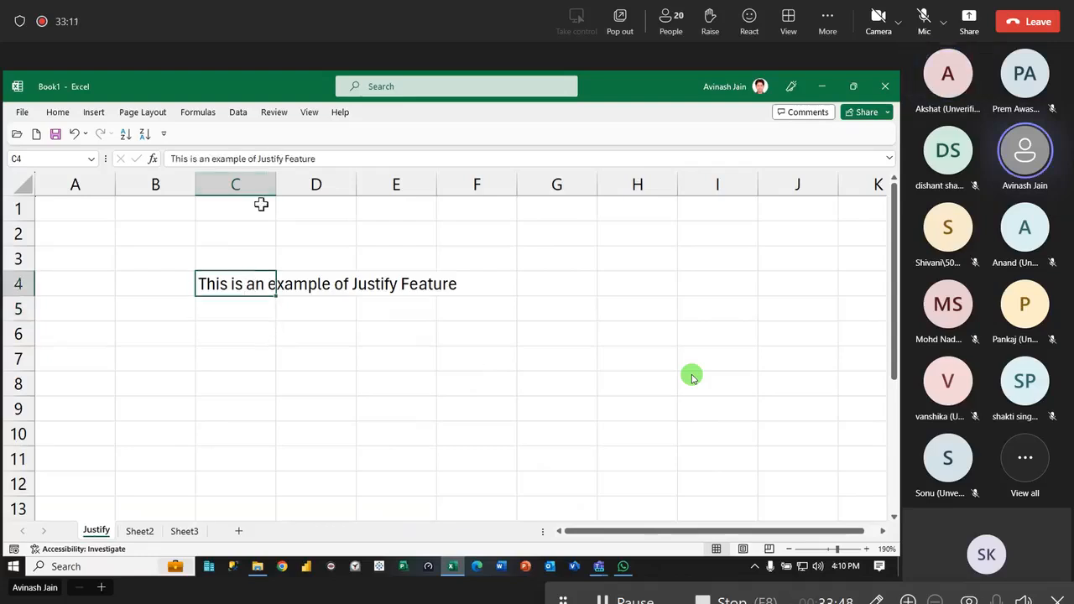
pyautogui.moveTo(276, 184); pyautogui.dragTo(215, 184)
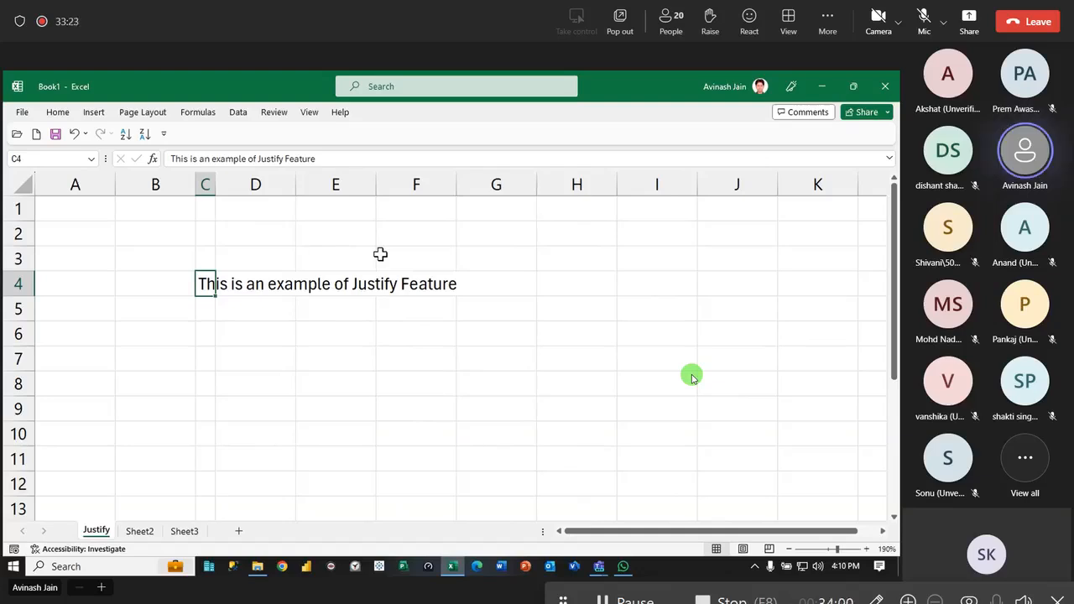
pyautogui.click(56, 116)
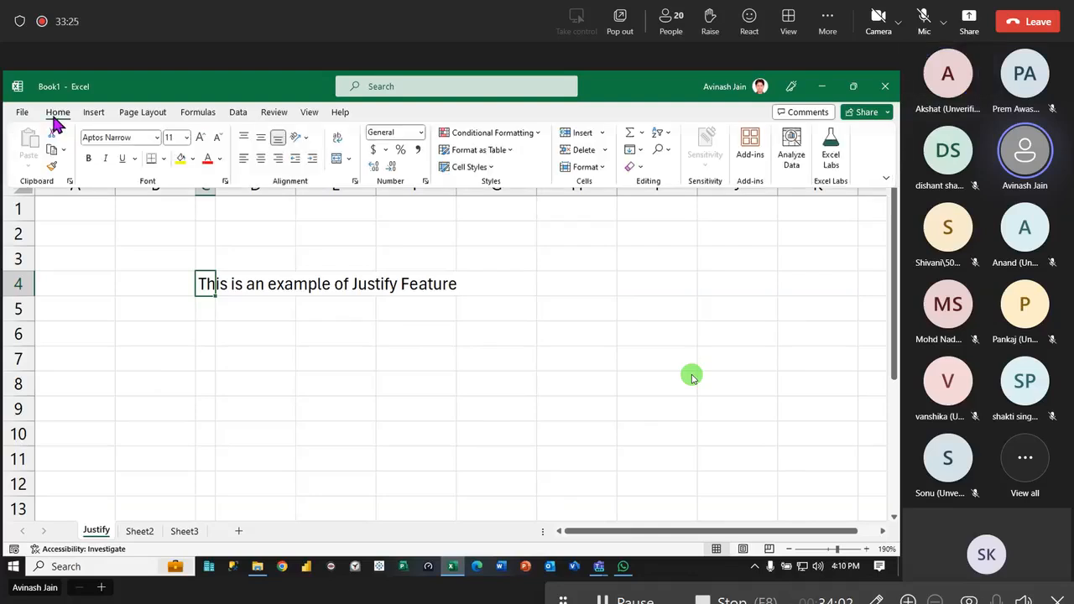
pyautogui.click(639, 150)
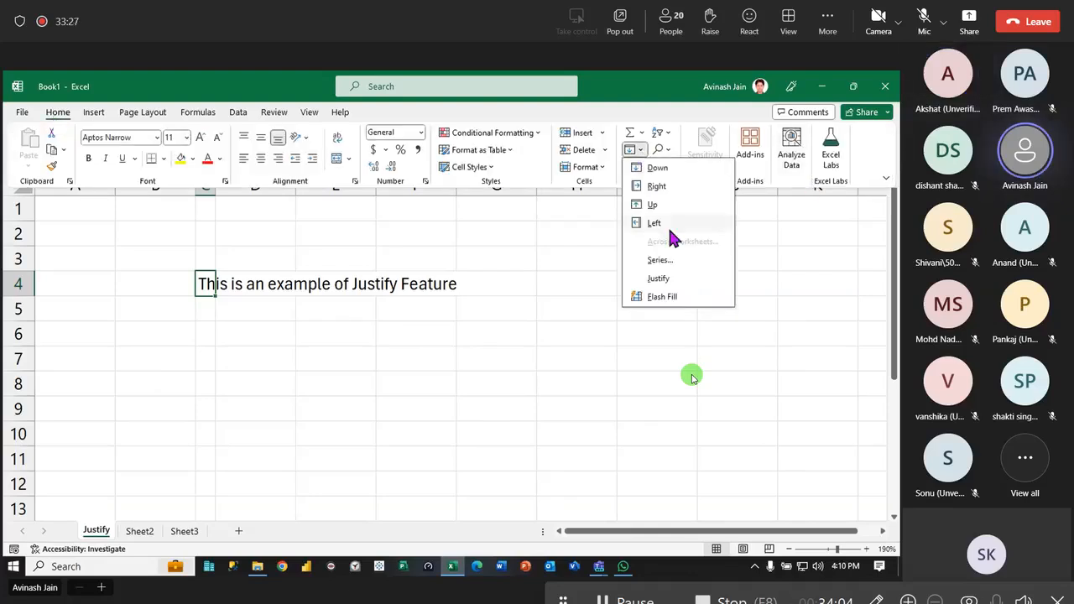
pyautogui.click(683, 283)
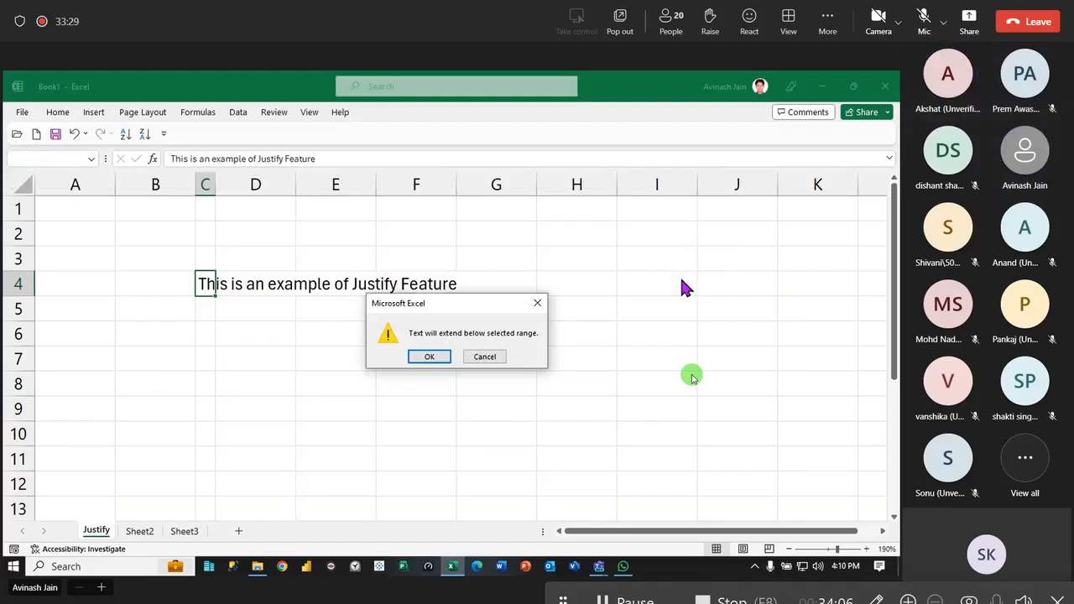
pyautogui.press('Return')
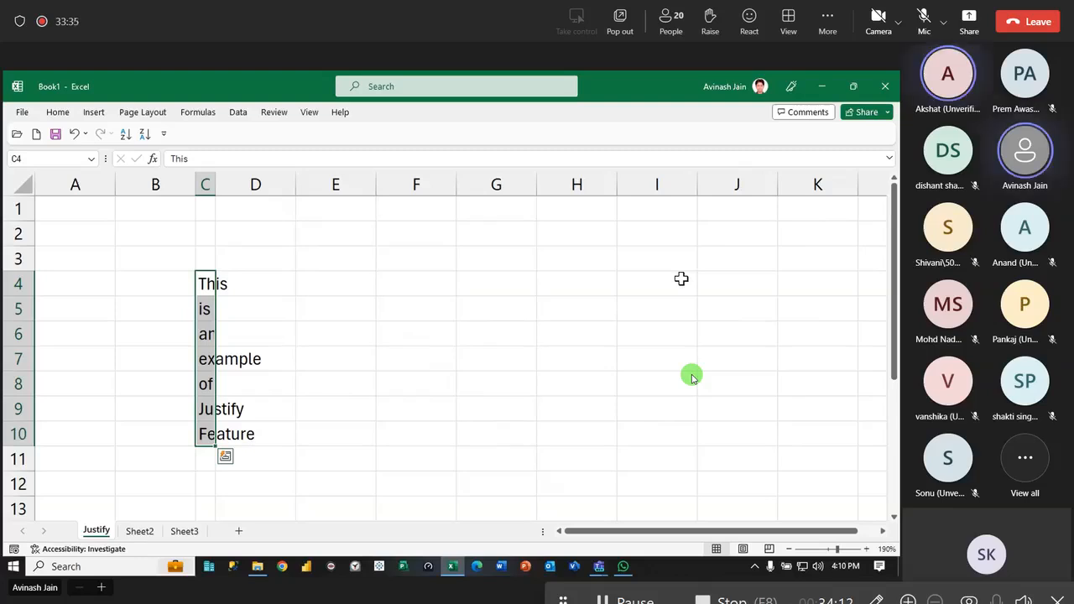
# - Examine the contents of each cell from C4 down to C10 after the Justify fill
pyautogui.hotkey('shift', 'BackSpace')
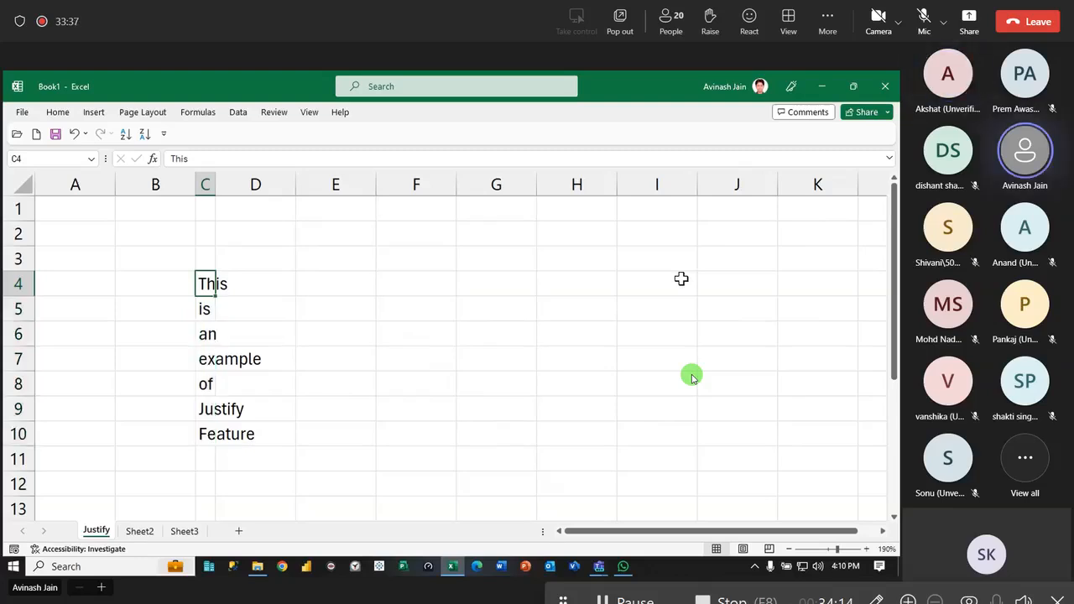
pyautogui.press('Down')
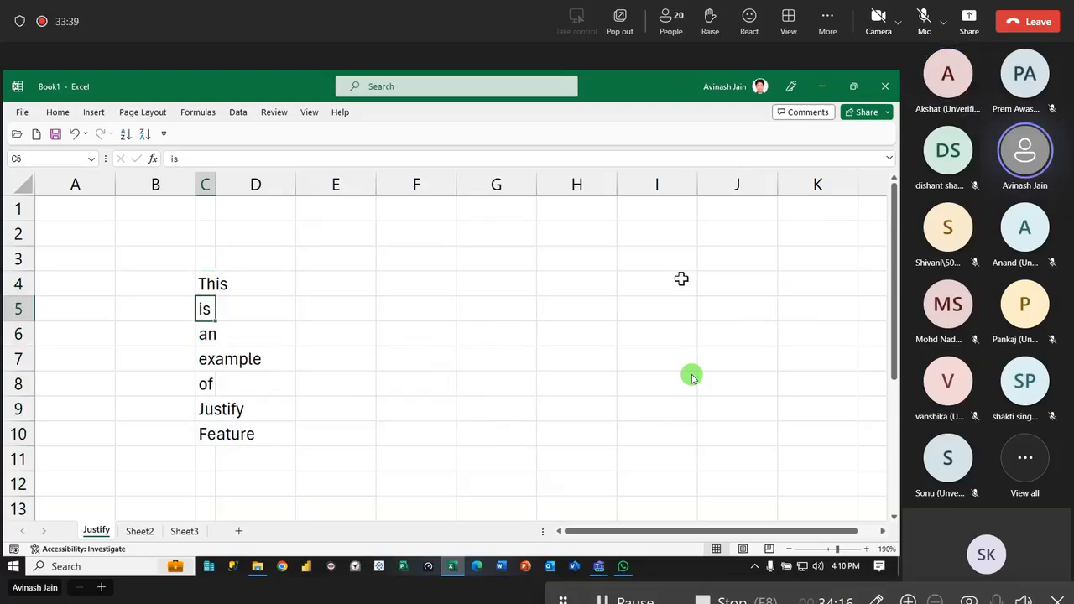
pyautogui.press('Down')
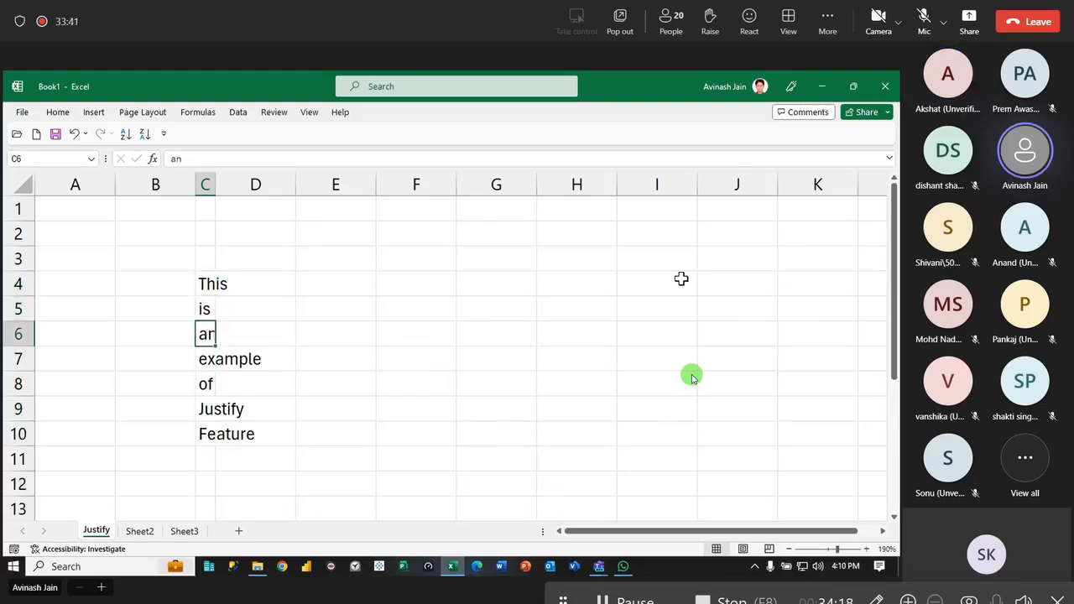
pyautogui.press('Down')
pyautogui.press('Down')
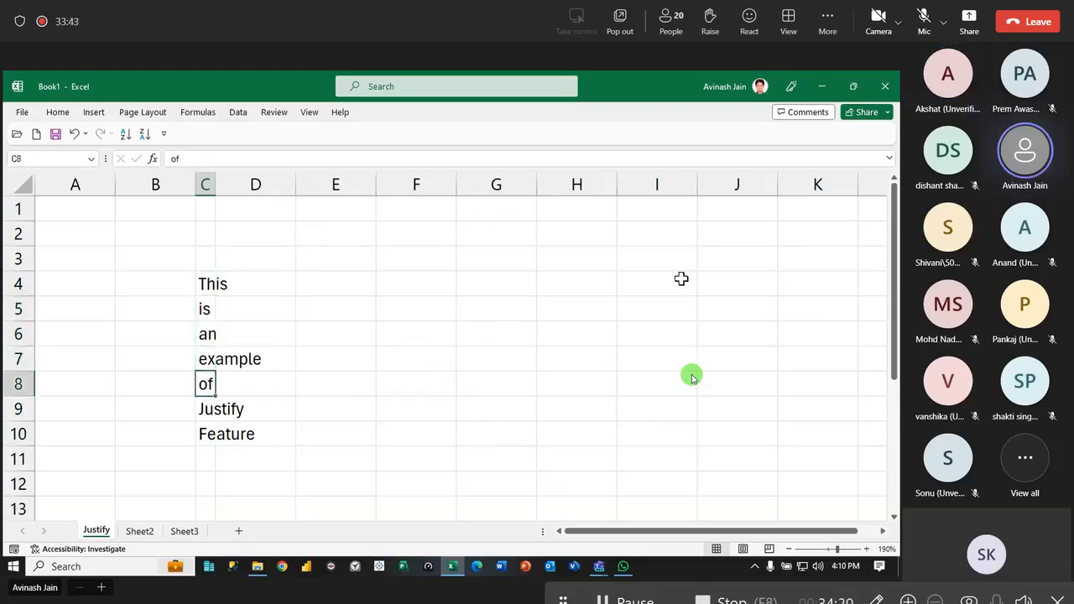
pyautogui.press('Down')
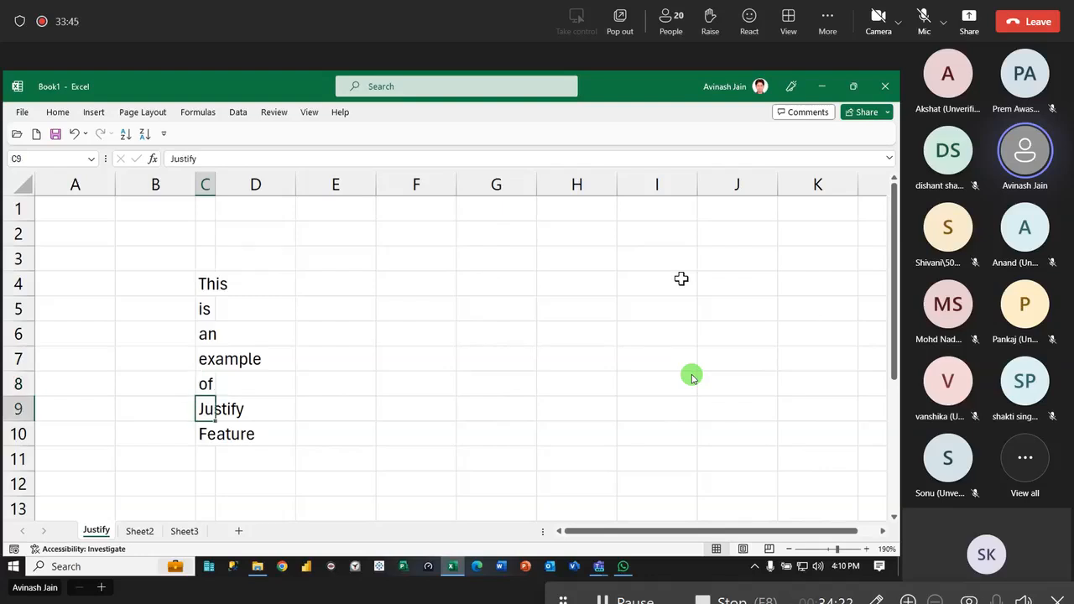
pyautogui.press('Down')
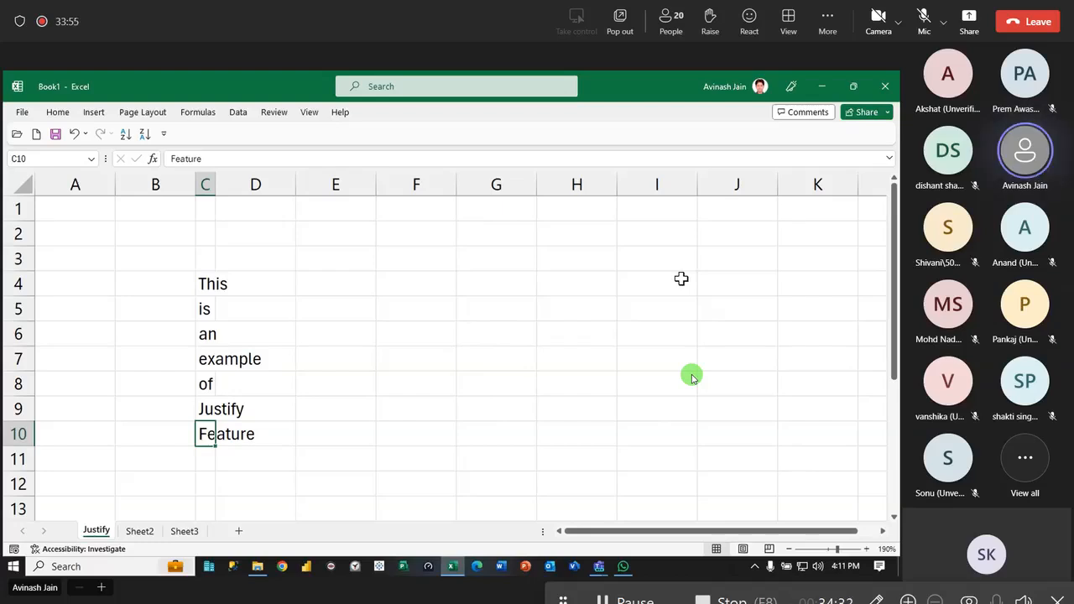
# - Undo the Justify fill and widen column C until the word "This" just fits
pyautogui.hotkey('ctrl', 'z')
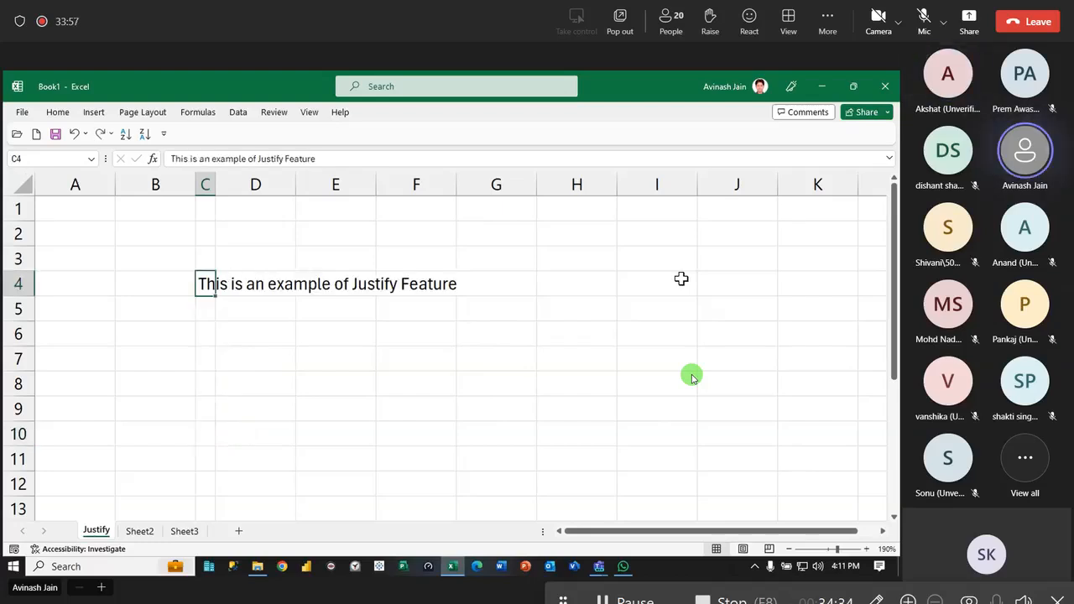
pyautogui.moveTo(215, 184); pyautogui.dragTo(232, 186)
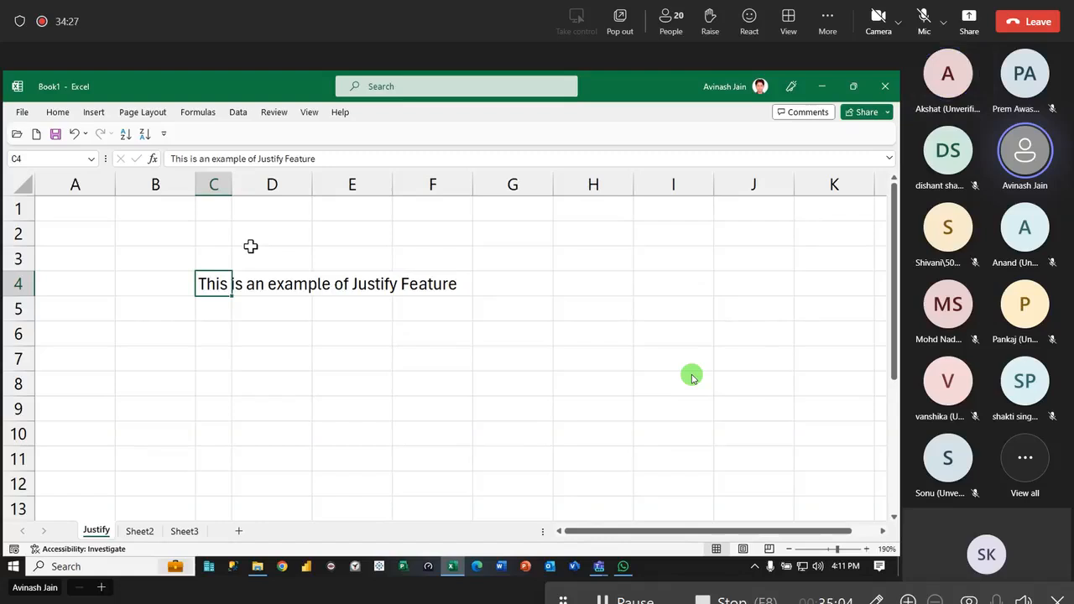
pyautogui.moveTo(231, 184); pyautogui.dragTo(234, 184)
# - Apply Fill Justify to the C4 sentence at the slightly wider column width, letting the text extend below the selection
pyautogui.click(284, 334)
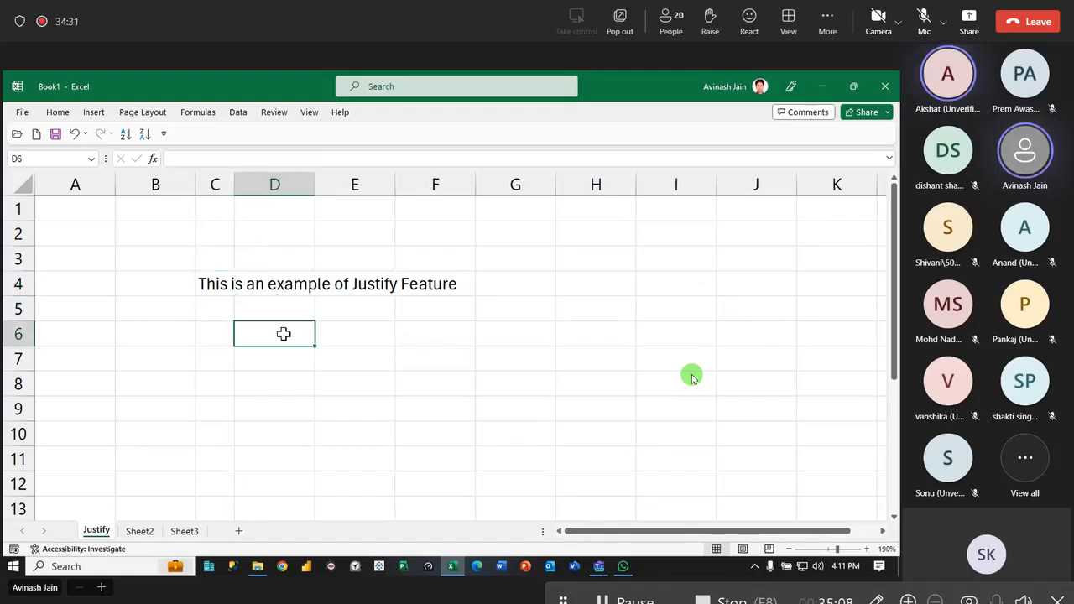
pyautogui.click(221, 283)
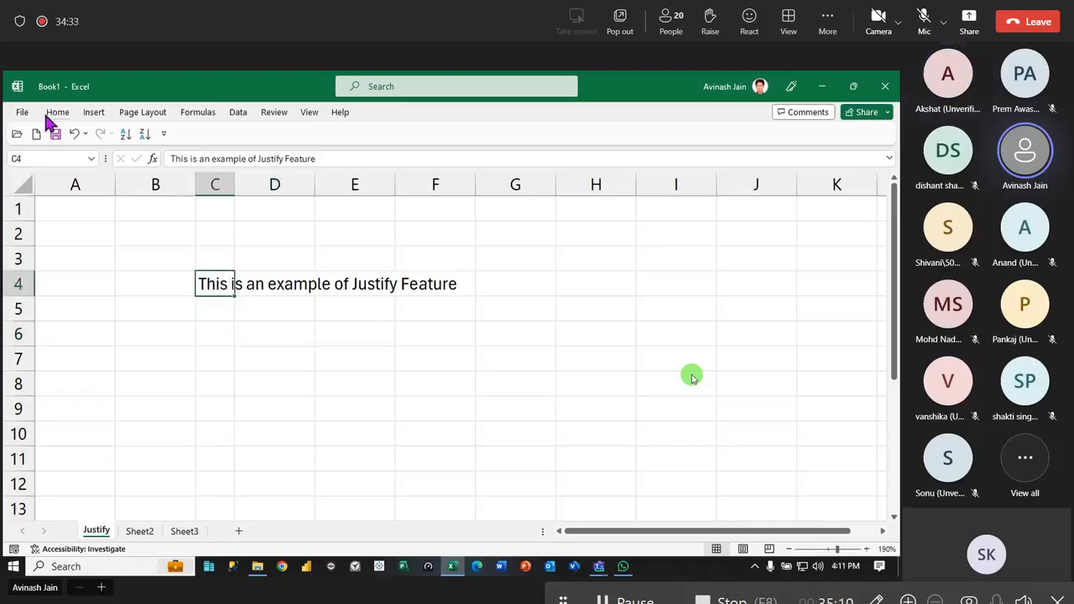
pyautogui.click(59, 114)
pyautogui.click(640, 150)
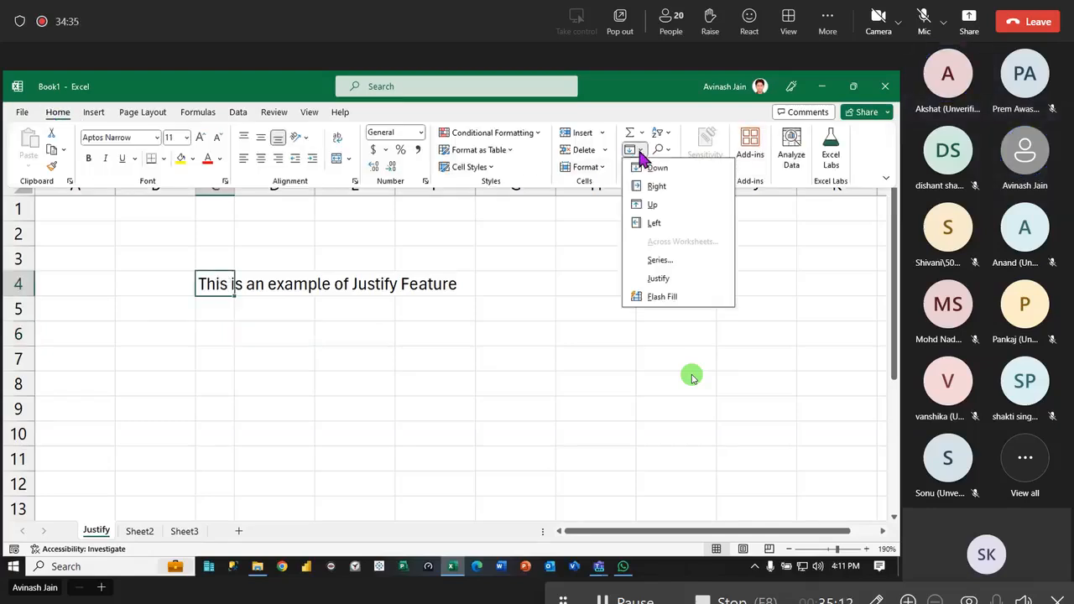
pyautogui.click(683, 279)
pyautogui.press('Return')
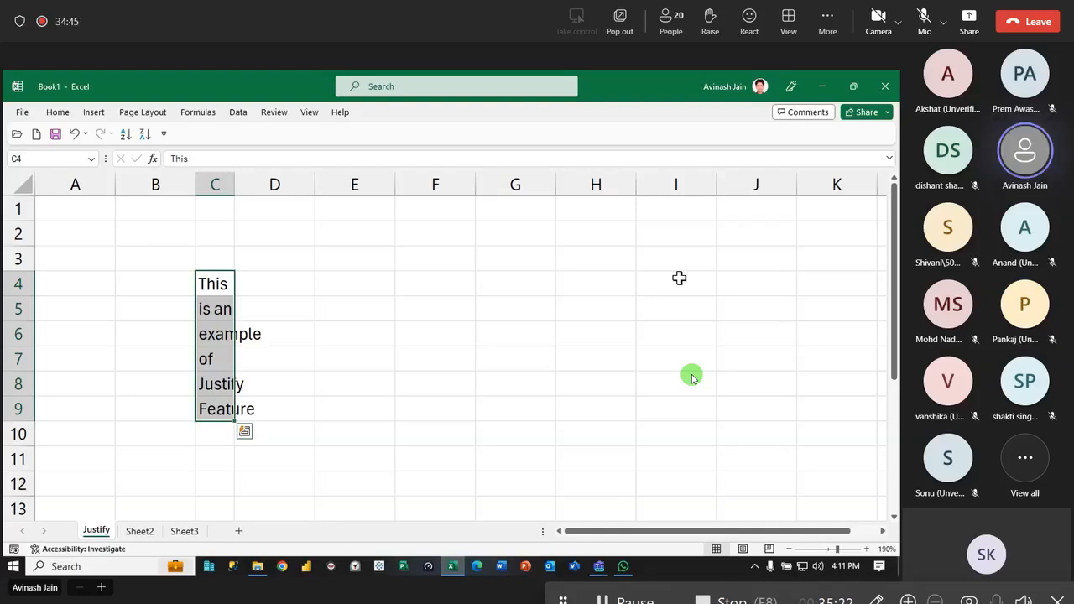
# - Undo the Justify fill, then reapply Fill Justify from C4 with column C widened past the words "This is an"
pyautogui.hotkey('ctrl', 'z')
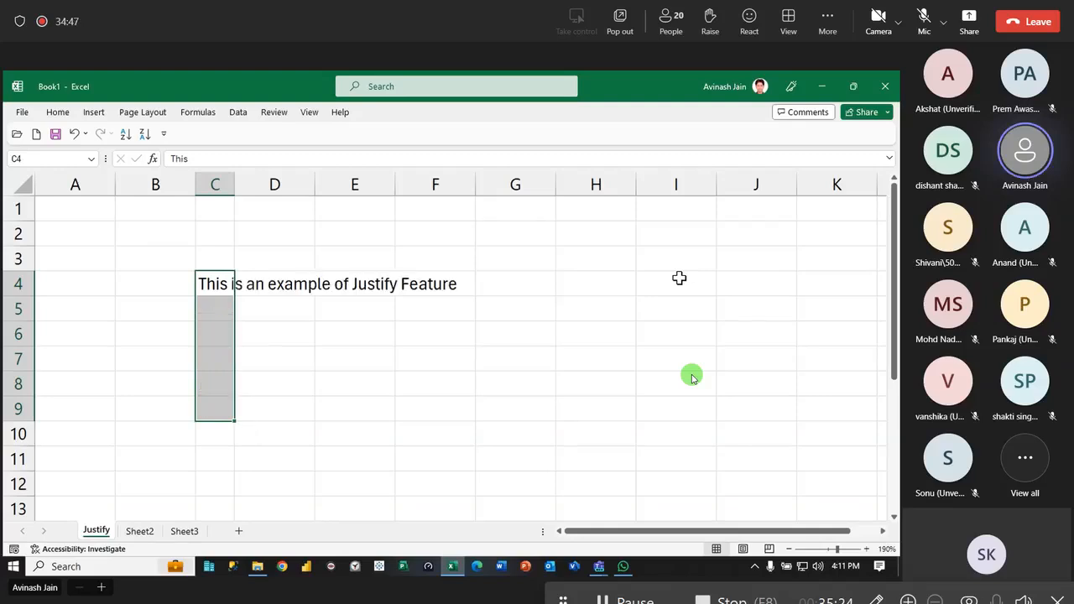
pyautogui.moveTo(235, 178); pyautogui.dragTo(287, 183)
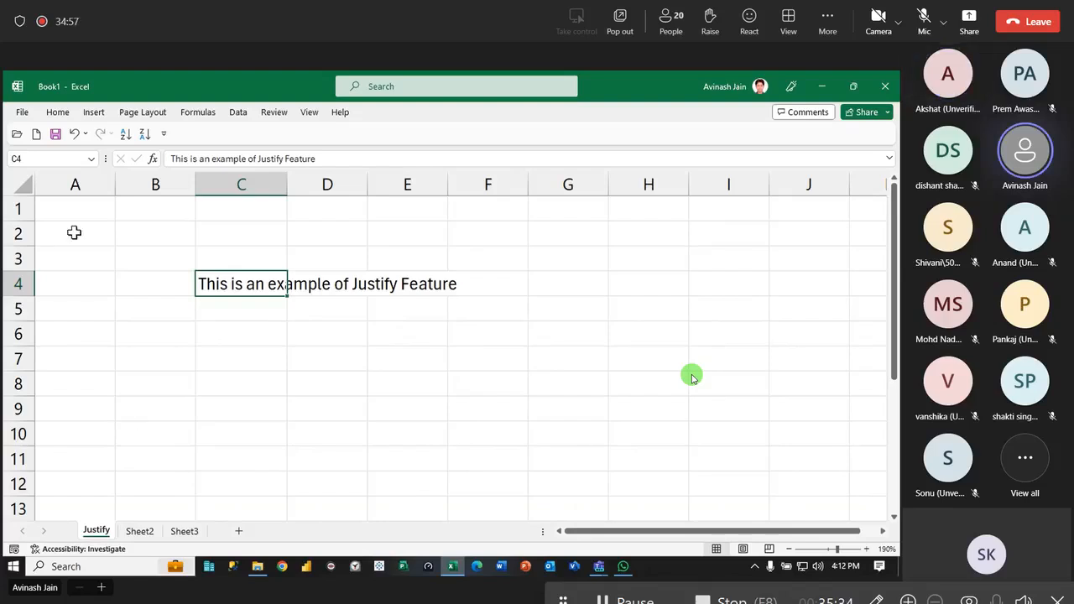
pyautogui.click(56, 114)
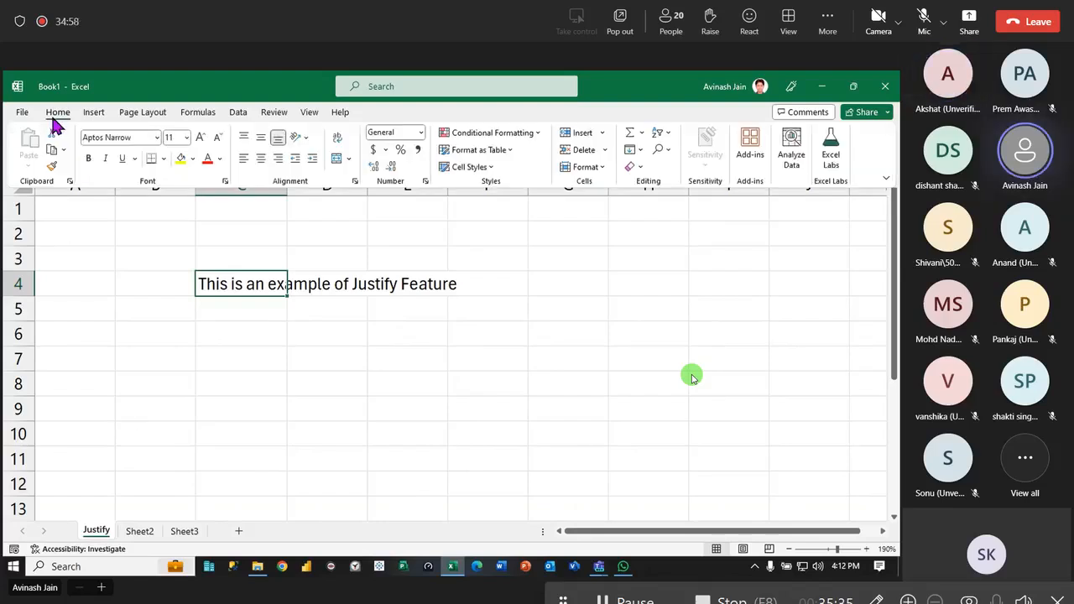
pyautogui.click(642, 150)
pyautogui.click(667, 279)
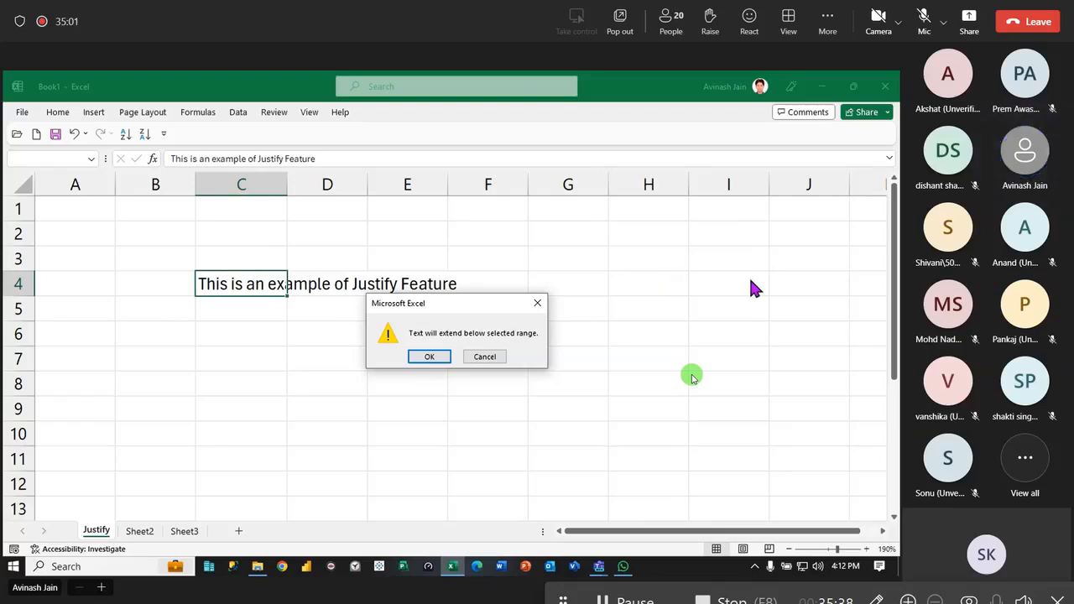
pyautogui.press('Return')
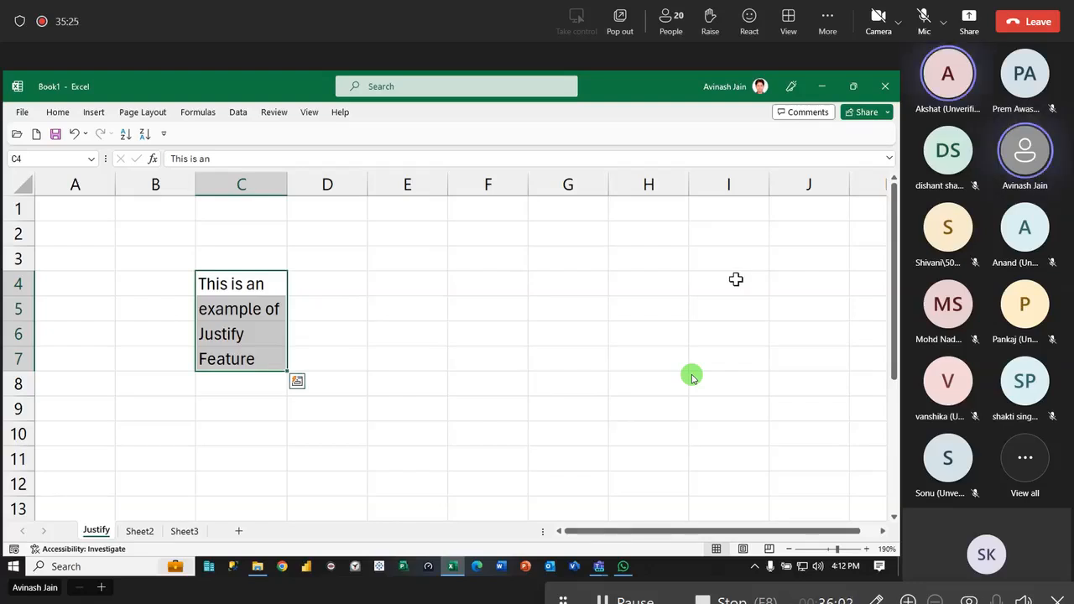
pyautogui.click(384, 287)
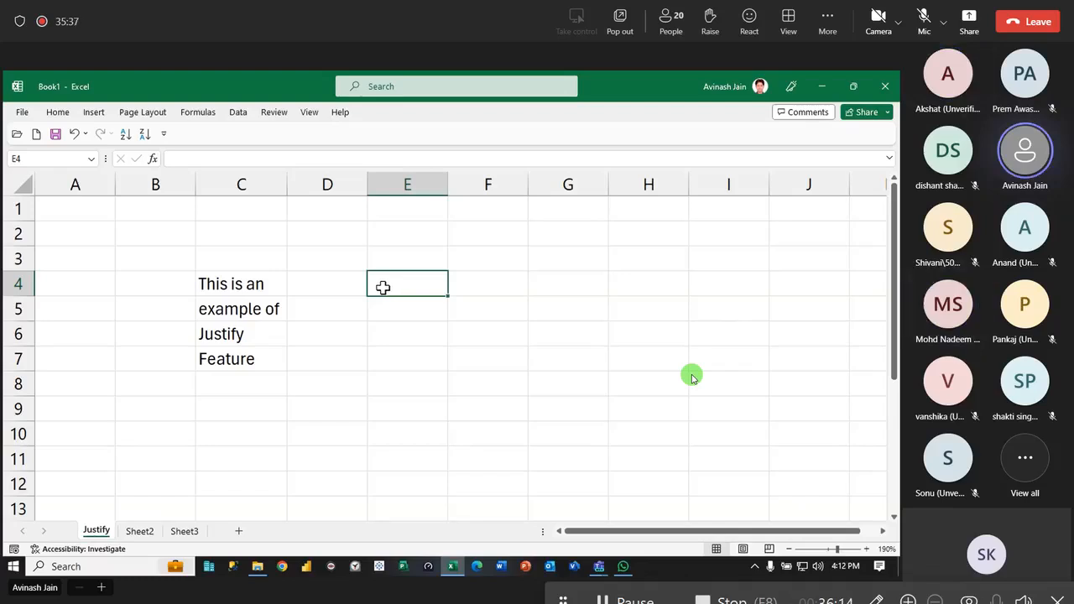
# - Try Fill Justify on C4:C7 with column C widened to almost the full sentence length, and undo the fill
pyautogui.click(231, 334)
pyautogui.moveTo(287, 186); pyautogui.dragTo(449, 191)
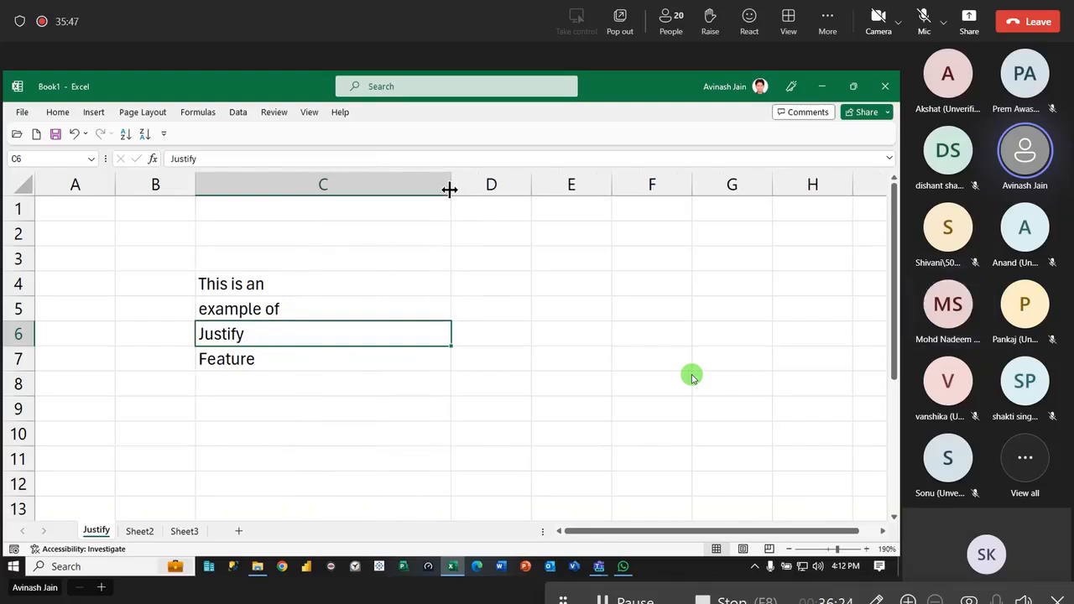
pyautogui.moveTo(336, 285); pyautogui.dragTo(336, 360)
pyautogui.click(64, 116)
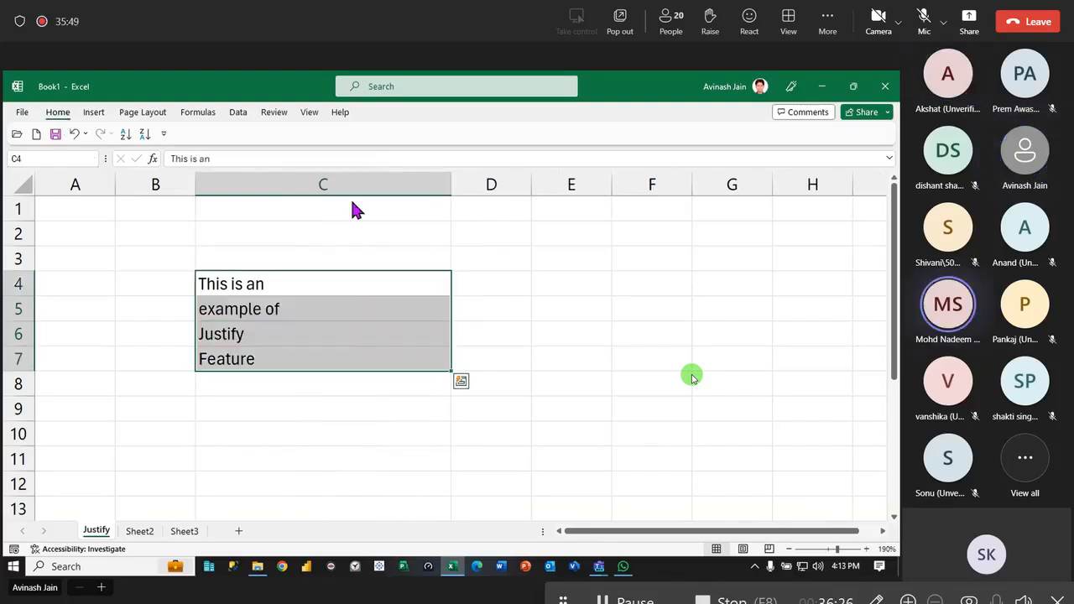
pyautogui.click(638, 153)
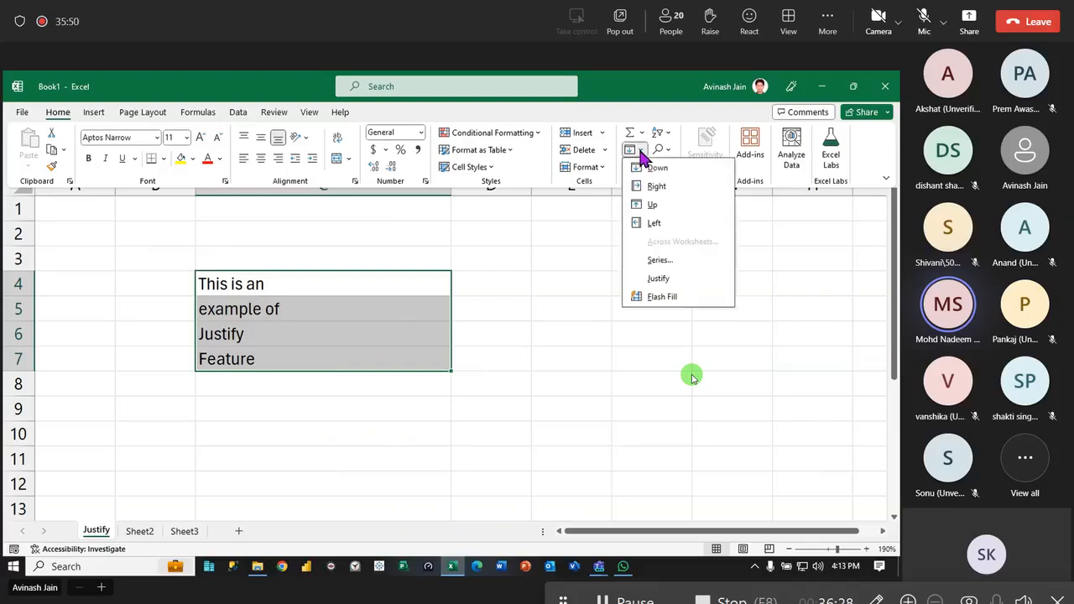
pyautogui.click(672, 276)
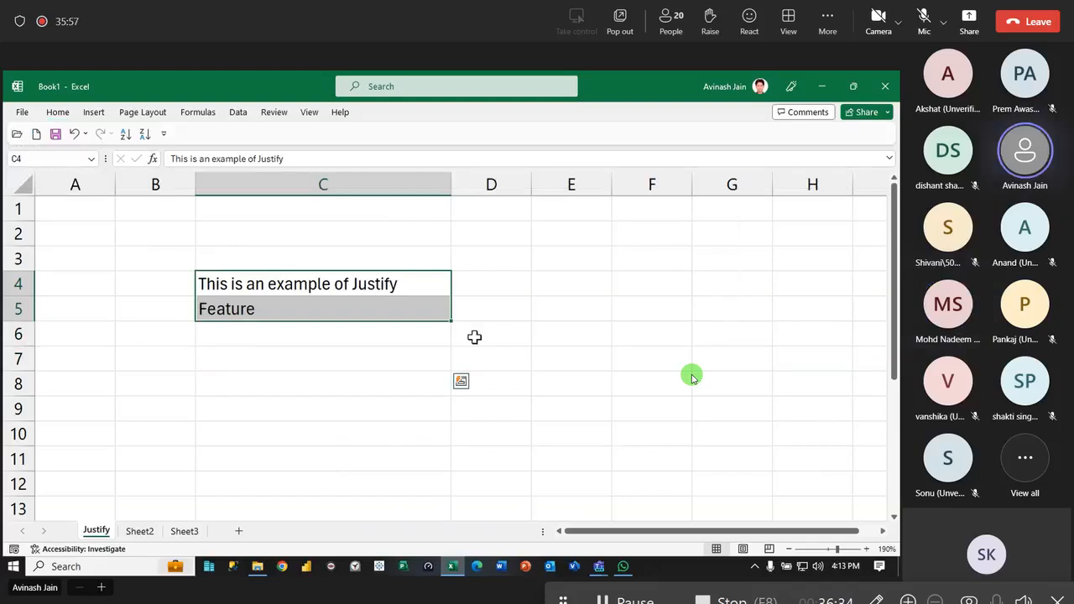
pyautogui.hotkey('ctrl', 'z')
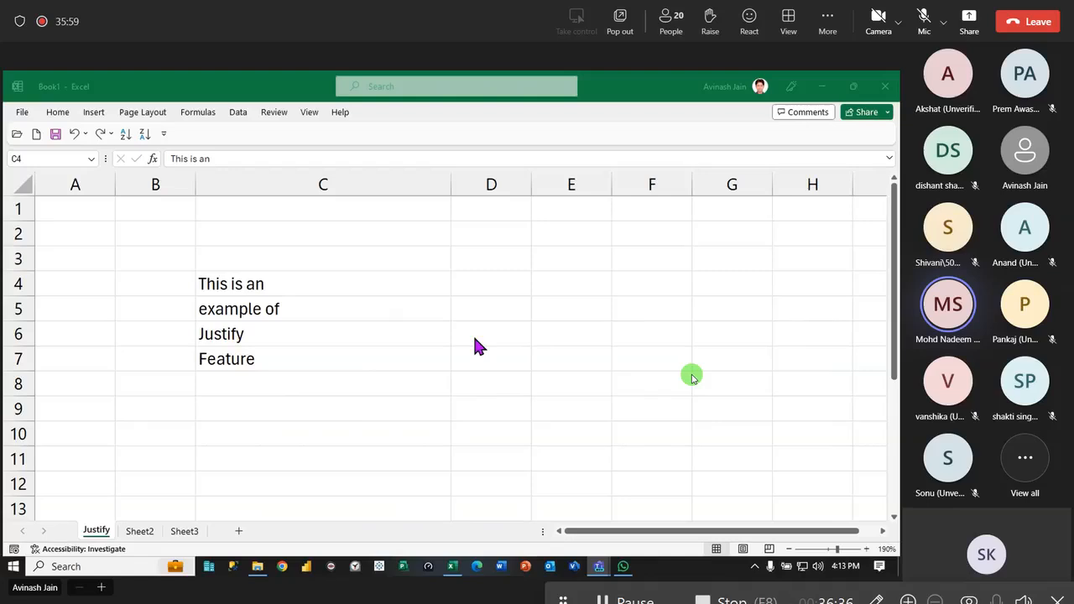
# - Check the Teams meeting window, minimize it and return to the Justify sheet in Excel
pyautogui.hotkey('alt', 'Tab')
pyautogui.press('Tab')
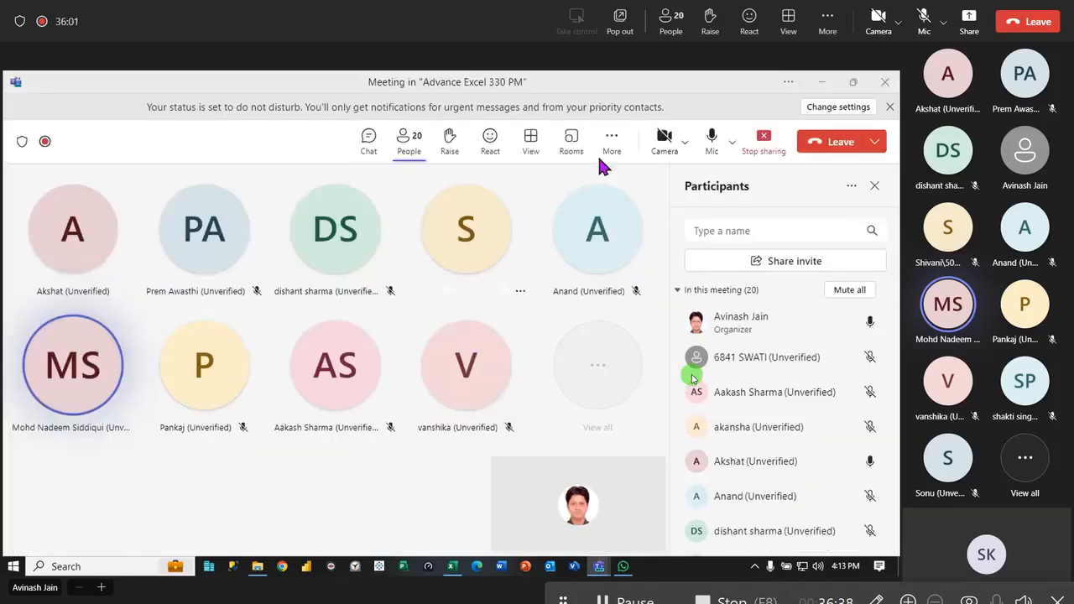
pyautogui.click(822, 83)
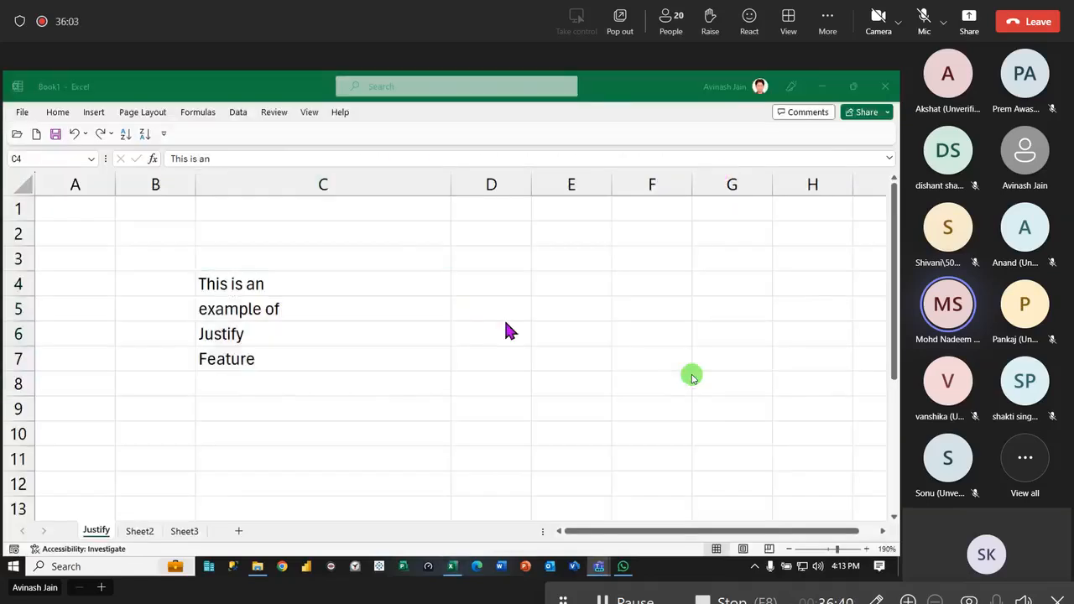
pyautogui.click(395, 291)
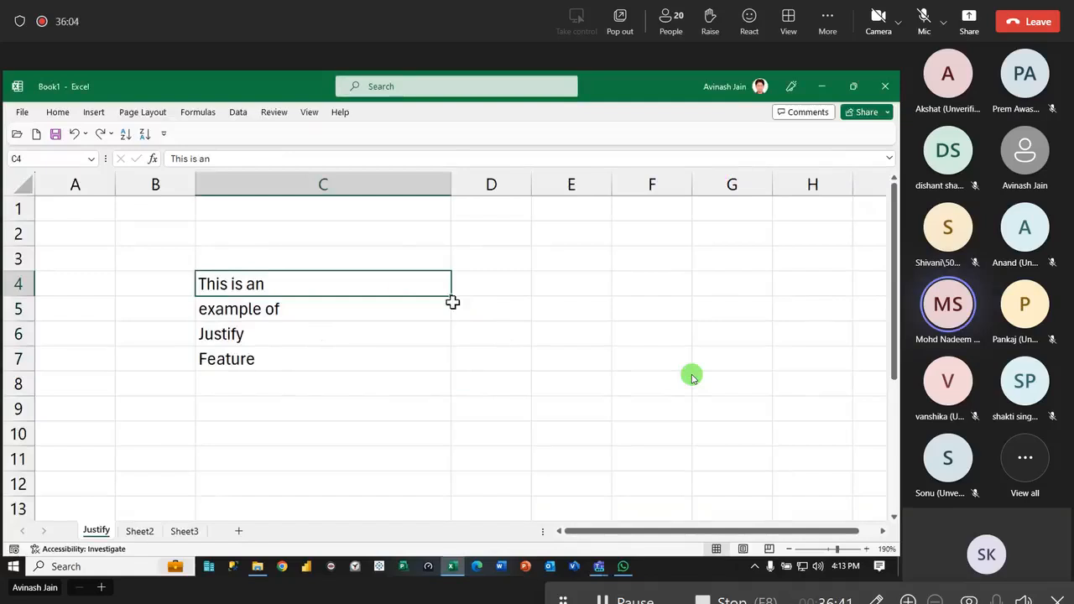
pyautogui.click(494, 287)
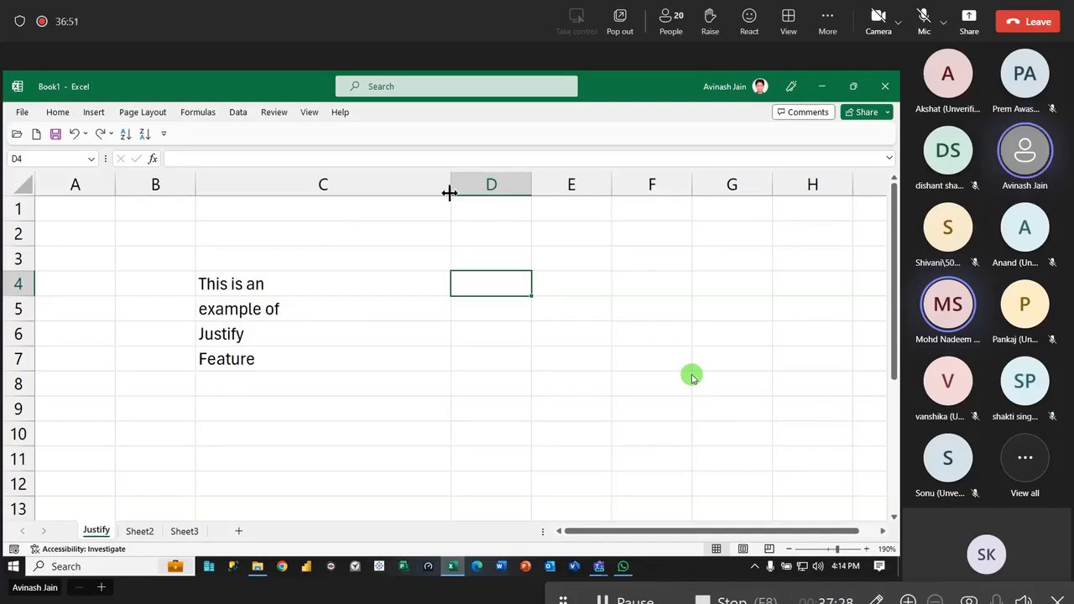
# - Widen column C well beyond the full sentence and rejoin the text of C4:C7 with Fill Justify
pyautogui.click(291, 290)
pyautogui.moveTo(449, 186); pyautogui.dragTo(782, 207)
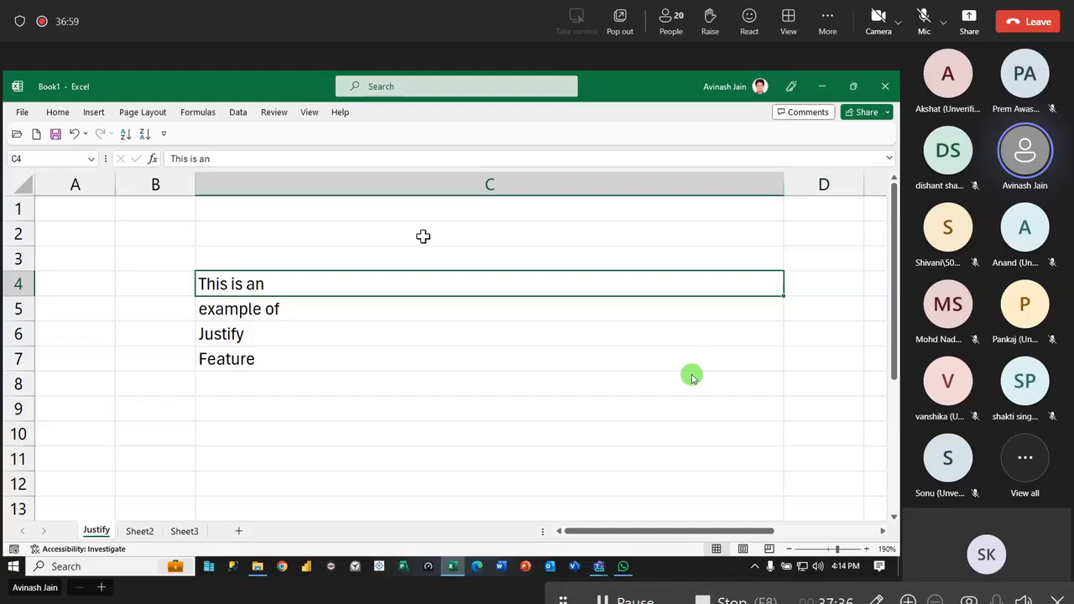
pyautogui.moveTo(250, 277); pyautogui.dragTo(251, 357)
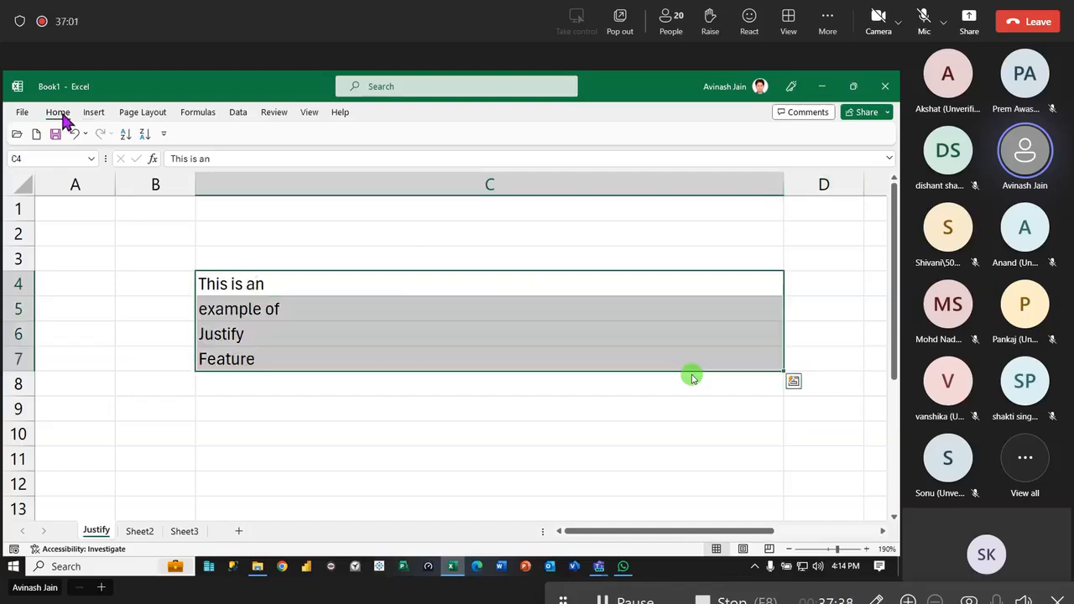
pyautogui.click(59, 114)
pyautogui.click(640, 151)
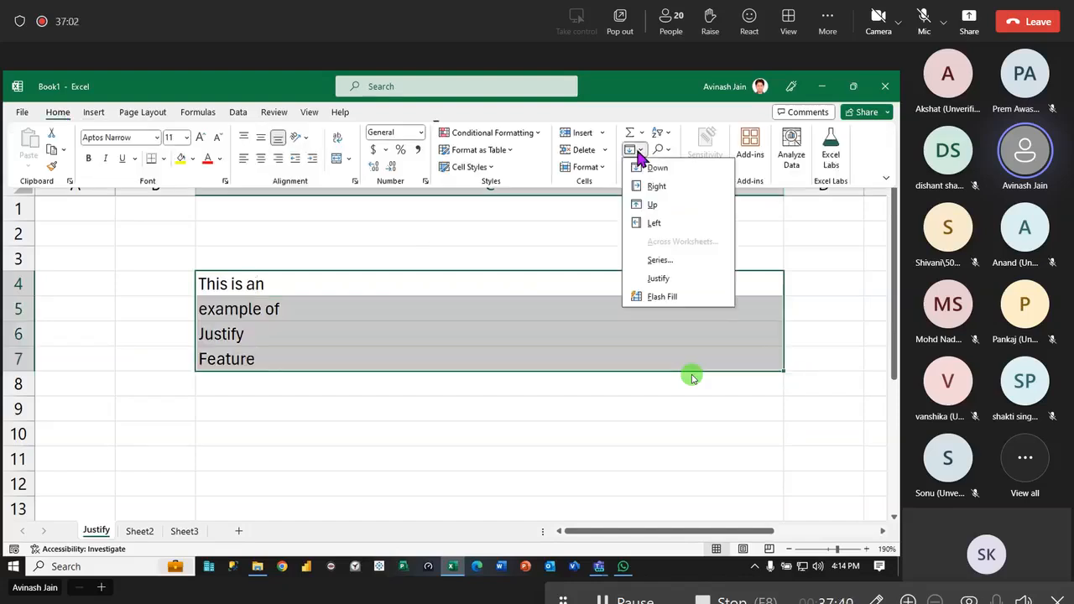
pyautogui.click(687, 279)
pyautogui.click(460, 418)
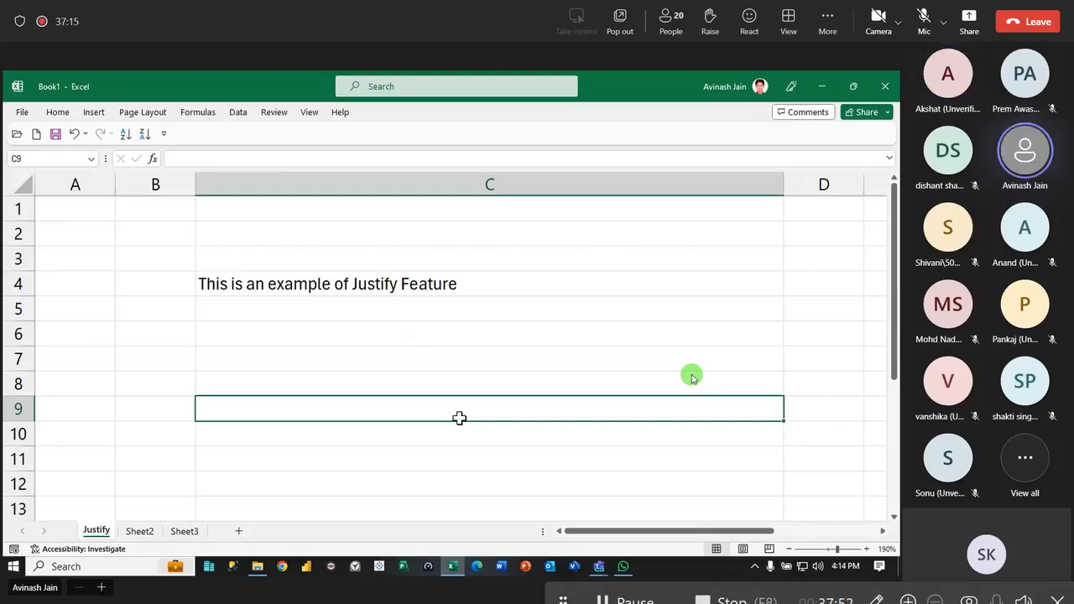
# - Narrow column C until its edge falls just before the word "Justify" in the C4 sentence
pyautogui.doubleClick(783, 184)
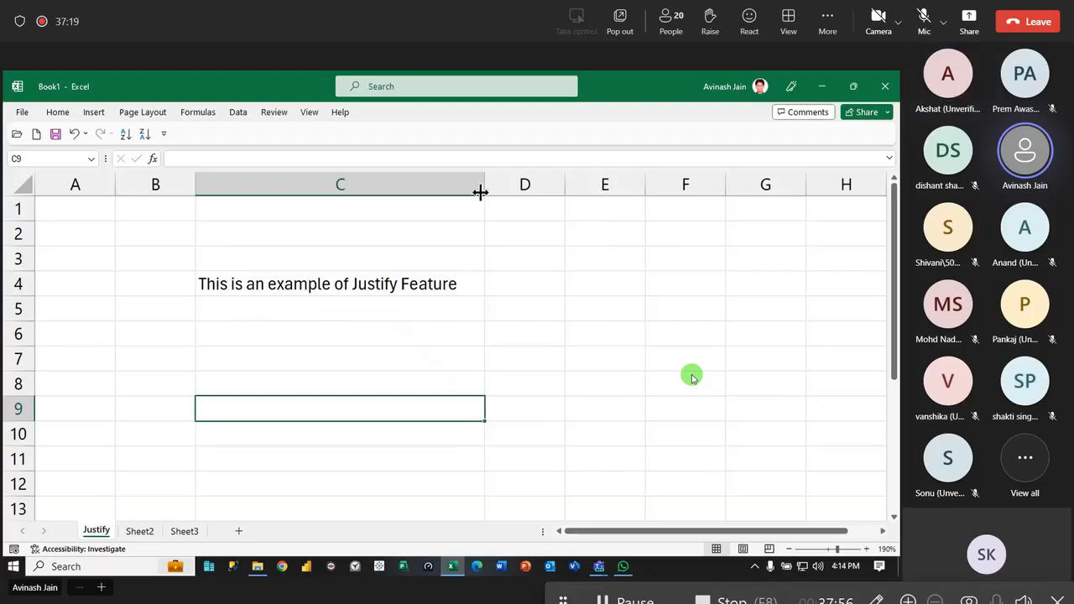
pyautogui.moveTo(483, 187); pyautogui.dragTo(340, 190)
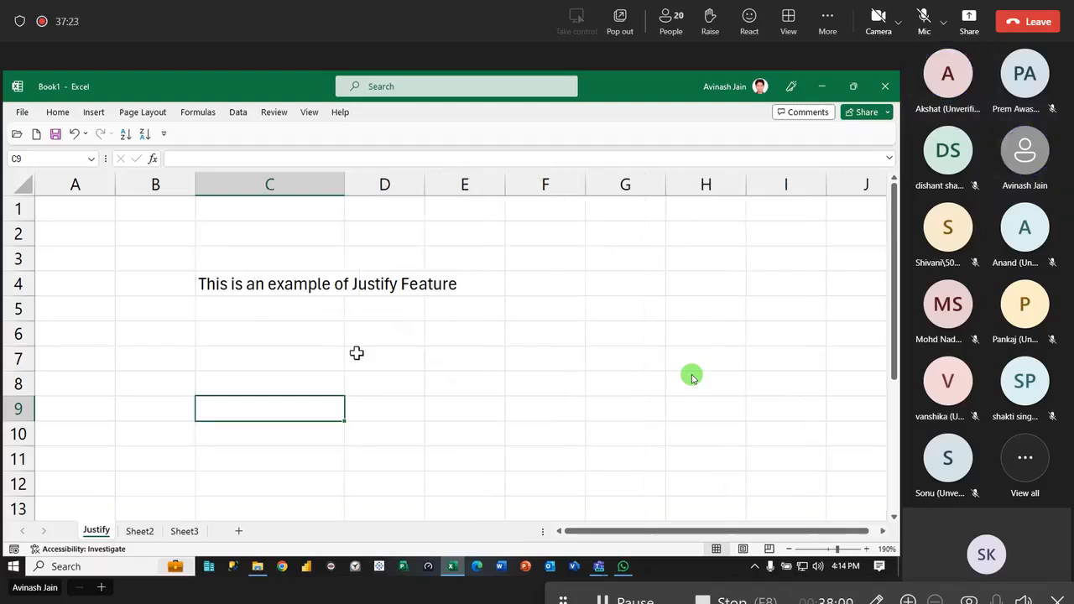
pyautogui.click(860, 390)
pyautogui.click(146, 534)
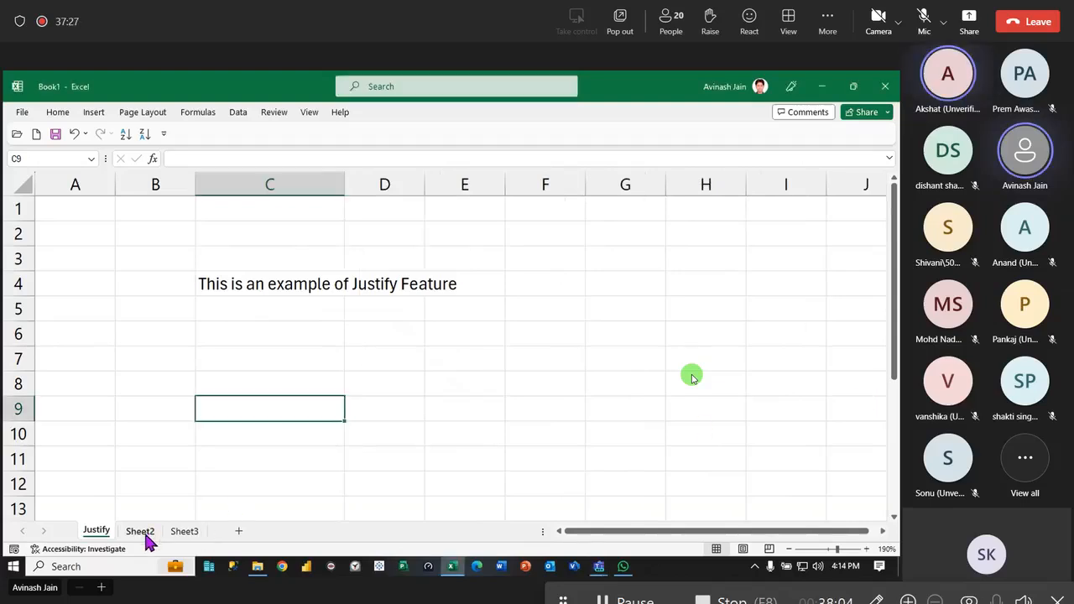
# - Enter the command path "Home -> Editing -> Fill ->Justify" as a heading in cell C1
pyautogui.click(265, 225)
pyautogui.click(286, 213)
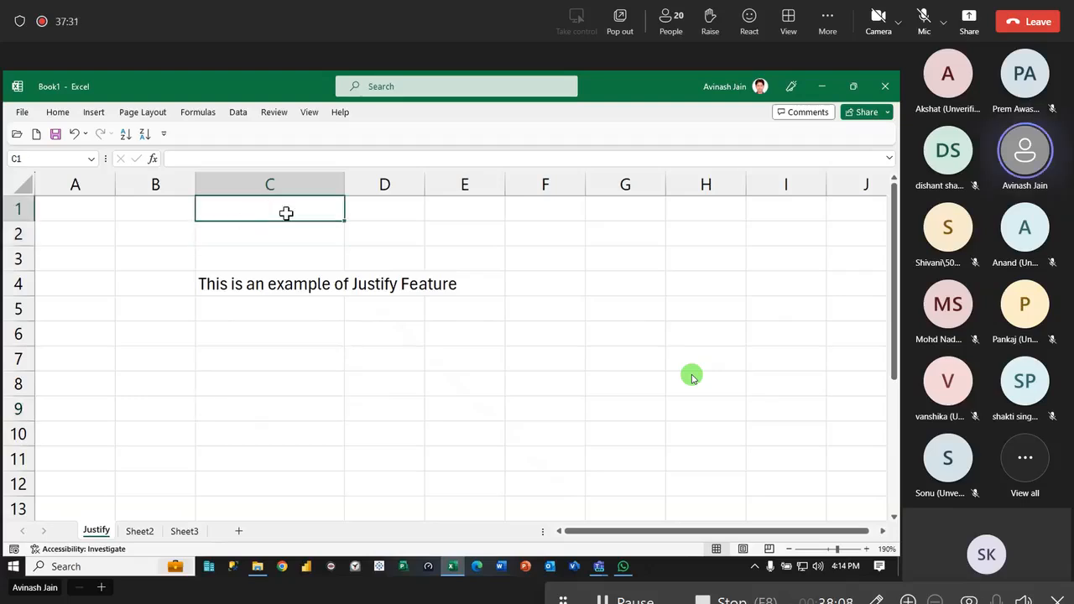
pyautogui.write('HO')
pyautogui.press('BackSpace')
pyautogui.write('ome ')
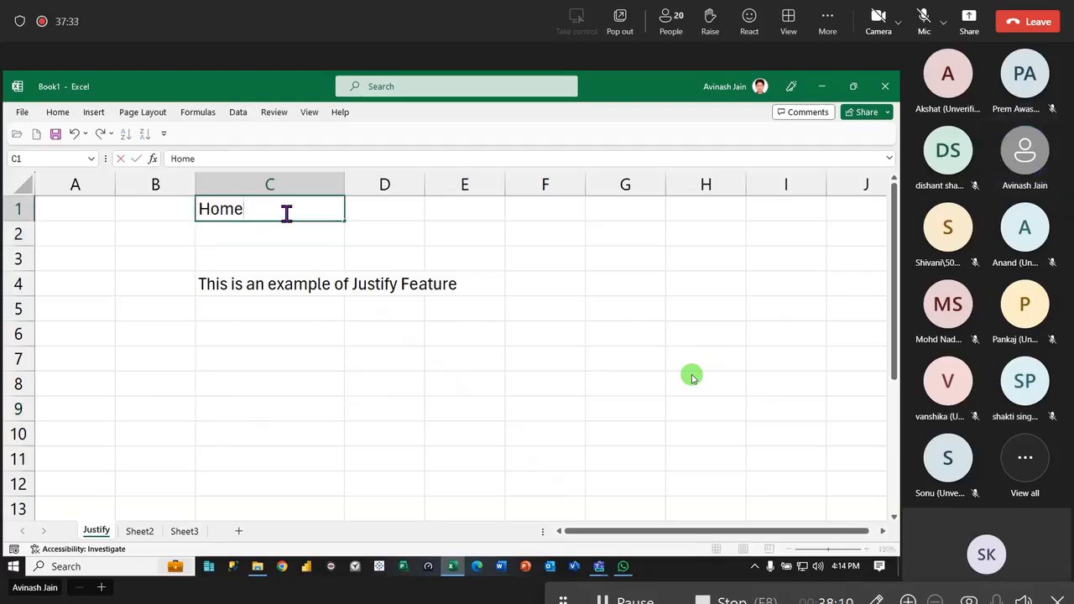
pyautogui.write('-> Edi')
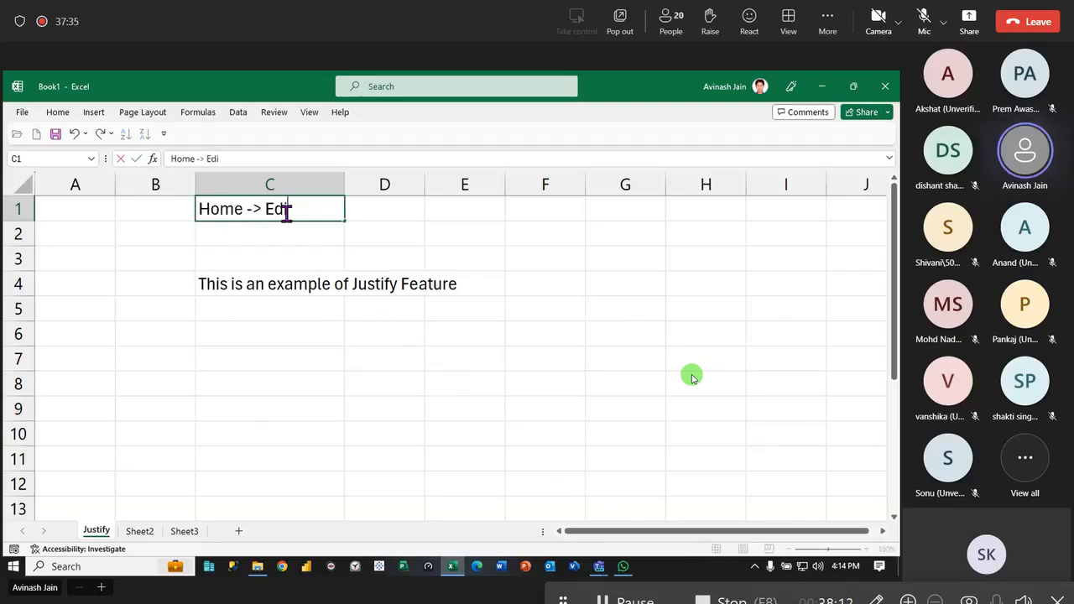
pyautogui.write('ting -> Fill ->Justify')
pyautogui.press('Return')
# - Format the heading across C1:F1 as merged and centred, bold, with a light pink fill and all borders
pyautogui.moveTo(218, 208); pyautogui.dragTo(543, 209)
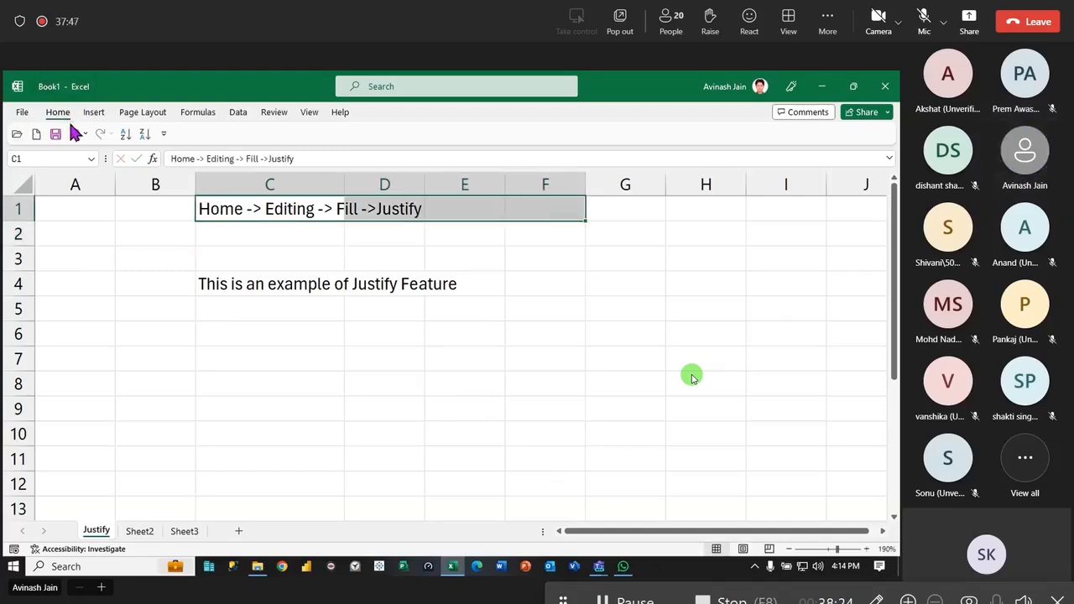
pyautogui.click(57, 112)
pyautogui.click(337, 159)
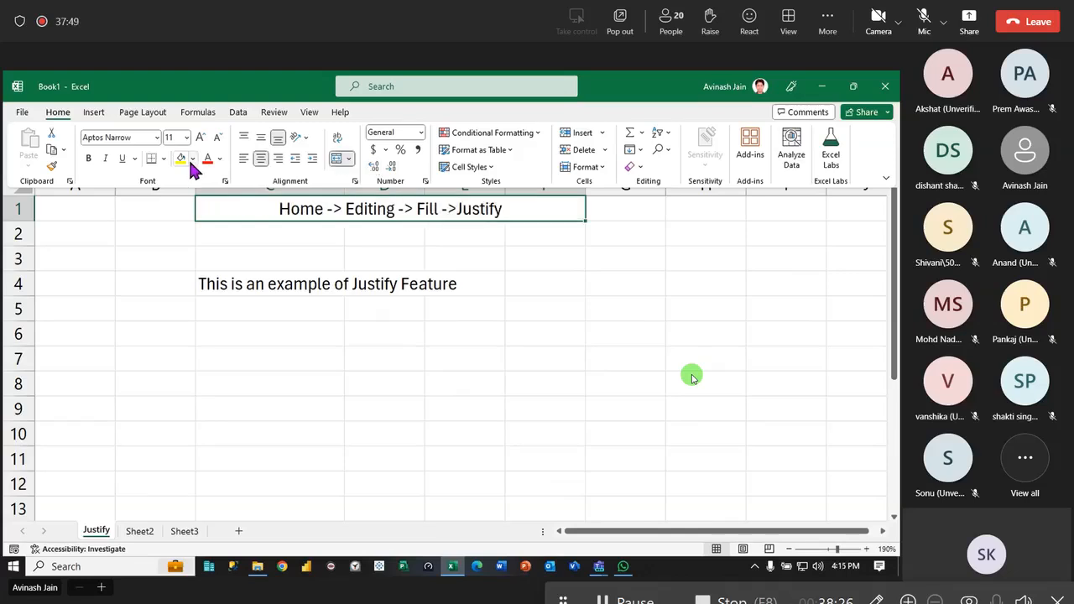
pyautogui.click(193, 160)
pyautogui.click(268, 228)
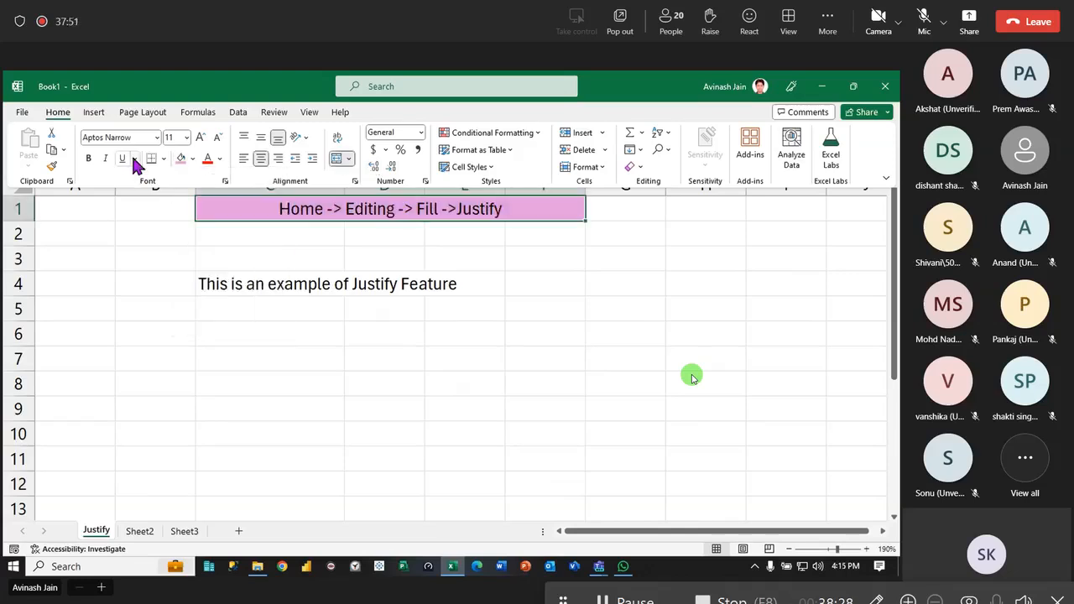
pyautogui.click(88, 159)
pyautogui.click(164, 159)
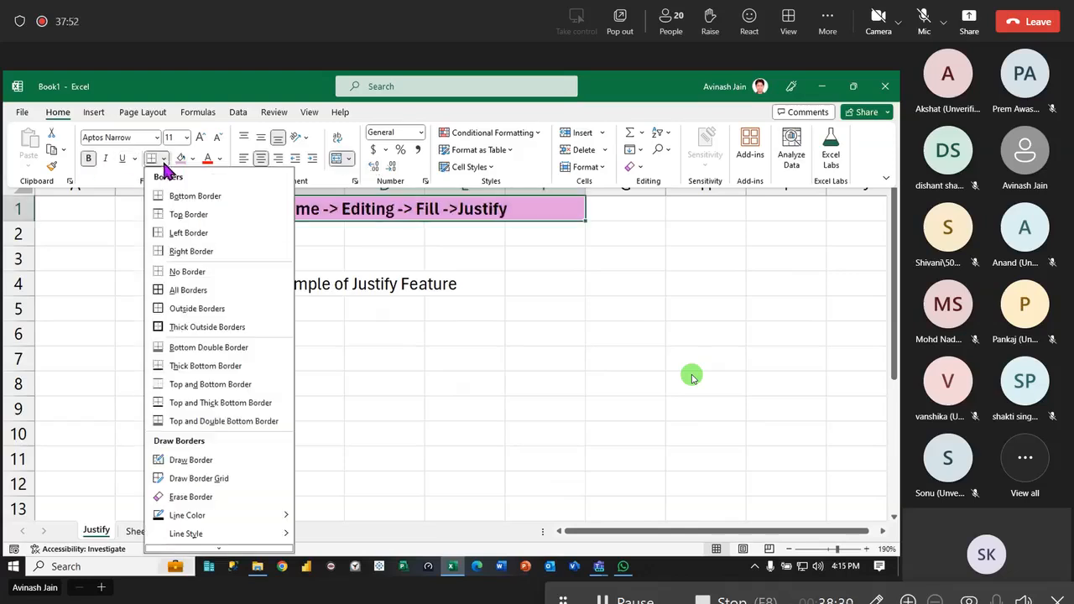
pyautogui.click(181, 290)
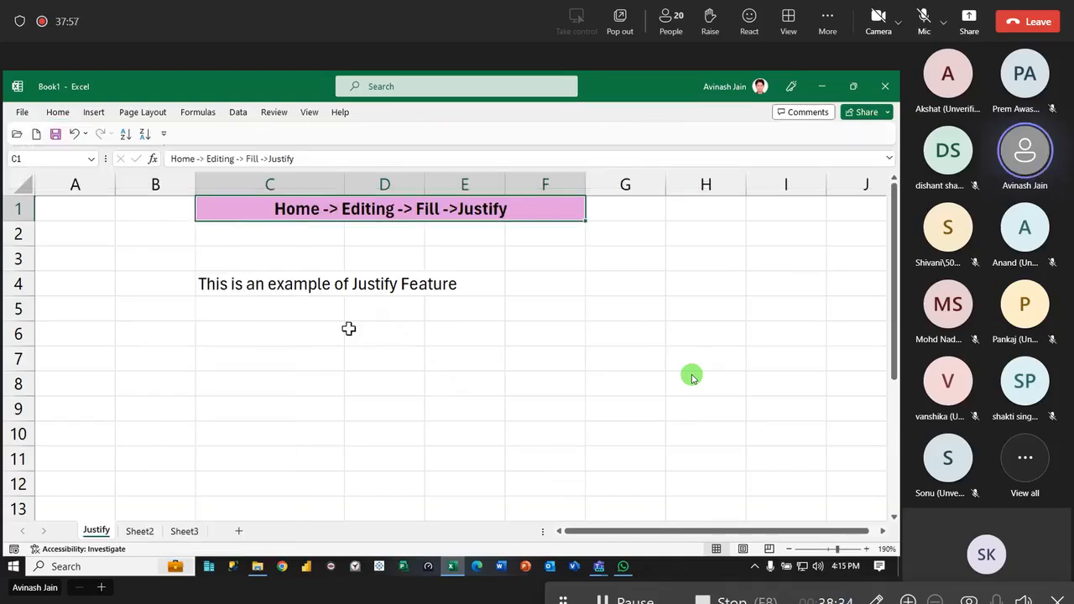
# - Rename Sheet2 as "Date & Time Functions" and select cell B1 on it
pyautogui.click(141, 532)
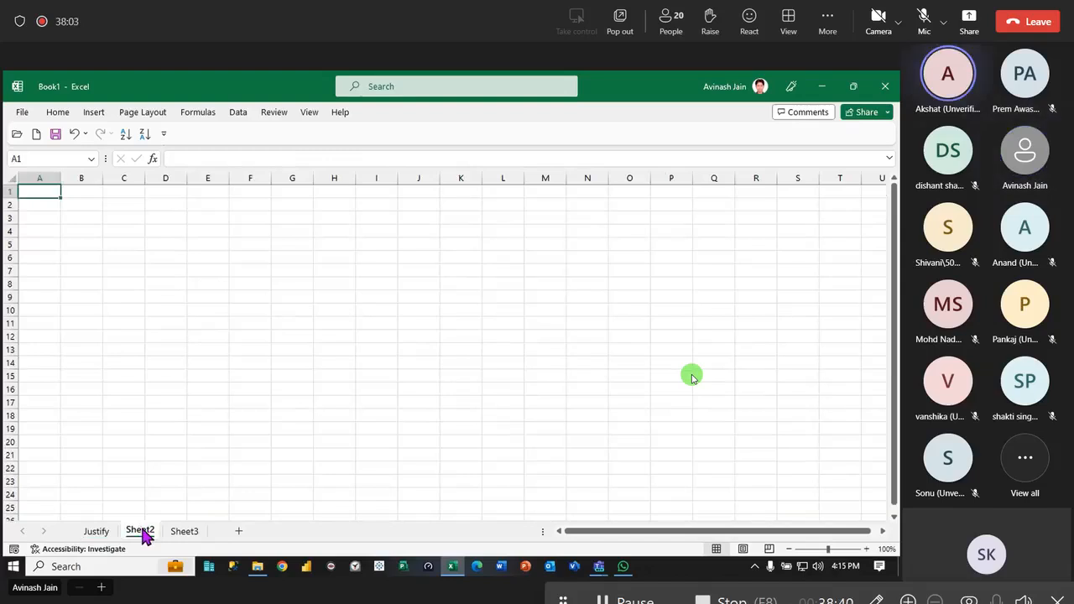
pyautogui.doubleClick(140, 530)
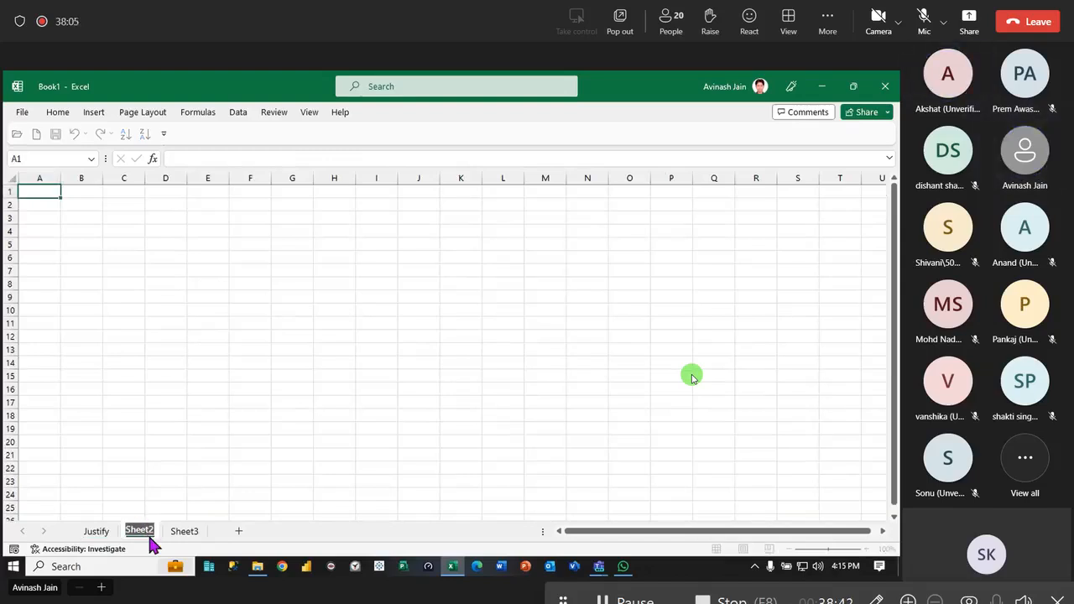
pyautogui.write('Date & Time Functions')
pyautogui.press('Return')
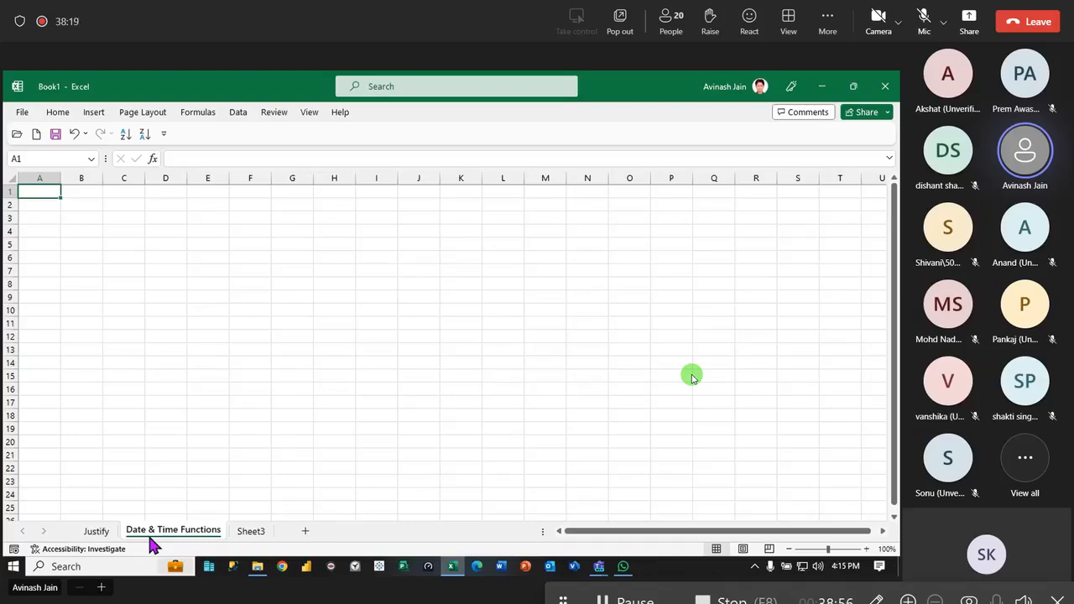
pyautogui.keyDown('ctrl'); pyautogui.scroll(9, 324, 364); pyautogui.keyUp('ctrl')
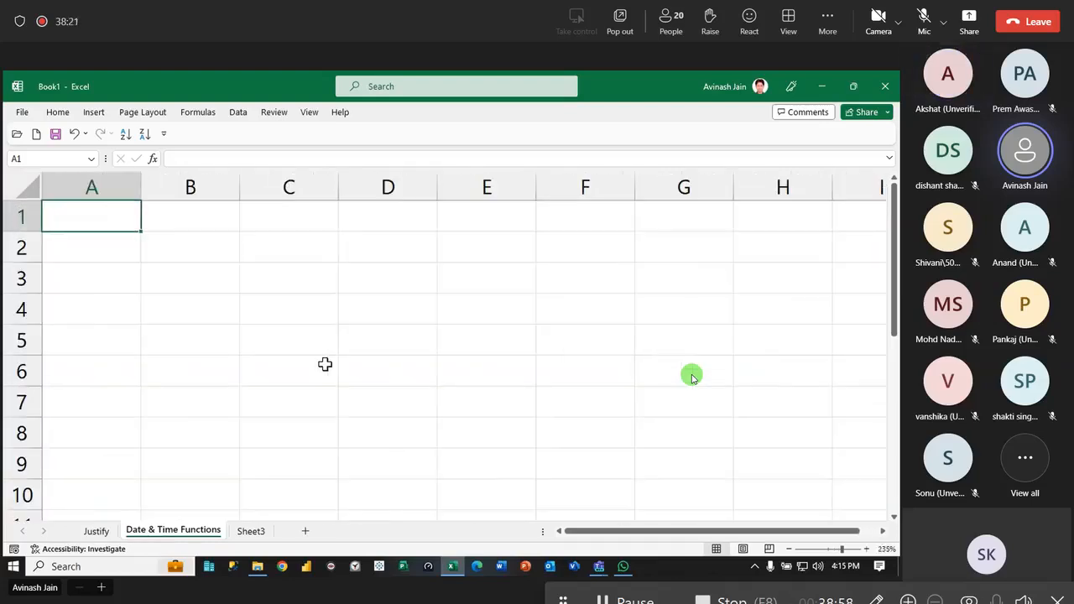
pyautogui.click(171, 213)
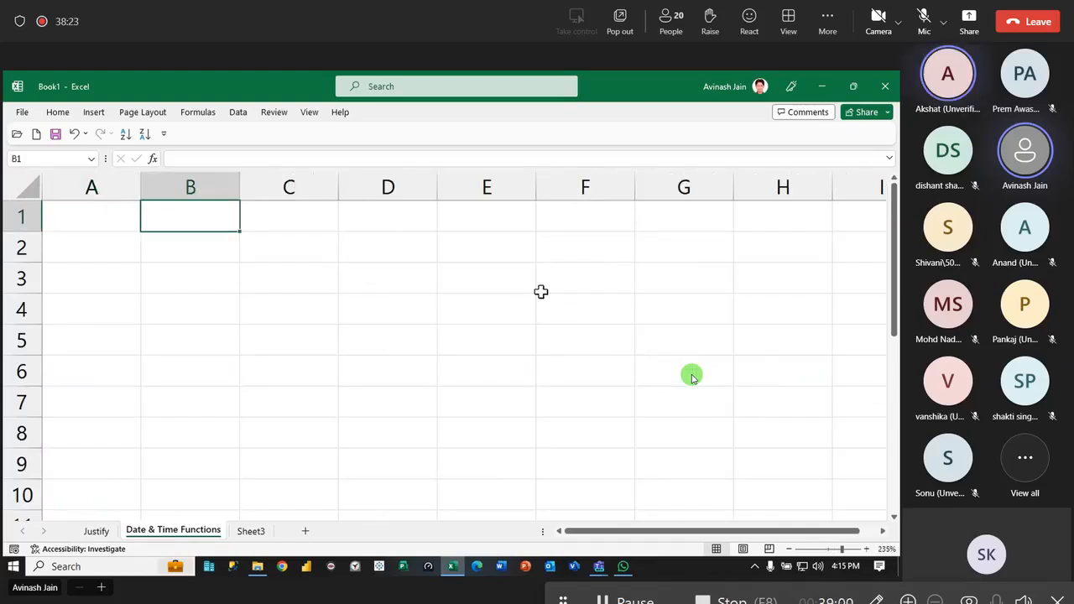
# - Enter the headings "Today" in cell B1 and "Now" in cell C1
pyautogui.write('Today')
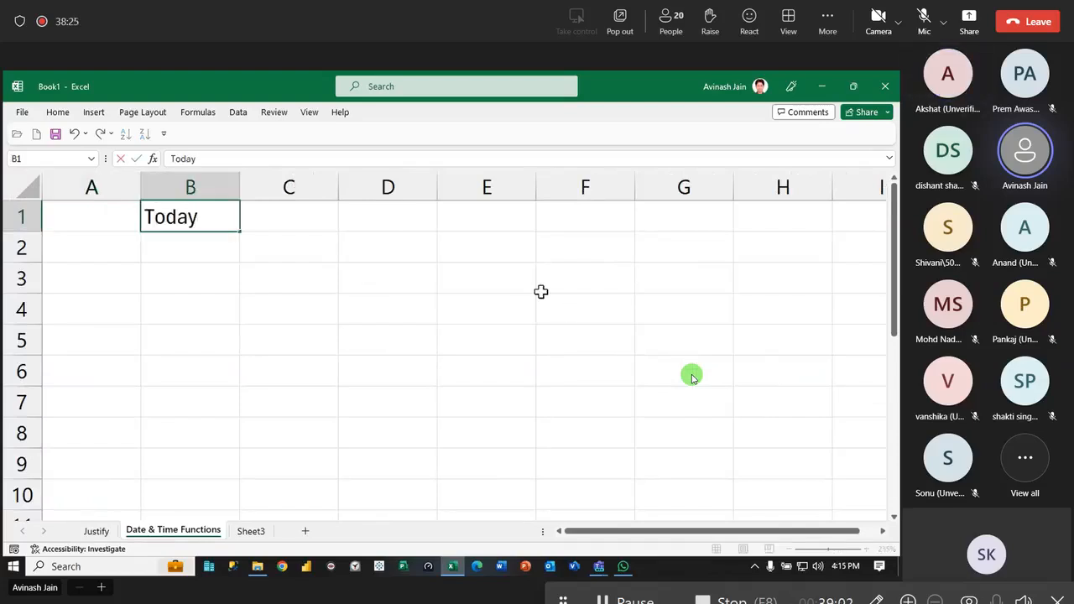
pyautogui.press('Tab')
pyautogui.write('Now')
pyautogui.press('Return')
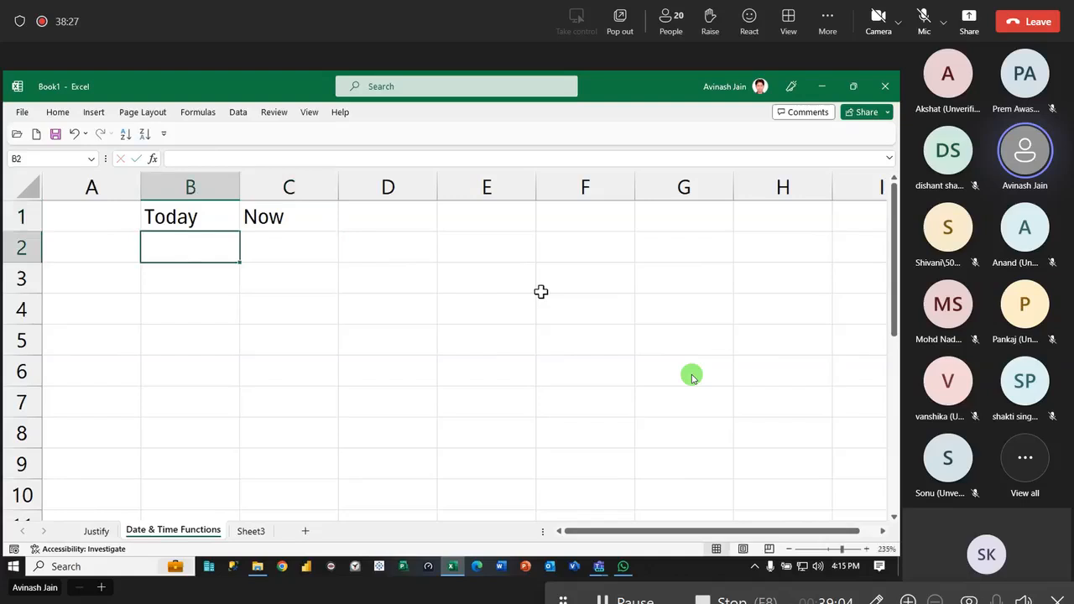
# - Format the headings in B1:C1 as bold and centred, with a light green fill and all borders
pyautogui.moveTo(172, 220); pyautogui.dragTo(296, 211)
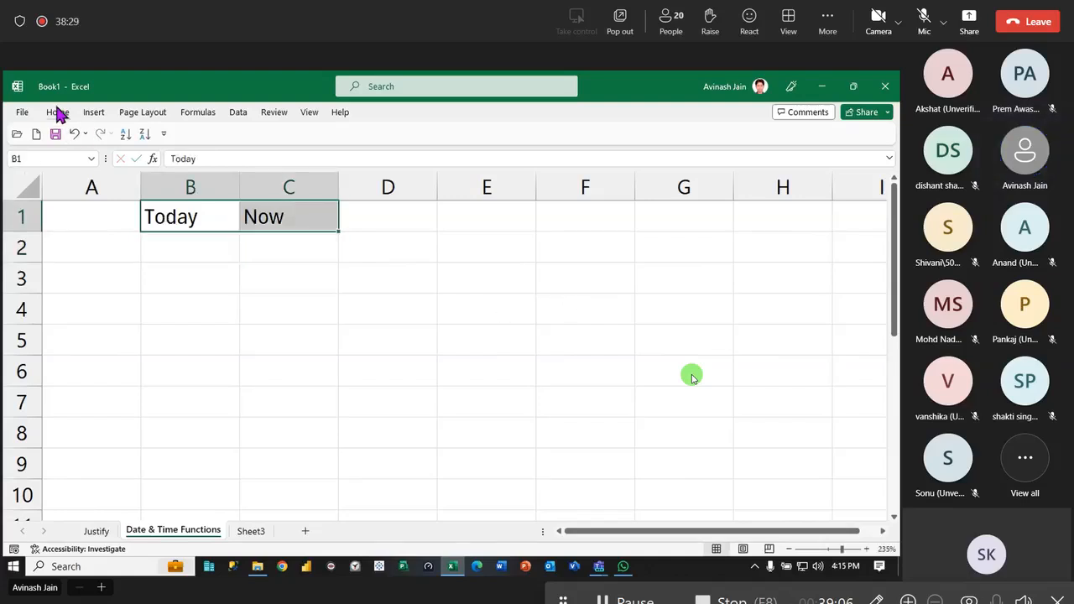
pyautogui.click(58, 112)
pyautogui.click(194, 159)
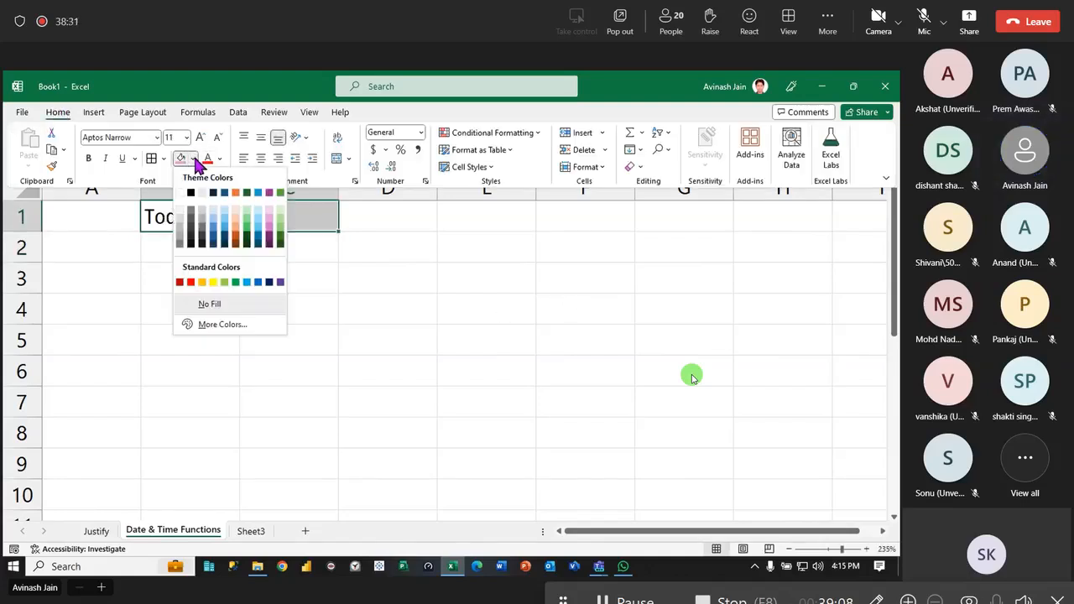
pyautogui.click(280, 222)
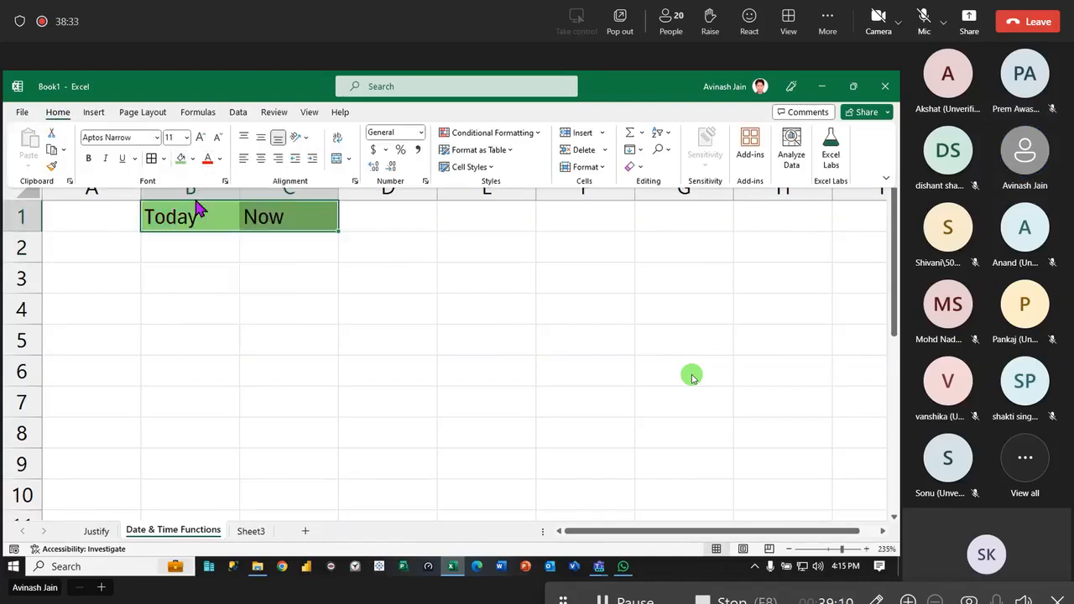
pyautogui.click(260, 159)
pyautogui.click(87, 160)
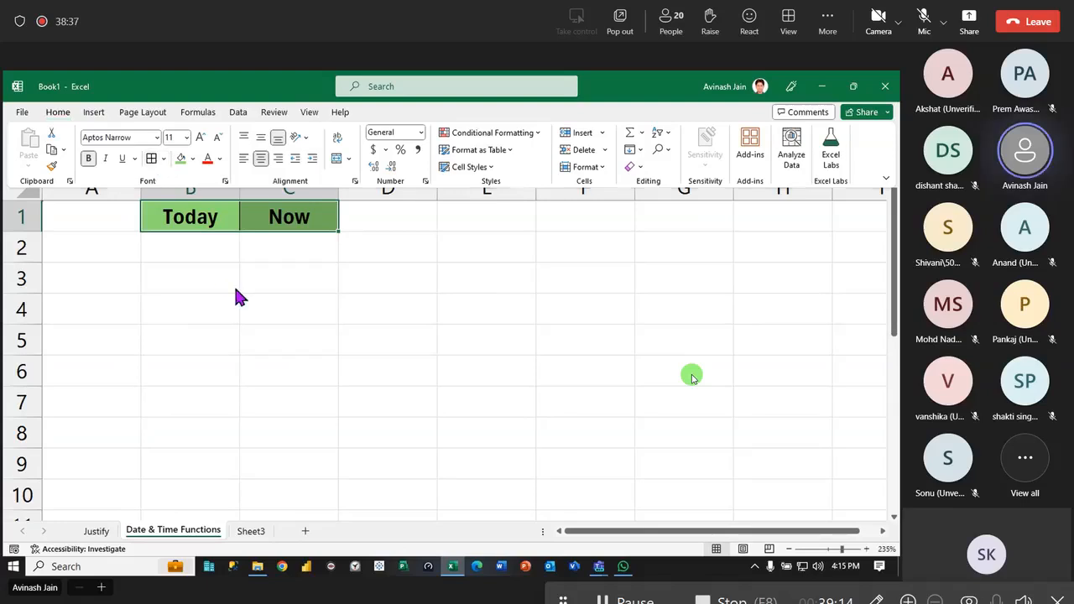
# - Enter the formula =TODAY() in cell B2
pyautogui.click(201, 246)
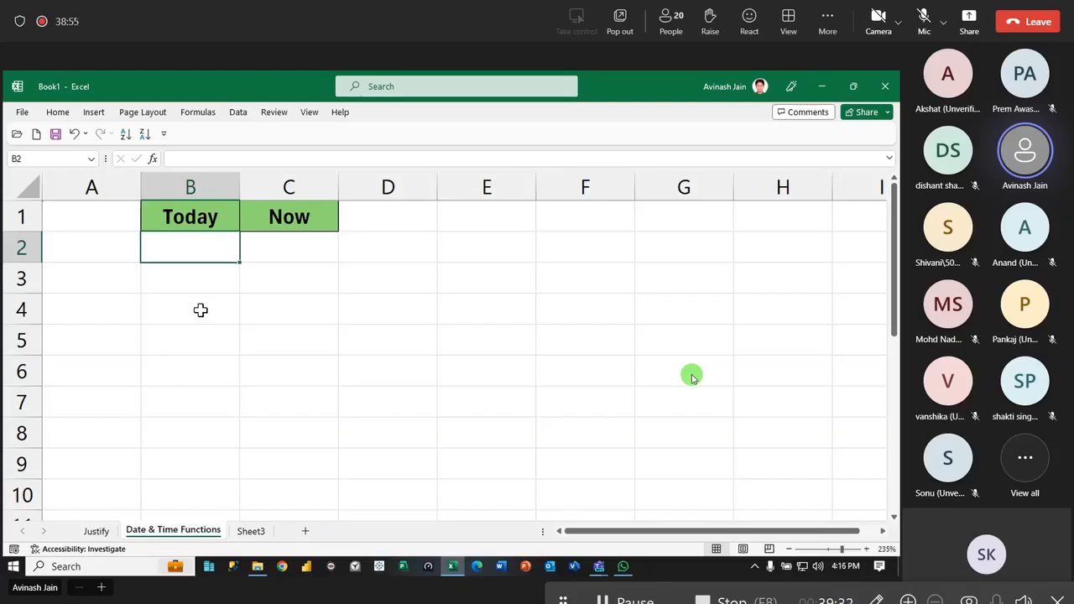
pyautogui.write('=tod')
pyautogui.press('Tab')
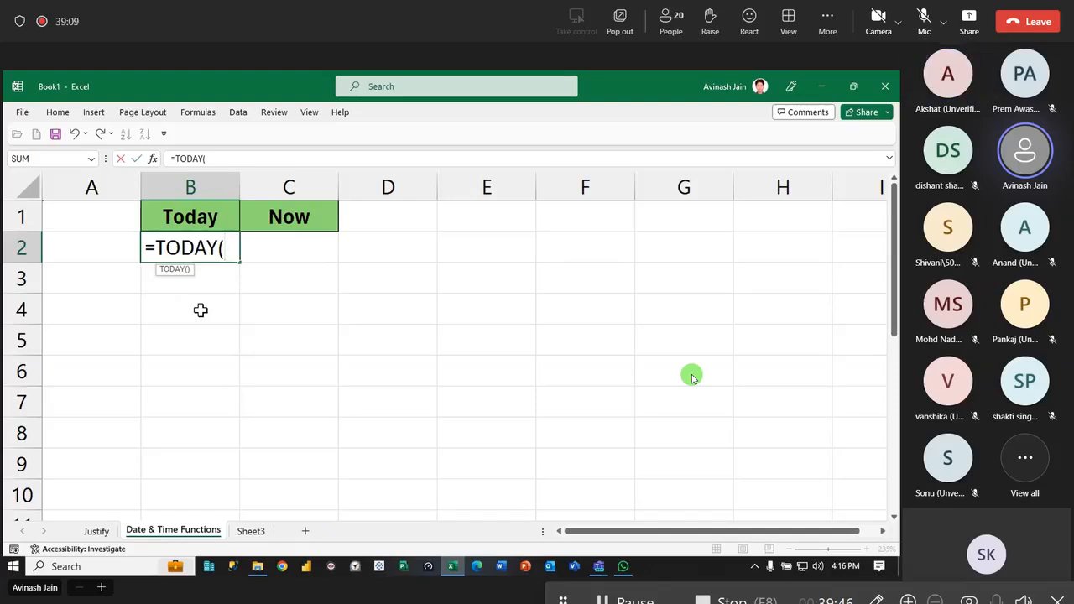
pyautogui.press('Return')
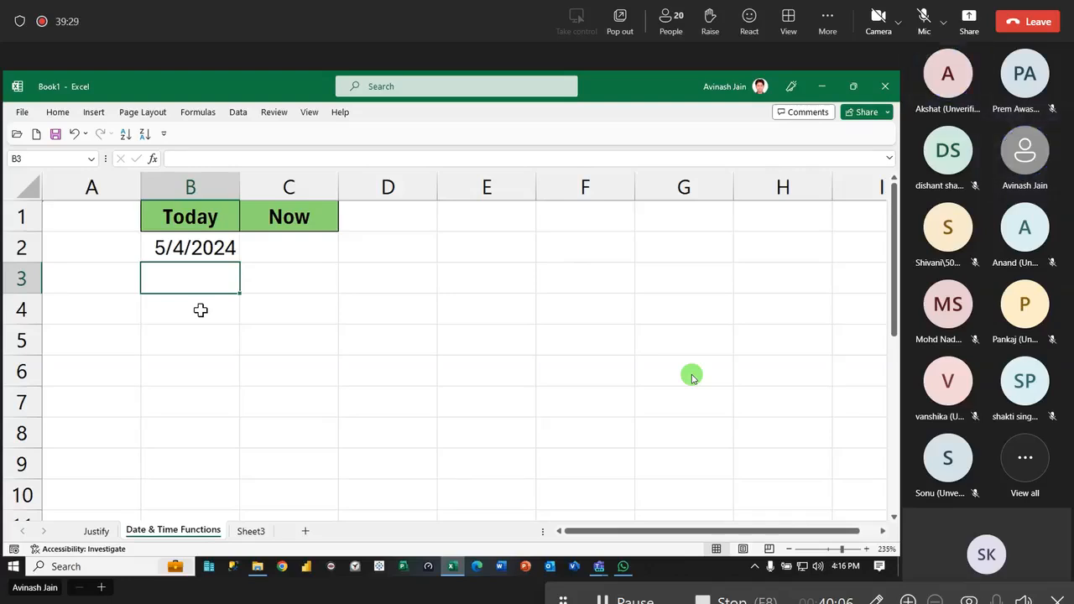
# - Open the Windows Region settings and set the country or region to India
pyautogui.press('super+s')
pyautogui.write('regi')
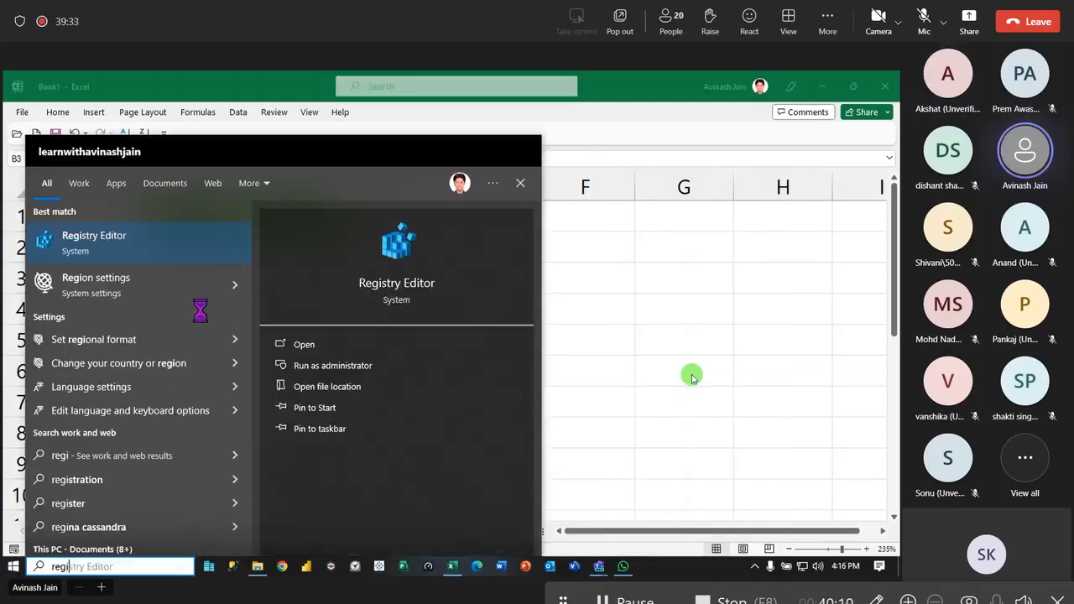
pyautogui.press('Down')
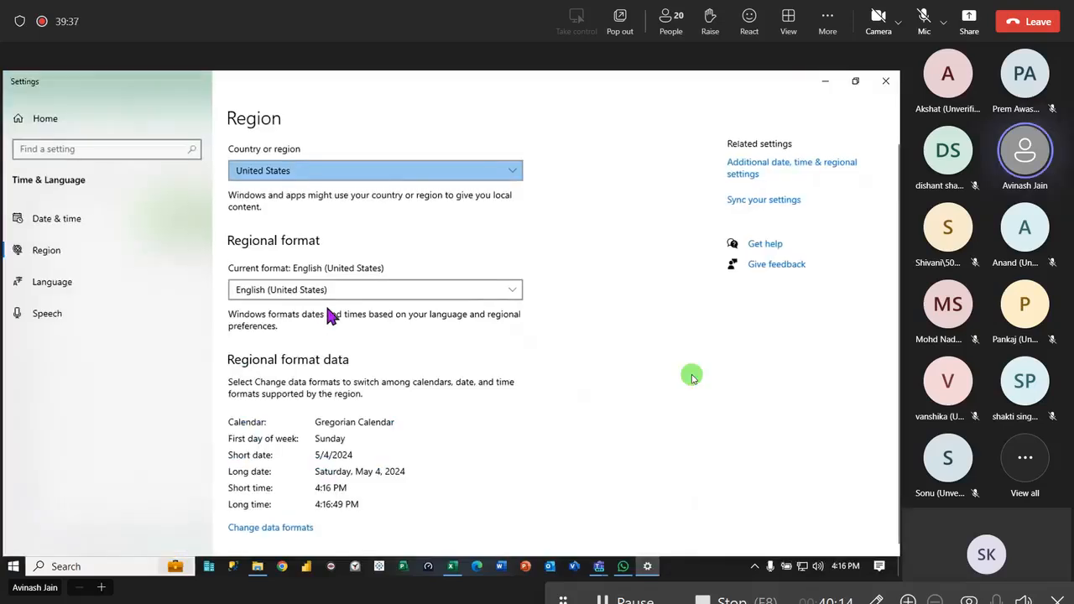
pyautogui.click(376, 290)
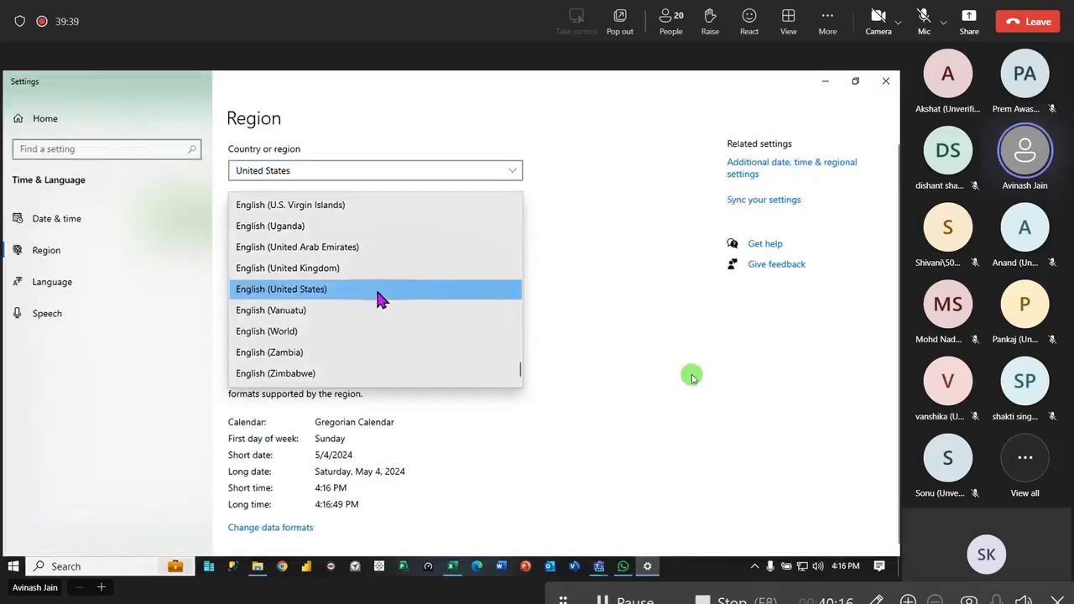
pyautogui.click(372, 168)
pyautogui.click(369, 167)
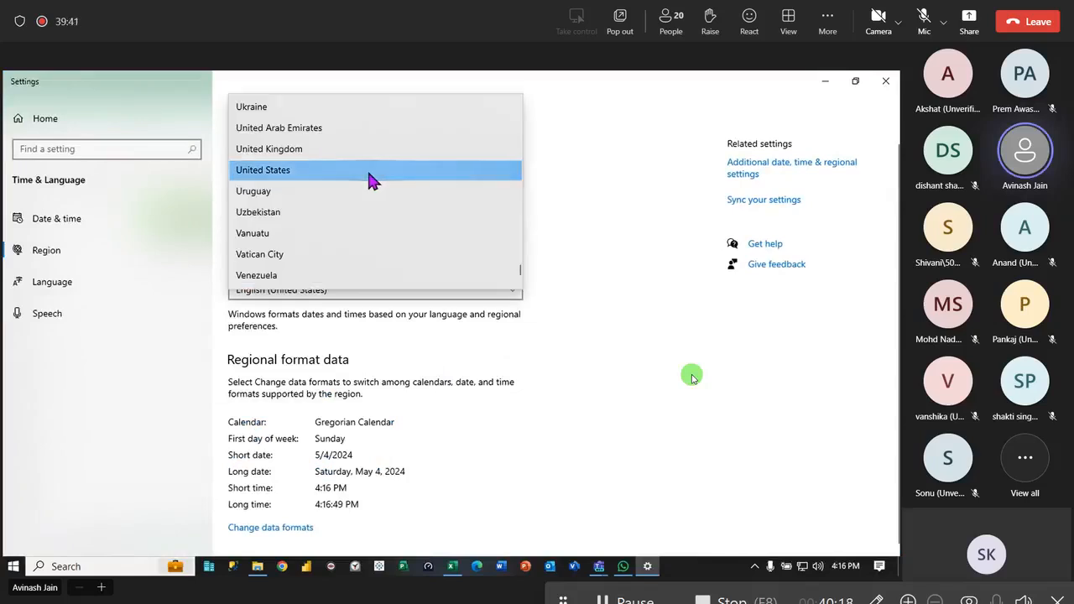
pyautogui.press('i')
pyautogui.click(349, 195)
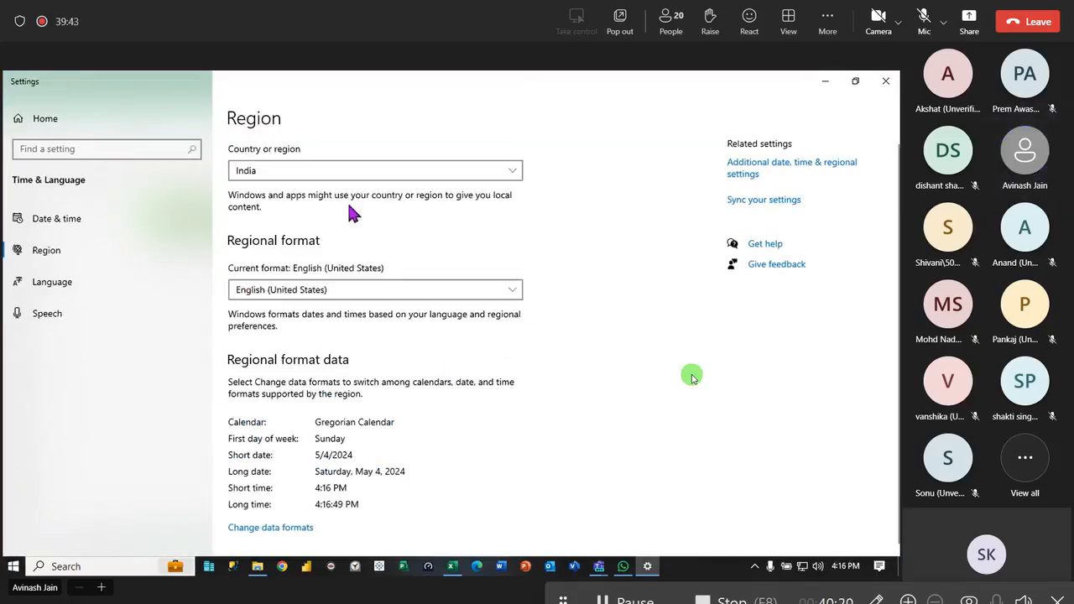
# - Set the Windows regional format to English (India), close the settings and return to the workbook
pyautogui.click(408, 290)
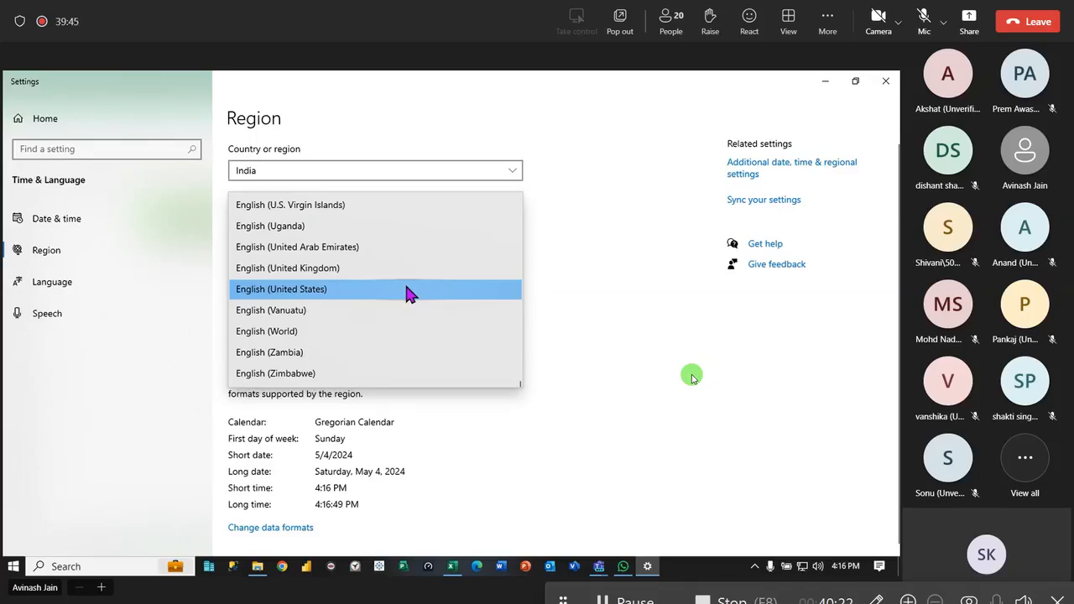
pyautogui.scroll(10, 378, 319)
pyautogui.scroll(9, 374, 324)
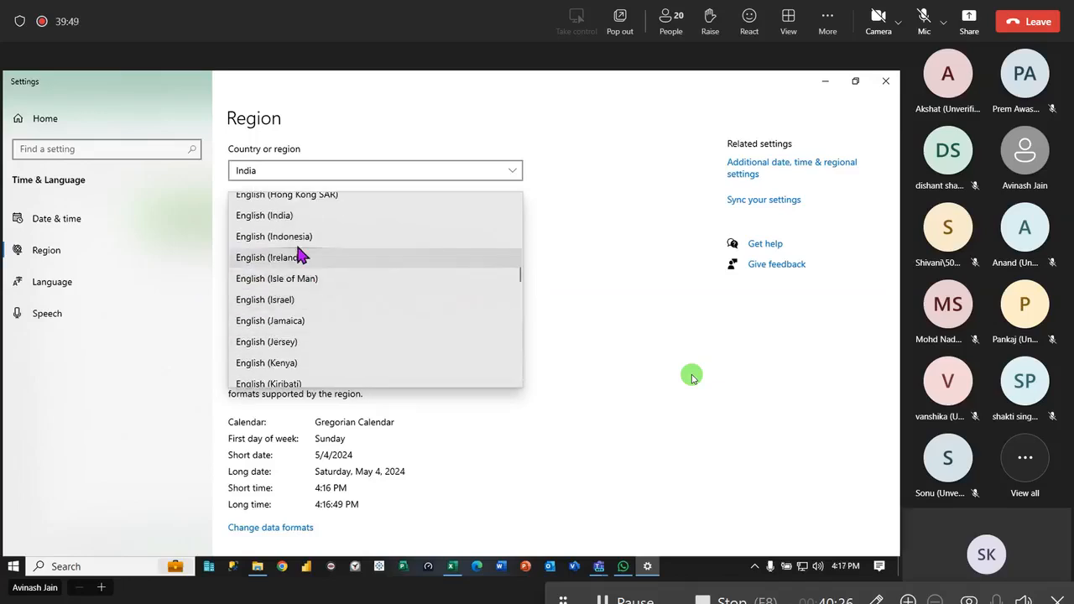
pyautogui.click(306, 216)
pyautogui.click(885, 80)
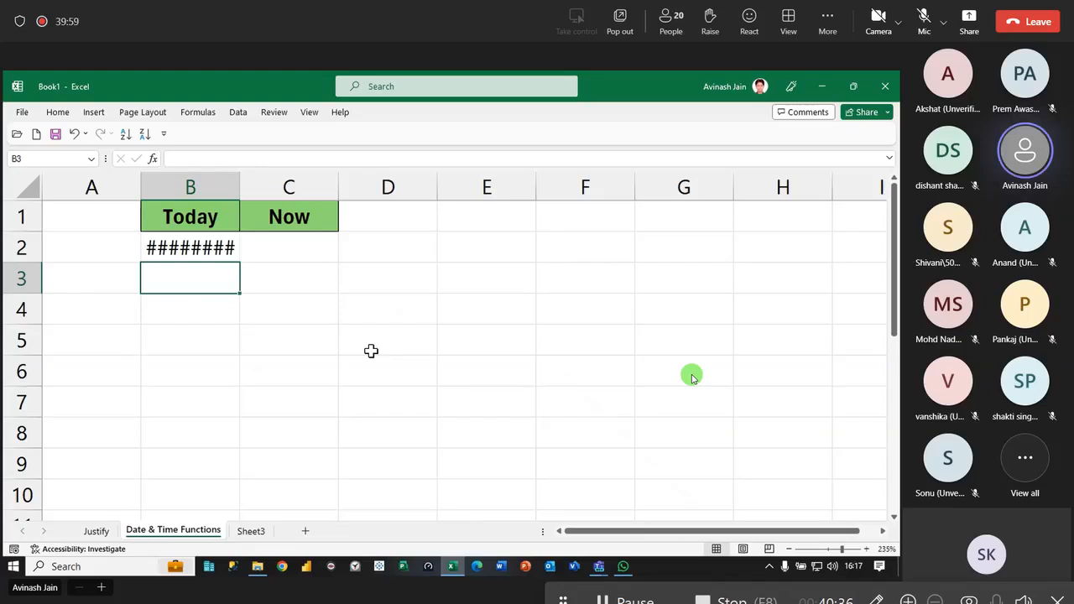
# - Autofit column B to show the full date and add borders around cell B2
pyautogui.doubleClick(240, 186)
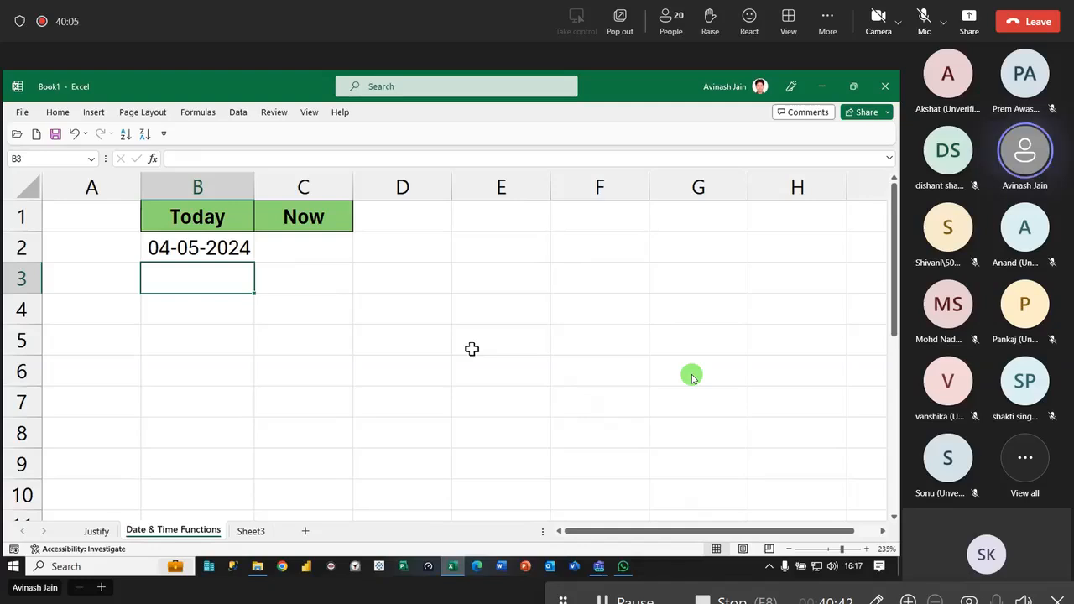
pyautogui.scroll(-2, 334, 357)
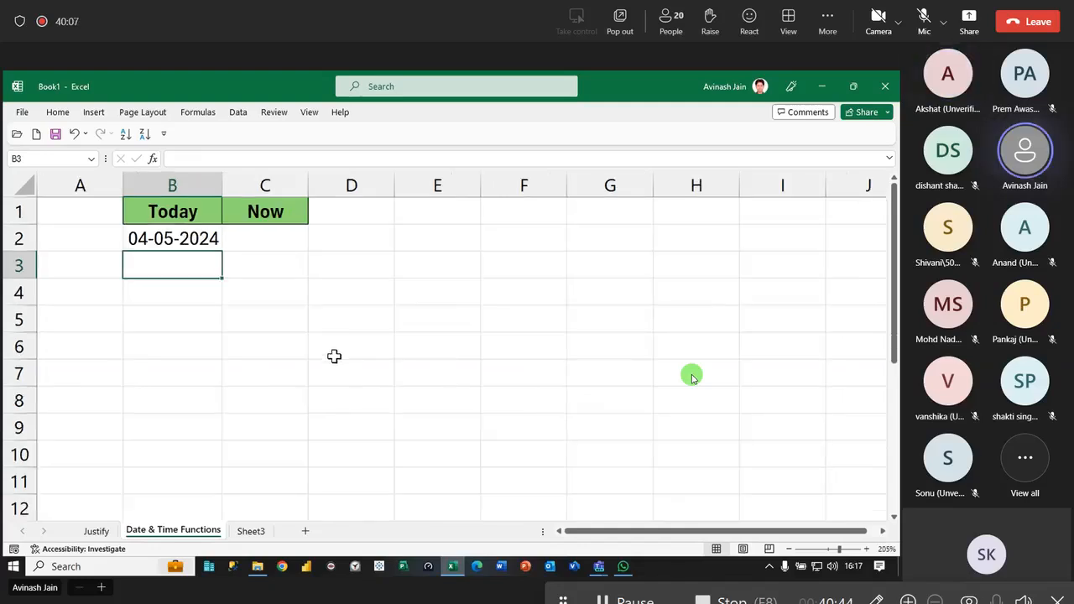
pyautogui.click(169, 240)
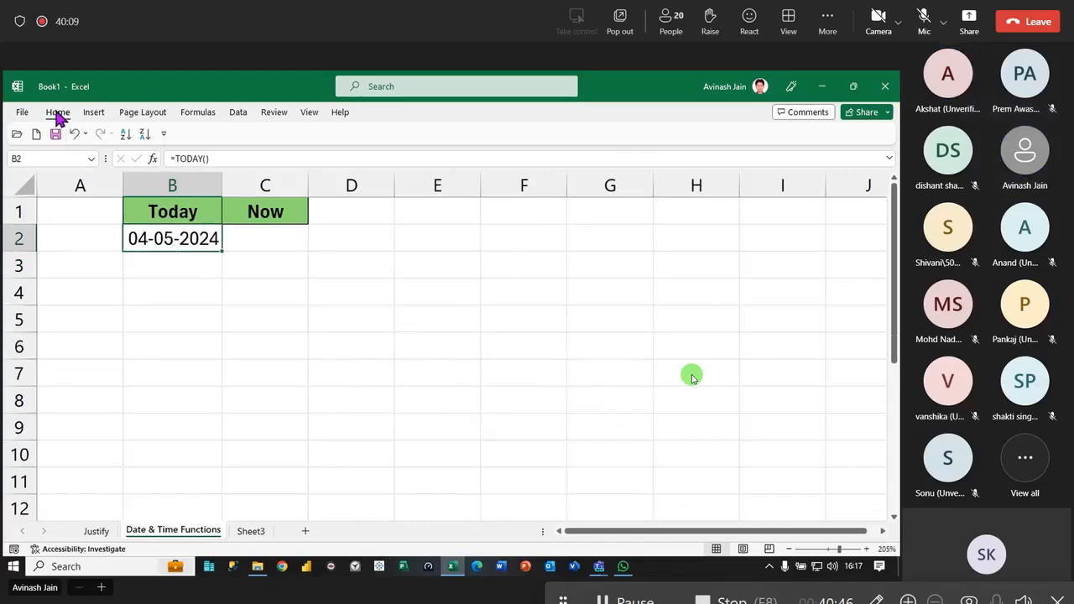
pyautogui.click(57, 115)
pyautogui.click(247, 306)
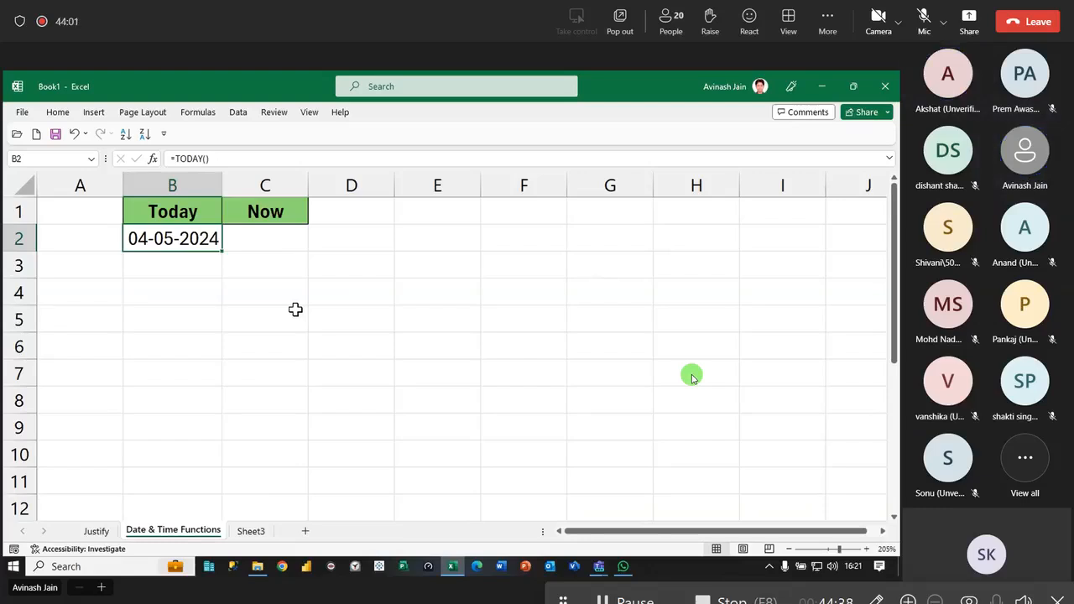
# - Enter the formula =NOW() in cell C2
pyautogui.click(284, 238)
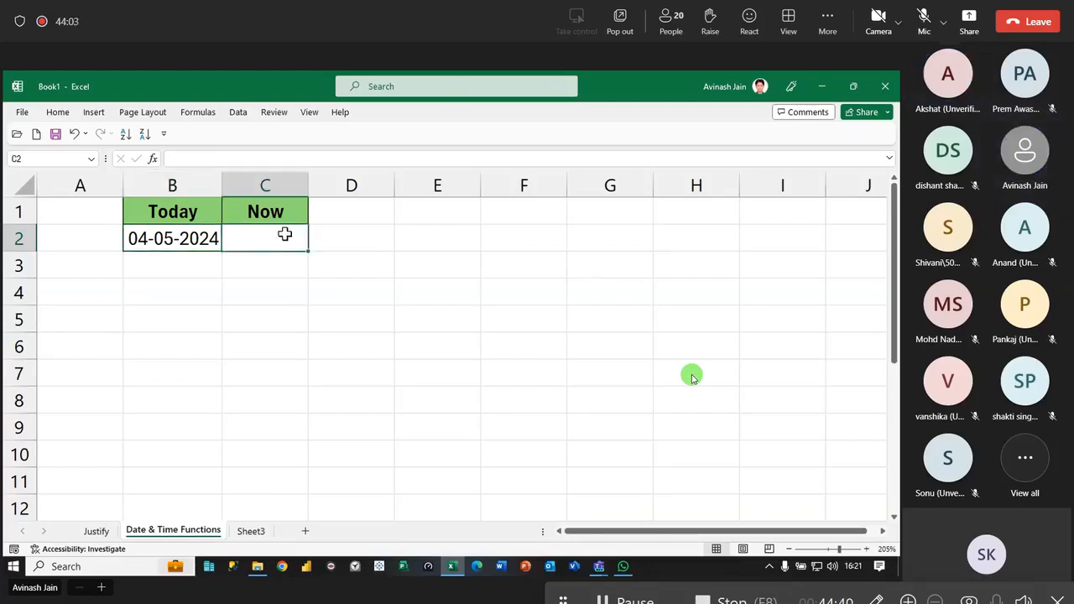
pyautogui.write('=now')
pyautogui.press('Tab')
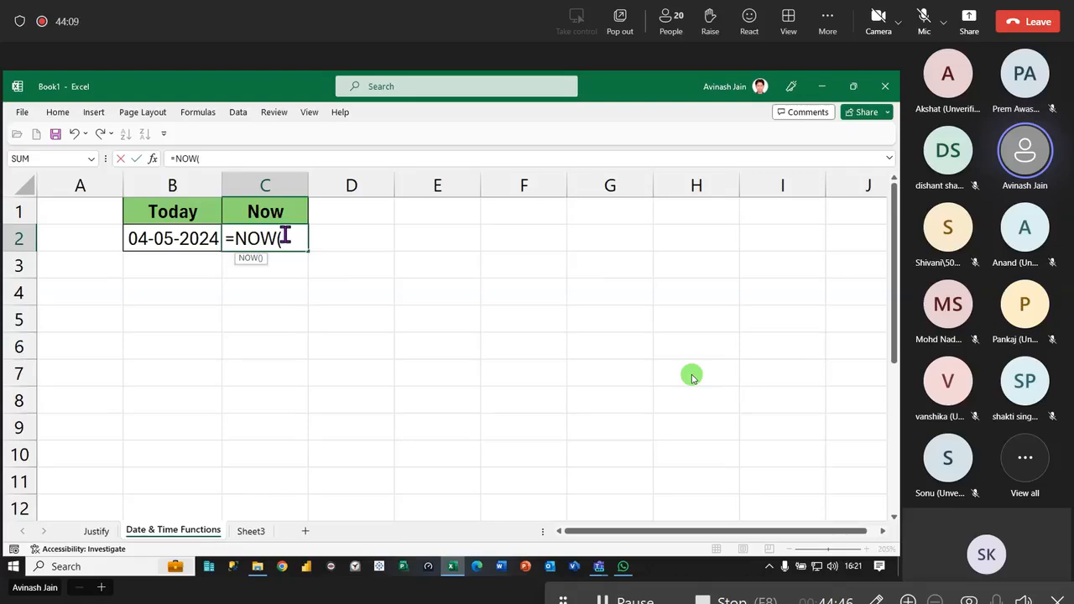
pyautogui.press('Return')
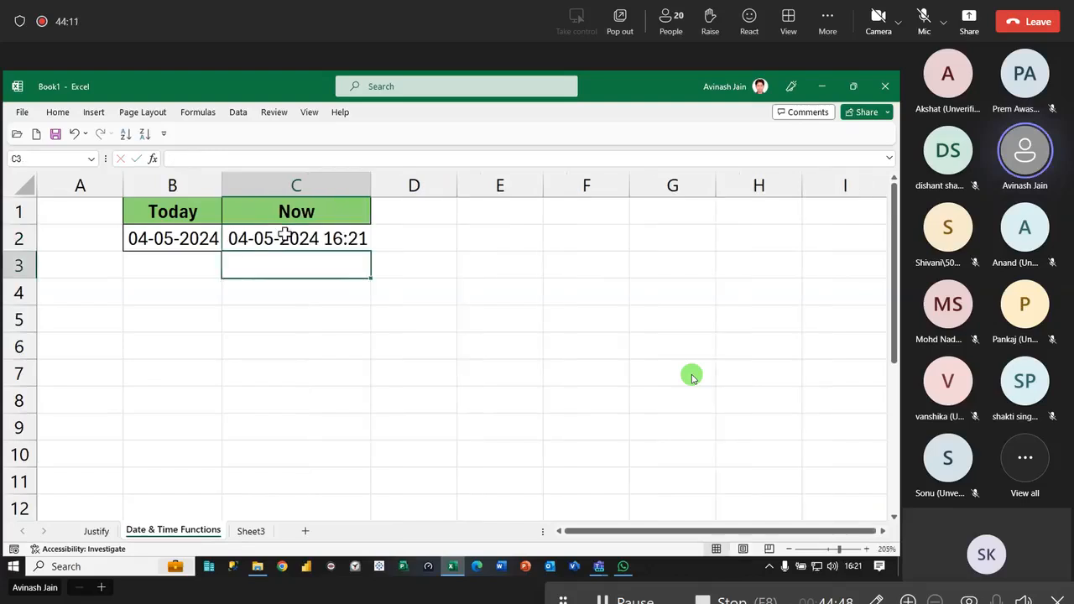
# - Compare the NOW result in C2 with the date and time on the system clock
pyautogui.press('Up')
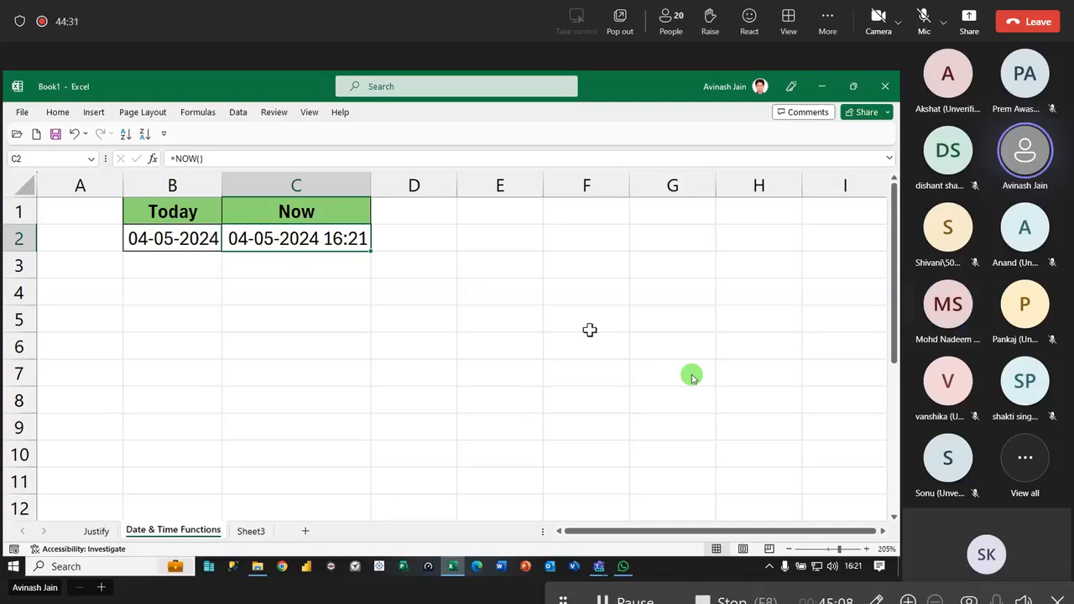
pyautogui.moveTo(855, 572)
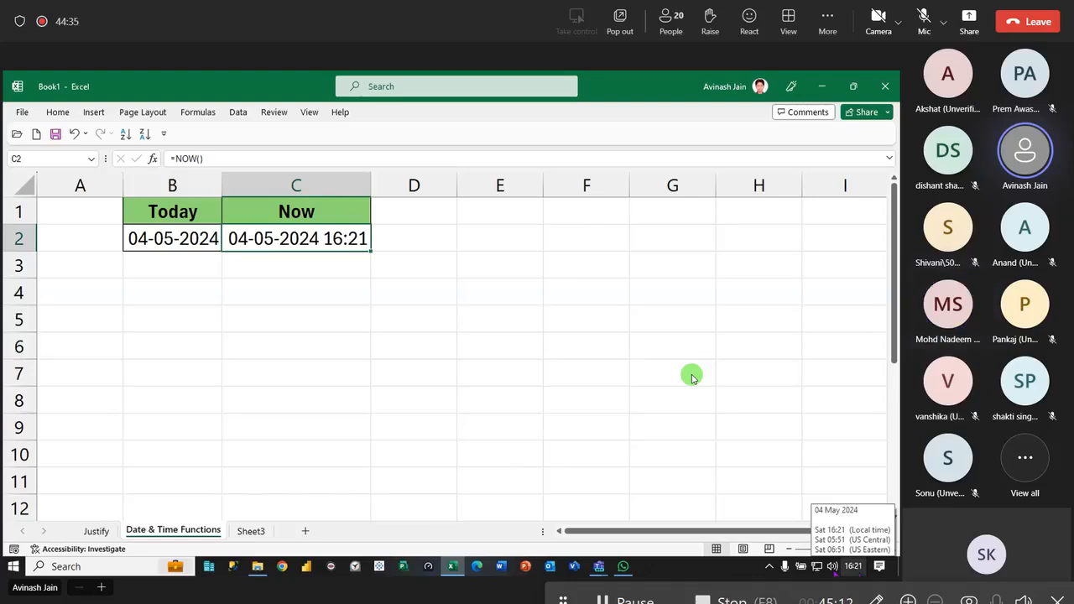
pyautogui.click(677, 454)
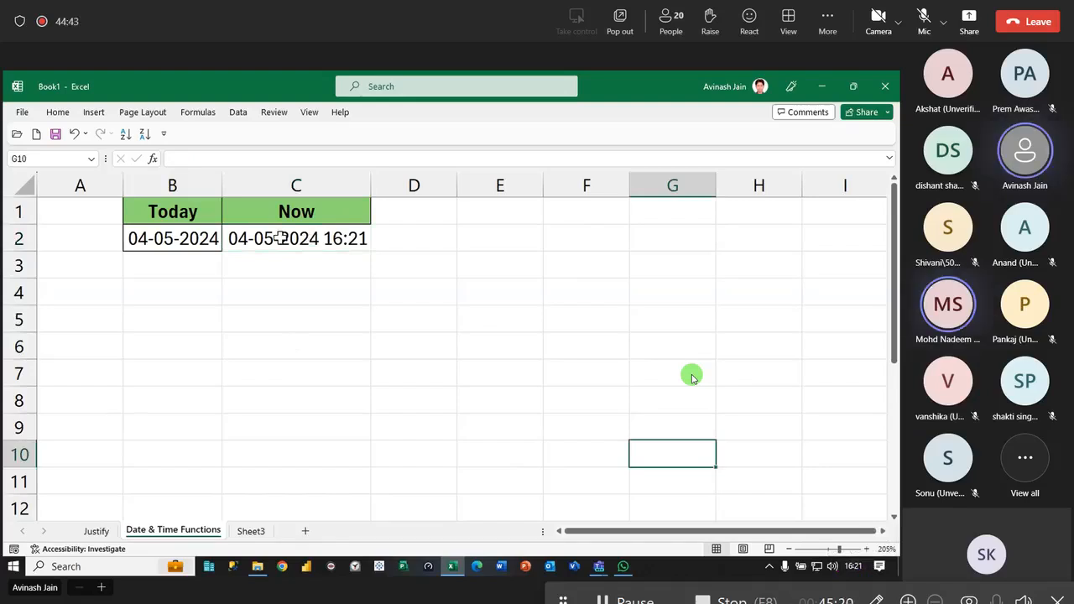
pyautogui.click(599, 566)
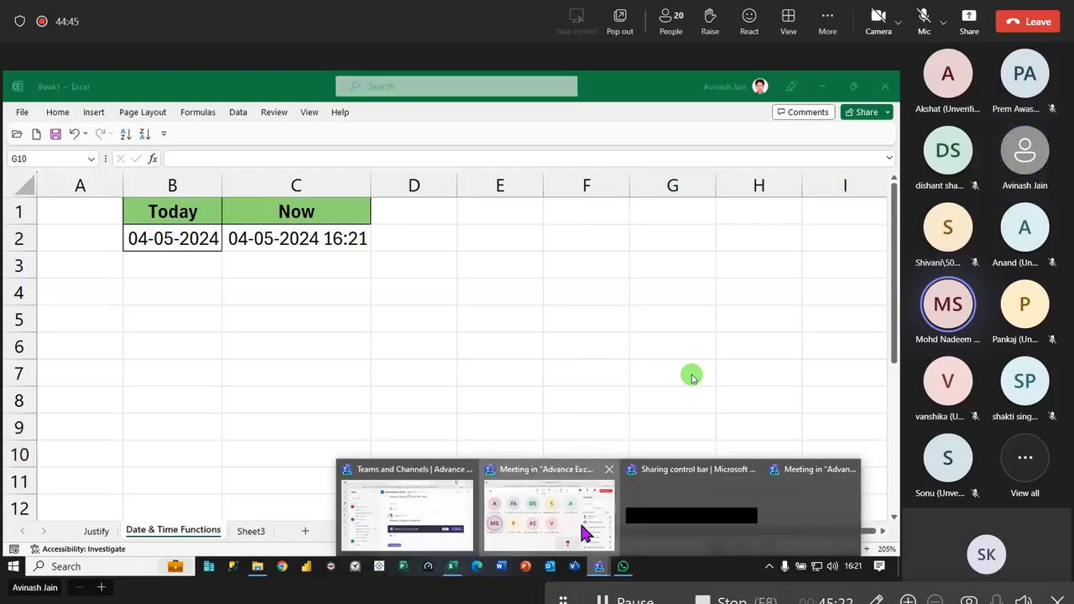
pyautogui.click(547, 508)
pyautogui.hotkey('alt', 'Tab')
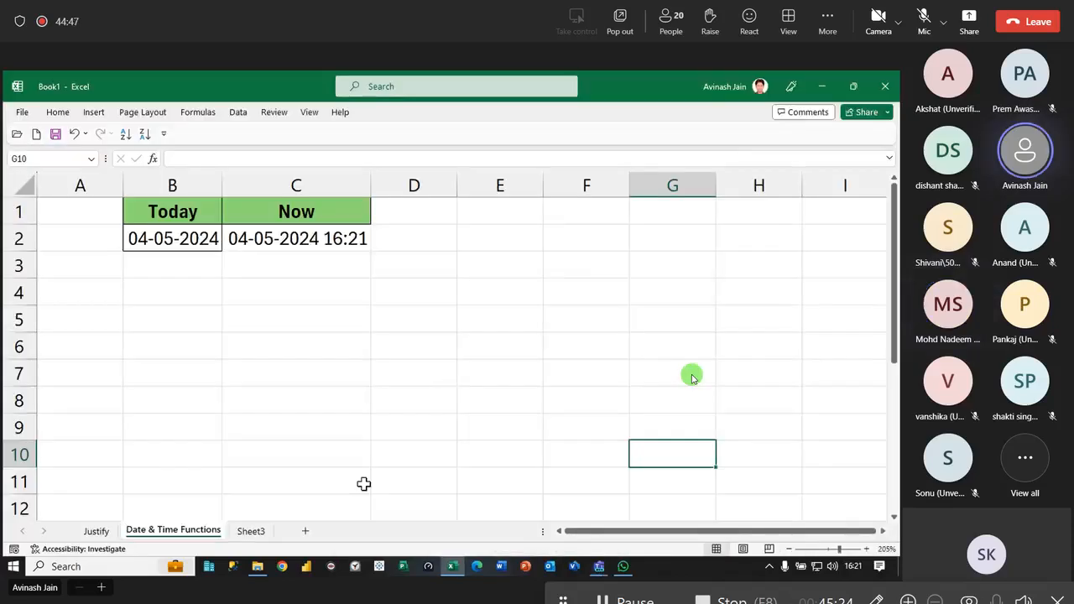
# - Format cell C2 with the custom number format dd-mm-yyyy hh:mm:ss am/pm
pyautogui.click(315, 244)
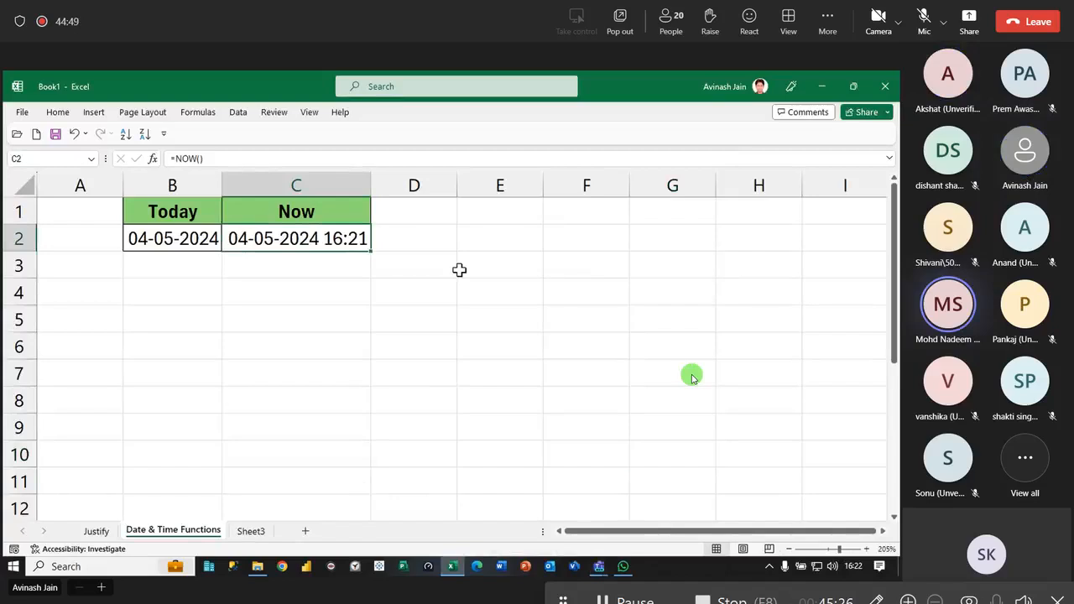
pyautogui.click(59, 115)
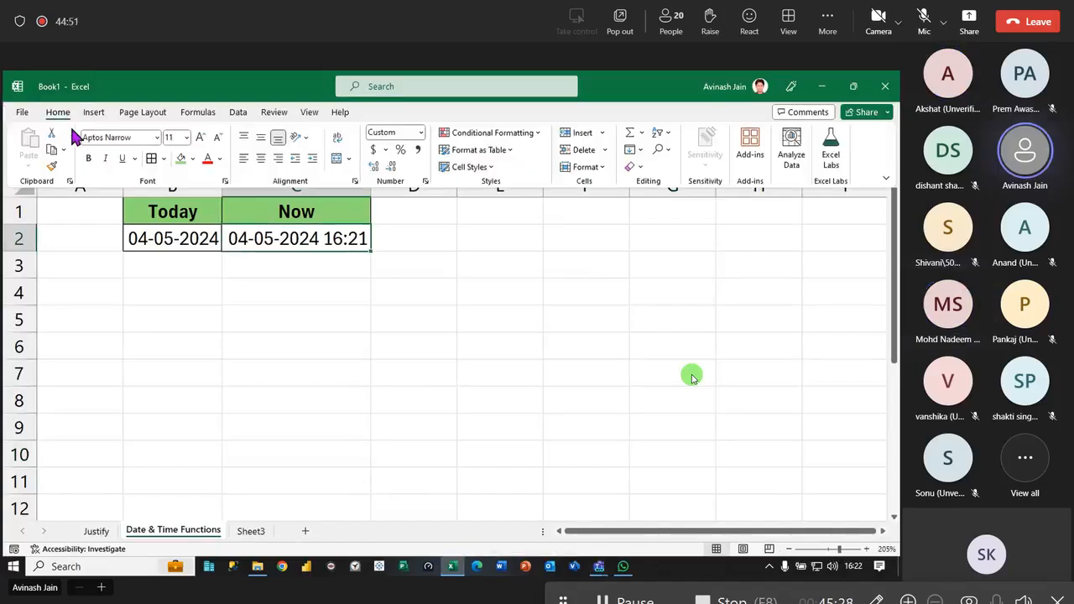
pyautogui.click(326, 310)
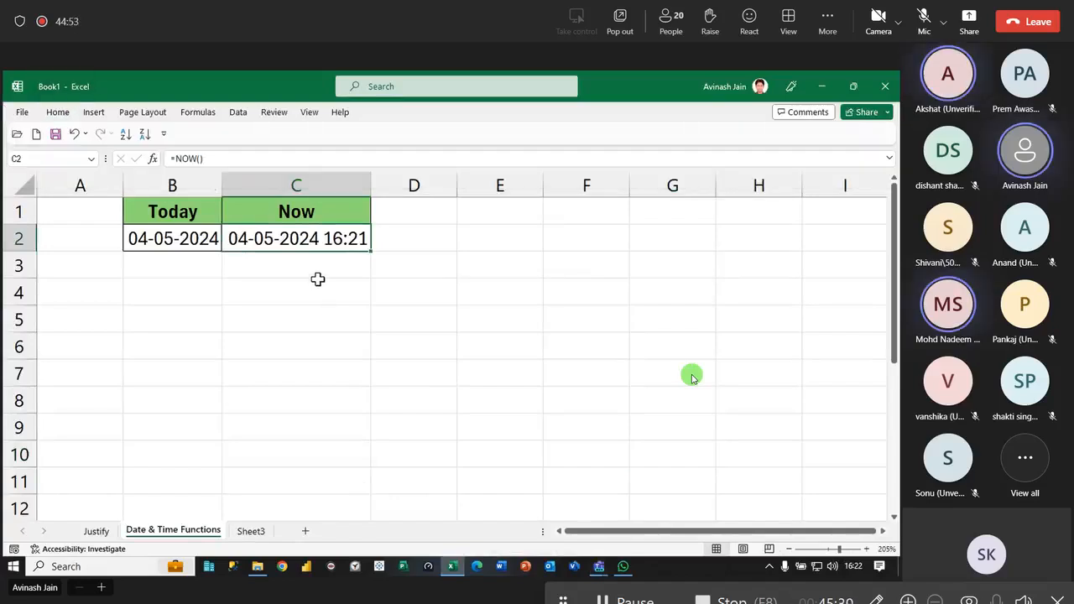
pyautogui.scroll(-1, 317, 279)
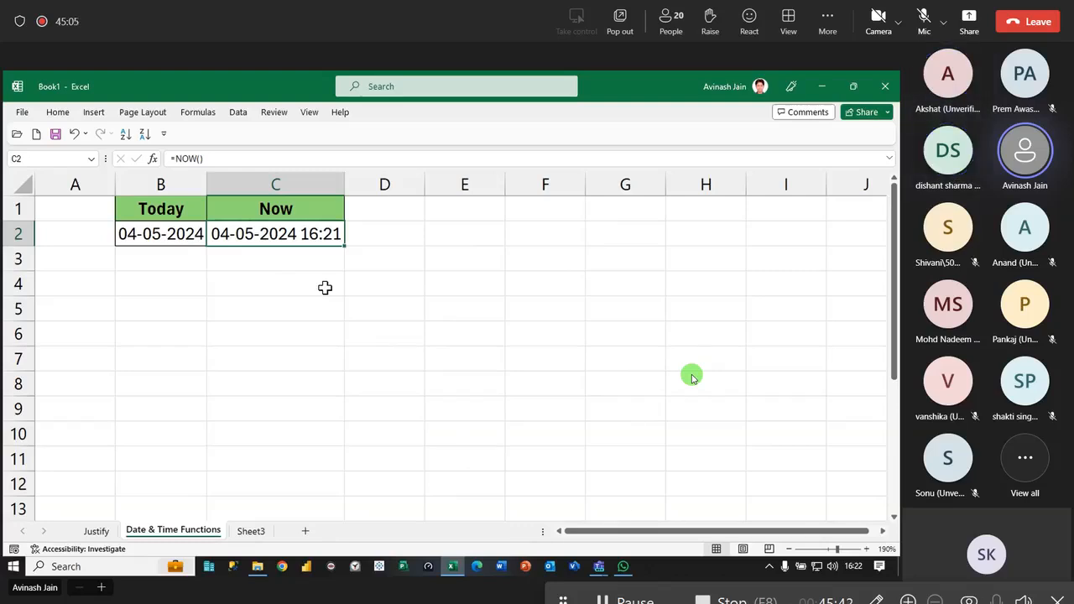
pyautogui.hotkey('ctrl', '1')
pyautogui.click(468, 290)
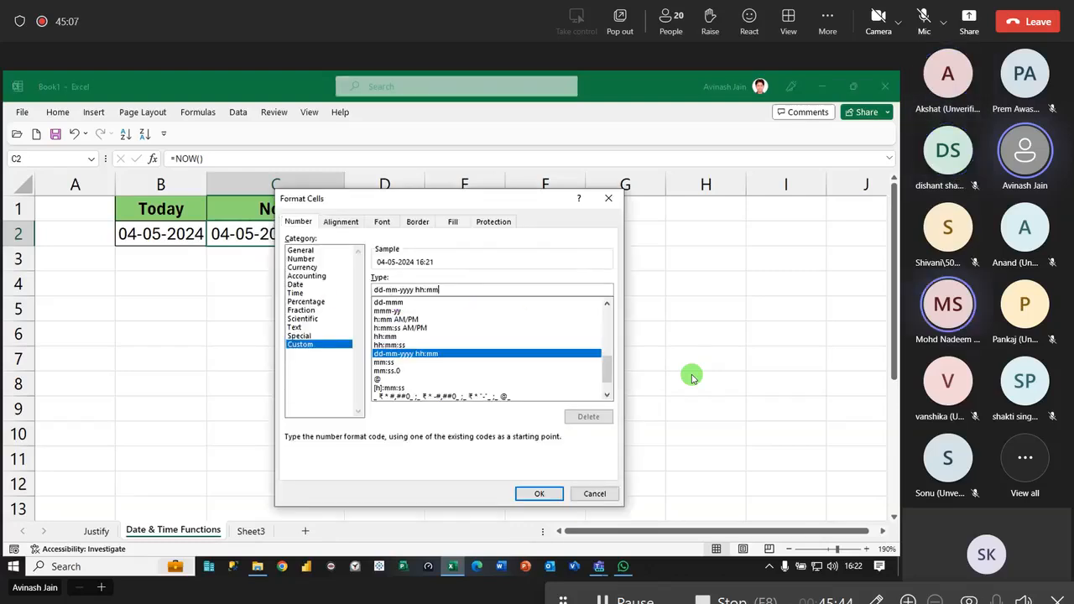
pyautogui.write(':ss ')
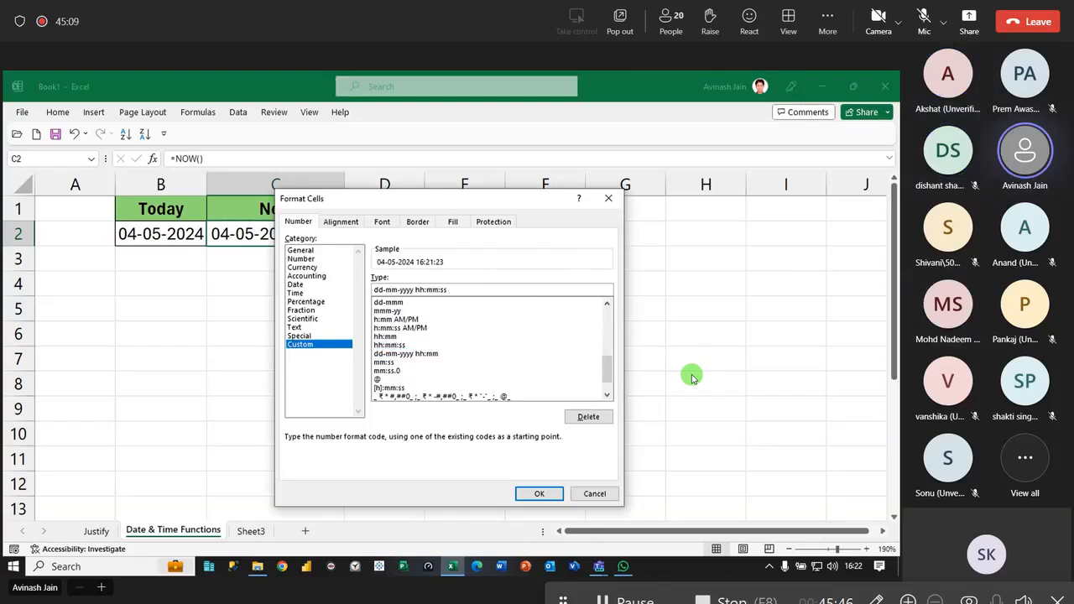
pyautogui.write('am/pm')
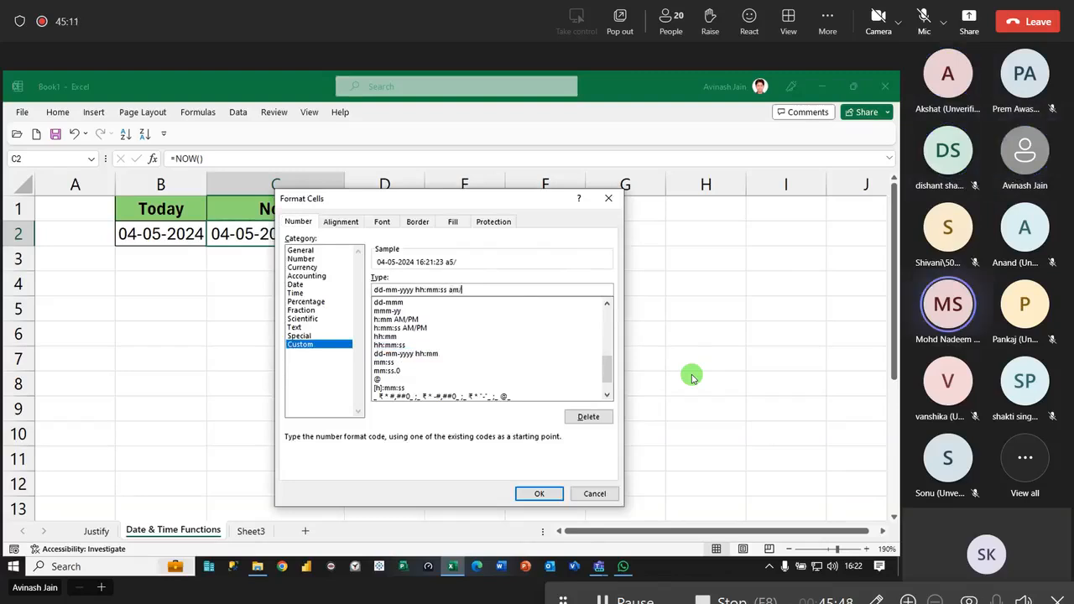
pyautogui.press('Return')
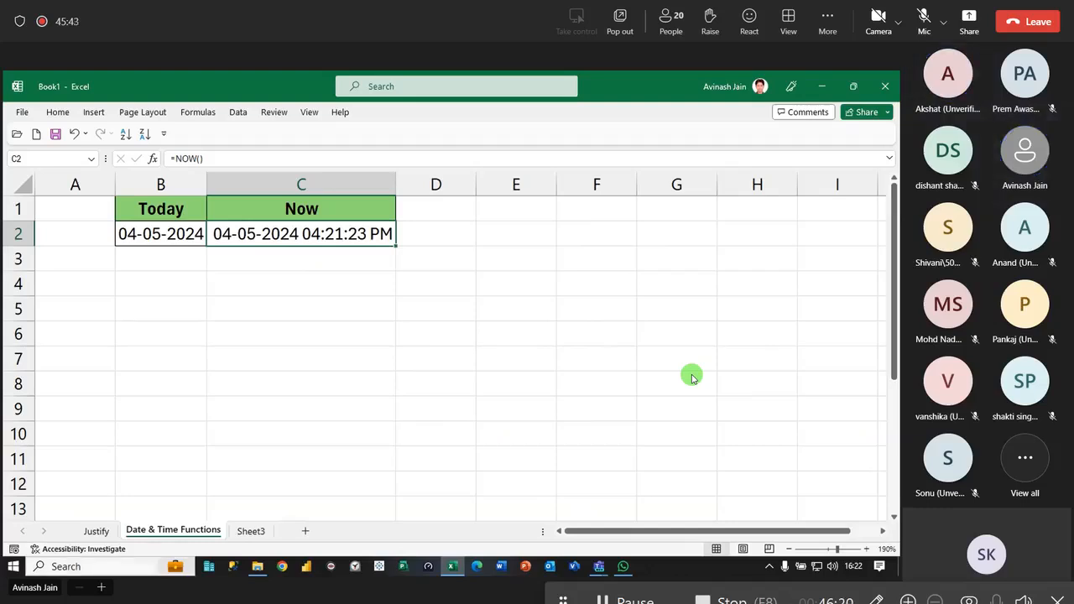
# - Copy the Today header from B1 to C5 and fill it across into B5
pyautogui.click(176, 349)
pyautogui.click(180, 284)
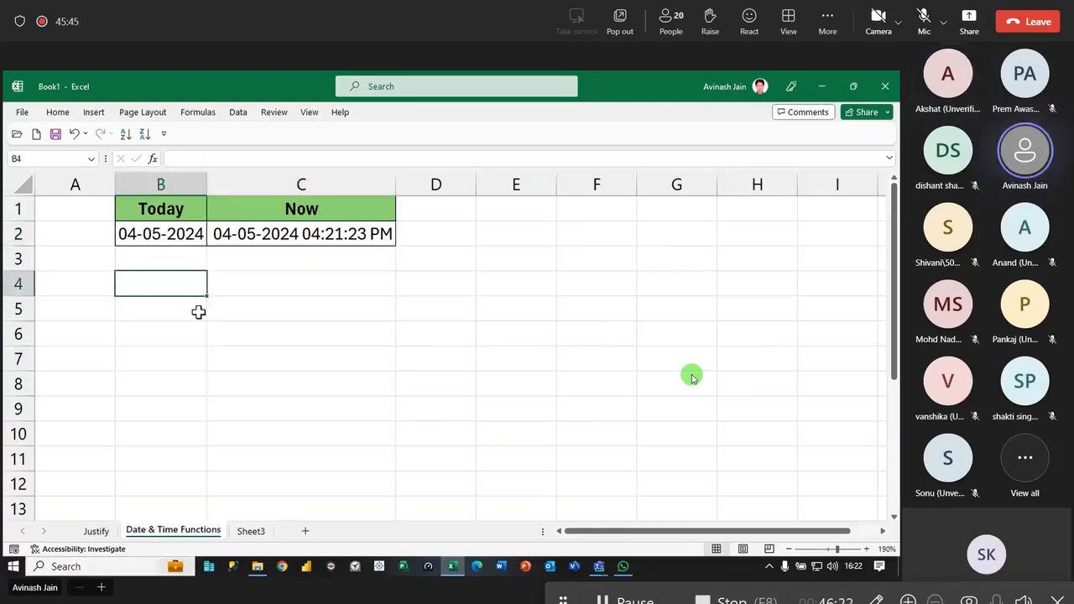
pyautogui.click(183, 209)
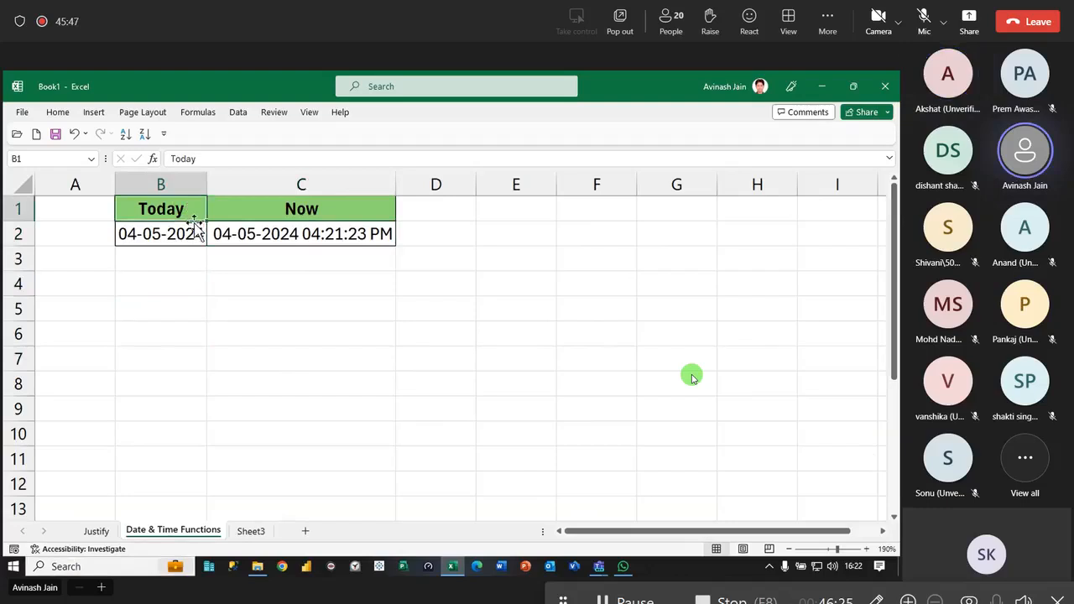
pyautogui.moveTo(194, 222); pyautogui.dragTo(312, 307)
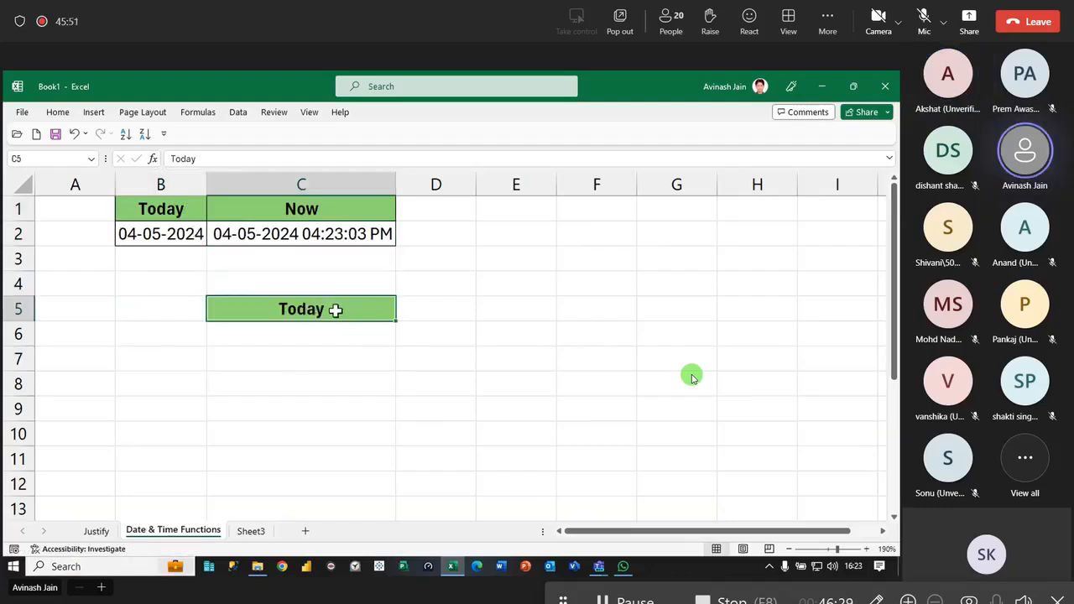
pyautogui.click(161, 308)
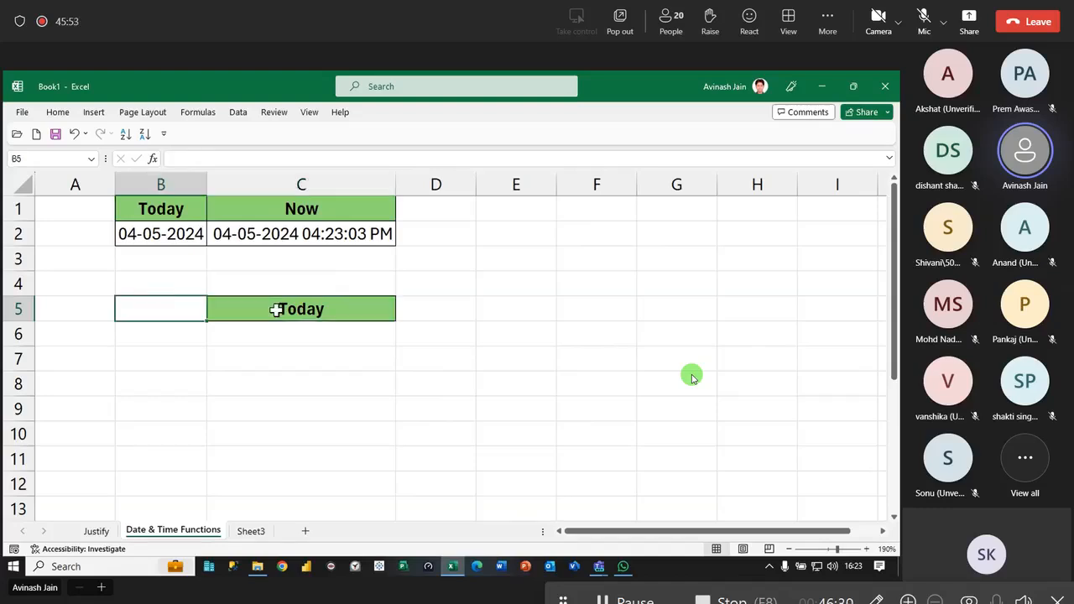
pyautogui.click(319, 312)
pyautogui.moveTo(395, 321); pyautogui.dragTo(161, 307)
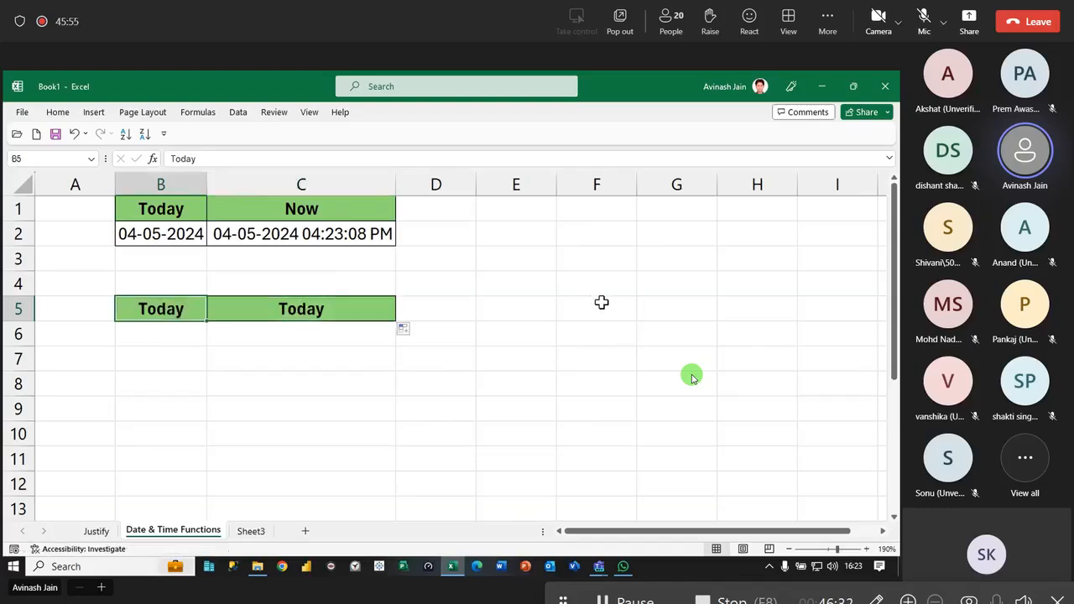
# - Change the header in B5 to "Date & Time" and autofit columns B and C
pyautogui.write('Date &')
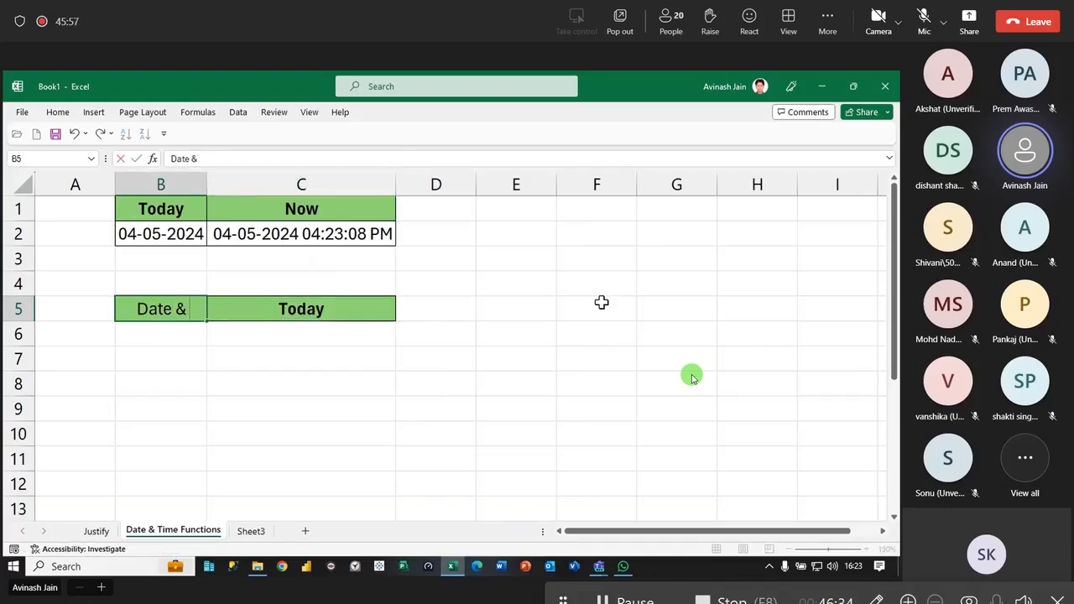
pyautogui.write(' Time')
pyautogui.press('Return')
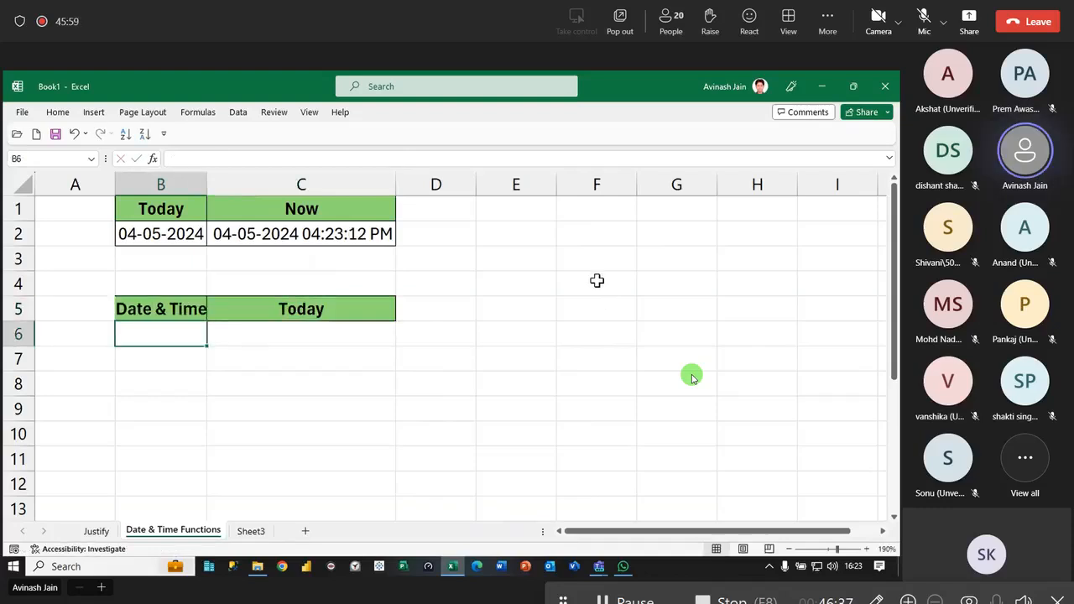
pyautogui.doubleClick(207, 185)
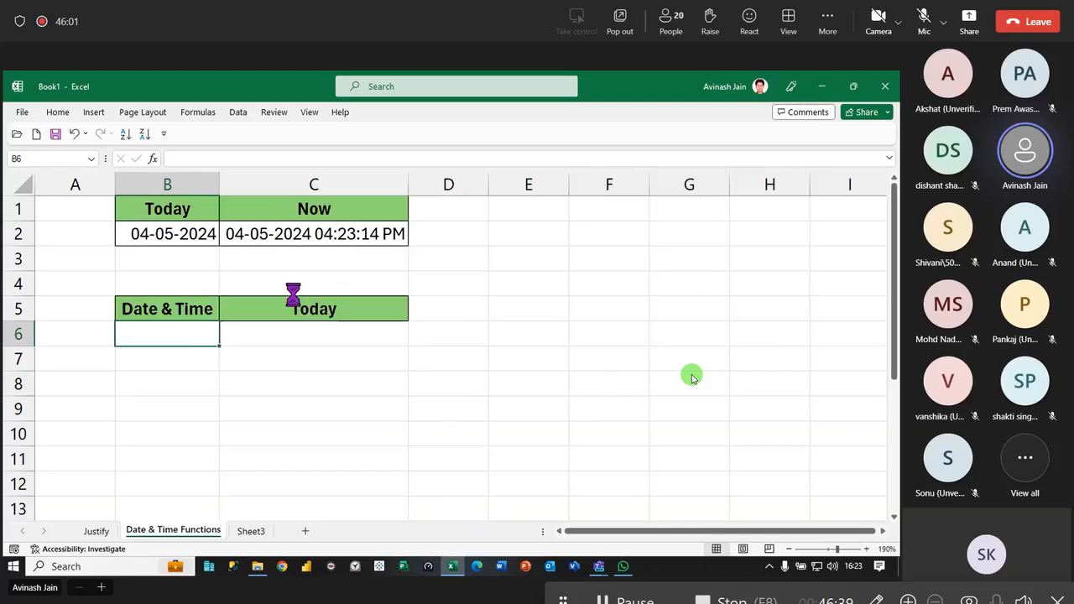
pyautogui.scroll(-2, 292, 294)
pyautogui.scroll(-2, 292, 294)
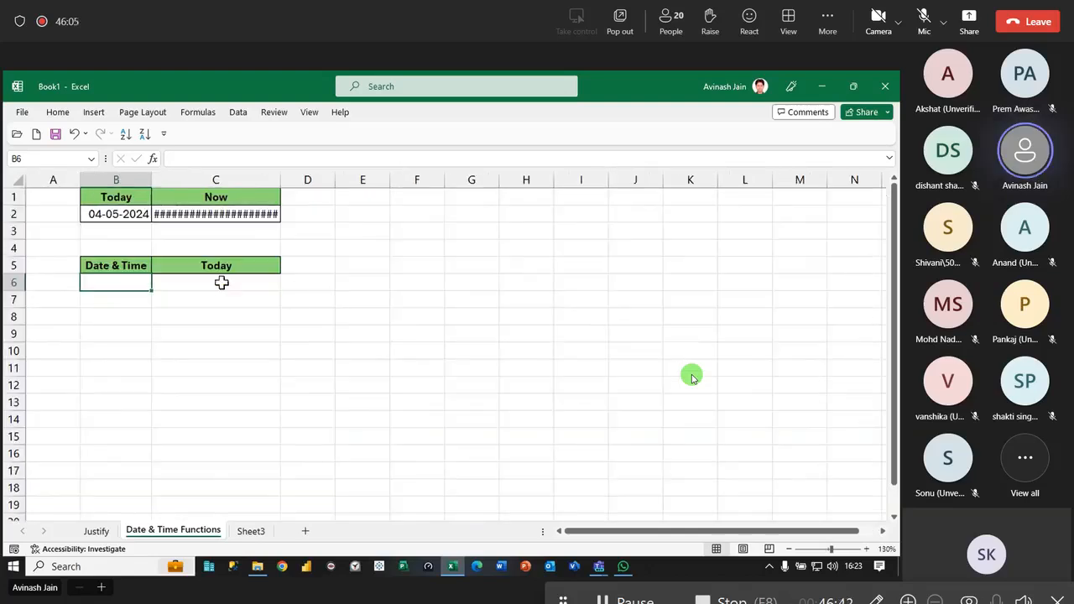
pyautogui.doubleClick(283, 173)
# - Enter =RANDBETWEEN(1/1/2010,04-05-2024) in B6 and reopen the formula for checking
pyautogui.write('=rand')
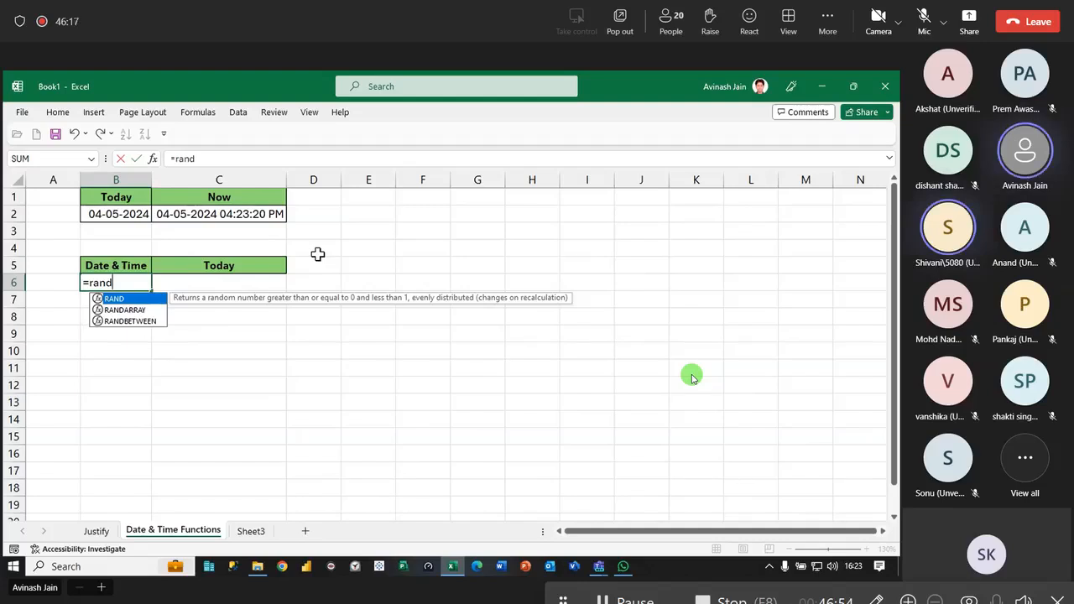
pyautogui.press('Down')
pyautogui.press('Down')
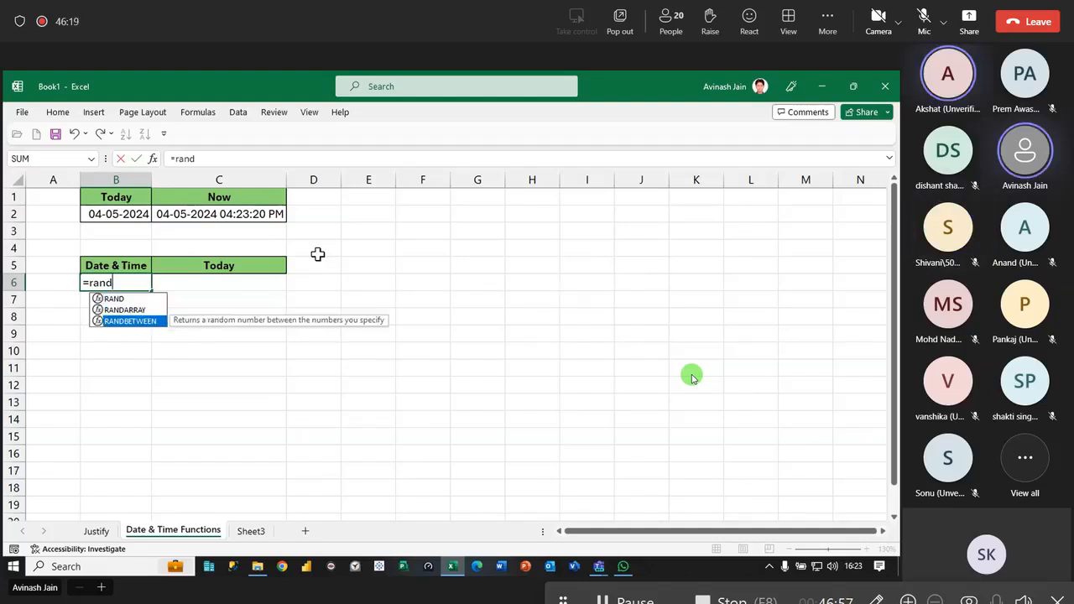
pyautogui.press('Tab')
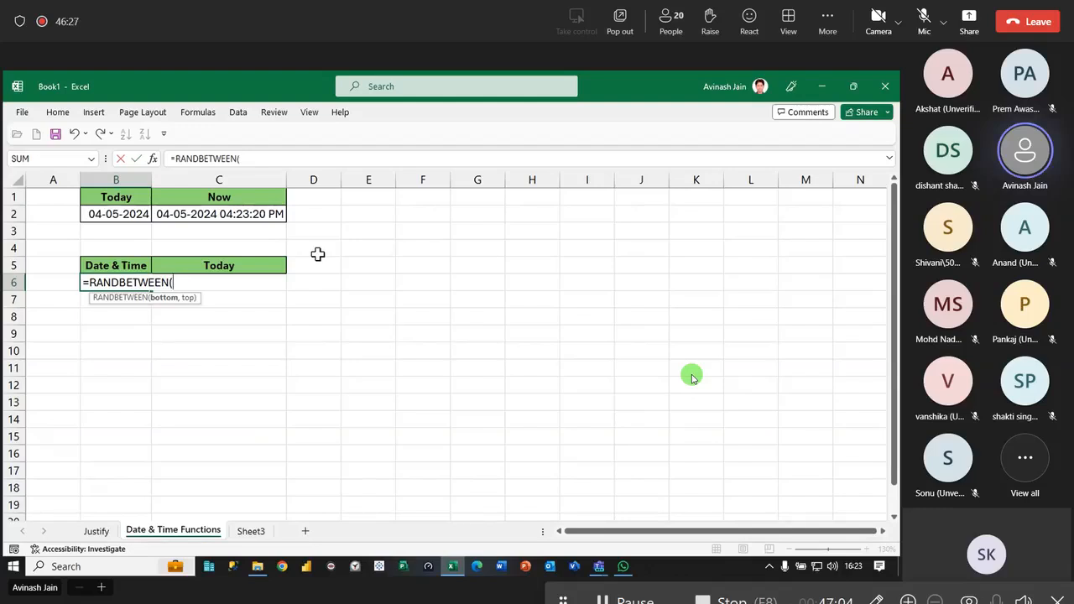
pyautogui.write('1/1/2010,Date & Ti')
pyautogui.press('BackSpace')
pyautogui.press('BackSpace')
pyautogui.press('BackSpace')
pyautogui.press('BackSpace')
pyautogui.press('BackSpace')
pyautogui.press('BackSpace')
pyautogui.press('BackSpace')
pyautogui.press('BackSpace')
pyautogui.press('BackSpace')
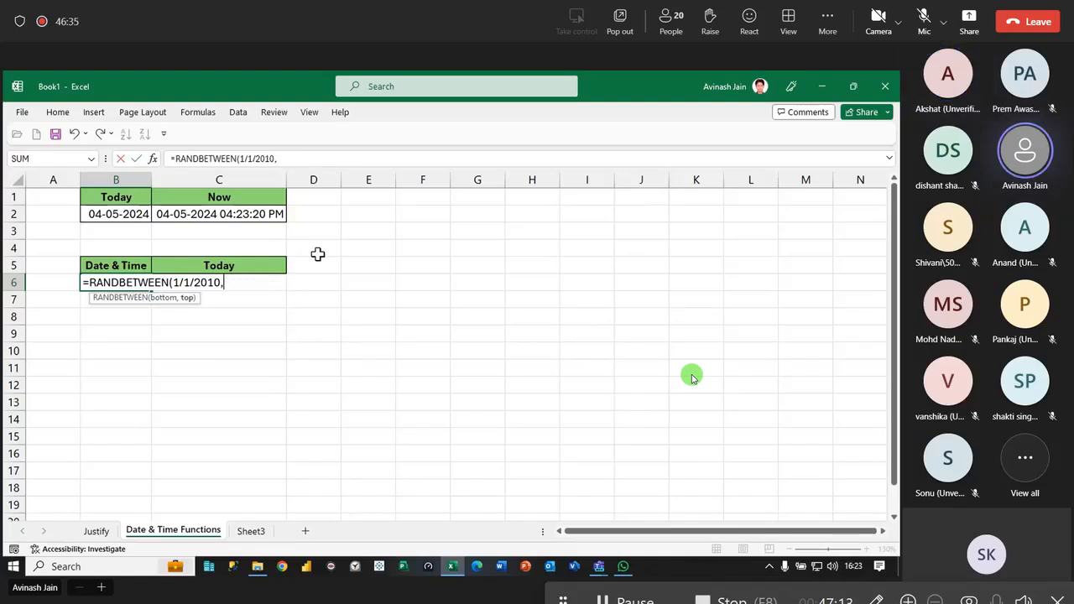
pyautogui.write('04-05-2024')
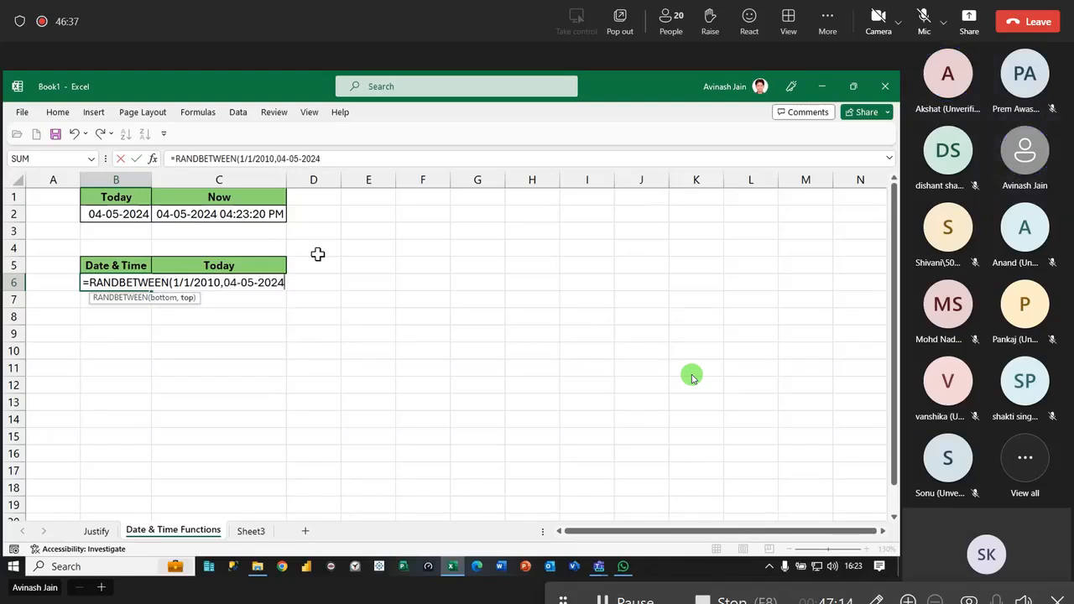
pyautogui.press('Return')
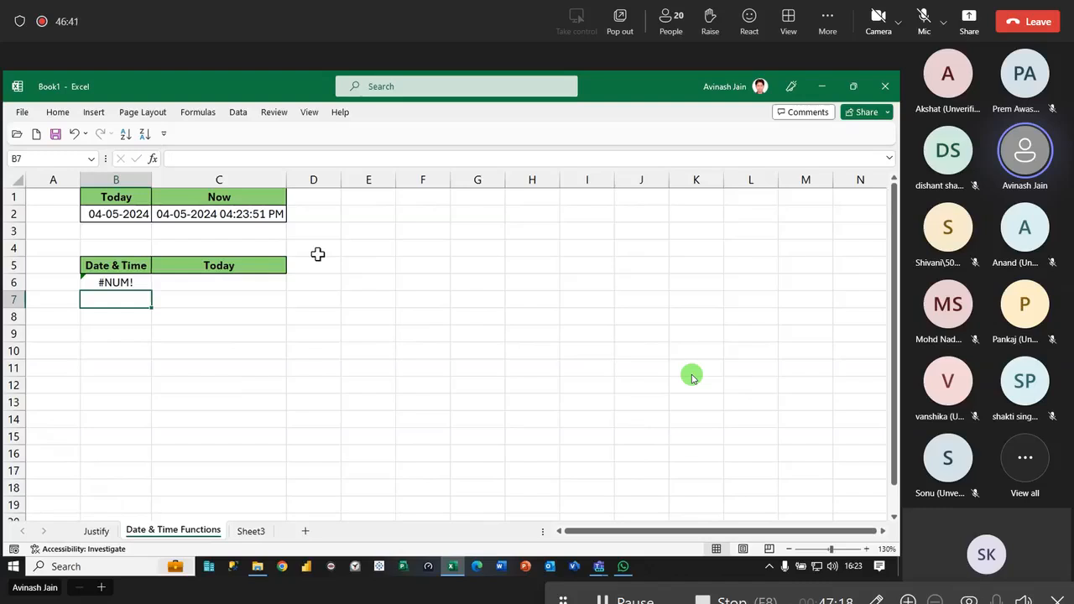
pyautogui.press('Up')
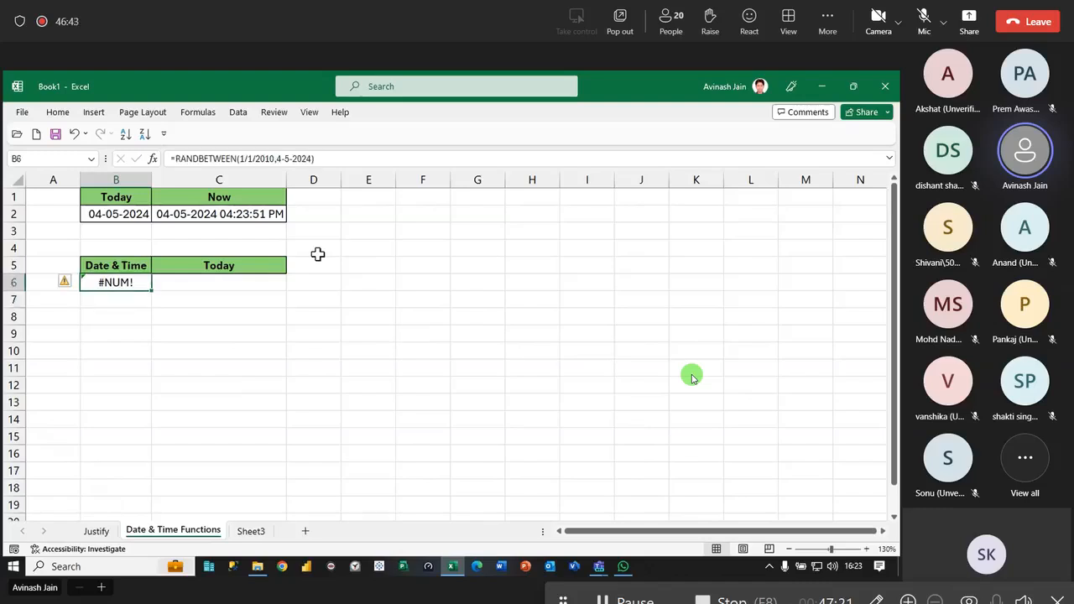
pyautogui.press('F2')
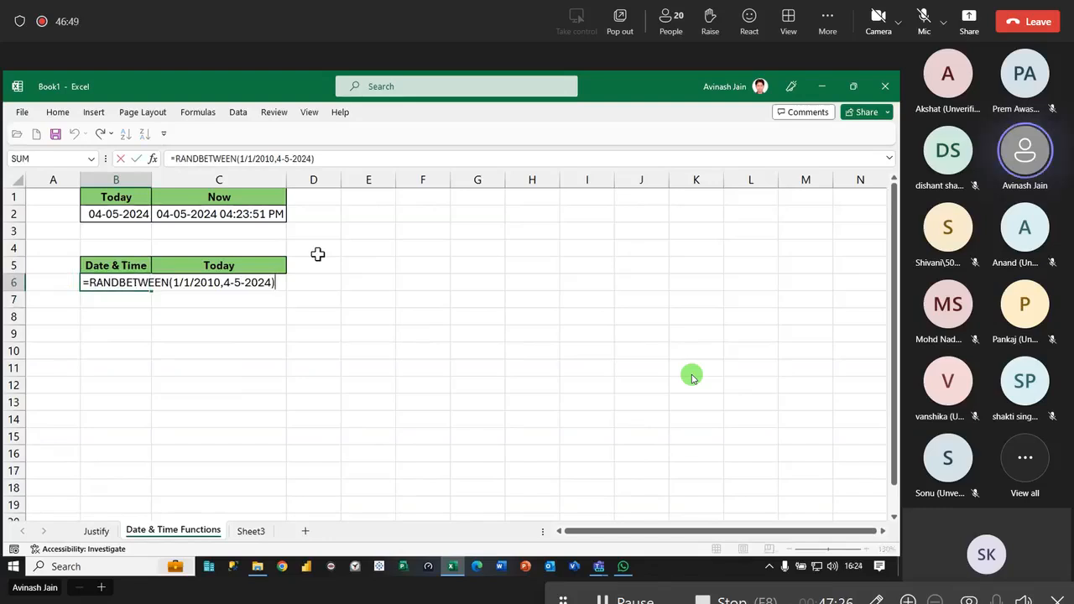
# - Enter the date 1/1/2010 in E3 and insert the current date in F3
pyautogui.click(382, 239)
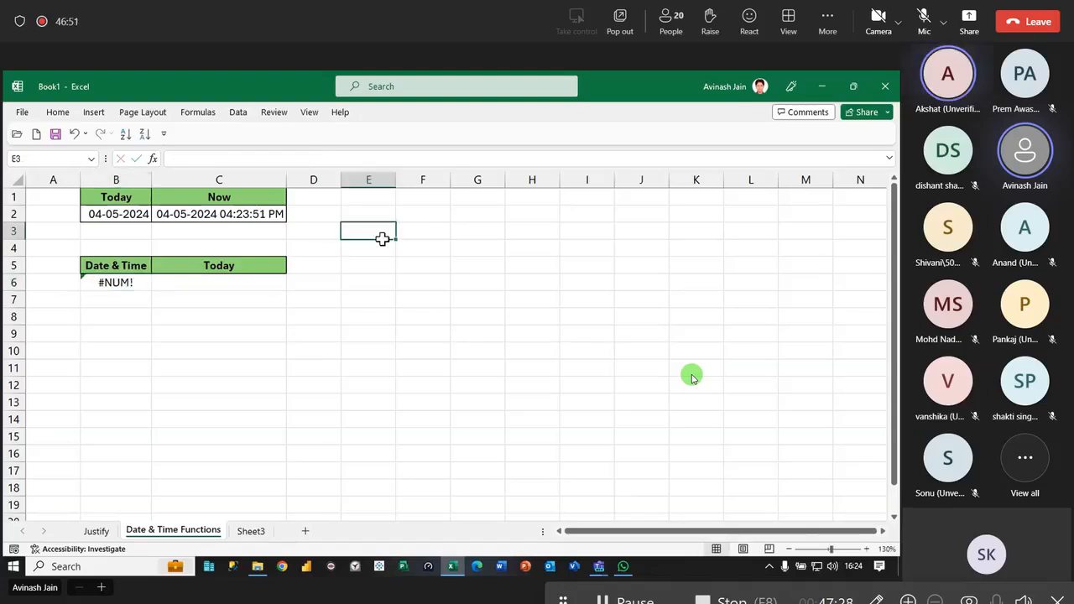
pyautogui.write('1/1/2010')
pyautogui.press('Return')
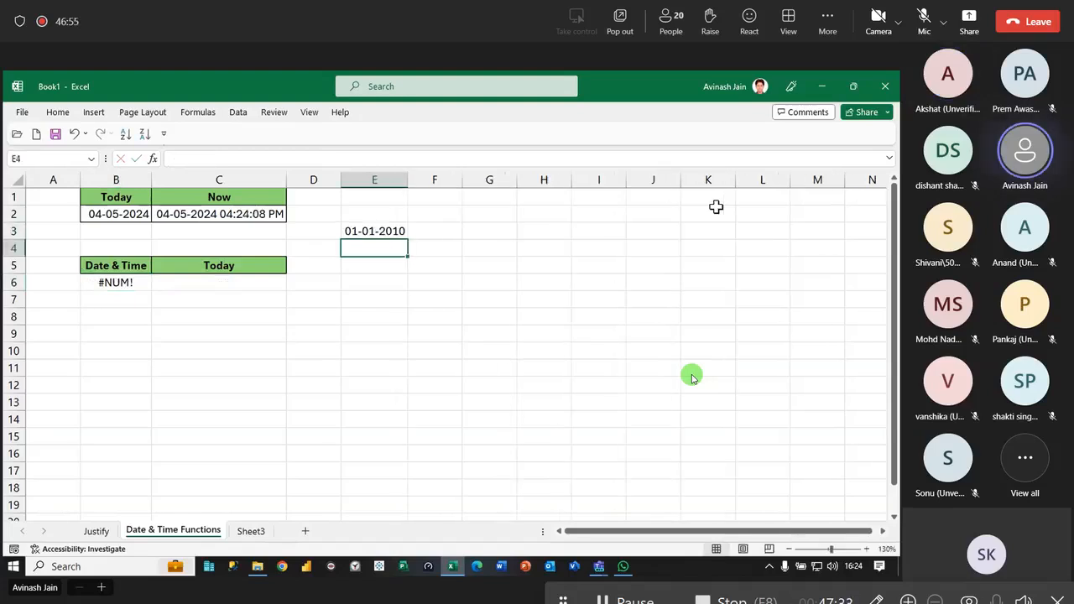
pyautogui.press('Up')
pyautogui.press('Right')
pyautogui.hotkey('ctrl', ';')
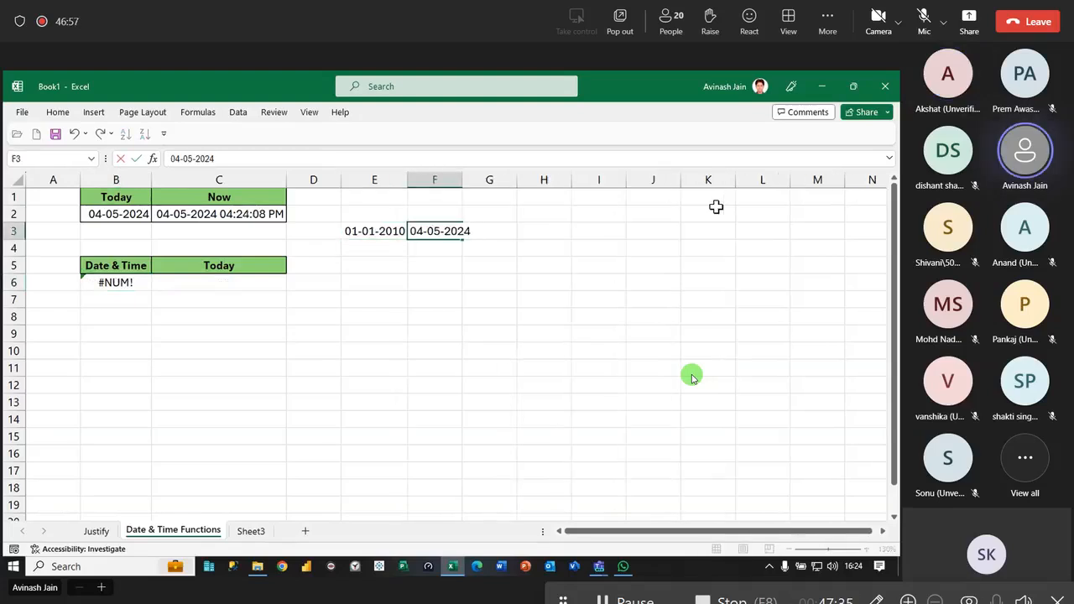
# - Apply the General number format to E3:F3 to show the dates' serial numbers
pyautogui.press('Left')
pyautogui.hotkey('shift', 'Right')
pyautogui.hotkey('ctrl', 'shift', '~')
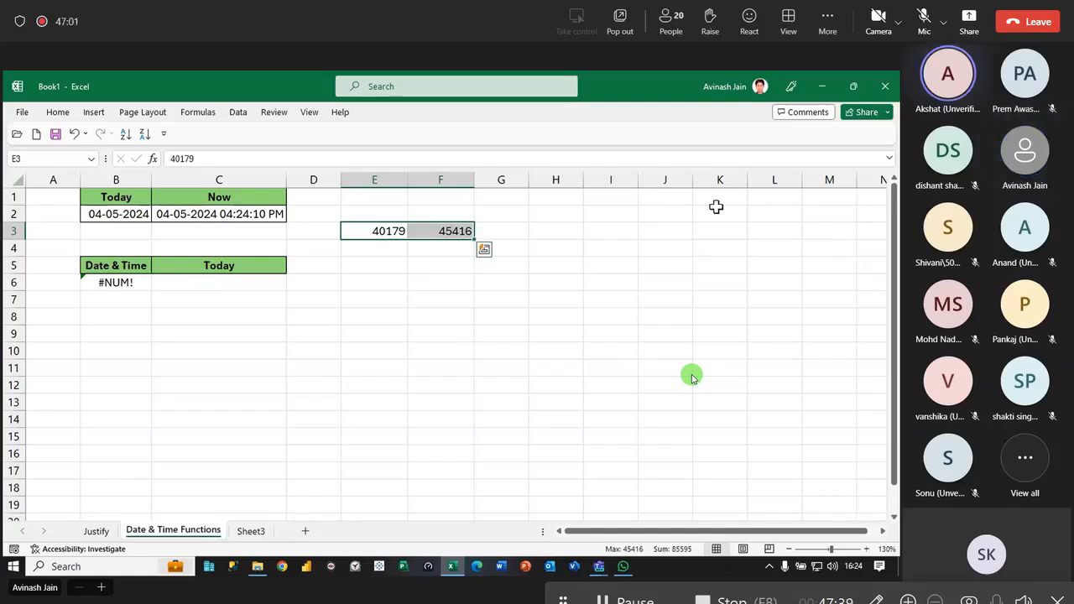
# - Enclose both dates in double quotes in the RANDBETWEEN formula in B6
pyautogui.doubleClick(115, 282)
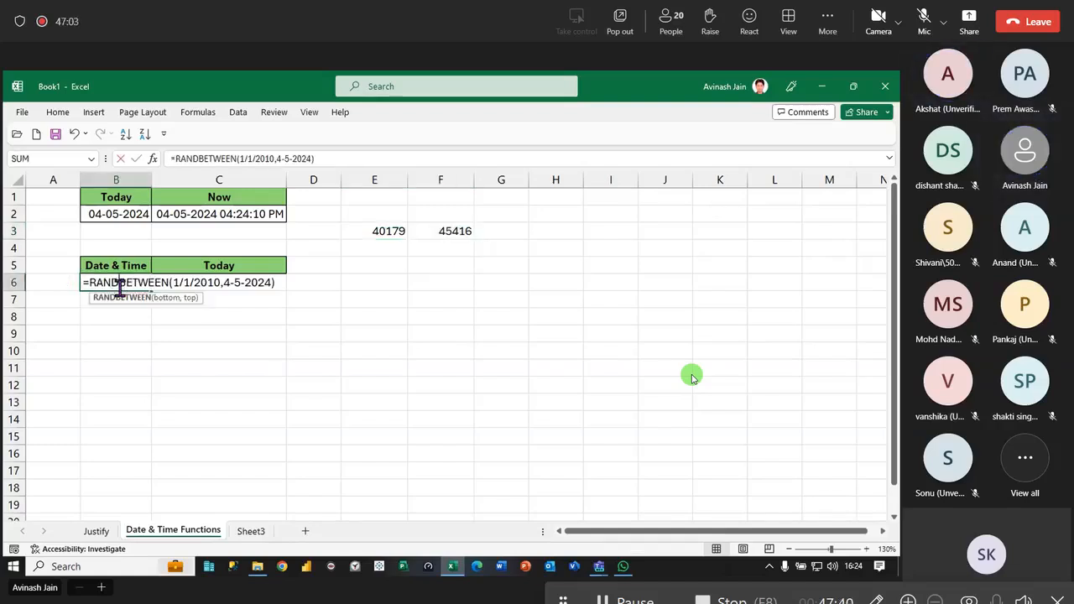
pyautogui.moveTo(220, 282); pyautogui.dragTo(170, 282)
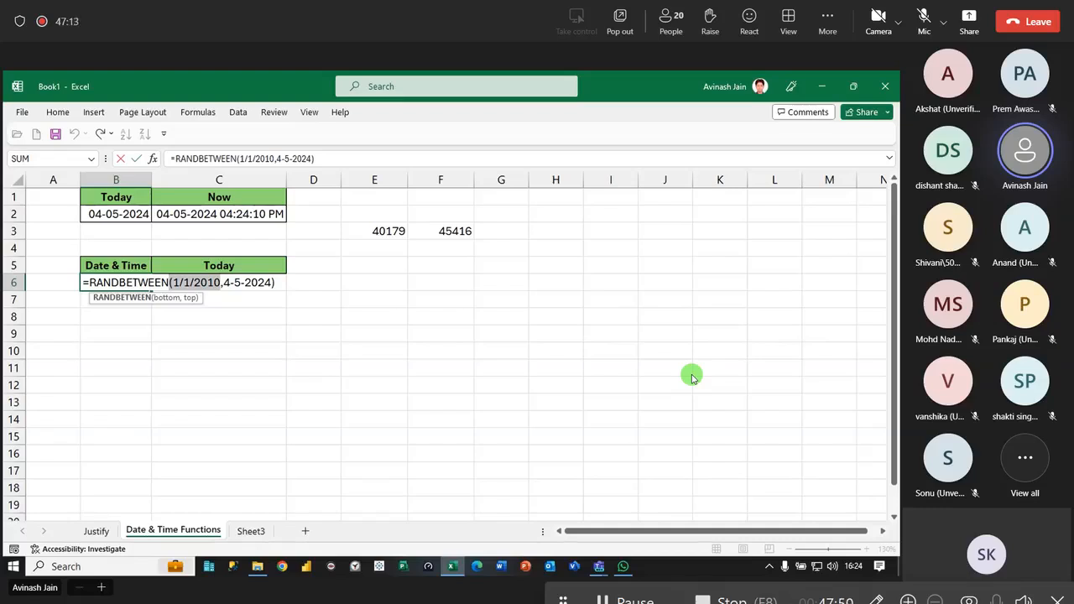
pyautogui.click(173, 283)
pyautogui.write('"')
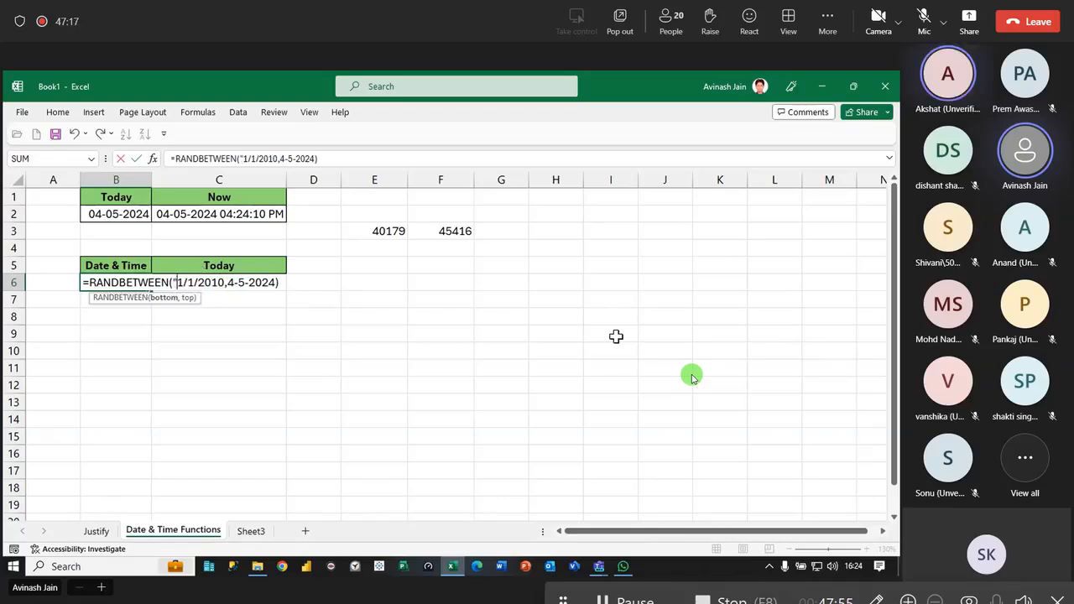
pyautogui.write('"')
pyautogui.click(234, 283)
pyautogui.write('"')
pyautogui.click(284, 283)
pyautogui.write('"')
pyautogui.press('Return')
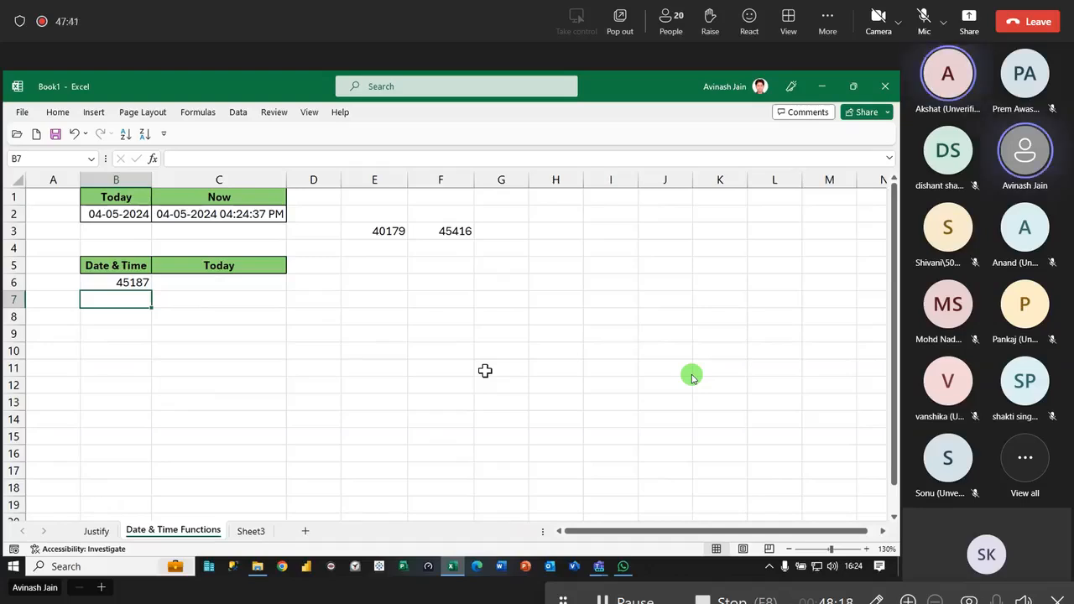
# - Append +RAND() to the RANDBETWEEN formula in B6 and fill it down through B18
pyautogui.click(124, 283)
pyautogui.doubleClick(124, 282)
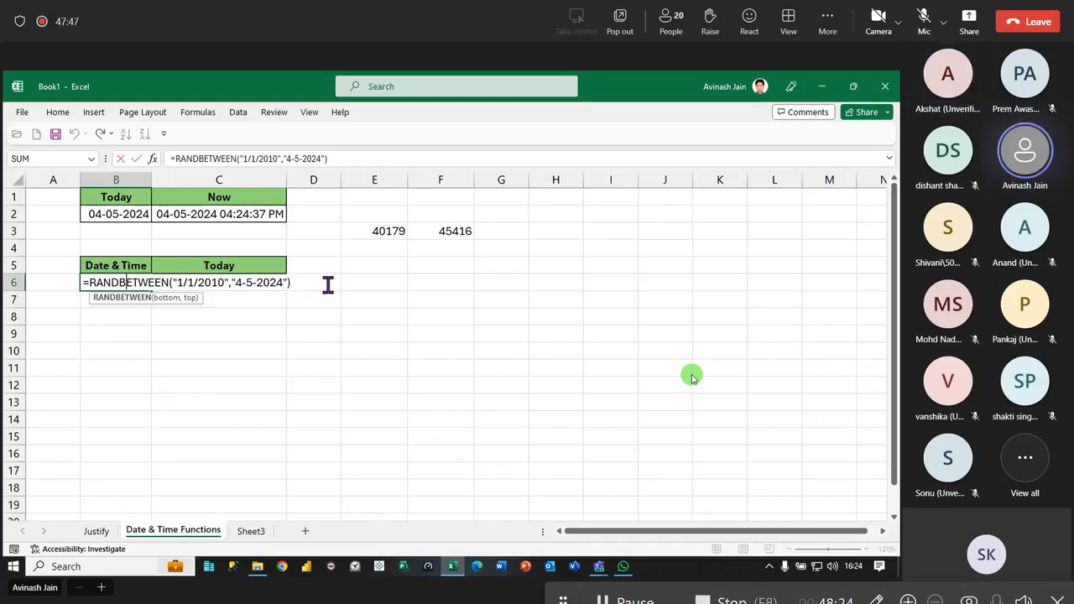
pyautogui.write('+Rand()')
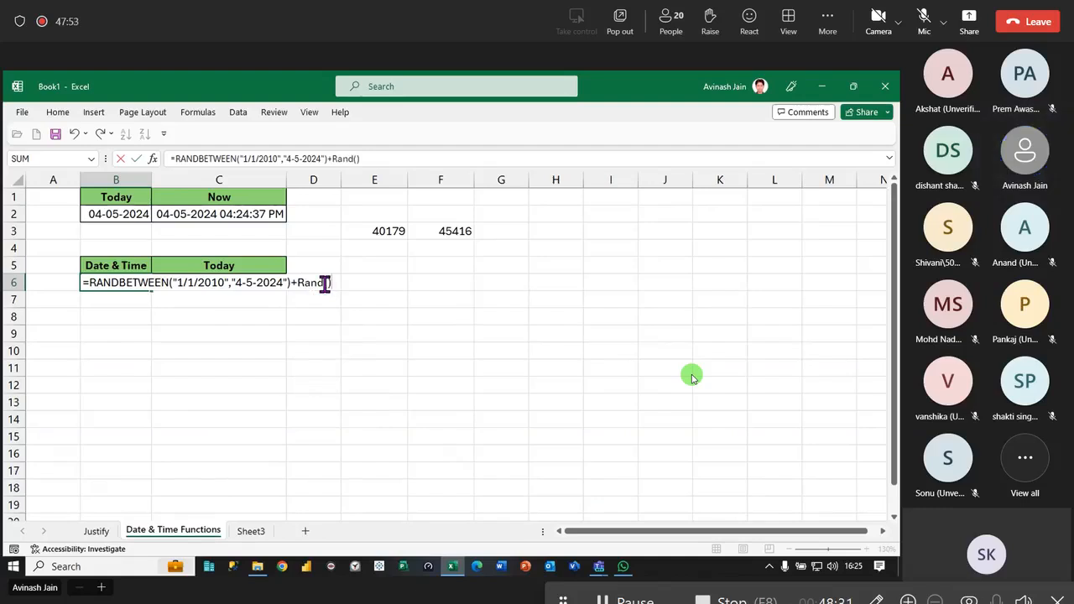
pyautogui.press('Return')
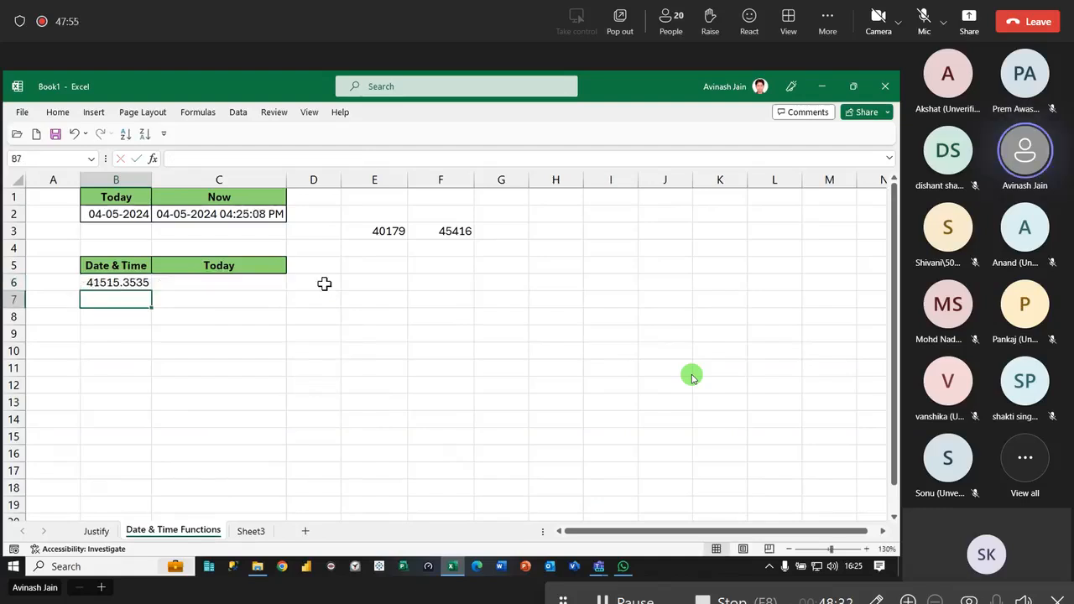
pyautogui.click(100, 288)
pyautogui.moveTo(154, 294); pyautogui.dragTo(180, 494)
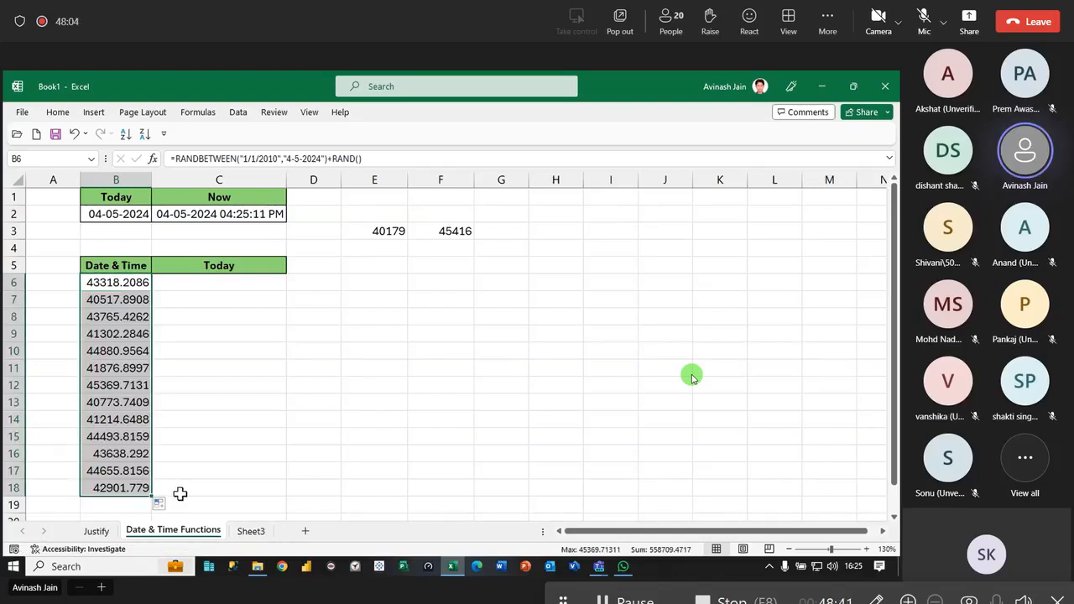
# - Copy the cell formatting of C2 onto B6:B18 and auto-fit the width of column B
pyautogui.click(190, 212)
pyautogui.click(22, 112)
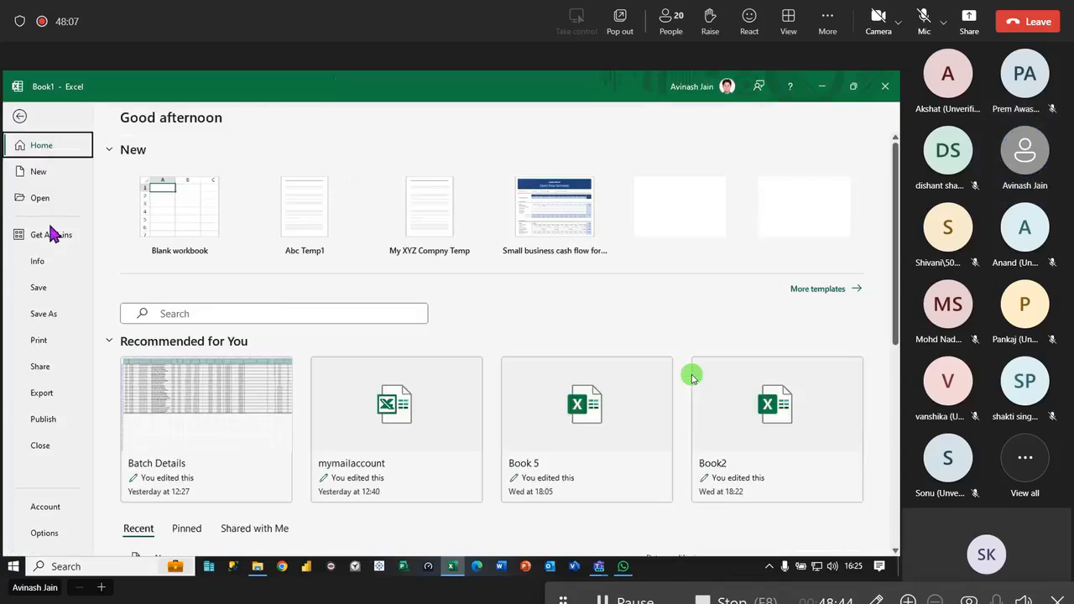
pyautogui.click(20, 116)
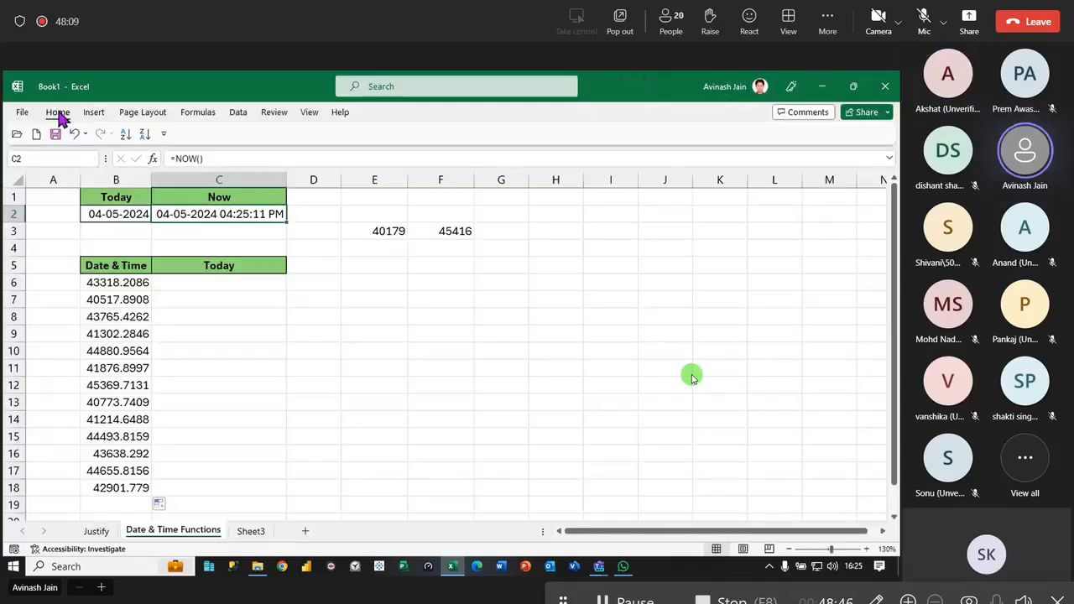
pyautogui.click(57, 112)
pyautogui.click(52, 166)
pyautogui.moveTo(139, 283); pyautogui.dragTo(143, 489)
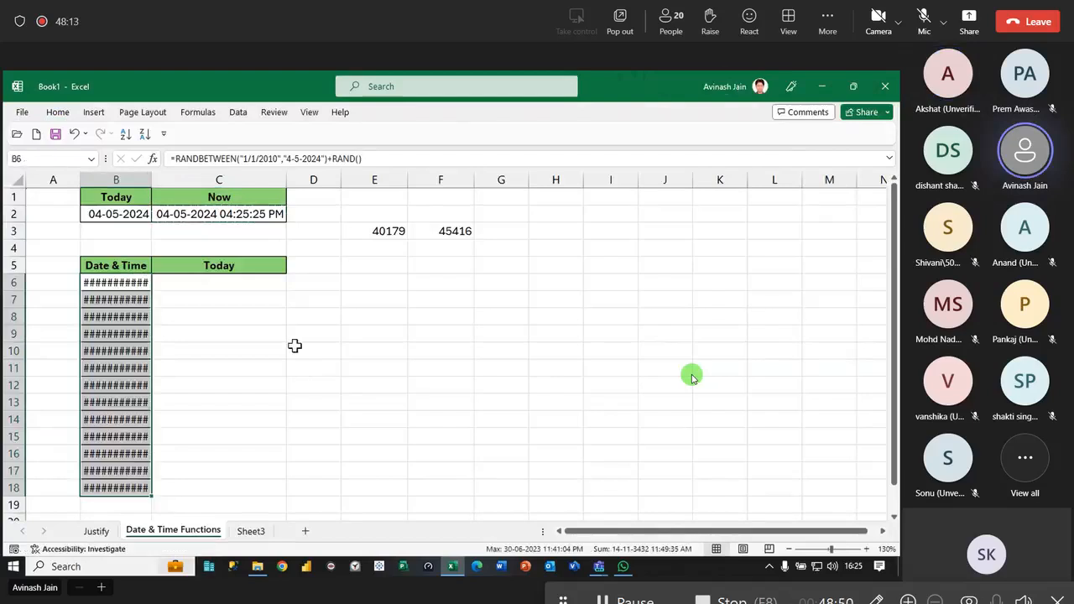
pyautogui.doubleClick(152, 185)
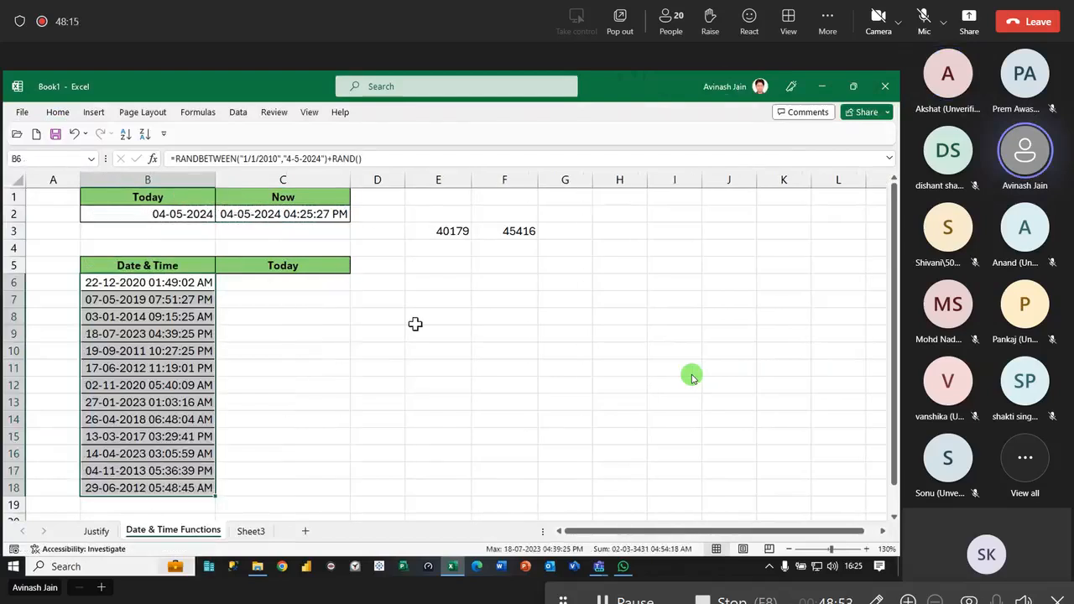
pyautogui.hotkey('alt', 'v')
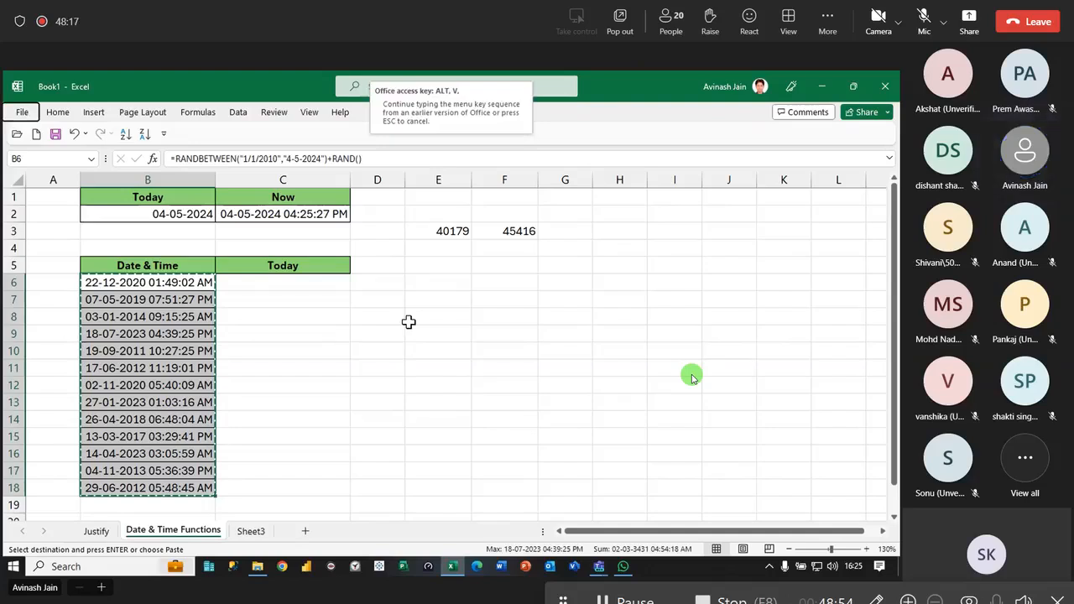
pyautogui.press('v')
pyautogui.press('Escape')
# - Replace the formulas in B6:B18 with their static values and check the content of B6
pyautogui.moveTo(168, 283); pyautogui.dragTo(171, 495)
pyautogui.hotkey('ctrl', 'c')
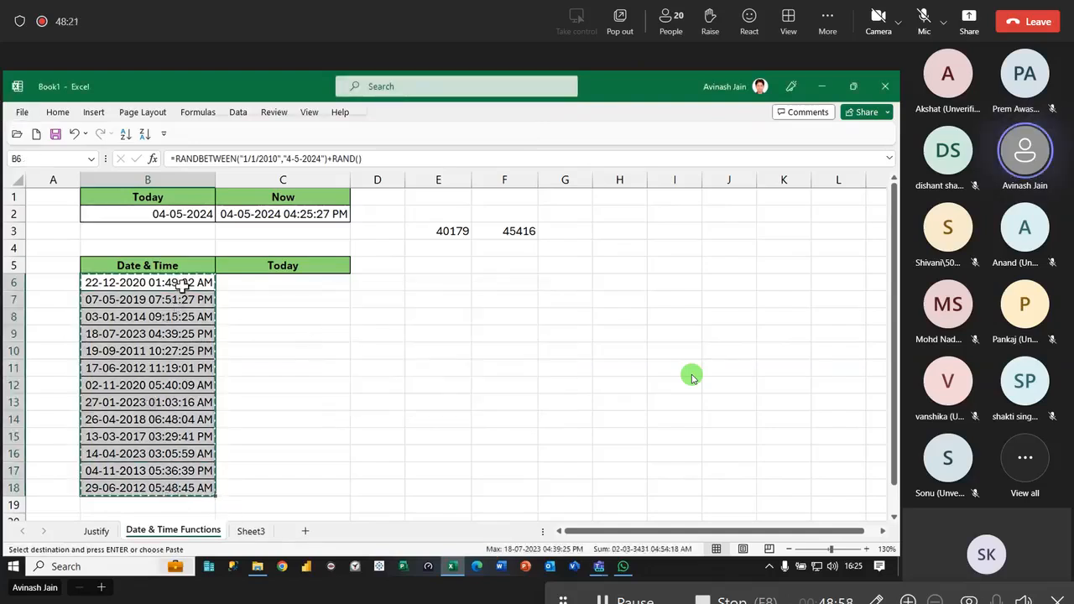
pyautogui.rightClick(185, 282)
pyautogui.click(229, 215)
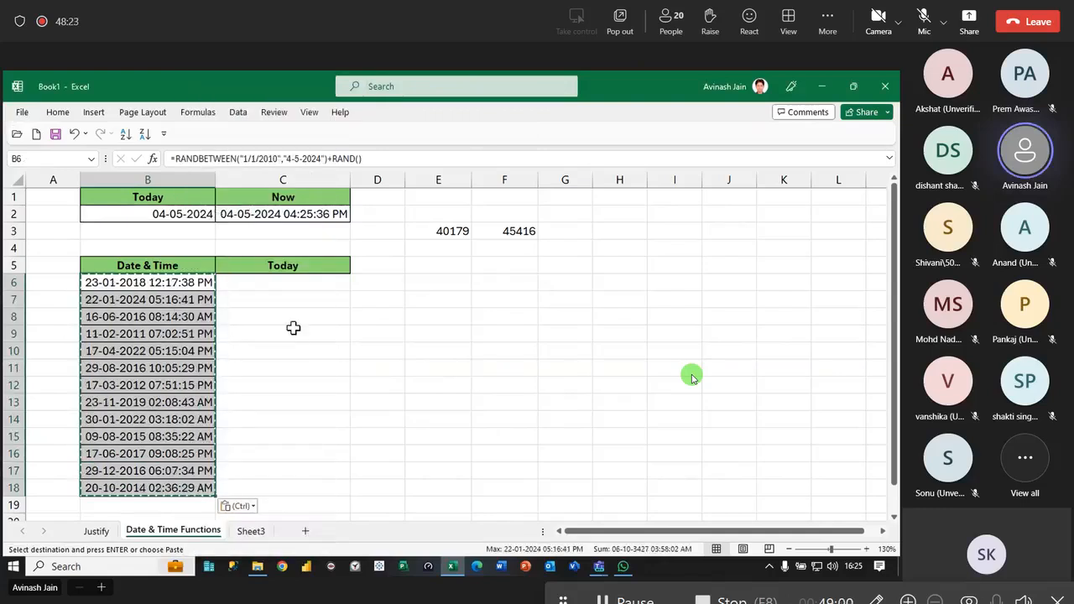
pyautogui.rightClick(179, 282)
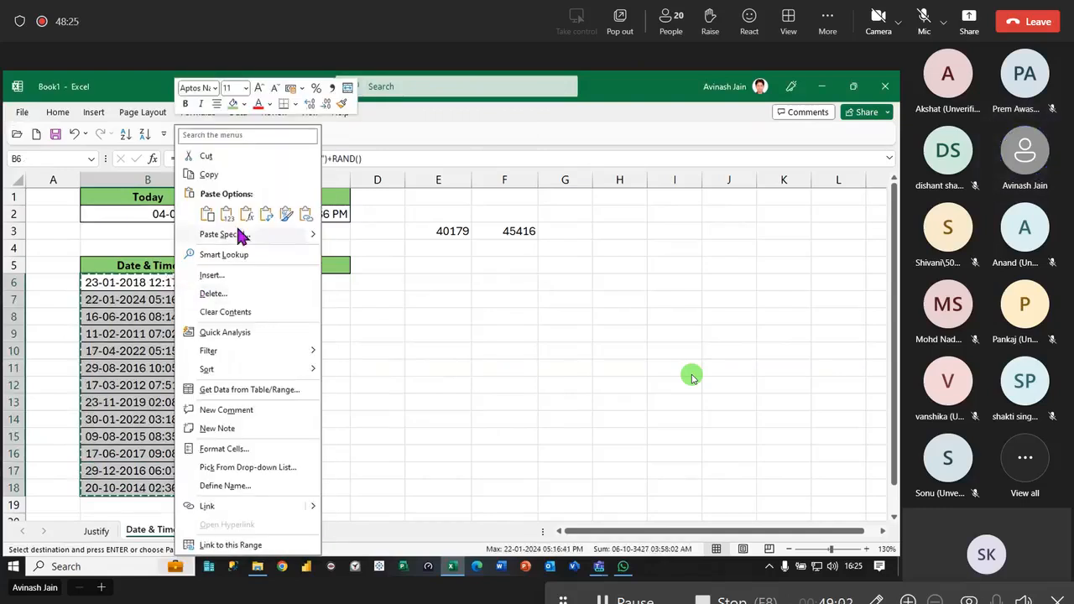
pyautogui.click(229, 215)
pyautogui.click(290, 300)
pyautogui.doubleClick(206, 282)
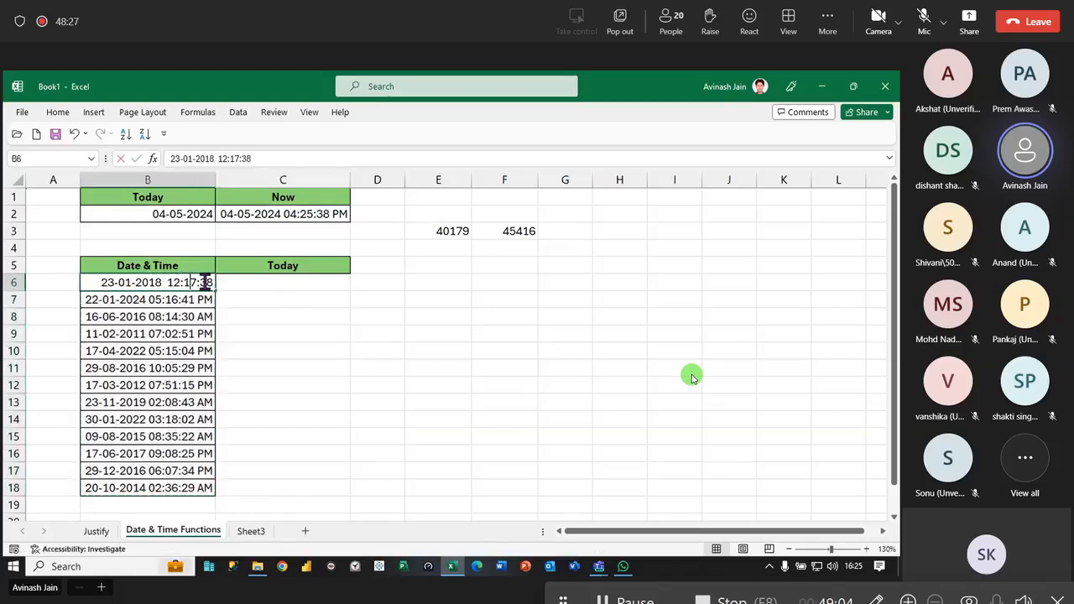
pyautogui.press('Escape')
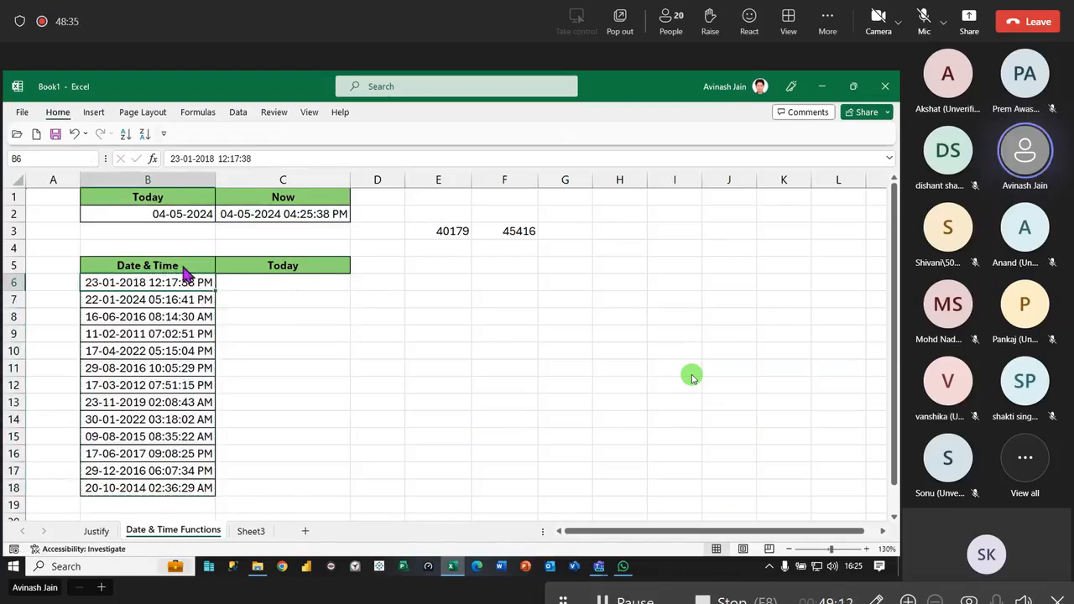
# - Clear the contents of B6:B18 in the Date & Time column
pyautogui.moveTo(189, 282); pyautogui.dragTo(193, 491)
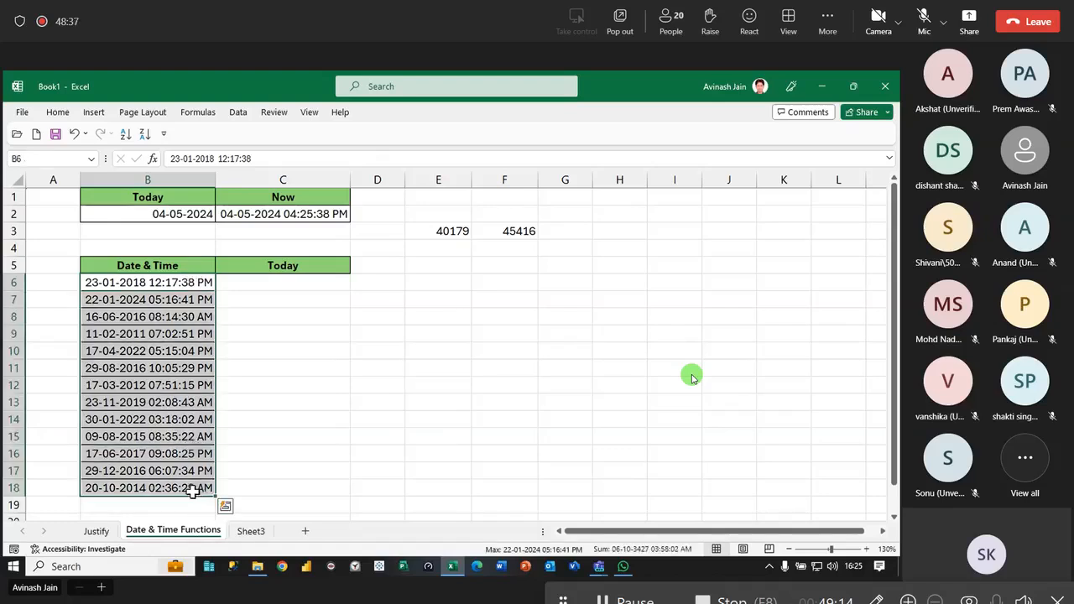
pyautogui.press('Delete')
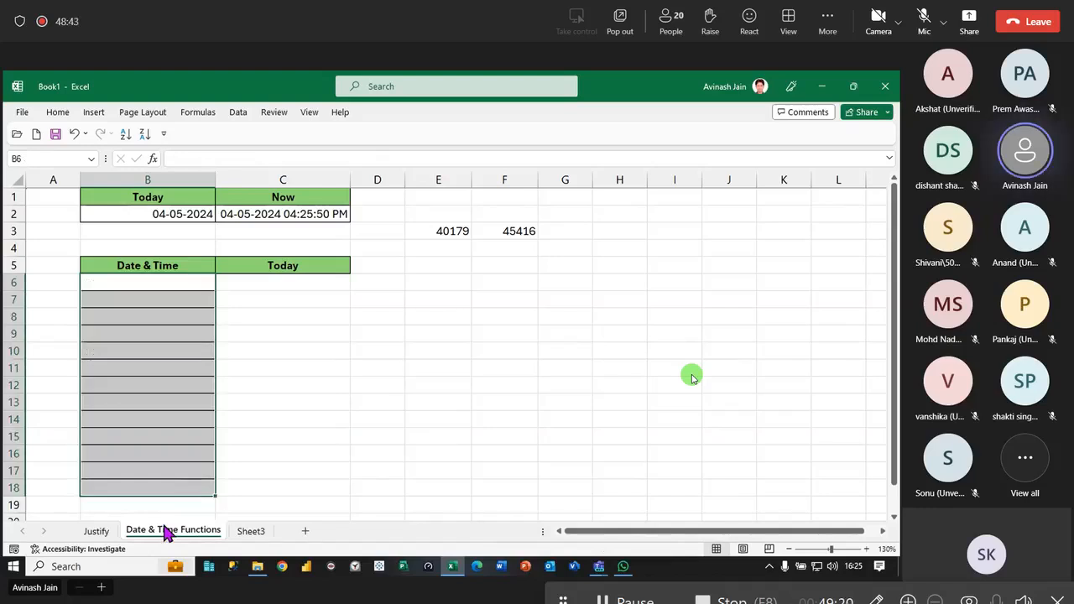
pyautogui.click(251, 315)
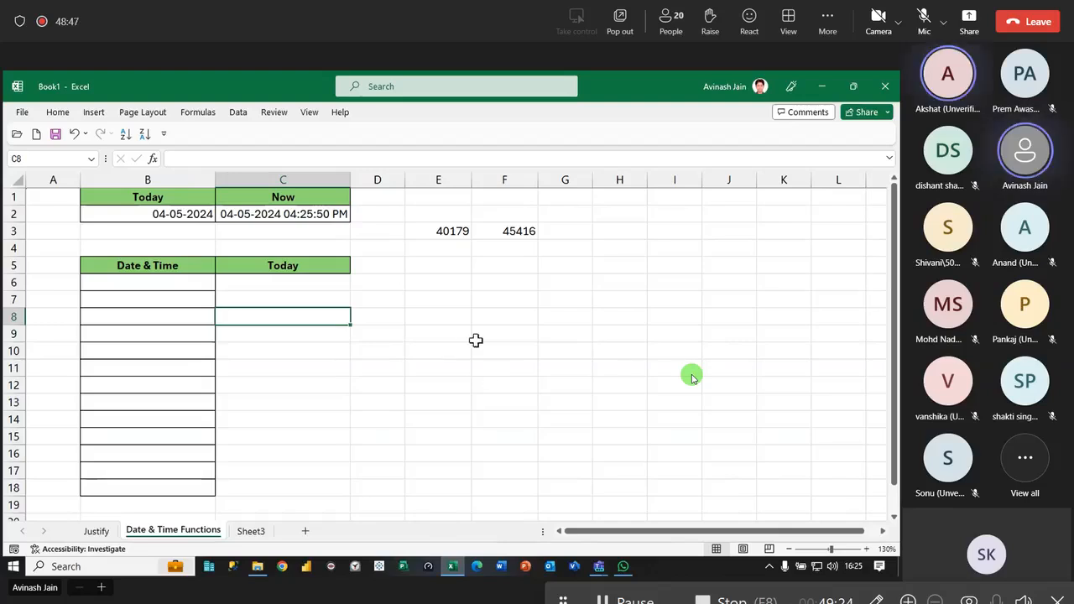
# - Insert the current date in E8 and the current time in F8, and apply the General number format to both
pyautogui.click(441, 323)
pyautogui.hotkey('ctrl', ';')
pyautogui.hotkey('ctrl', 'Return')
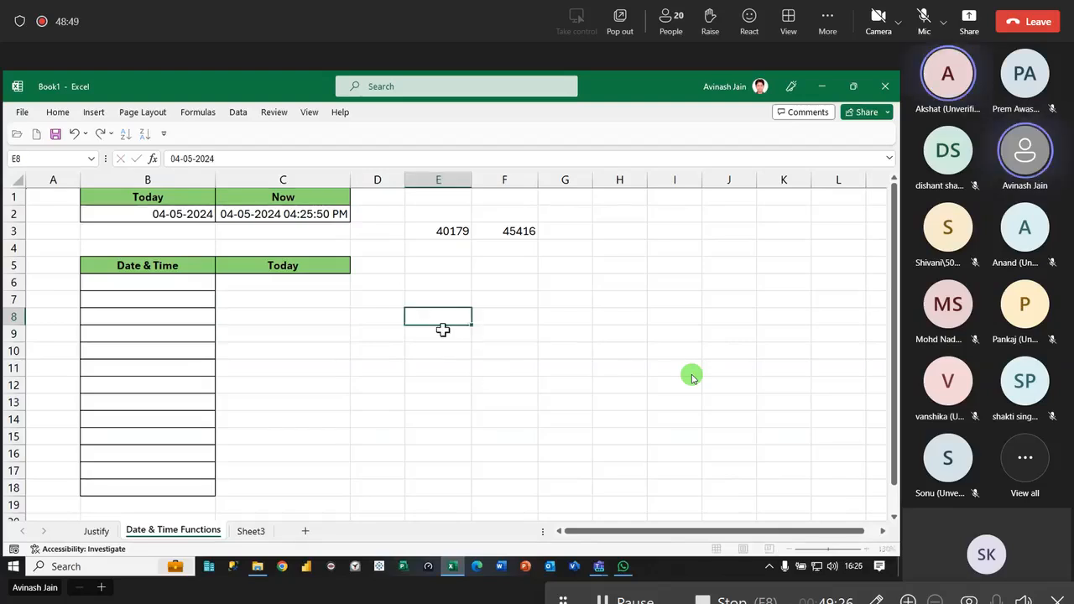
pyautogui.hotkey('ctrl', 'shift', '`')
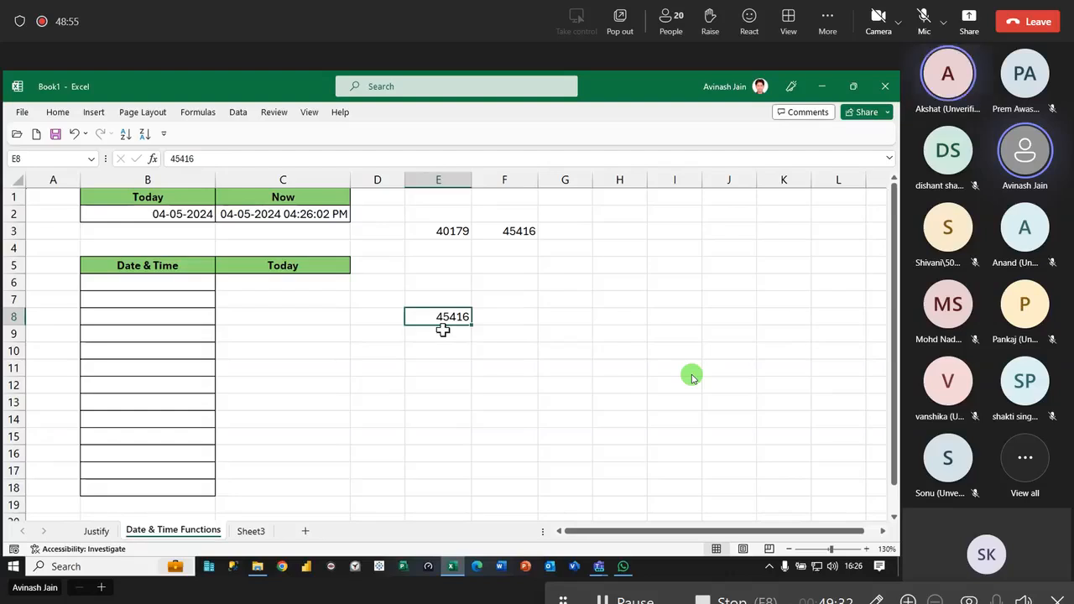
pyautogui.press('Right')
pyautogui.hotkey('ctrl', 'shift', ';')
pyautogui.hotkey('ctrl', 'Return')
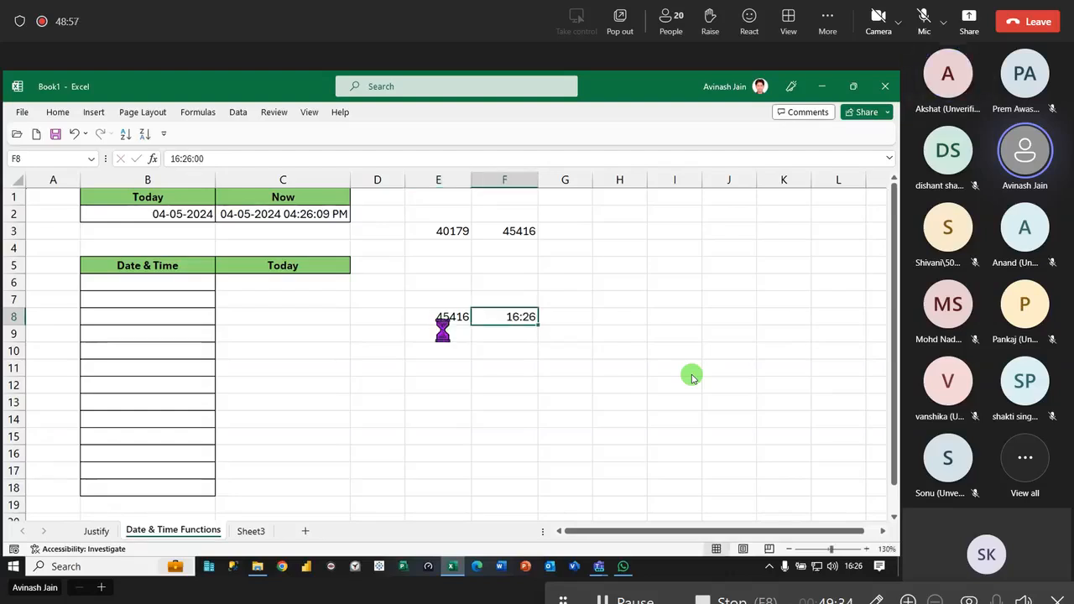
pyautogui.hotkey('ctrl', 'shift', '`')
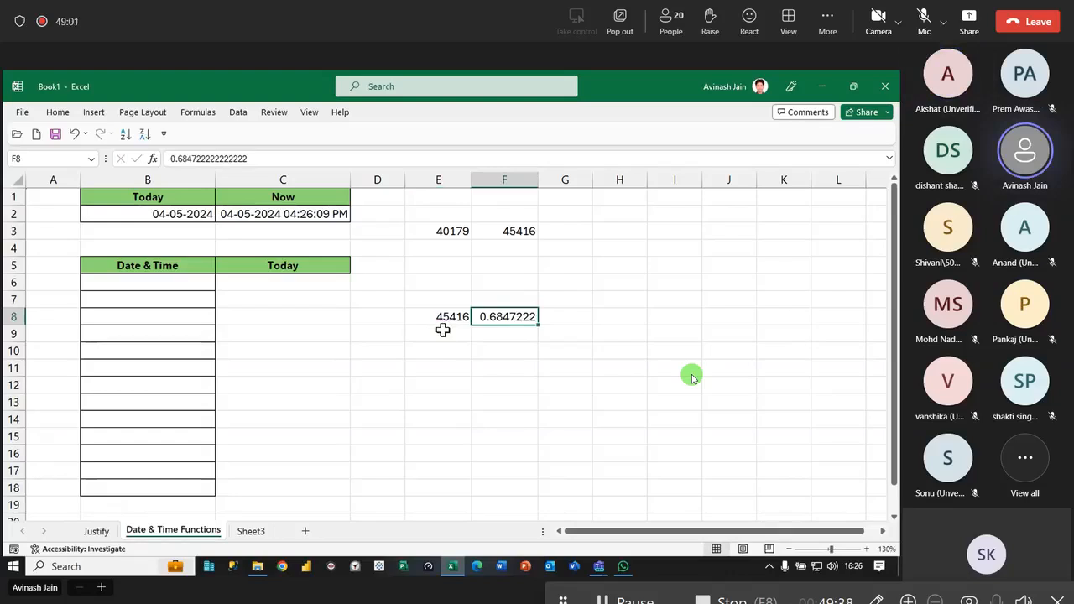
# - Enter =RANDBETWEEN(11,999) in E9
pyautogui.press('Left')
pyautogui.press('Down')
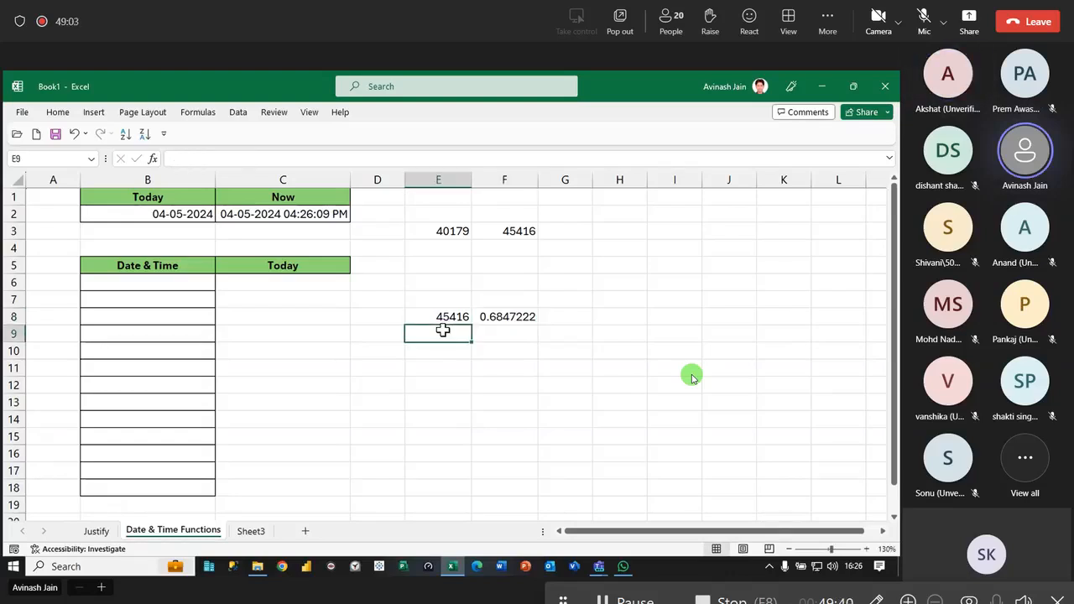
pyautogui.write('=rand')
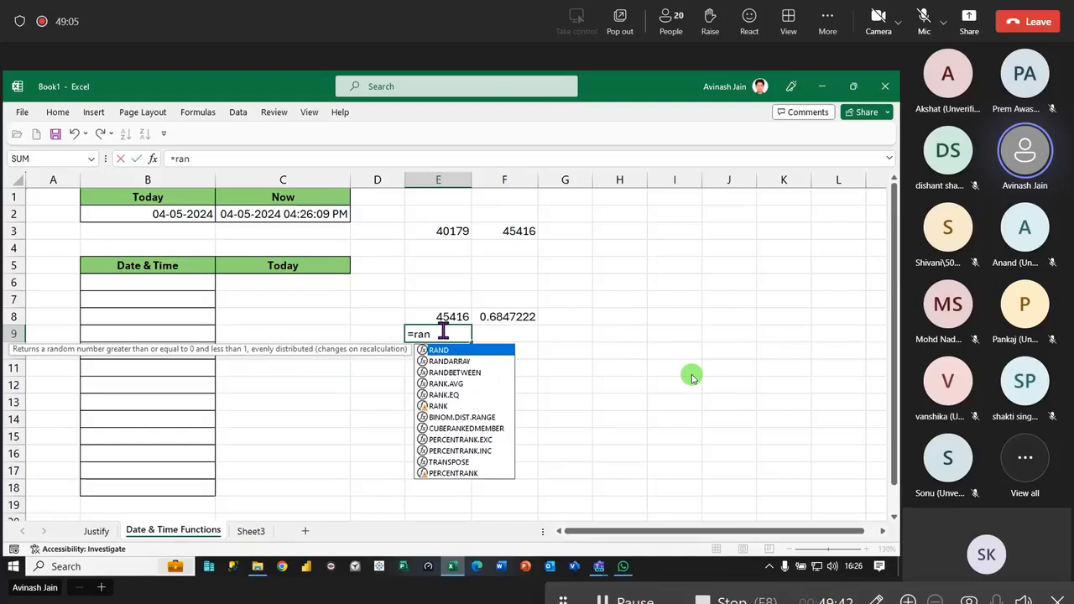
pyautogui.press('Down')
pyautogui.press('Down')
pyautogui.press('Tab')
pyautogui.write('11,9')
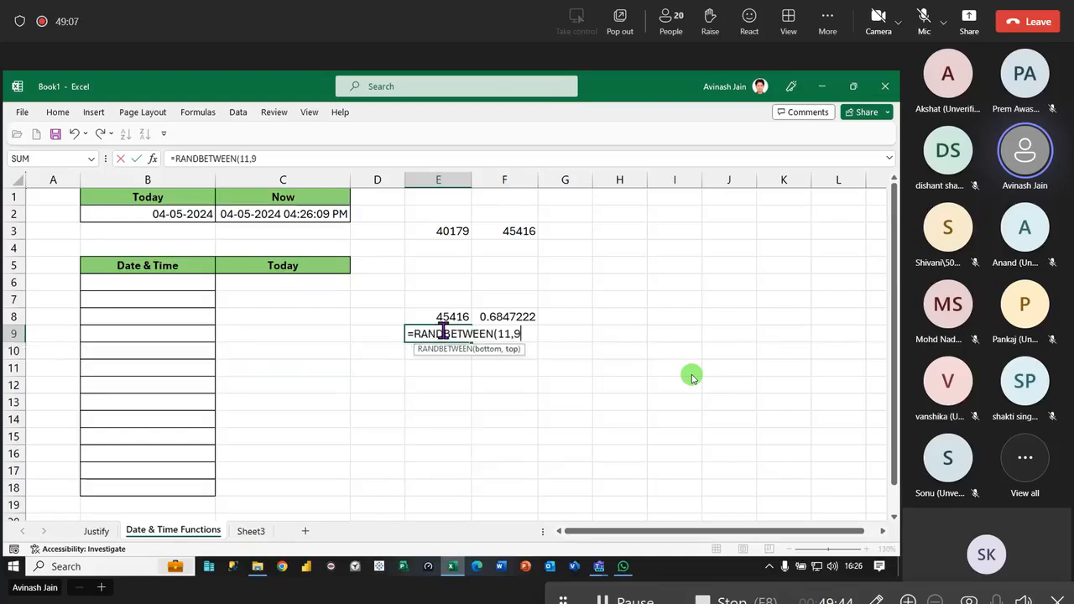
pyautogui.write('99)')
pyautogui.press('Return')
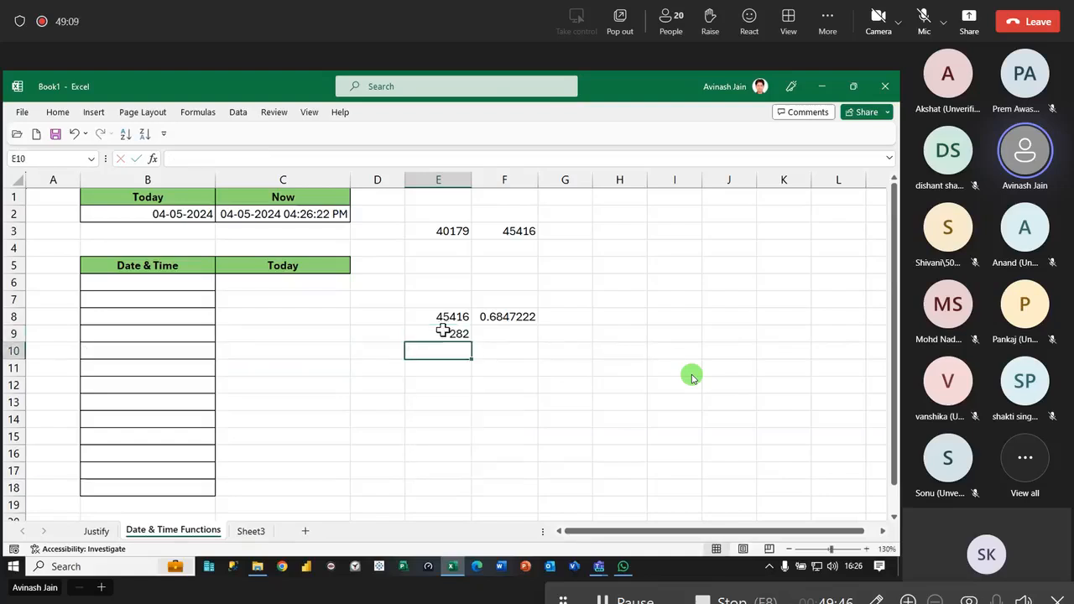
# - Enter 1 in E10 and the formula =RAND() in F9
pyautogui.write('1')
pyautogui.press('Up')
pyautogui.press('Right')
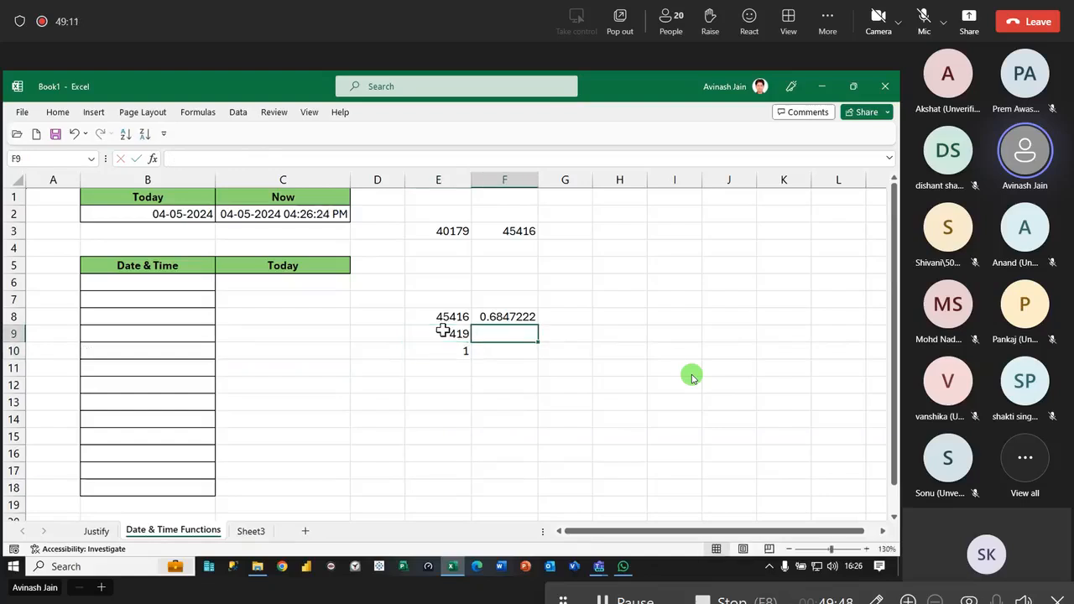
pyautogui.write('=rand')
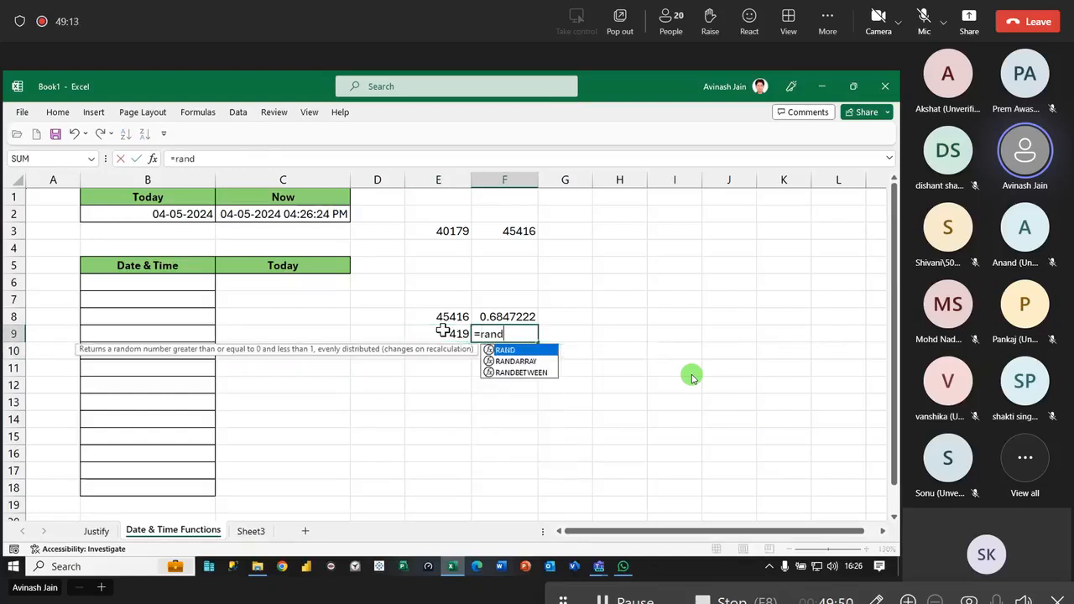
pyautogui.write('()')
pyautogui.press('Return')
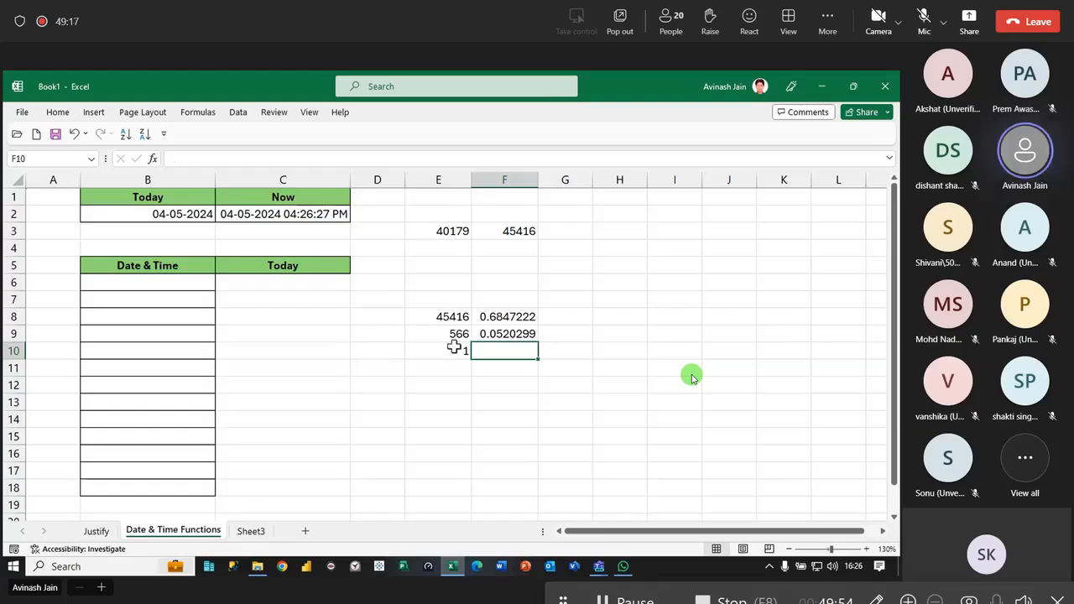
# - Clear the contents of E10 and the example values in E8:F9
pyautogui.click(455, 352)
pyautogui.press('Delete')
pyautogui.click(448, 333)
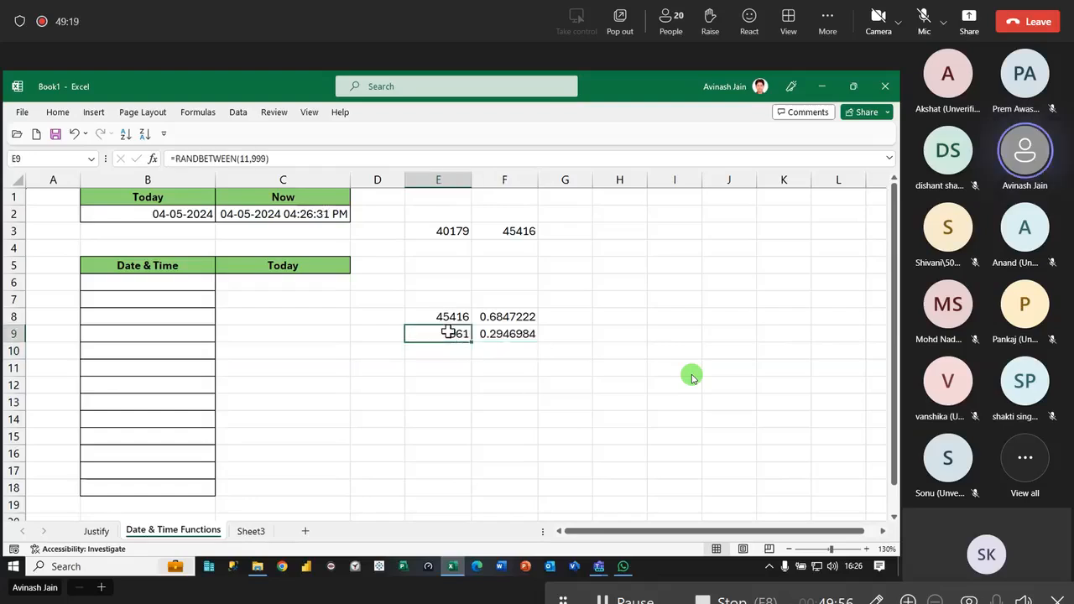
pyautogui.moveTo(443, 316); pyautogui.dragTo(512, 336)
pyautogui.press('Delete')
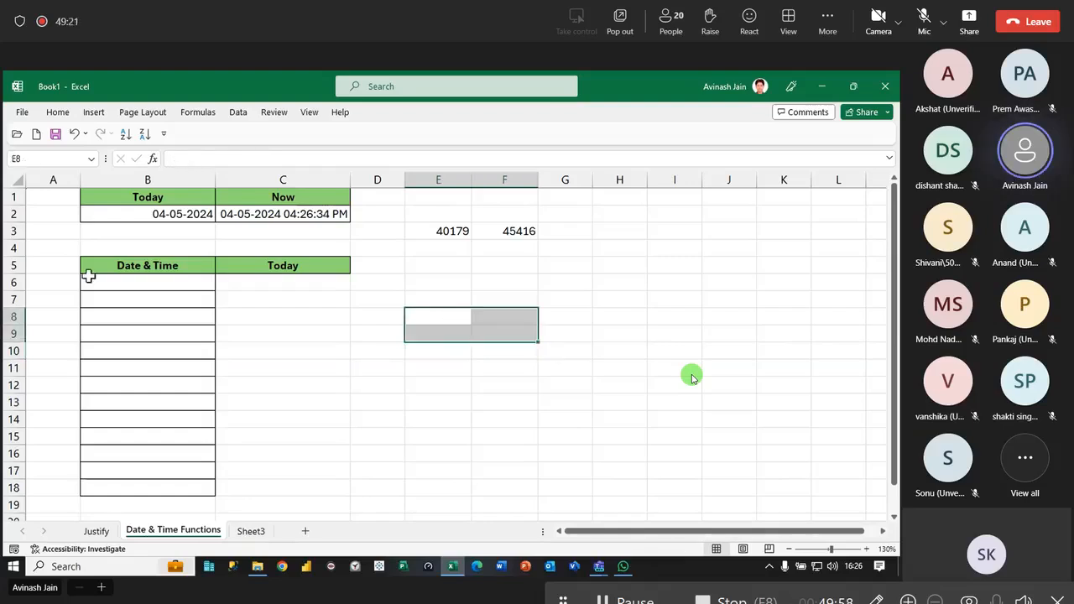
# - Enter a RANDBETWEEN formula in B6 with dates from "1/1/2010" to 04-05-2024, plus RAND()
pyautogui.click(128, 281)
pyautogui.write('=ran')
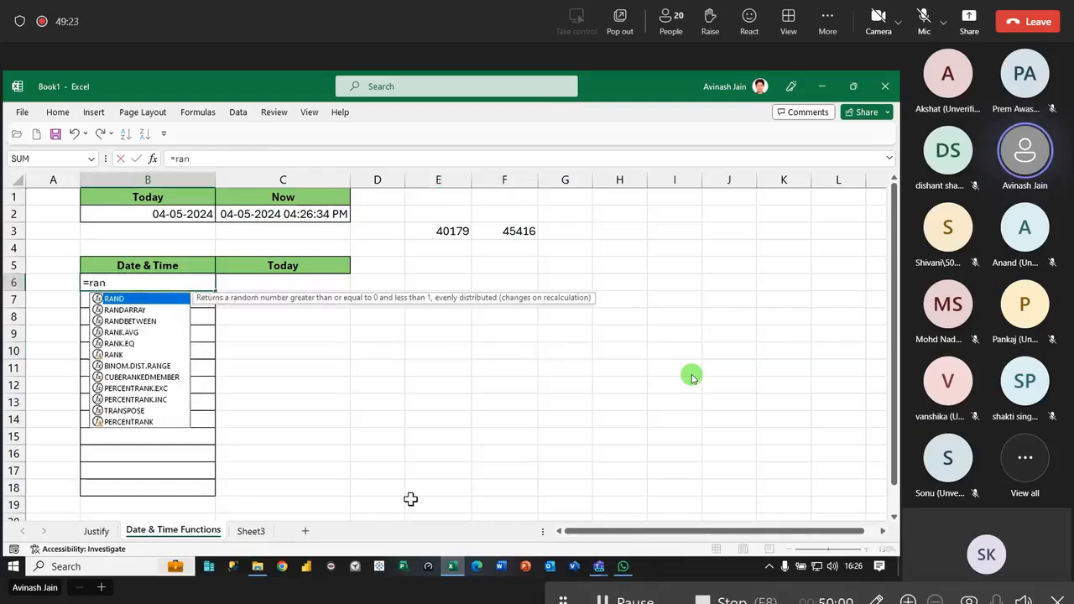
pyautogui.write('d')
pyautogui.press('Down')
pyautogui.press('Down')
pyautogui.press('Tab')
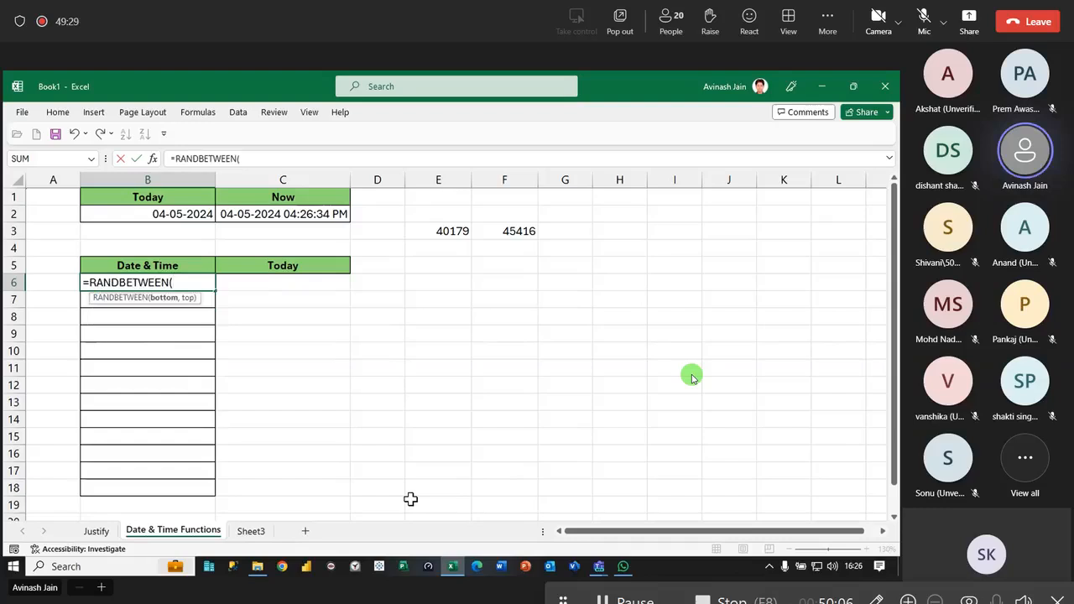
pyautogui.write('"1/1/2010",')
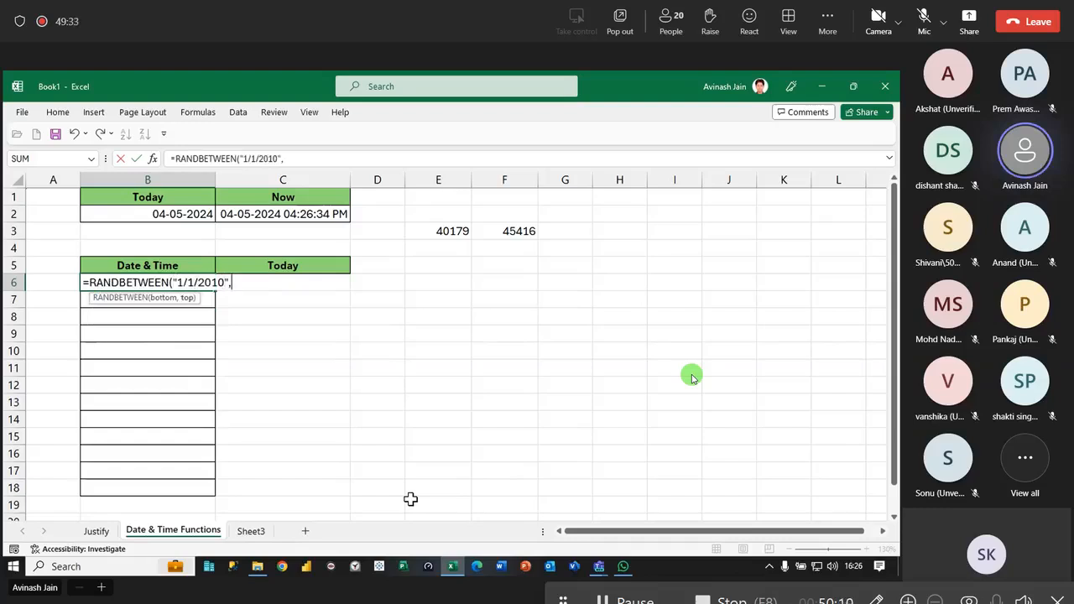
pyautogui.write('"04-05-2024')
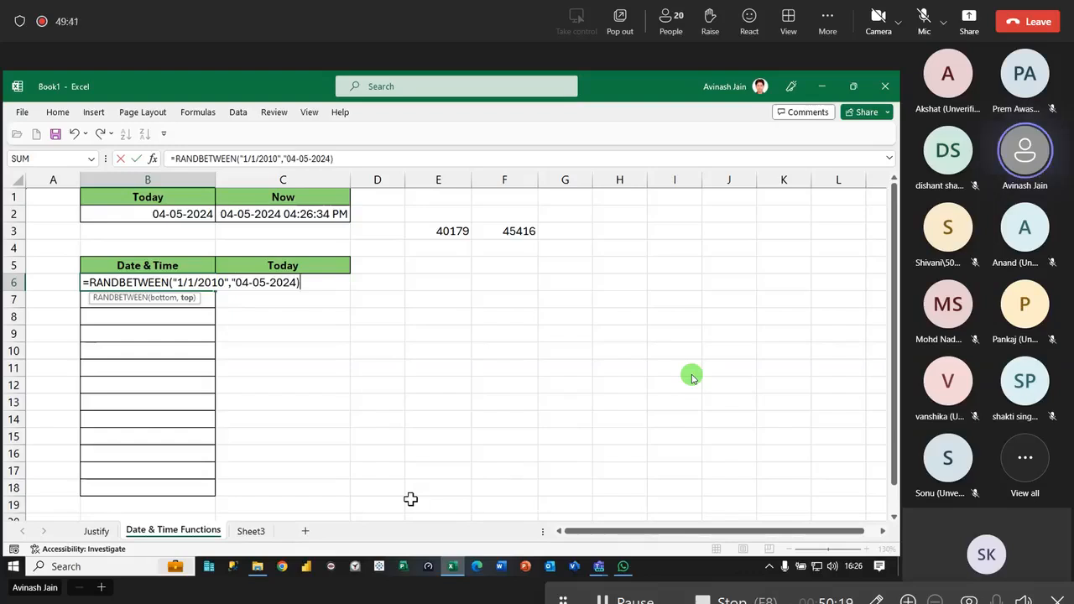
pyautogui.write('+Rand()')
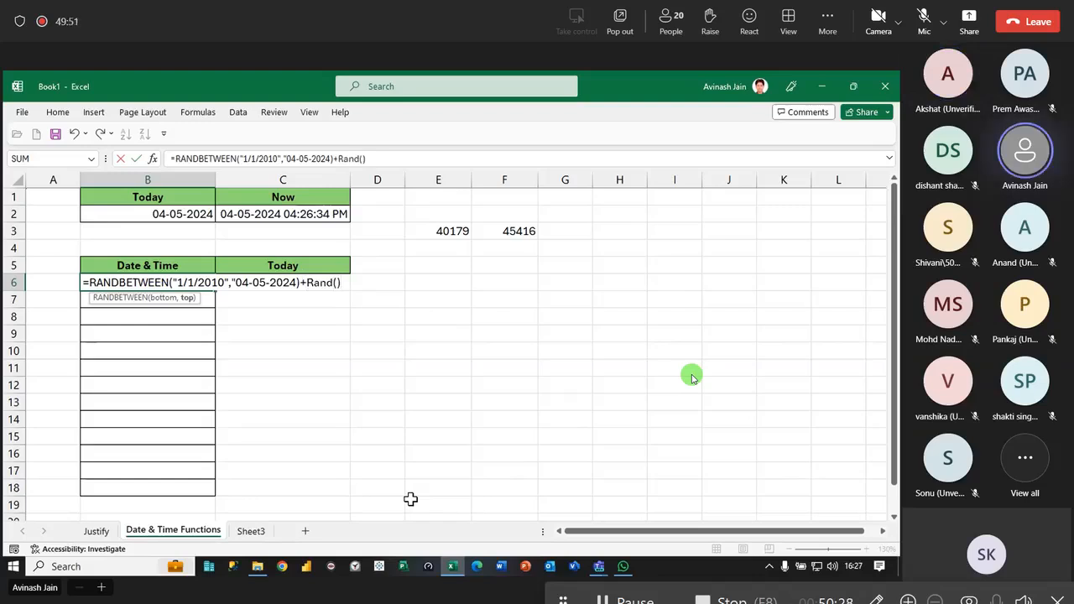
pyautogui.press('Return')
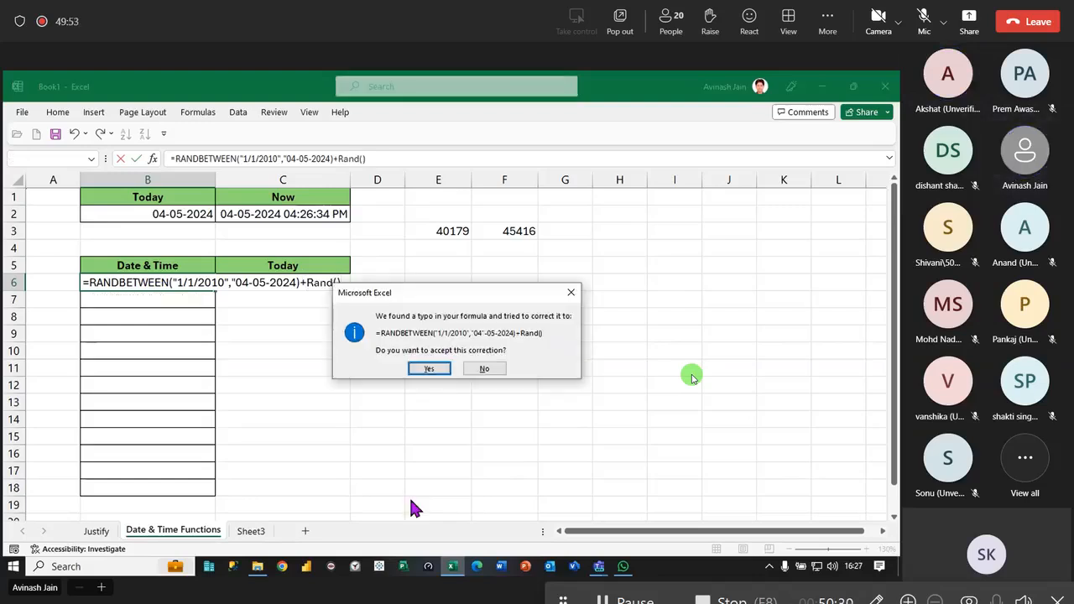
pyautogui.press('Return')
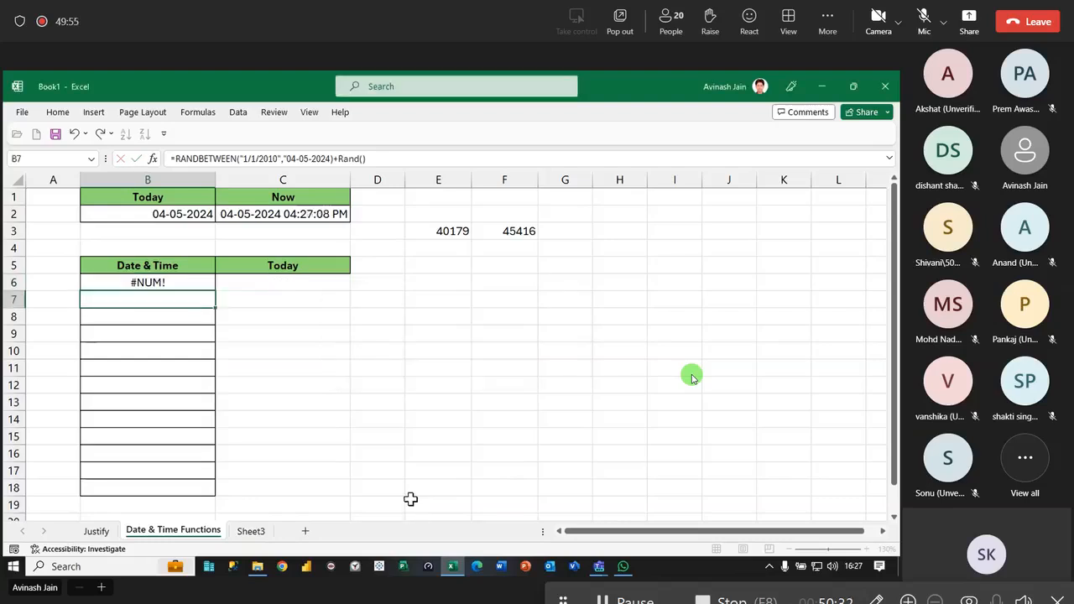
# - Correct the formula in B6 to =RANDBETWEEN("1/1/2010","04-5-2024")+RAND()
pyautogui.click(148, 284)
pyautogui.doubleClick(148, 283)
pyautogui.click(252, 283)
pyautogui.press('BackSpace')
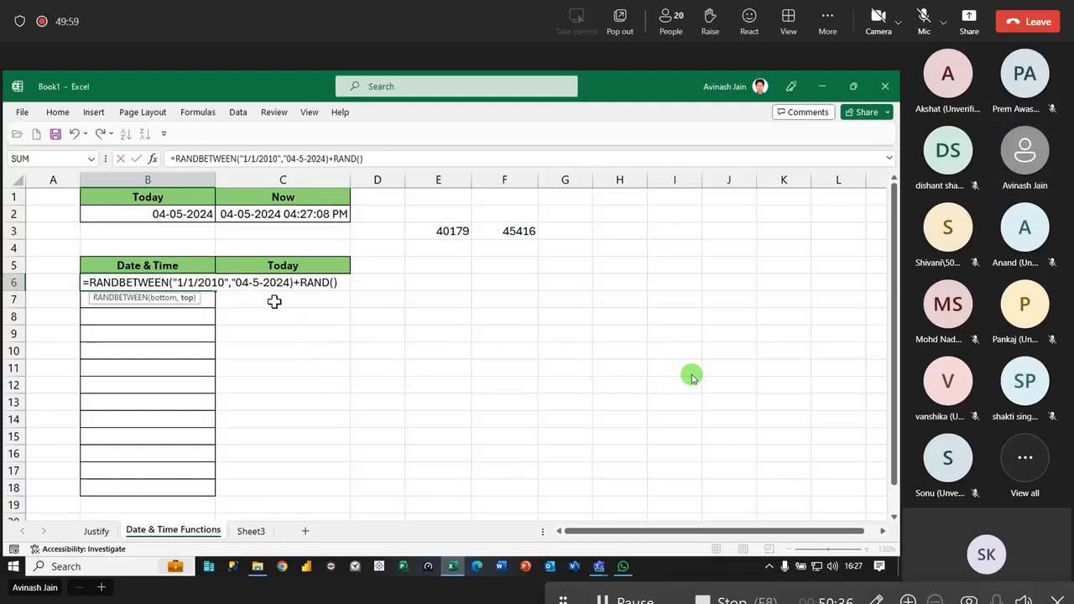
pyautogui.click(289, 283)
pyautogui.write('"')
pyautogui.press('Return')
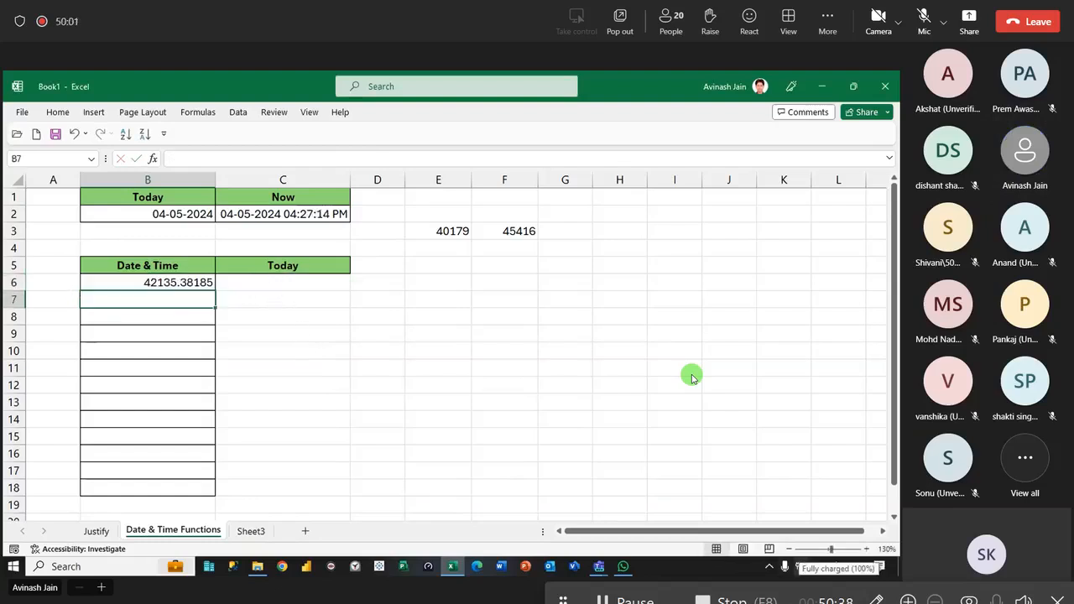
# - Copy the date-time format of C2 onto B6 with Format Painter and fill B6 down to B18
pyautogui.click(190, 283)
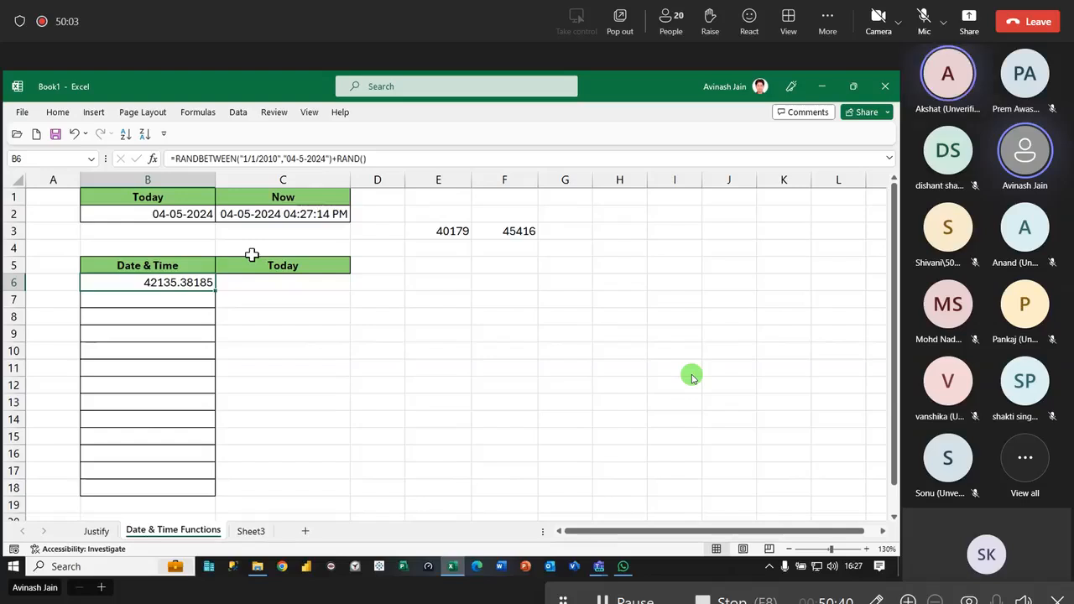
pyautogui.click(282, 205)
pyautogui.click(57, 113)
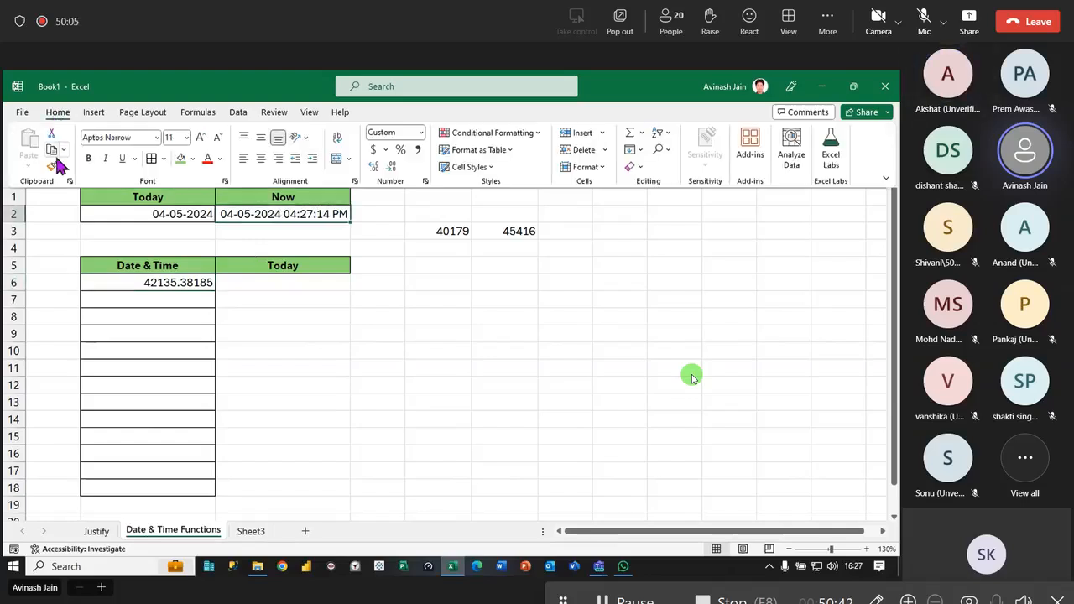
pyautogui.click(50, 170)
pyautogui.click(147, 281)
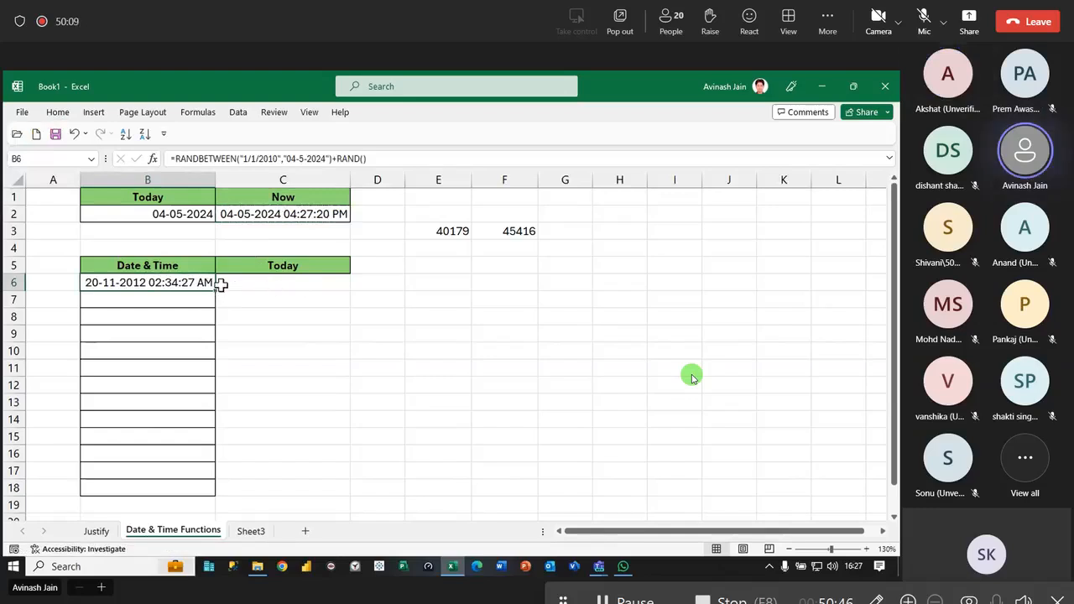
pyautogui.moveTo(216, 291); pyautogui.dragTo(222, 504)
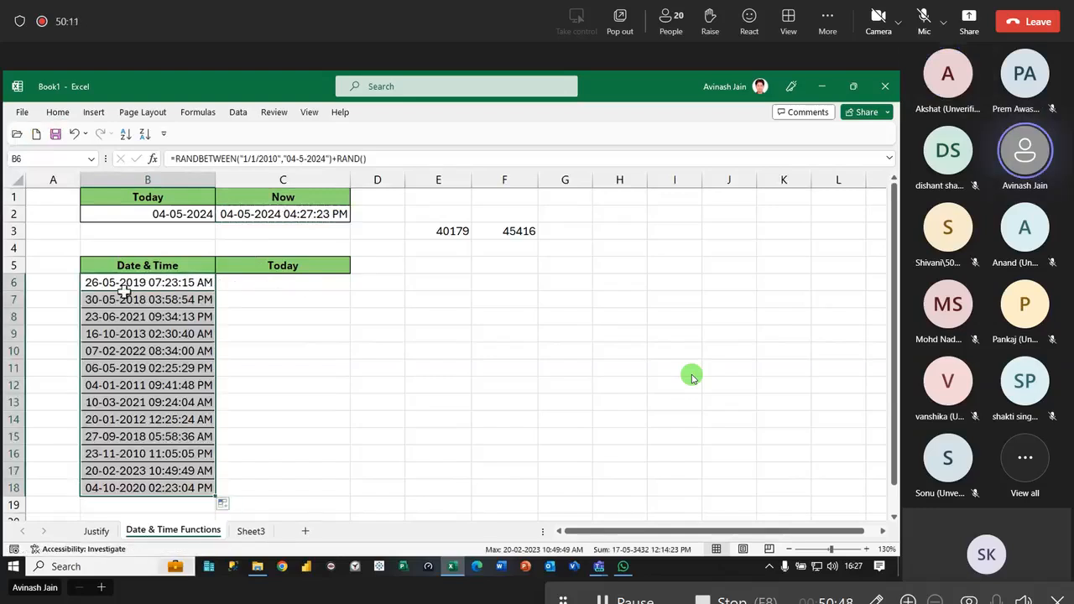
# - Replace the formulas in B6:B18 with their static values and clear the numbers in E3:F3
pyautogui.rightClick(132, 282)
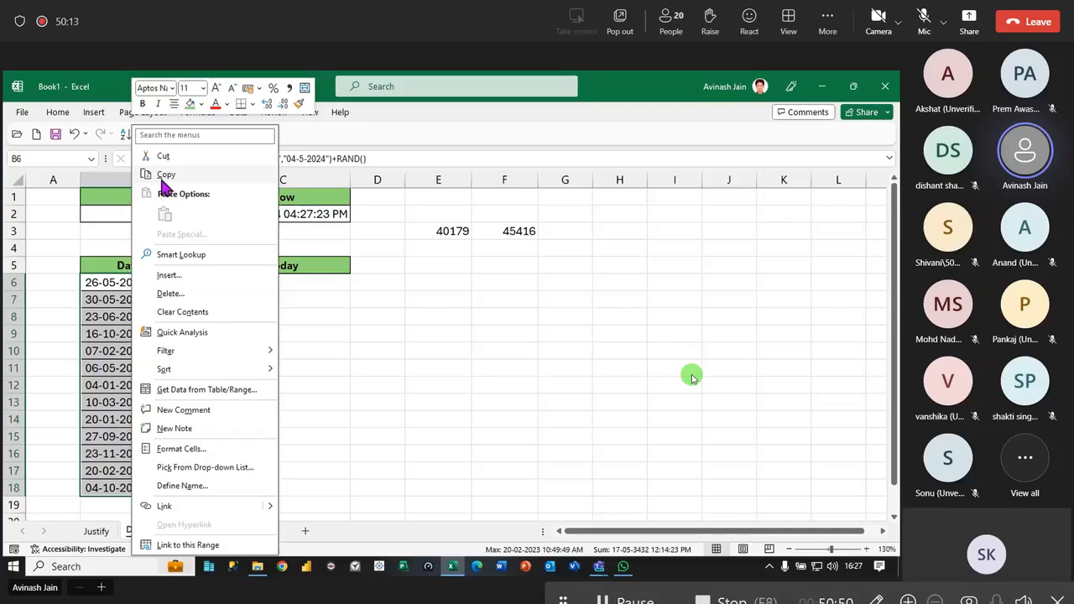
pyautogui.click(164, 183)
pyautogui.rightClick(139, 282)
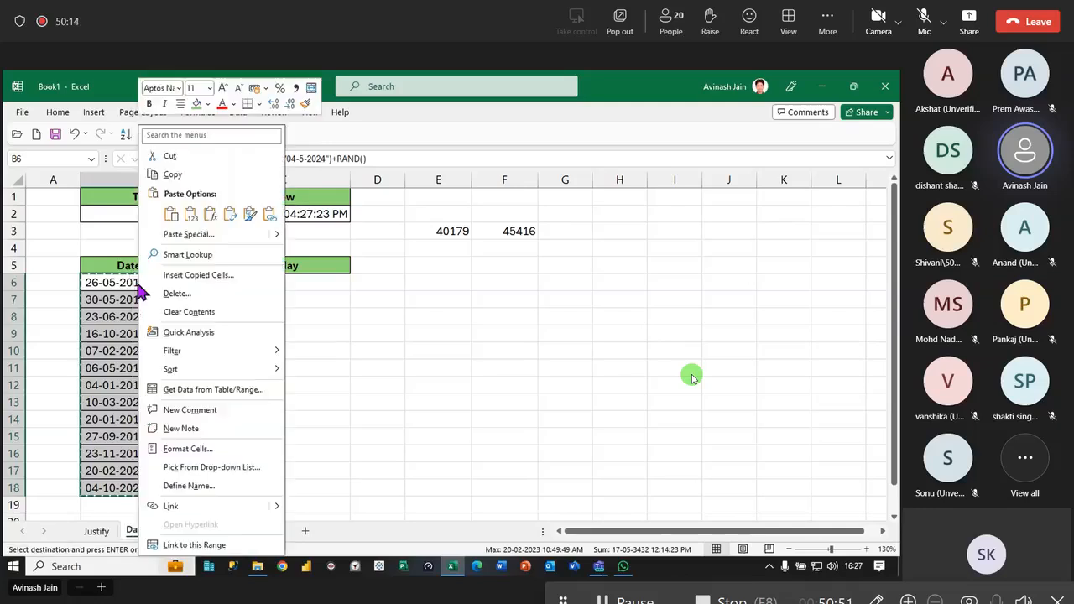
pyautogui.click(191, 214)
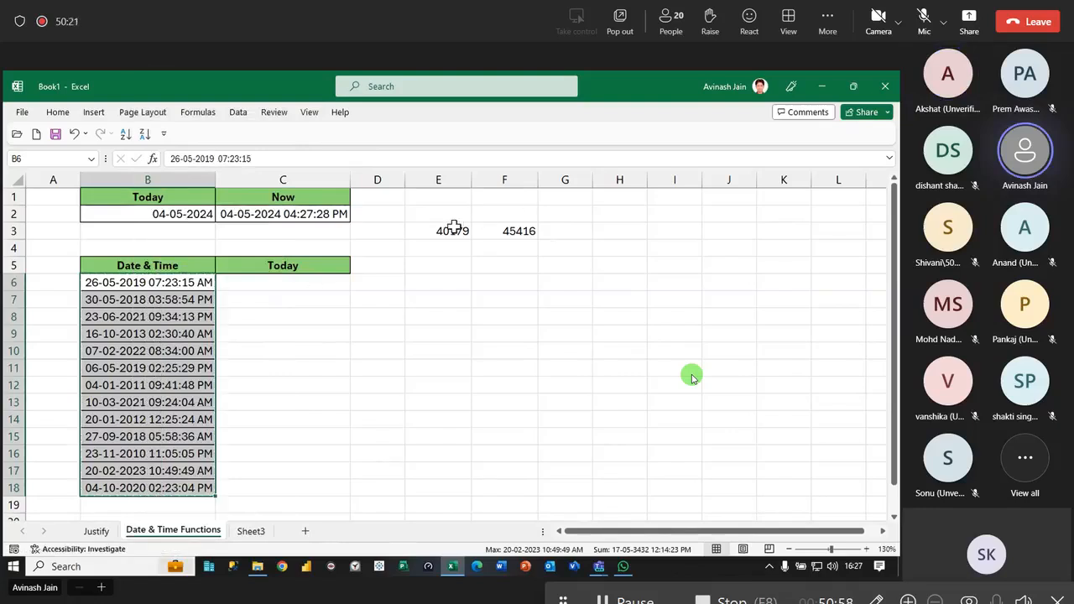
pyautogui.moveTo(455, 227); pyautogui.dragTo(506, 233)
pyautogui.press('Delete')
# - Freeze panes at column C so that columns A and B stay fixed while scrolling sideways
pyautogui.click(57, 112)
pyautogui.click(269, 239)
pyautogui.click(265, 180)
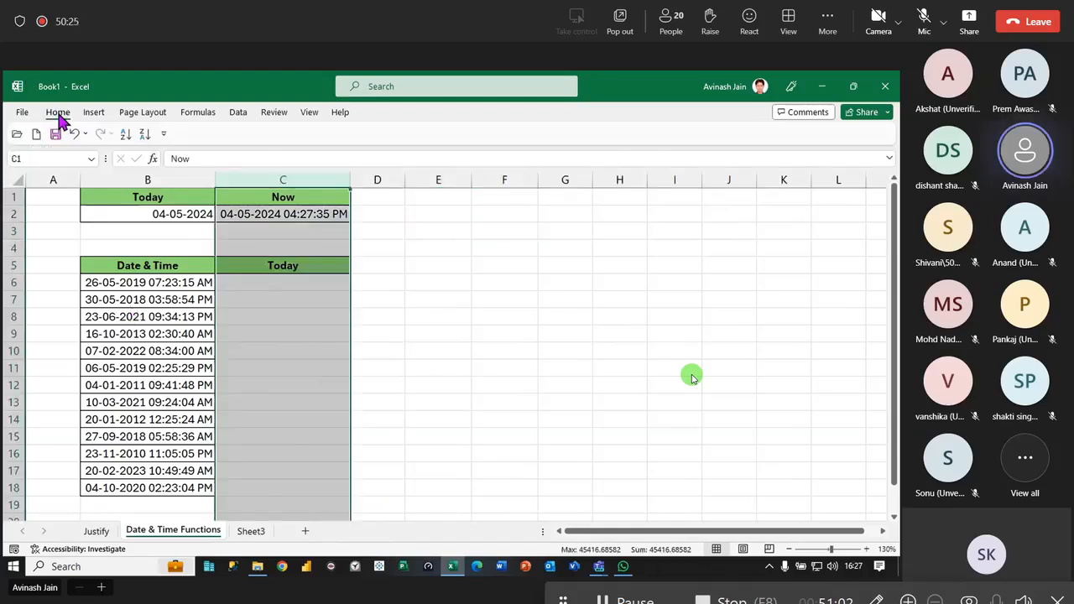
pyautogui.click(57, 112)
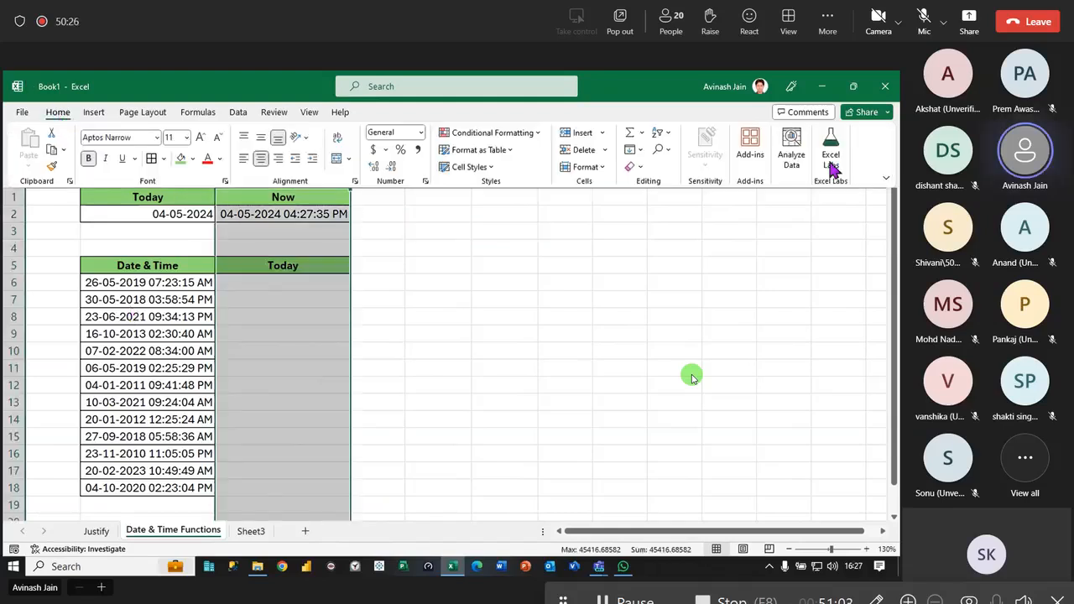
pyautogui.click(310, 113)
pyautogui.click(663, 167)
pyautogui.click(681, 200)
# - Fill the Date & Time header cell B5 with the standard orange colour
pyautogui.click(173, 267)
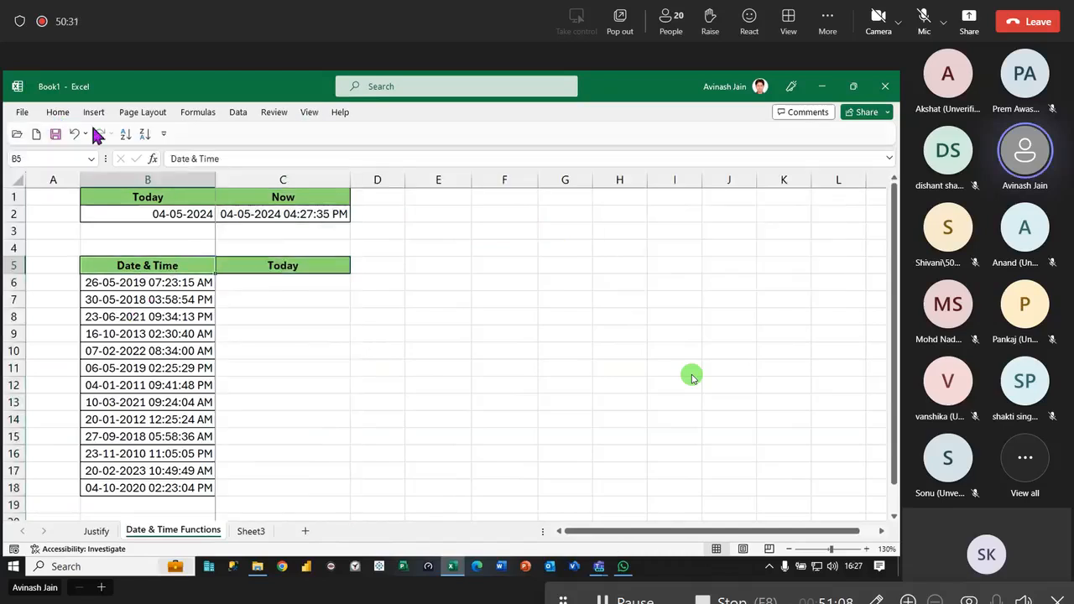
pyautogui.click(55, 116)
pyautogui.click(192, 159)
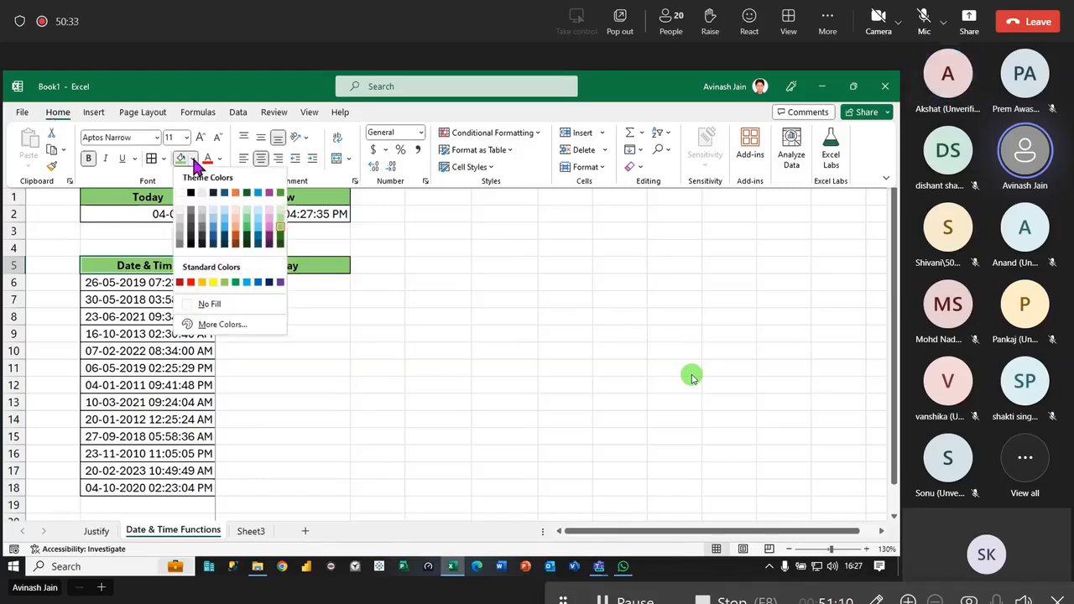
pyautogui.click(202, 284)
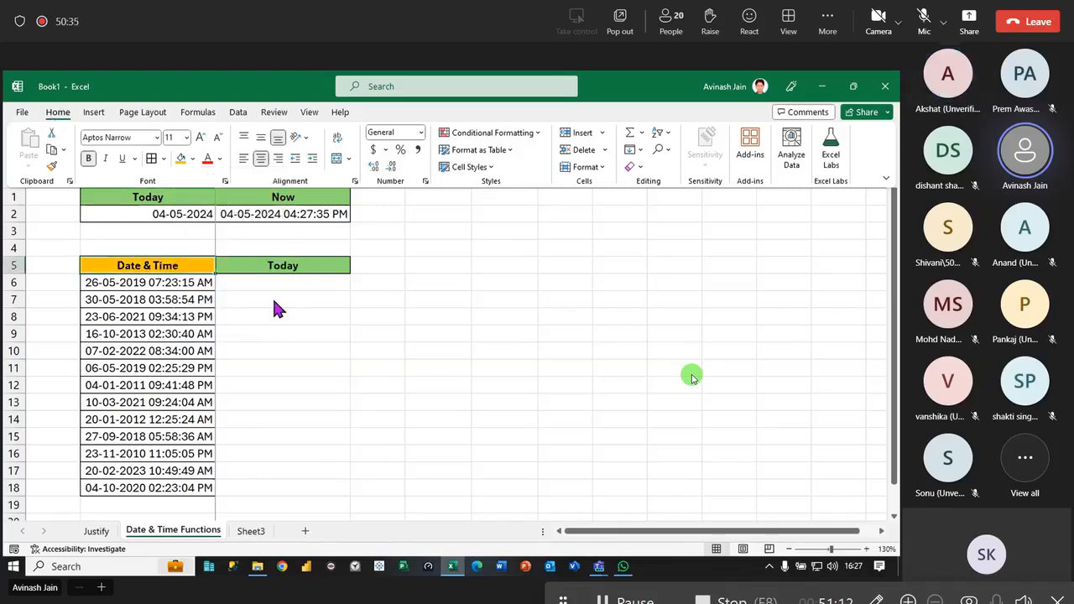
# - Clear the Today heading from C5 and extend the empty green header cell across to K5
pyautogui.click(283, 266)
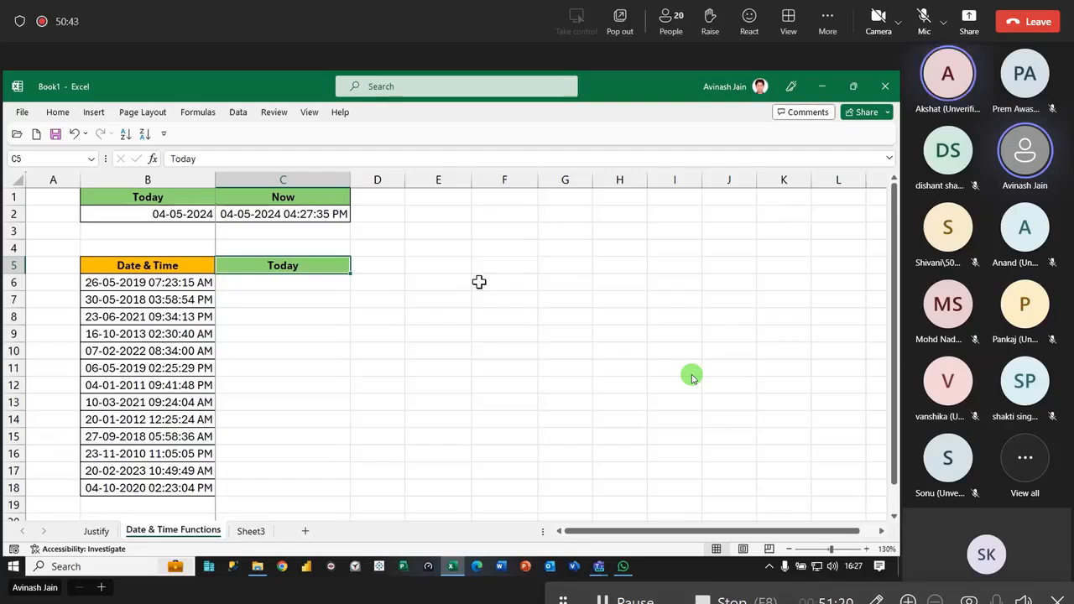
pyautogui.press('Delete')
pyautogui.moveTo(350, 274); pyautogui.dragTo(826, 309)
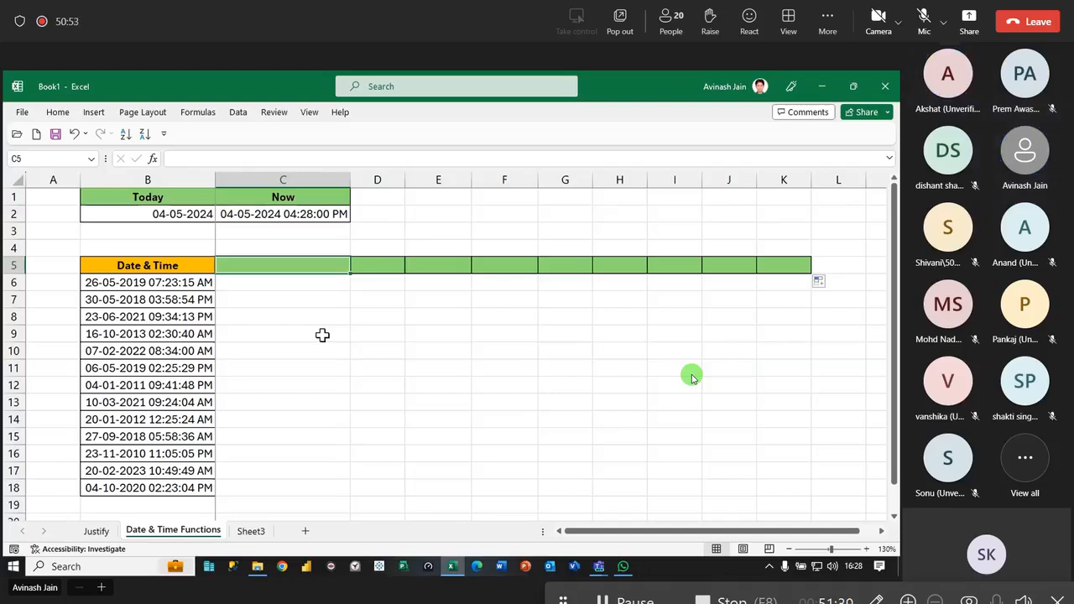
# - Start saving the workbook and browse from the Desktop through Noida and New Batches to the Advance Excel 330 PM New folder
pyautogui.hotkey('ctrl', 's')
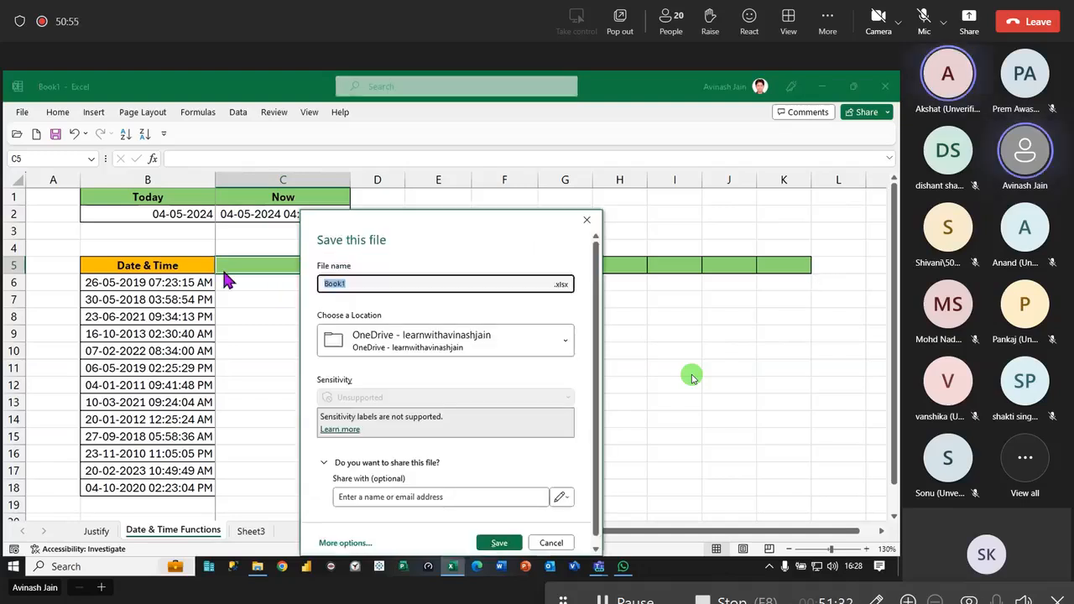
pyautogui.press('Escape')
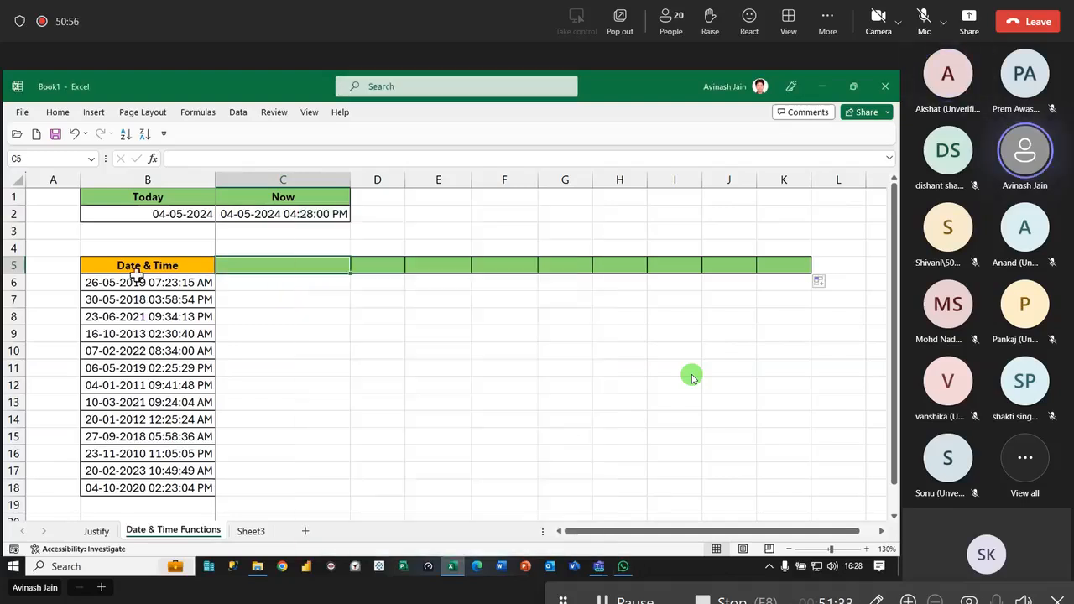
pyautogui.click(55, 134)
pyautogui.click(345, 543)
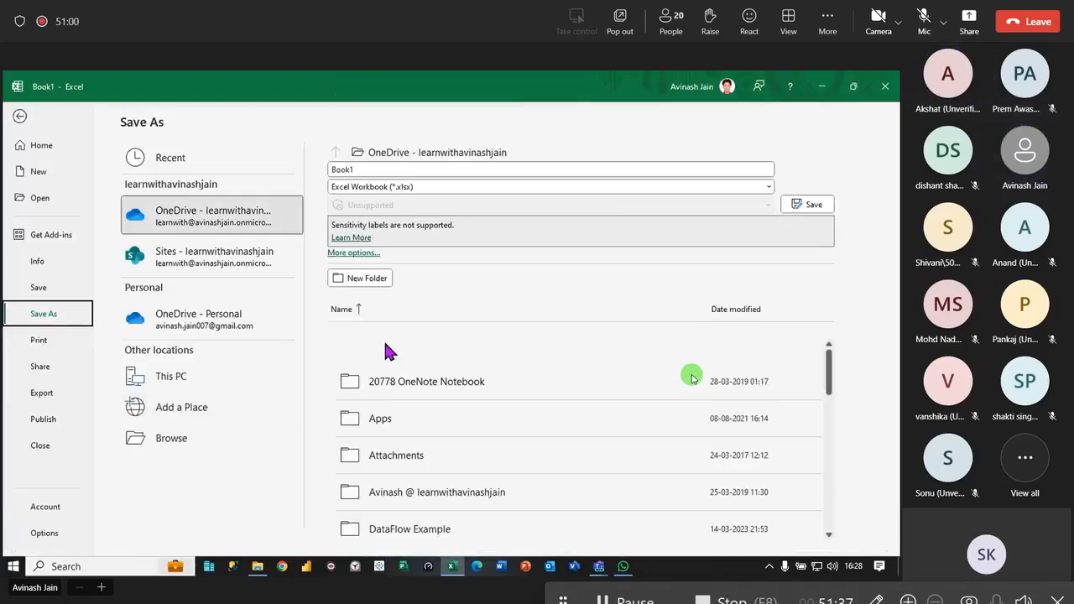
pyautogui.click(271, 439)
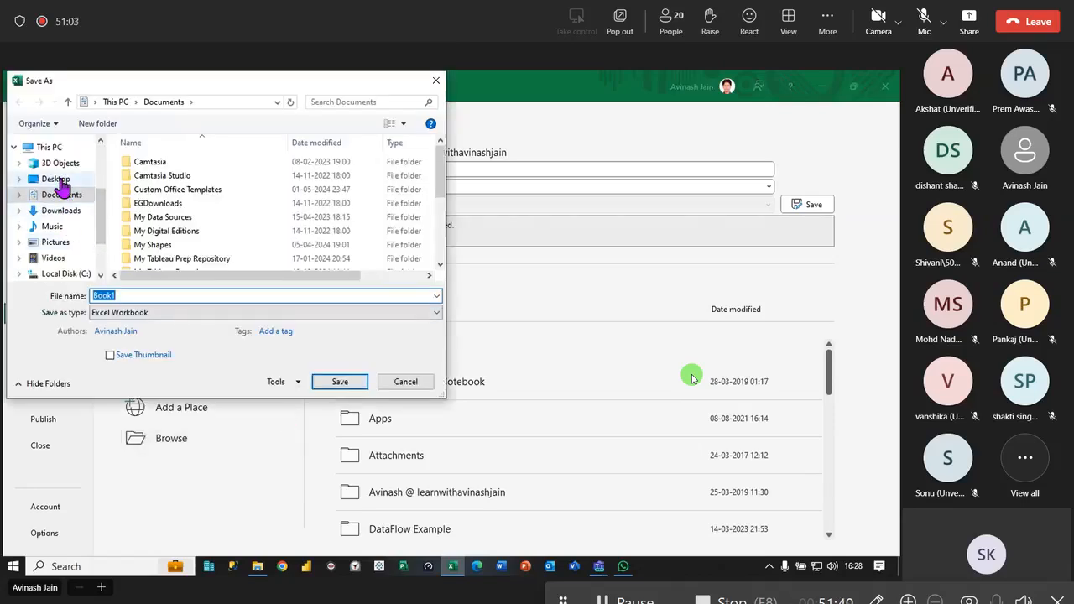
pyautogui.click(56, 179)
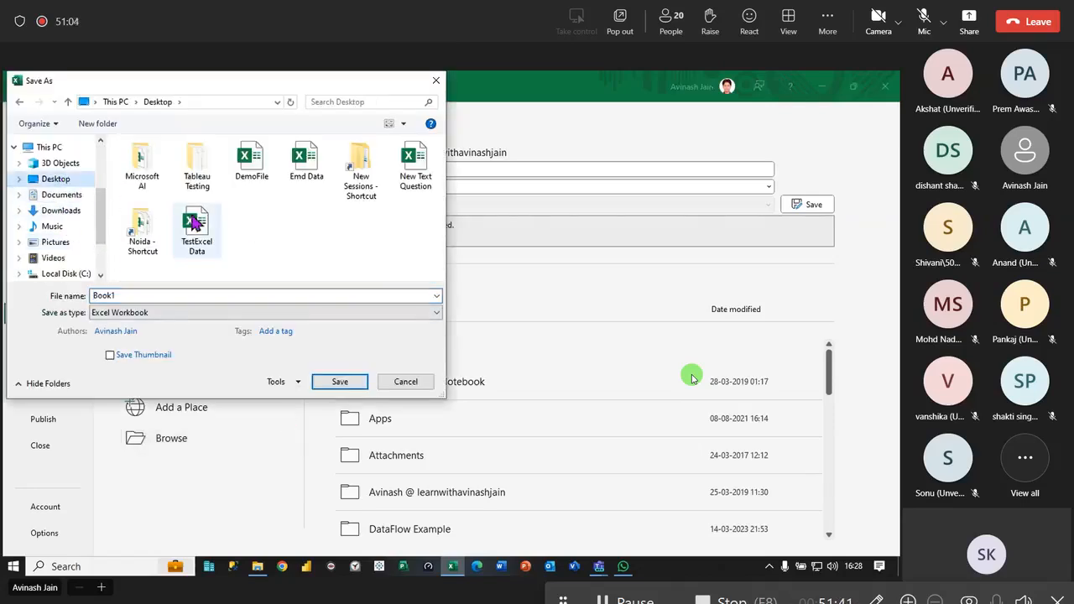
pyautogui.doubleClick(143, 228)
pyautogui.doubleClick(144, 164)
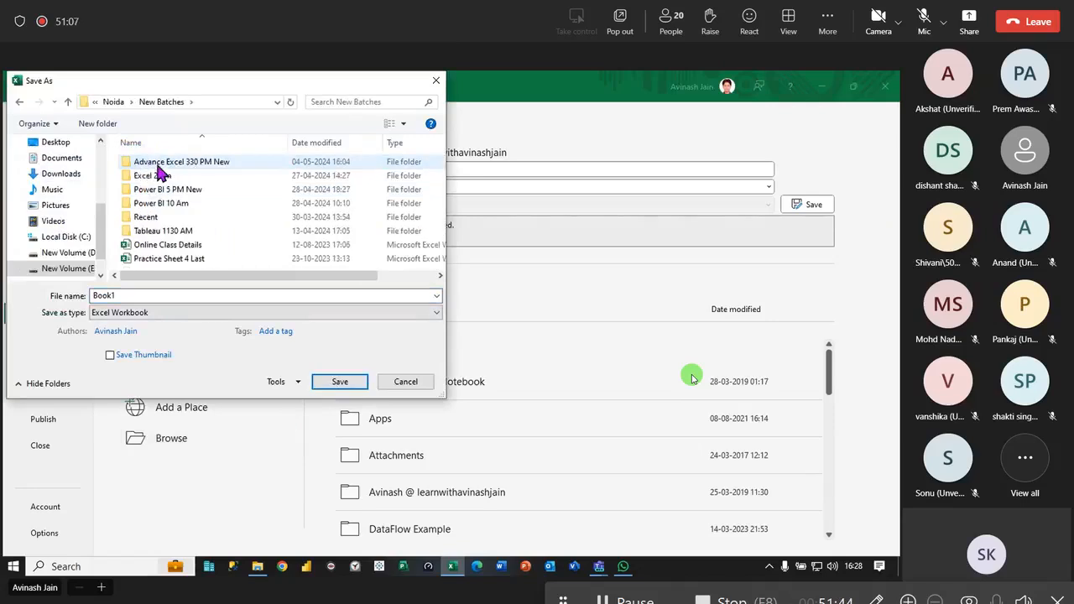
pyautogui.doubleClick(167, 164)
# - Save the workbook as "File 12 Date & Time", basing the name on the existing File 11 Ref Types 2
pyautogui.click(176, 263)
pyautogui.click(176, 296)
pyautogui.click(123, 296)
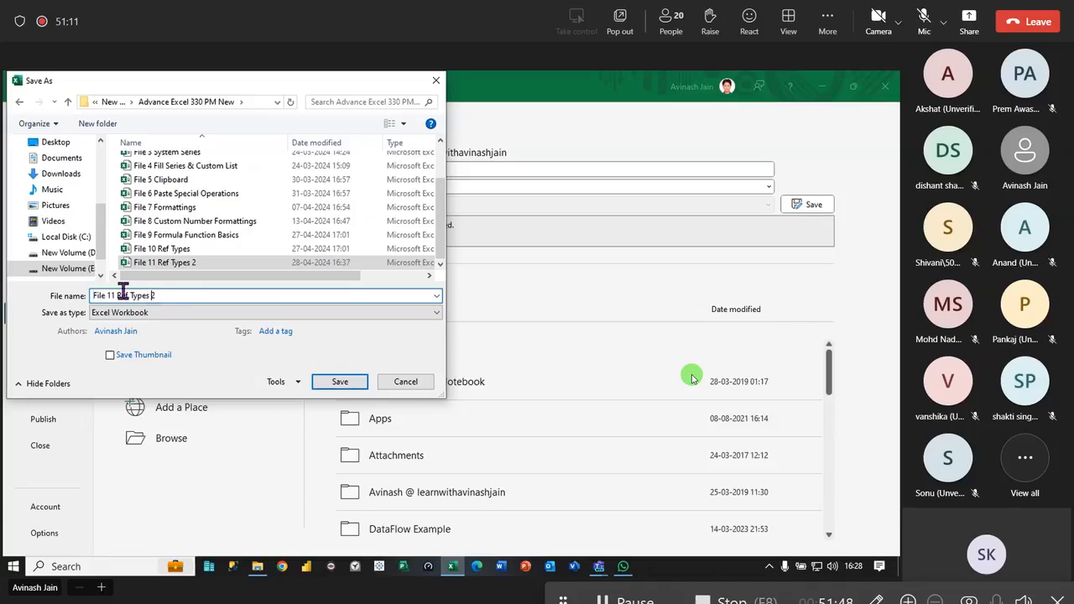
pyautogui.moveTo(112, 296); pyautogui.dragTo(439, 281)
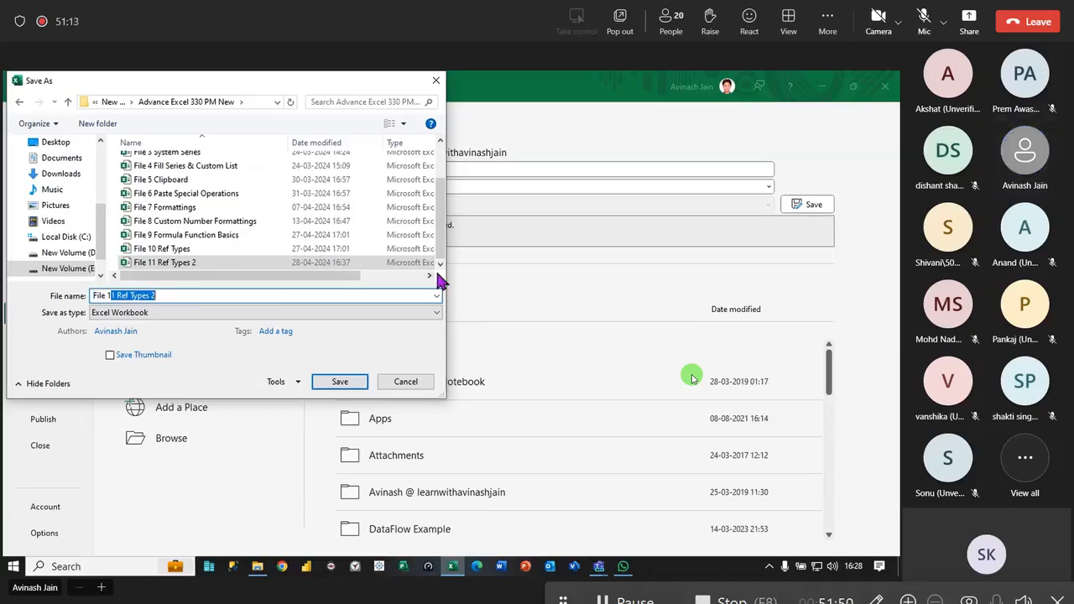
pyautogui.press('BackSpace')
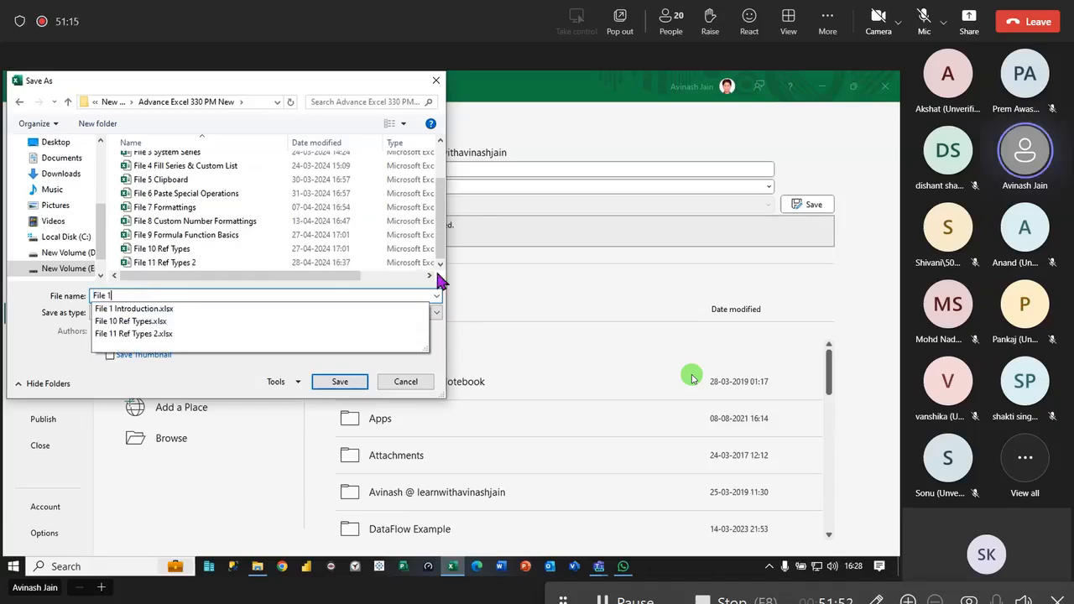
pyautogui.write('2')
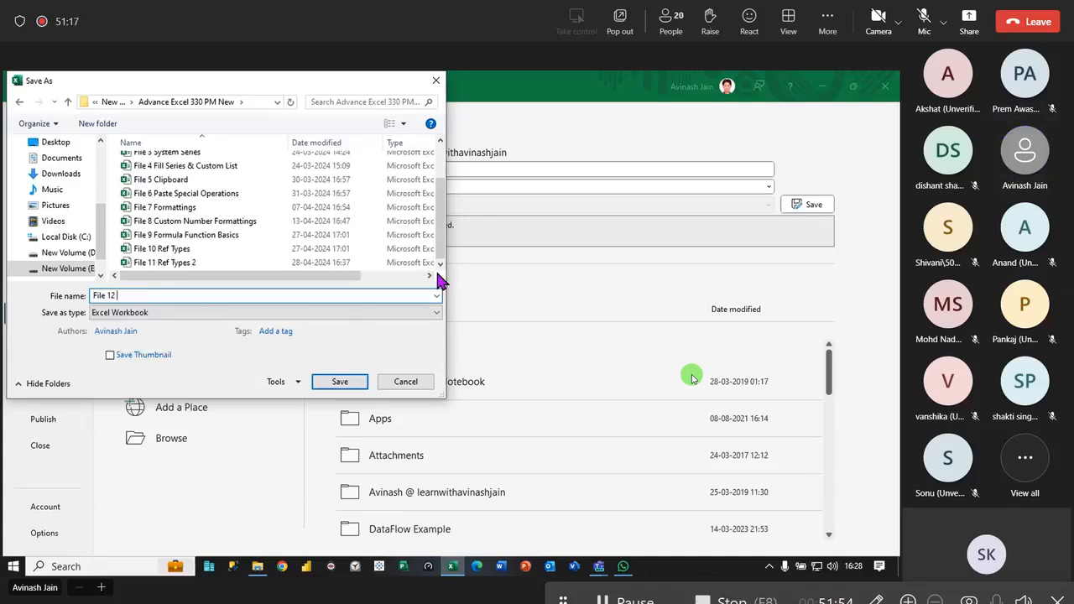
pyautogui.write(' date & Time')
pyautogui.press('Left')
pyautogui.press('Left')
pyautogui.press('Left')
pyautogui.press('Left')
pyautogui.press('Left')
pyautogui.press('Left')
pyautogui.press('Left')
pyautogui.press('Left')
pyautogui.press('Left')
pyautogui.press('Left')
pyautogui.press('BackSpace')
pyautogui.write('D')
pyautogui.press('Return')
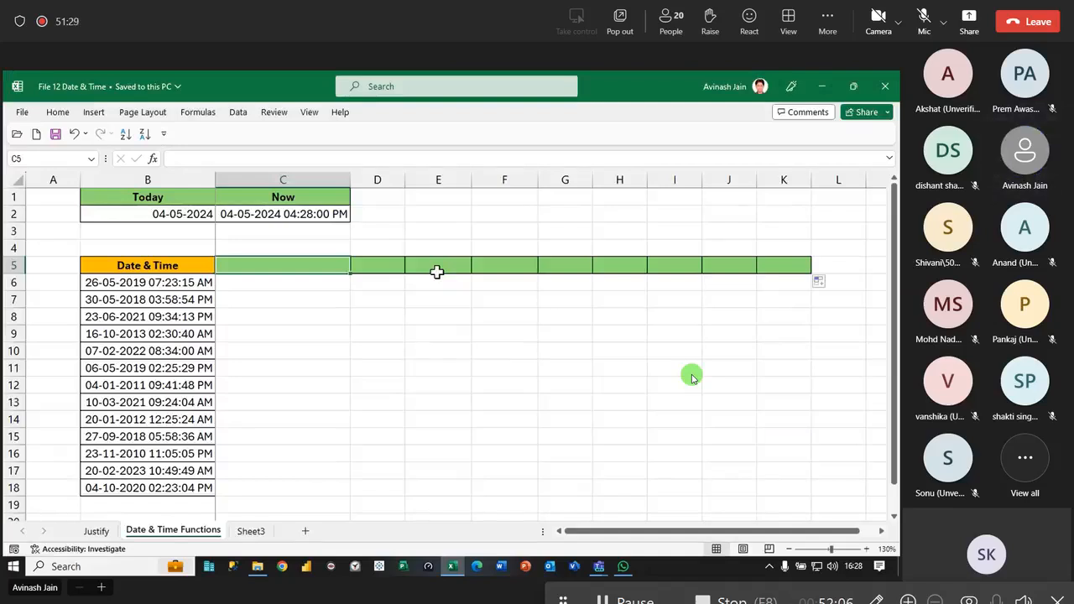
pyautogui.click(385, 333)
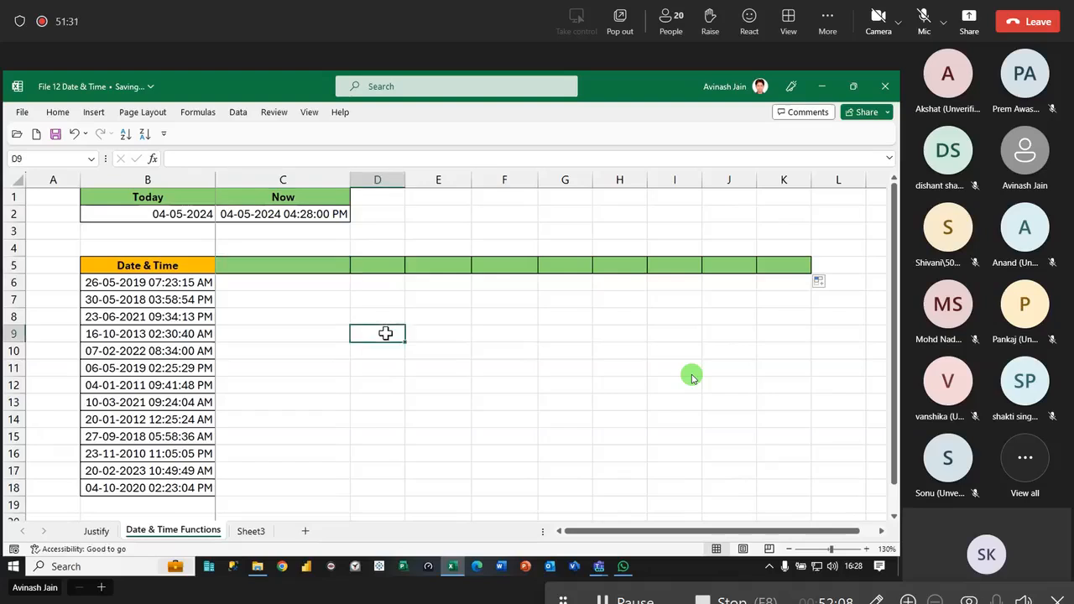
# - Sort the date-time values in B6:B18 from oldest to newest
pyautogui.click(285, 270)
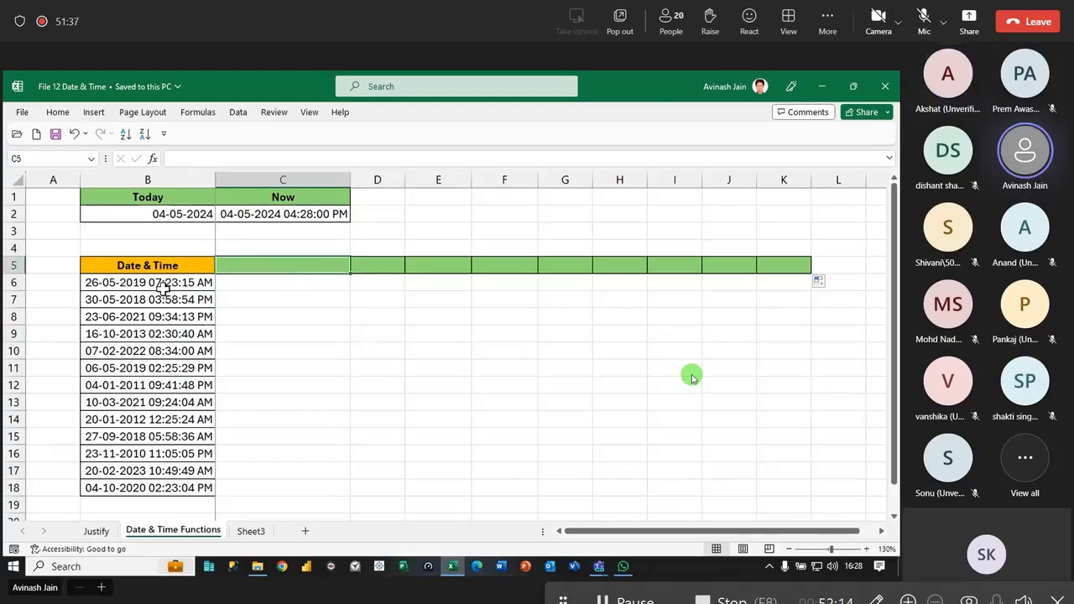
pyautogui.click(161, 284)
pyautogui.click(125, 133)
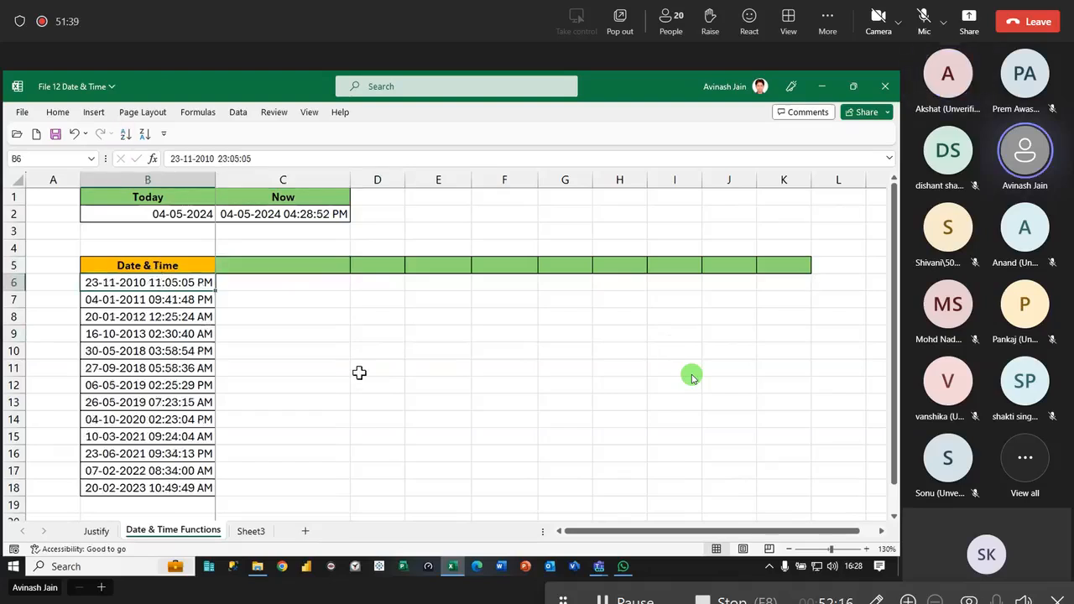
pyautogui.click(358, 372)
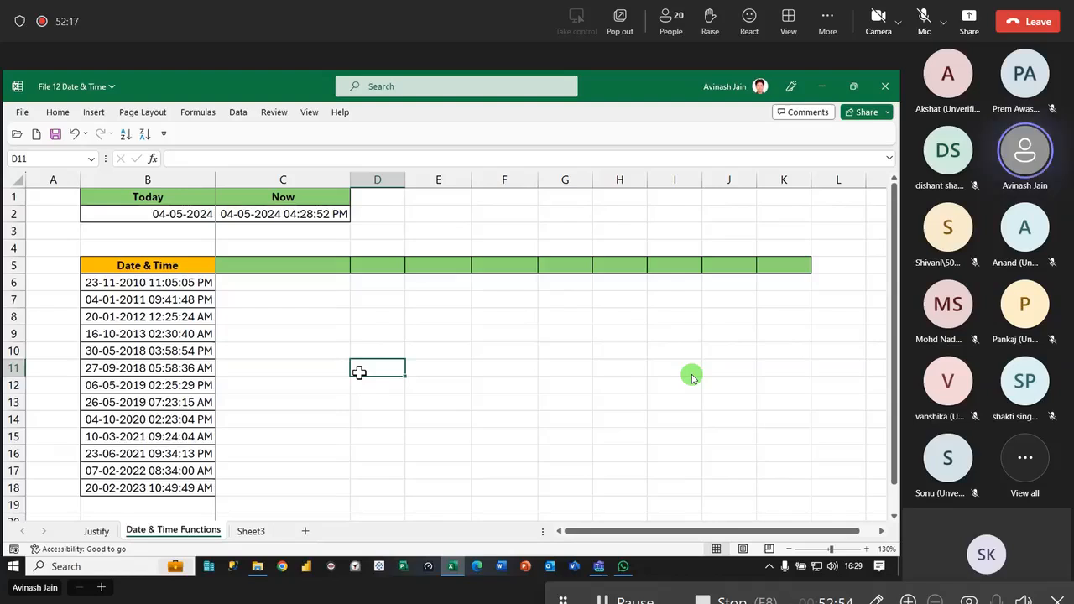
# - Enter the heading YEAR in cell C5 beside the Date & Time header
pyautogui.click(182, 287)
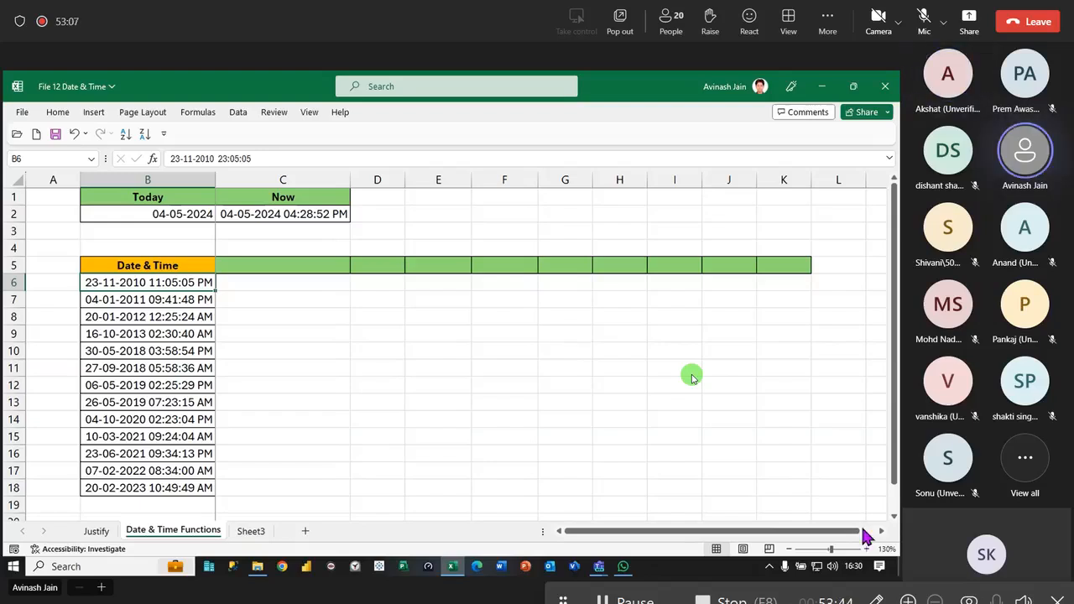
pyautogui.click(285, 263)
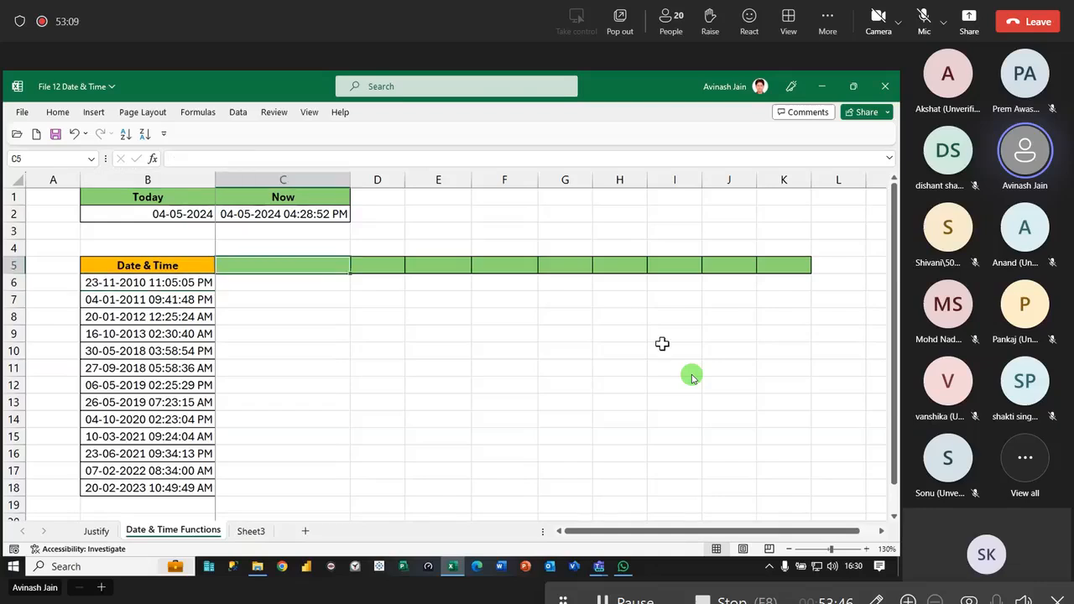
pyautogui.write('YEAR')
pyautogui.press('Return')
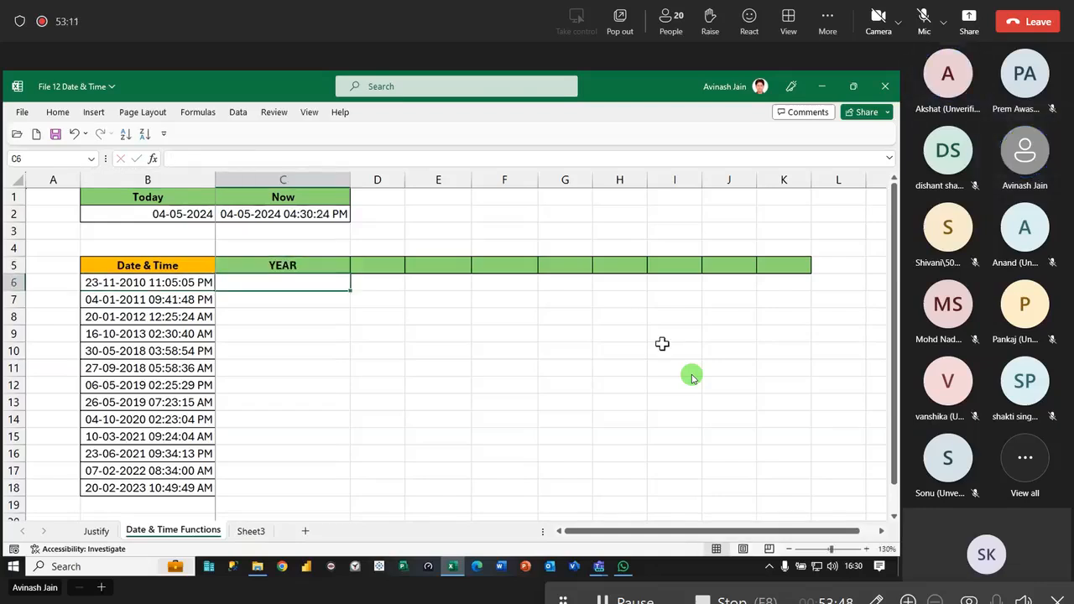
# - Extract the year in C6 with =YEAR(B6) and fill the formula down to C18
pyautogui.write('=year')
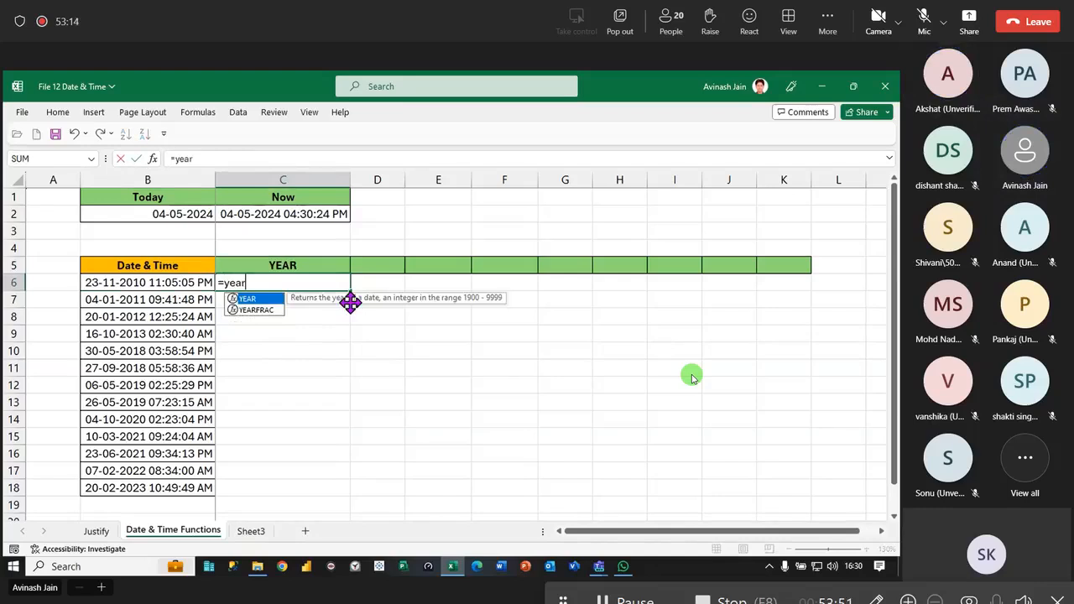
pyautogui.press('Tab')
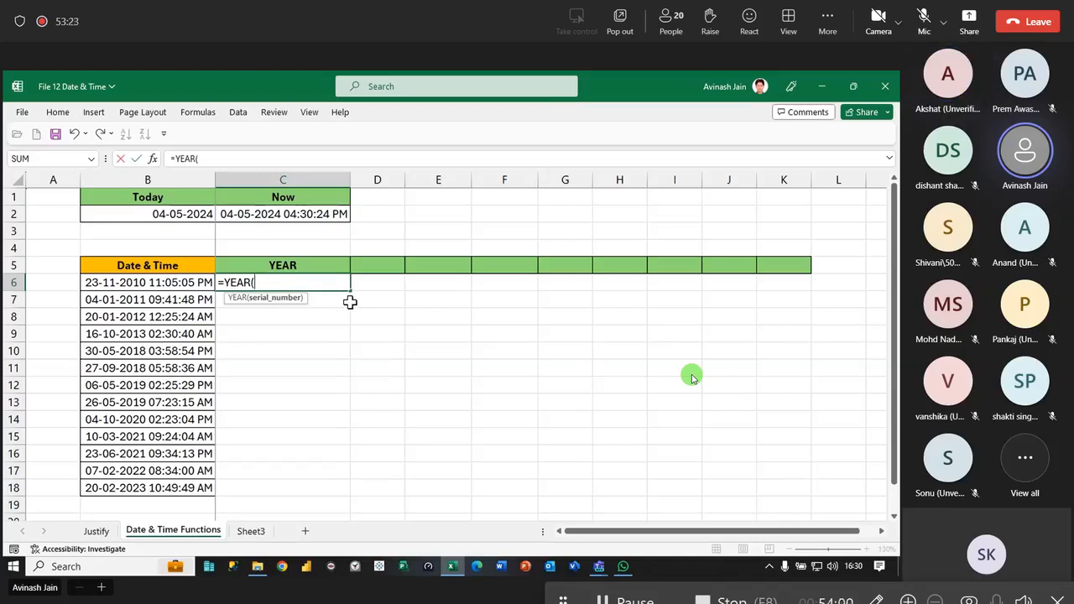
pyautogui.click(179, 283)
pyautogui.write(')')
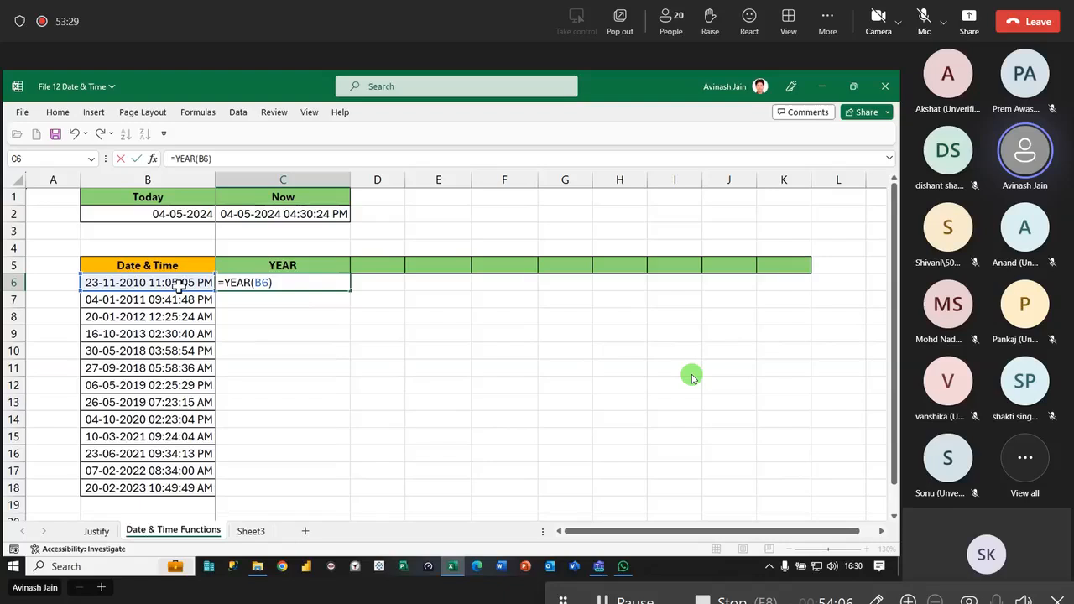
pyautogui.press('Return')
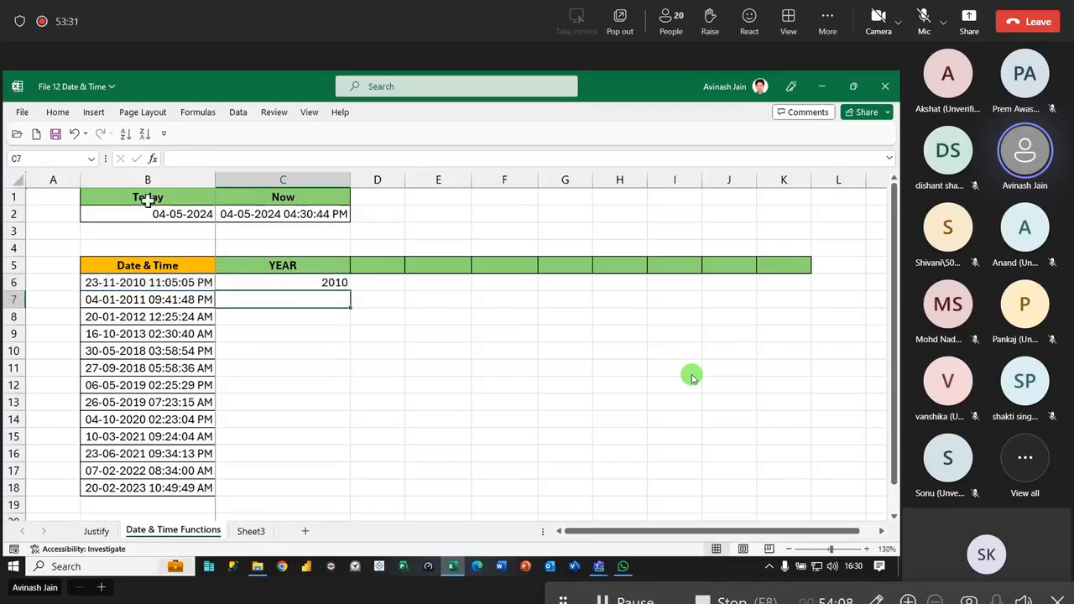
pyautogui.click(338, 283)
pyautogui.doubleClick(350, 290)
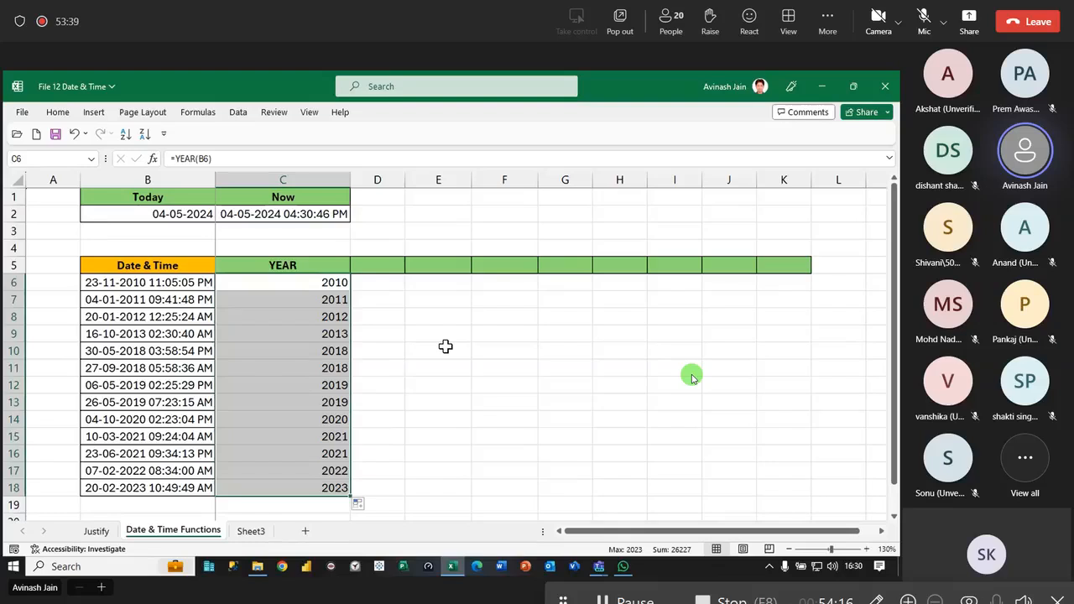
# - Format the year results in C6:C18 as dates and enter the date 01-01-1900 in cell C27
pyautogui.hotkey('ctrl', 'shift', '3')
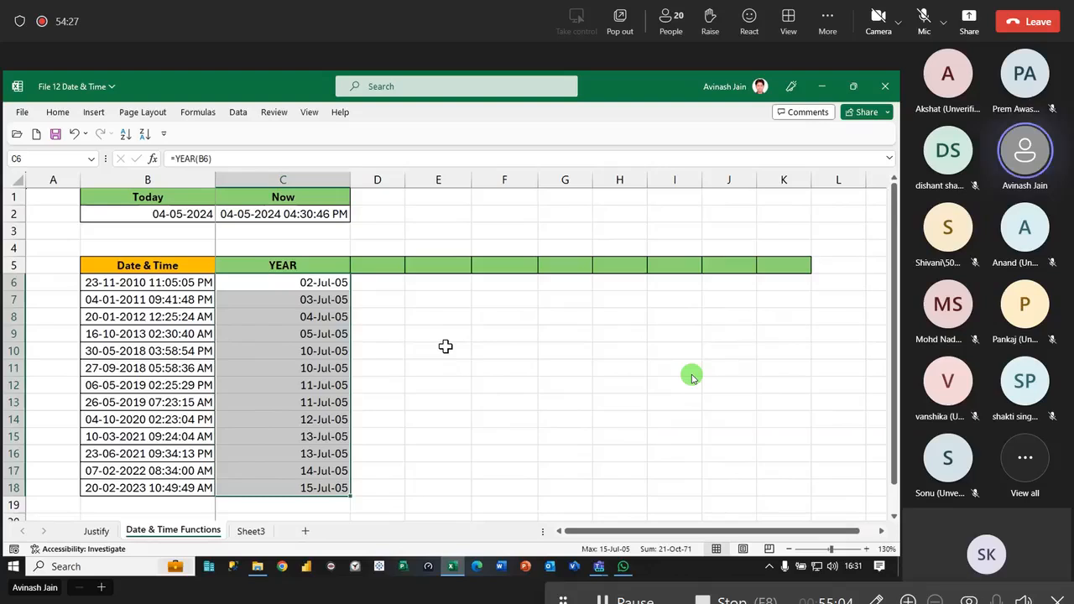
pyautogui.scroll(-6, 516, 391)
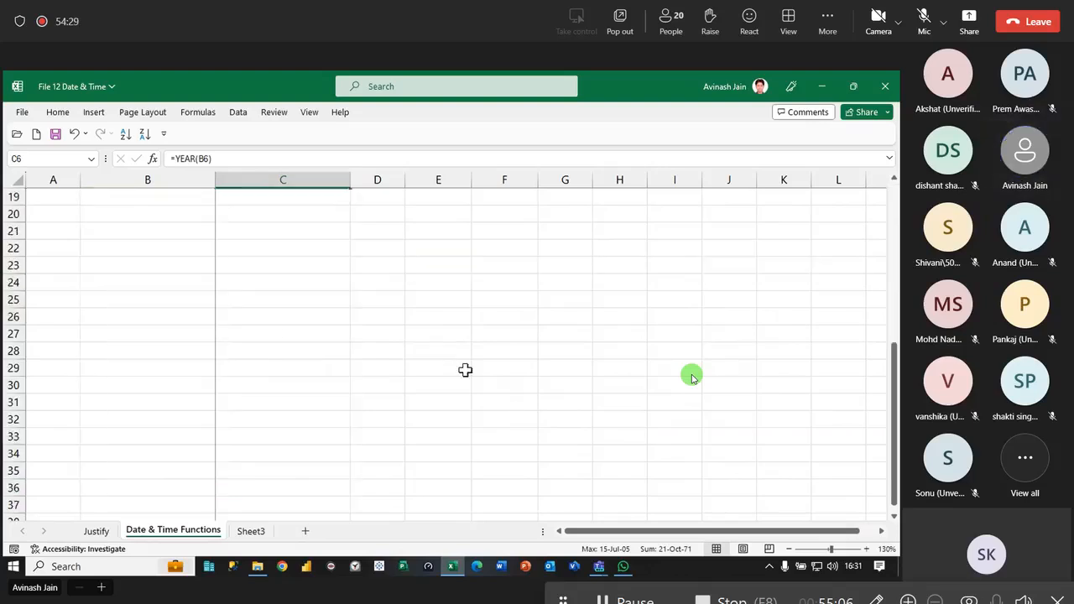
pyautogui.click(291, 335)
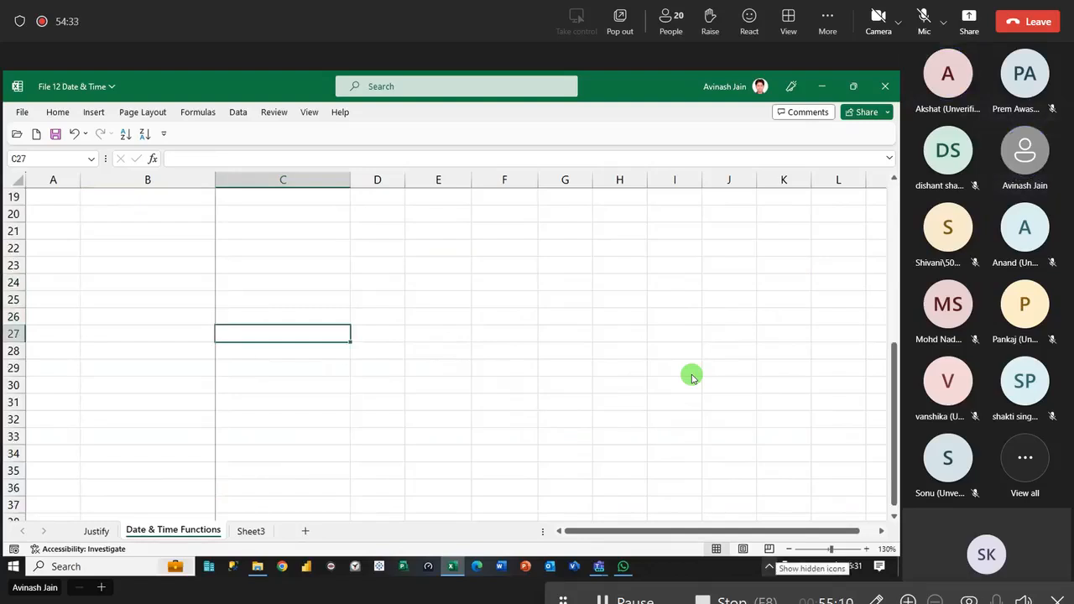
pyautogui.write('1/1/1900')
pyautogui.press('Tab')
# - Add 2010 days to the date in C27 with the formula =C27+2010 in D27
pyautogui.write('=')
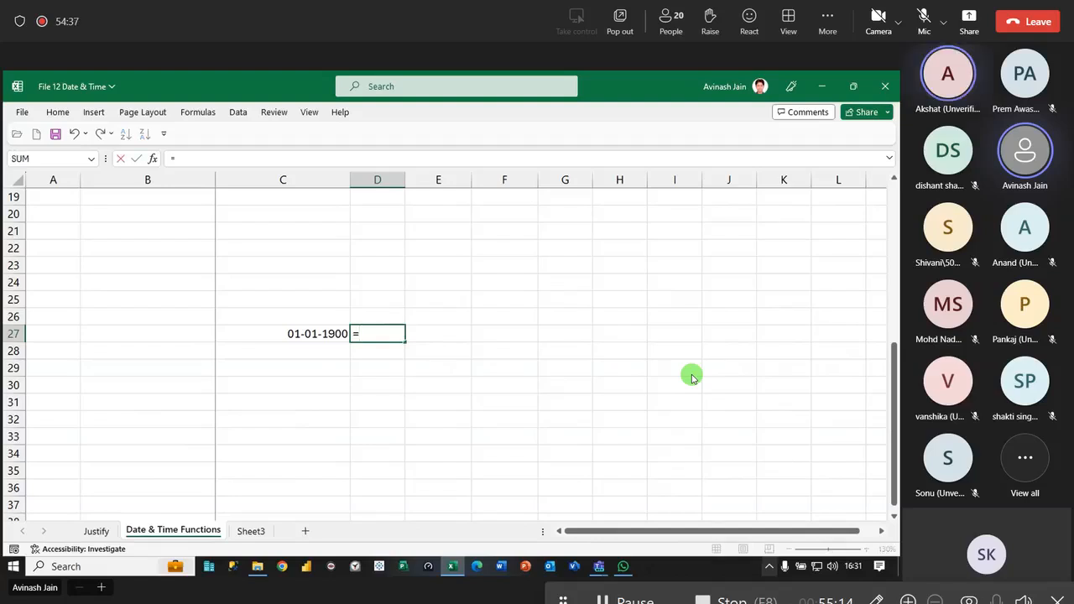
pyautogui.press('Left')
pyautogui.write('+2010')
pyautogui.press('Return')
pyautogui.press('Up')
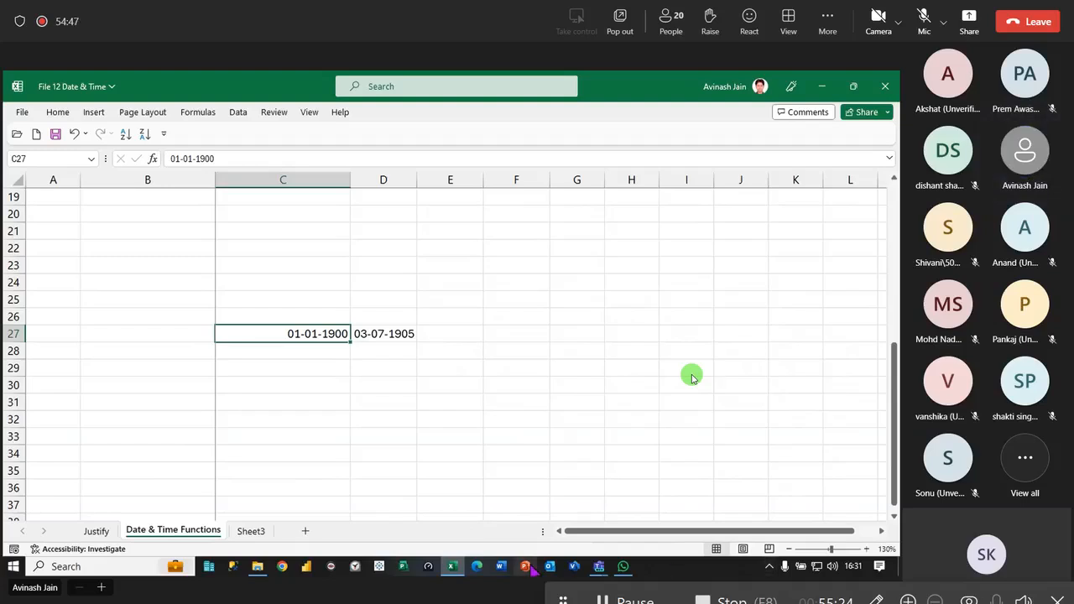
# - Compare the date-formatted YEAR result in C6 with the calculated date in D27 and the source value in B6
pyautogui.scroll(1, 380, 369)
pyautogui.scroll(5, 380, 369)
pyautogui.click(302, 286)
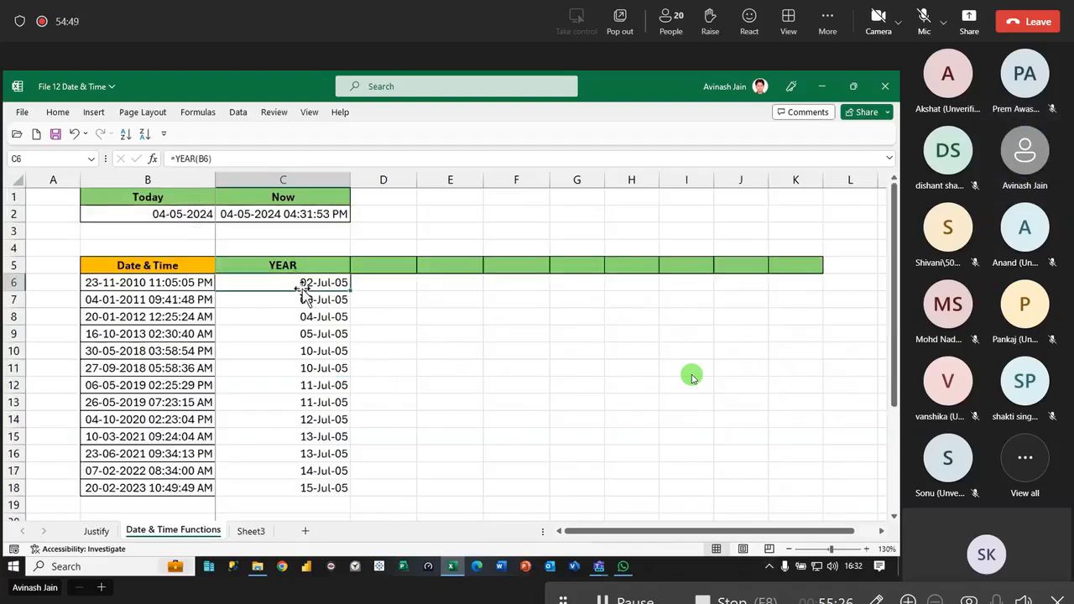
pyautogui.scroll(-9, 377, 355)
pyautogui.scroll(2, 381, 300)
pyautogui.click(386, 283)
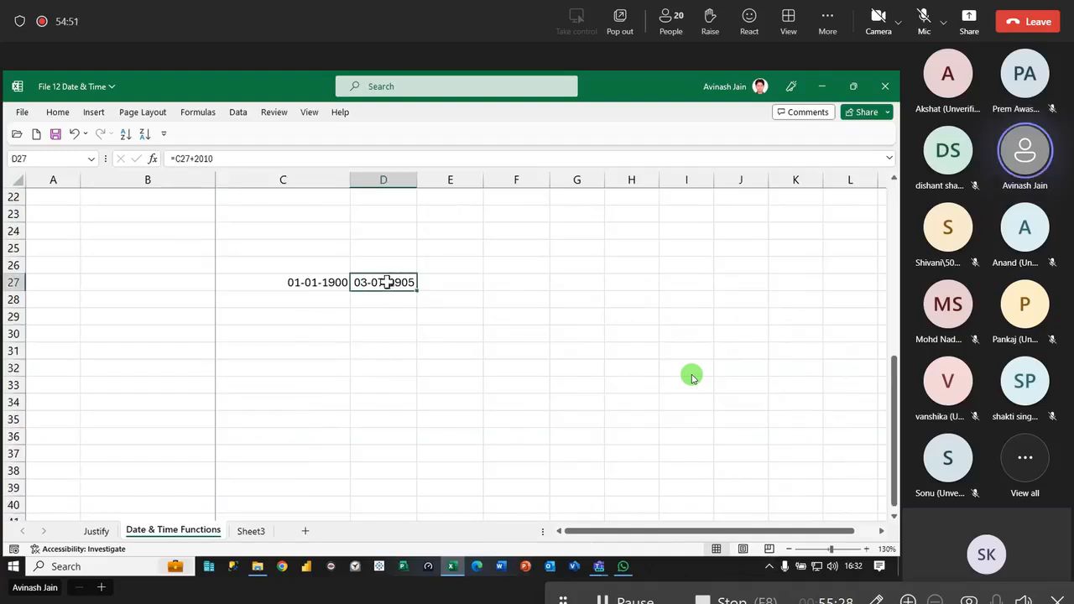
pyautogui.scroll(1, 382, 313)
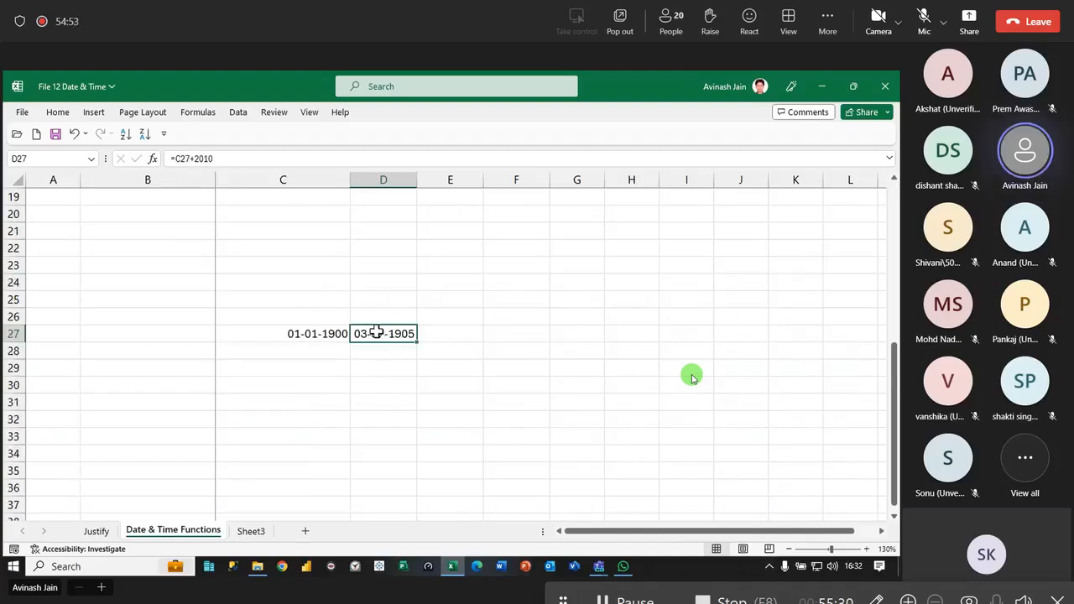
pyautogui.scroll(6, 376, 332)
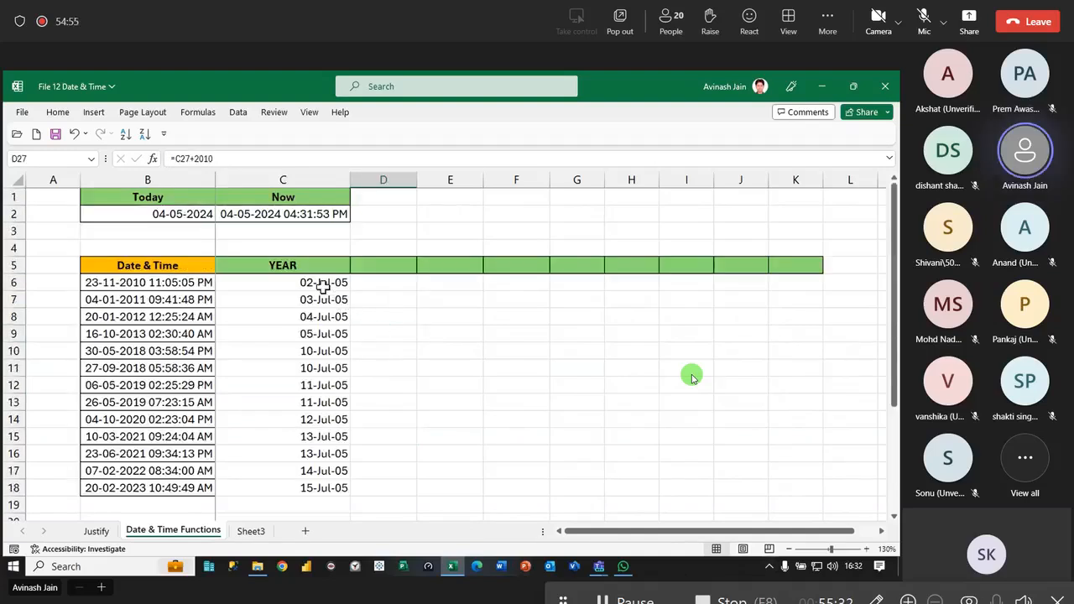
pyautogui.click(321, 285)
pyautogui.click(160, 282)
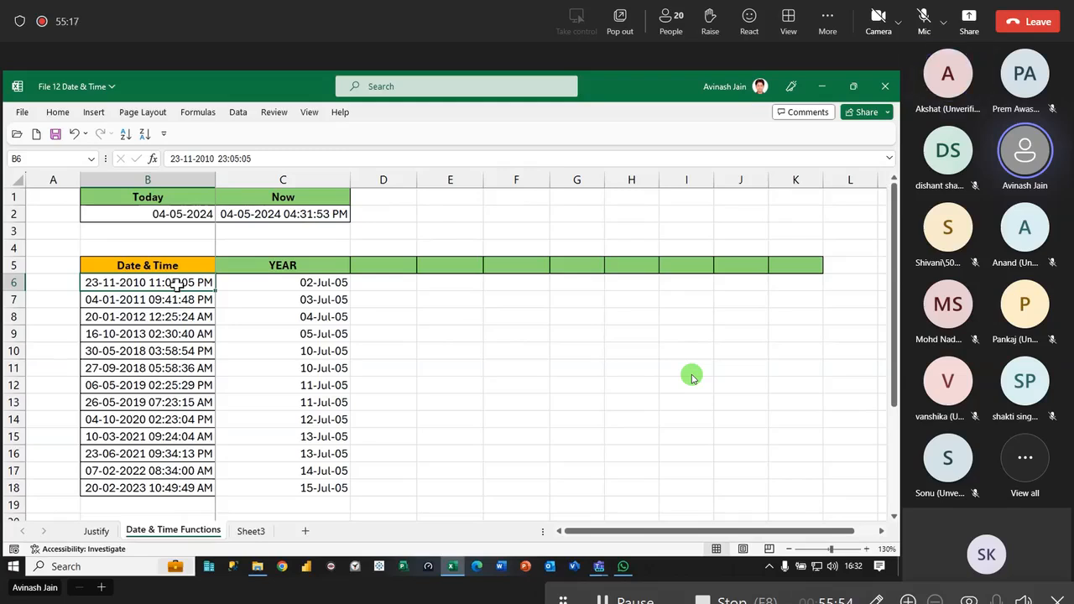
pyautogui.click(312, 282)
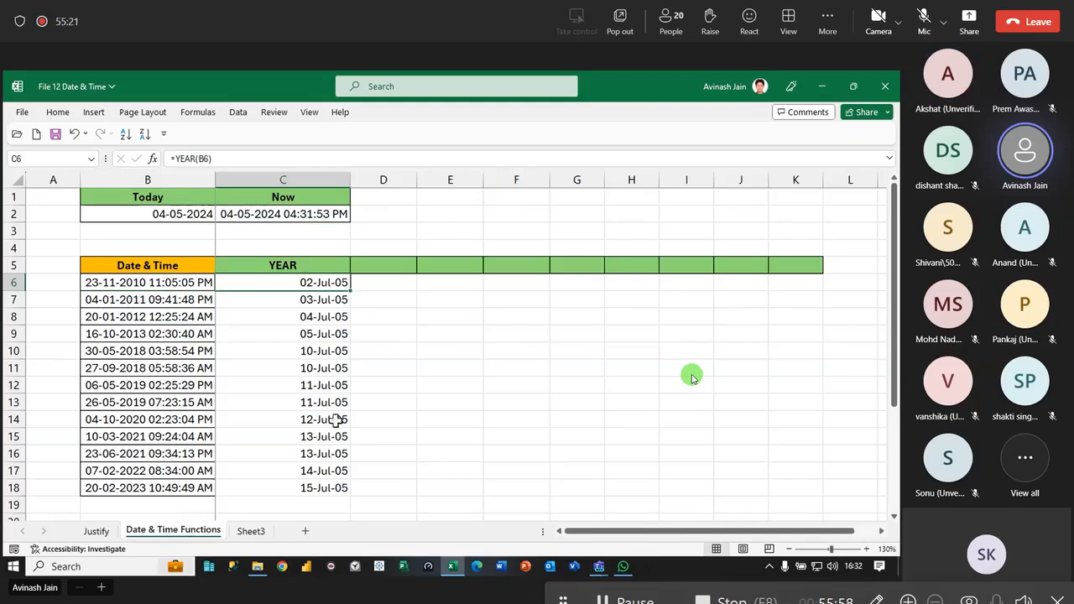
# - Copy the date format of D27 onto C6 with the Format Painter
pyautogui.scroll(-6, 338, 420)
pyautogui.click(372, 333)
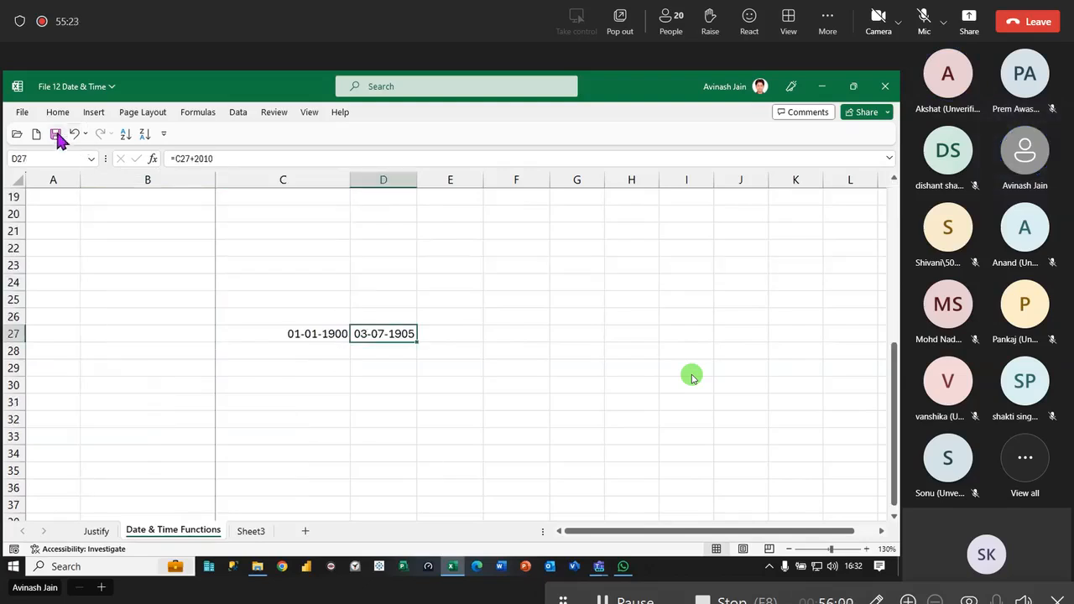
pyautogui.doubleClick(66, 113)
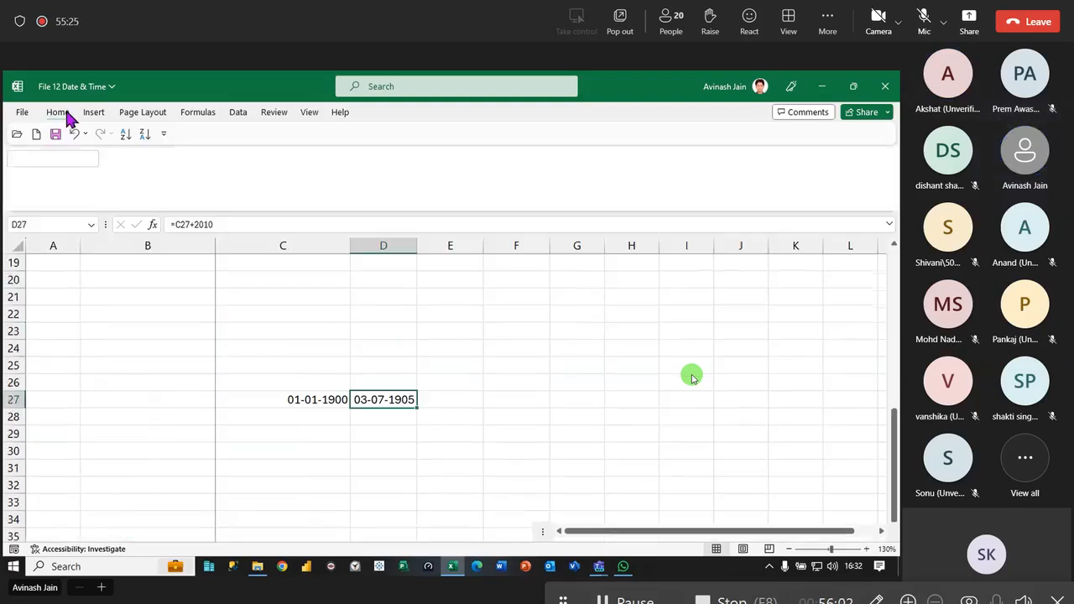
pyautogui.scroll(6, 156, 377)
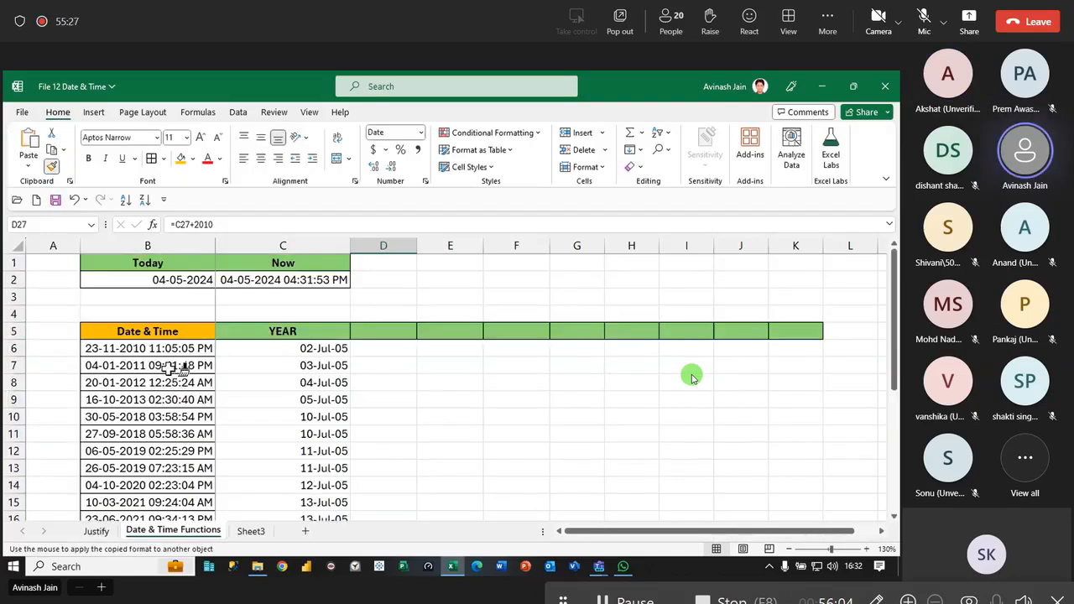
pyautogui.click(314, 348)
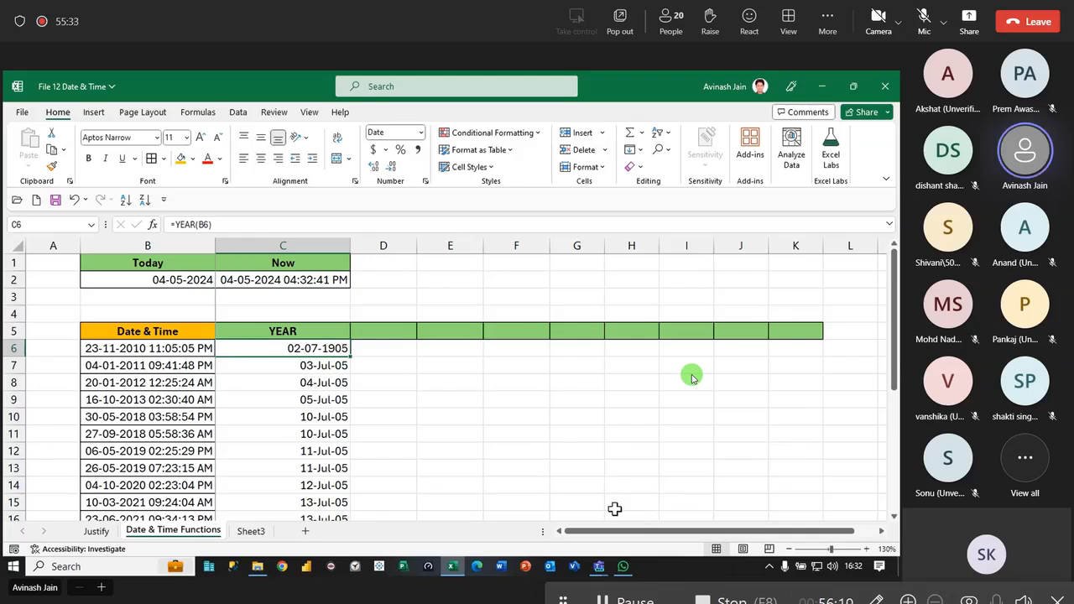
# - Return the year results in C6:C18 to General format and delete the test dates in C27:D27
pyautogui.hotkey('ctrl', 'shift', 'Down')
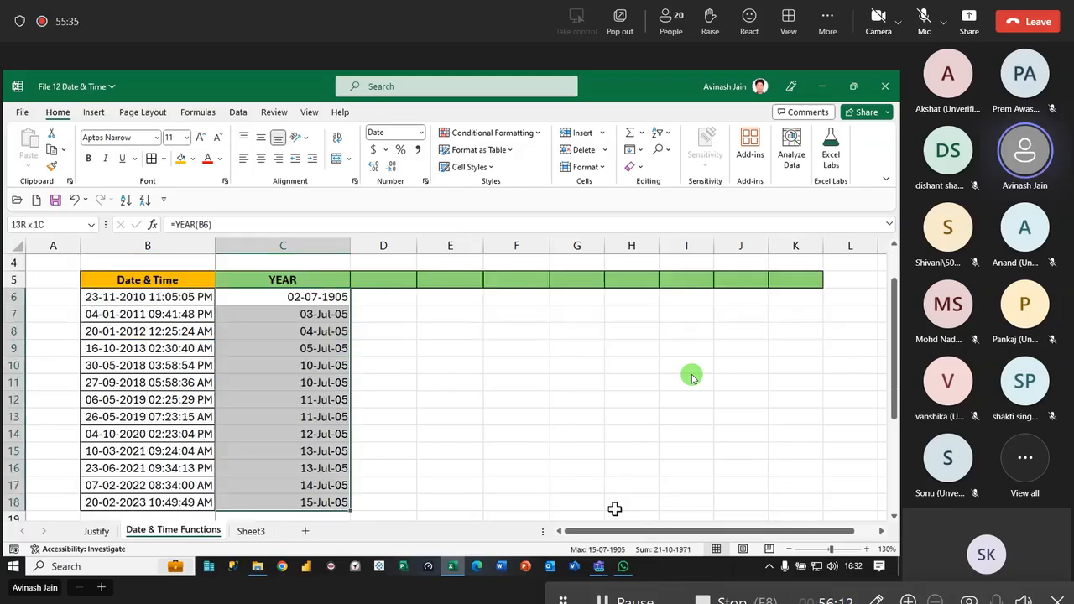
pyautogui.hotkey('ctrl', 'shift', '`')
pyautogui.scroll(-6, 468, 470)
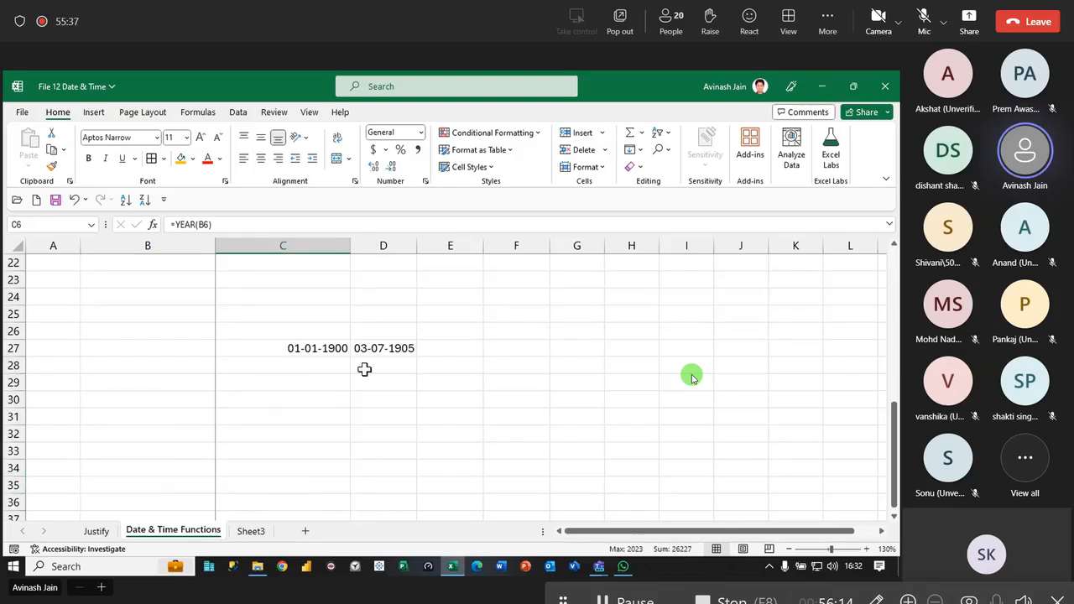
pyautogui.moveTo(307, 350); pyautogui.dragTo(372, 350)
pyautogui.press('Delete')
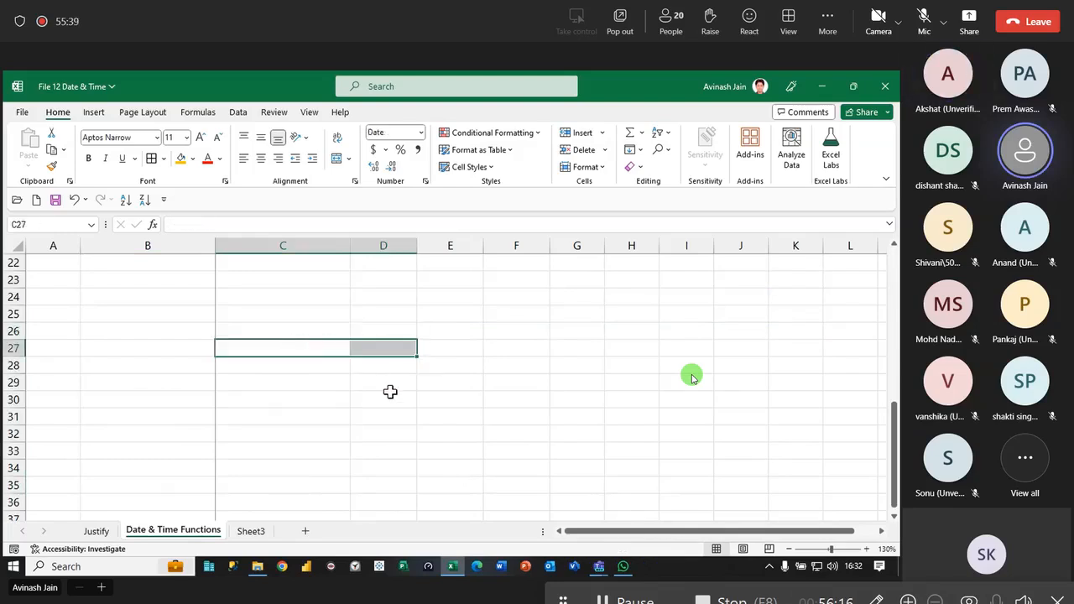
pyautogui.scroll(7, 391, 391)
pyautogui.click(321, 348)
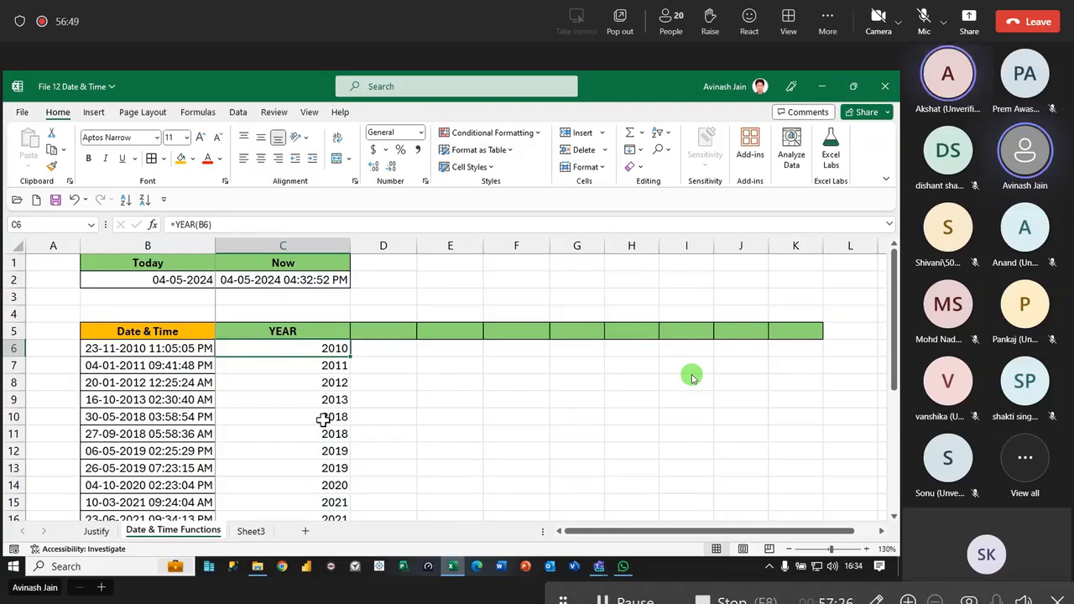
# - Enter the heading MONTH in cell D5
pyautogui.click(383, 331)
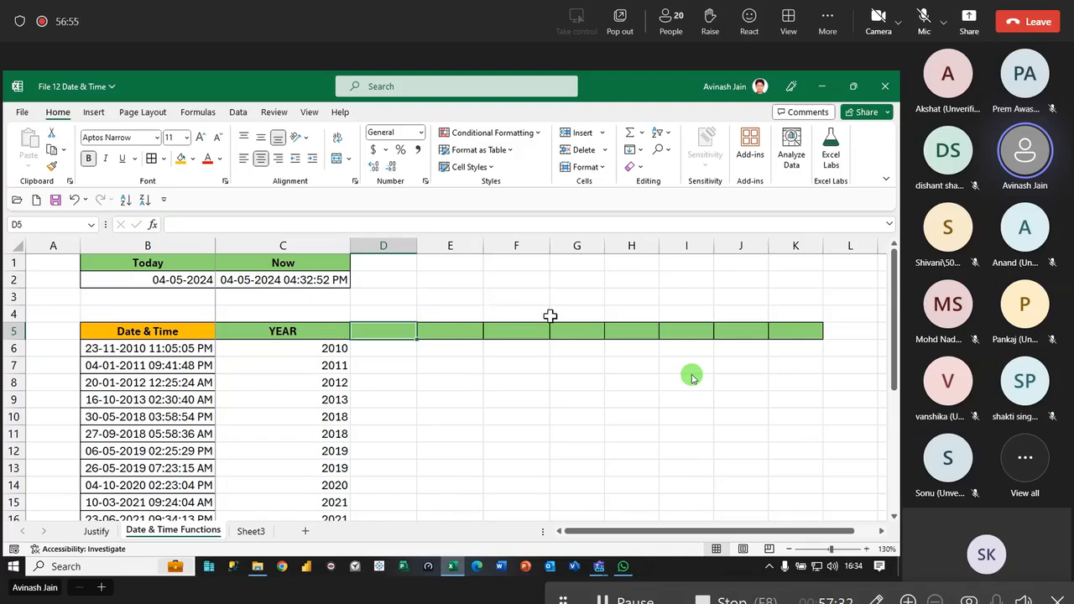
pyautogui.write('MONTH')
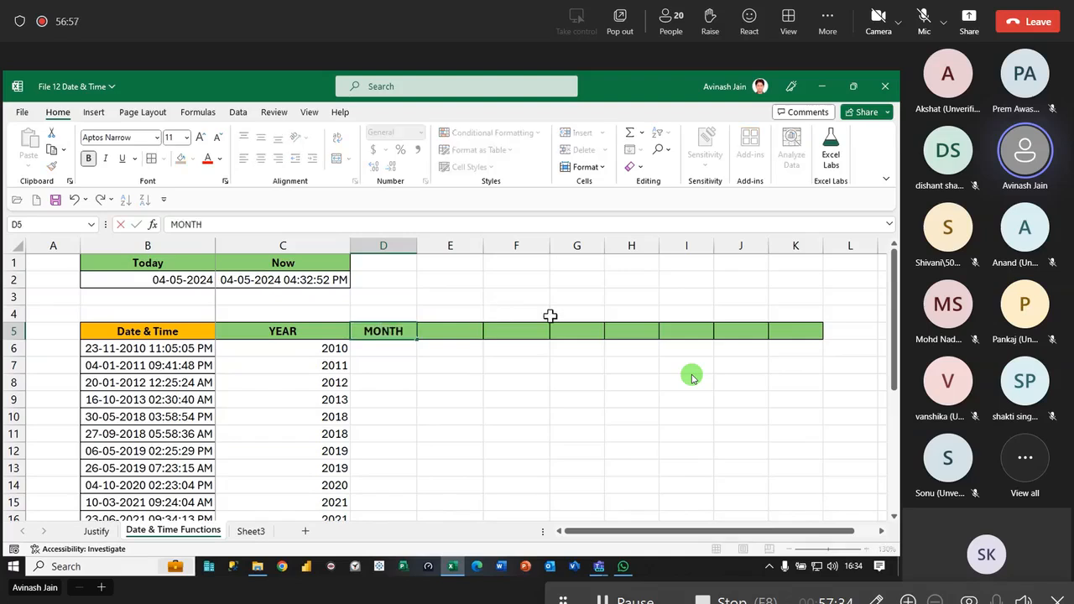
pyautogui.press('Return')
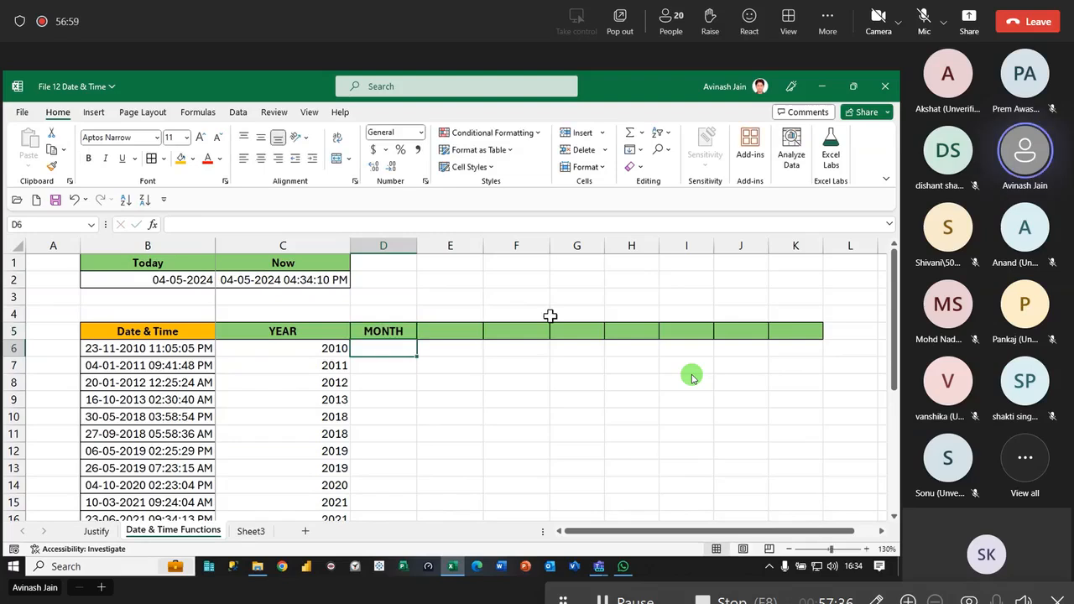
# - Extract the month in D6 with =MONTH(B6), fill the formula down to D18 and collapse the ribbon
pyautogui.write('=month')
pyautogui.press('Tab')
pyautogui.click(126, 350)
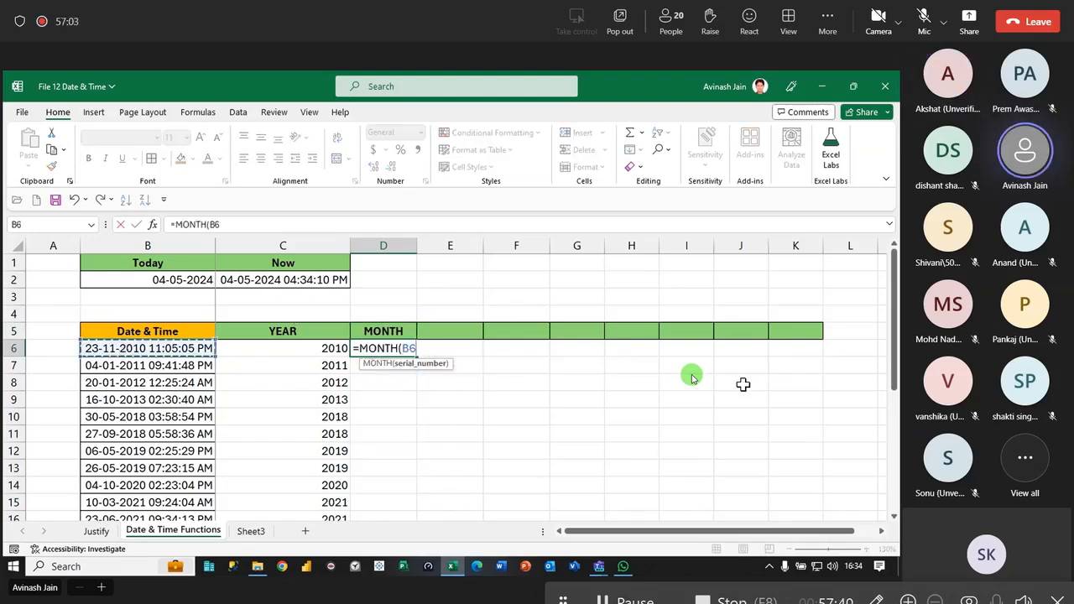
pyautogui.write(')')
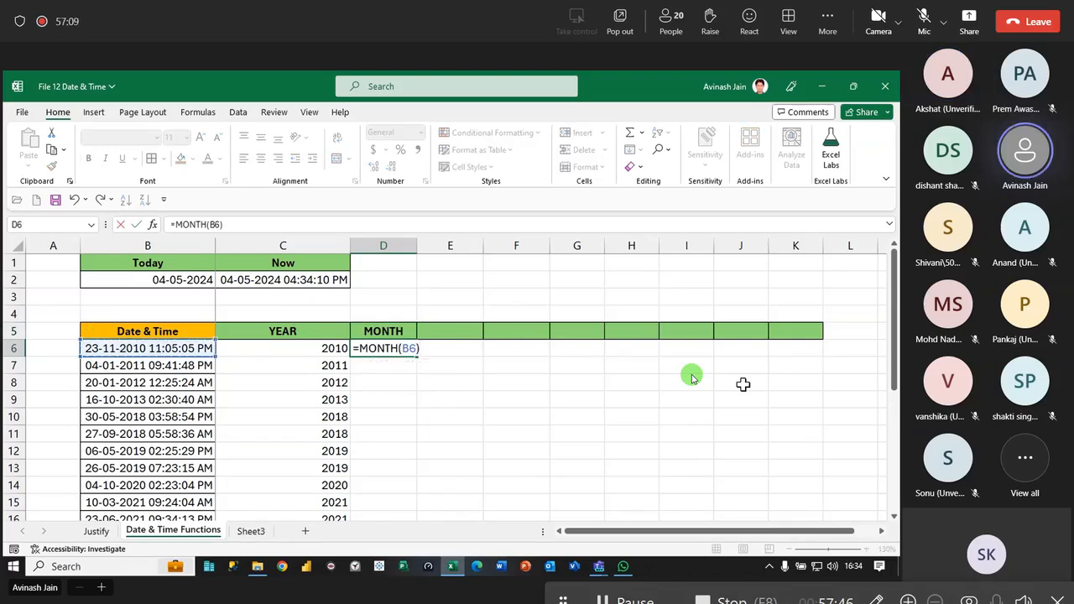
pyautogui.press('Return')
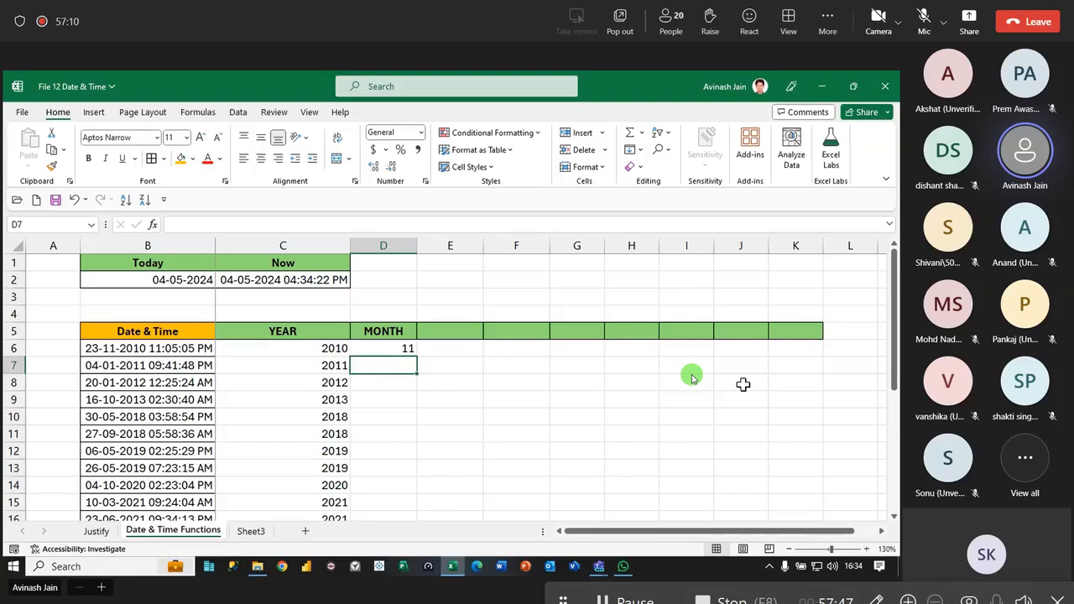
pyautogui.click(401, 348)
pyautogui.doubleClick(417, 357)
pyautogui.scroll(-1, 563, 331)
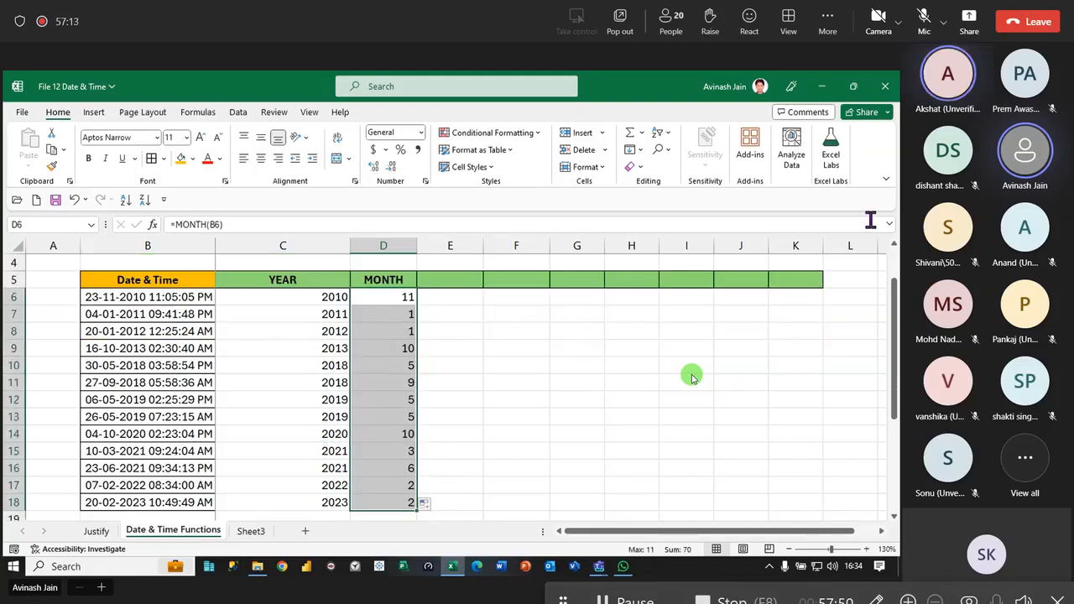
pyautogui.doubleClick(57, 112)
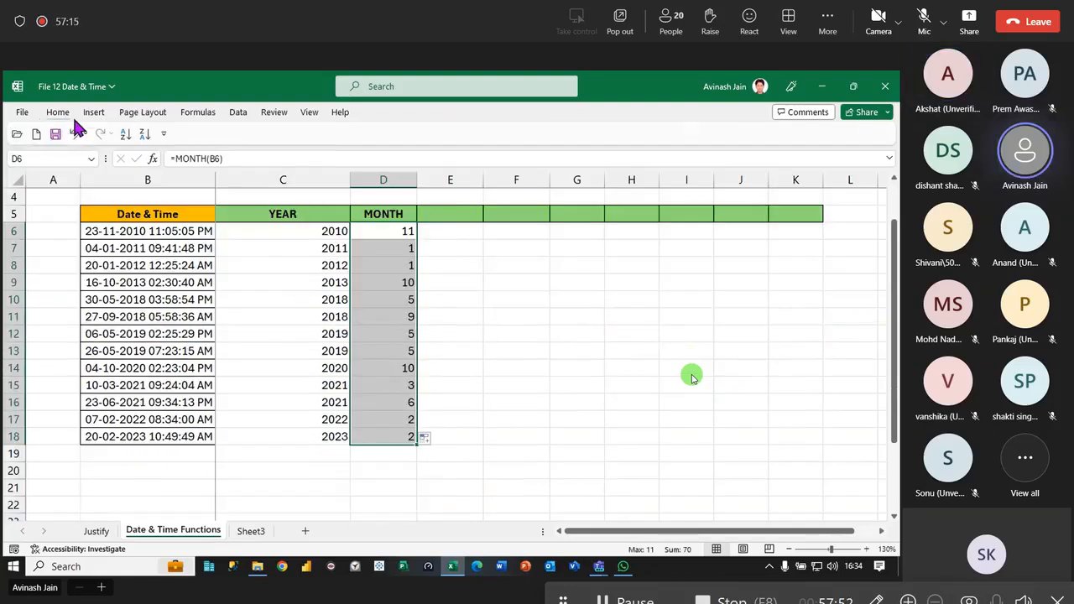
# - Enter the heading DAY in cell E5
pyautogui.click(471, 213)
pyautogui.write('DAY')
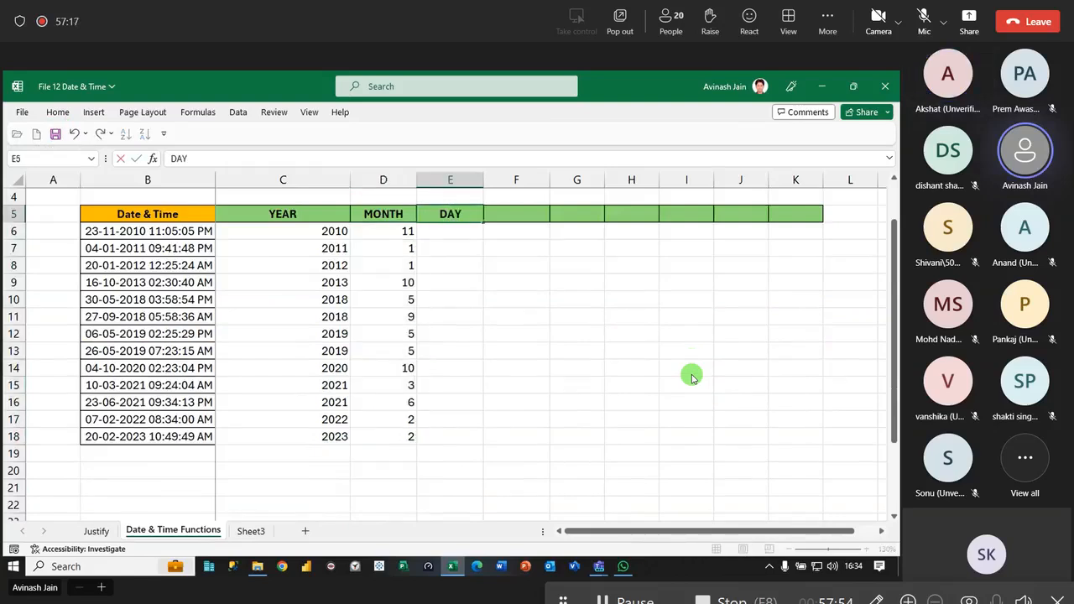
pyautogui.press('Return')
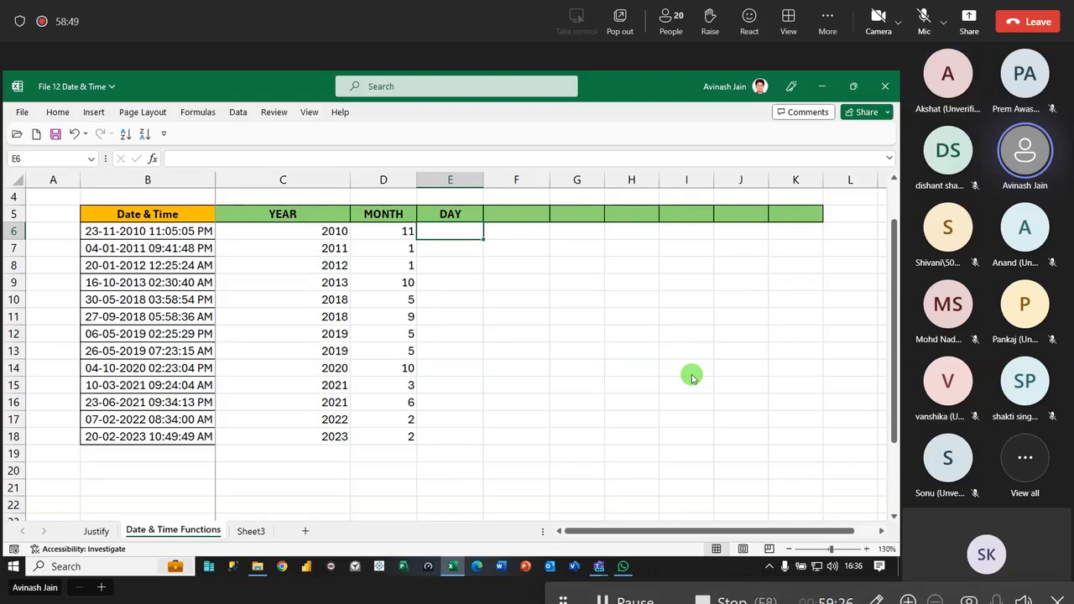
# - Extract the day in E6 with =DAY(B6) and fill the formula down to E18
pyautogui.write('=da')
pyautogui.press('Tab')
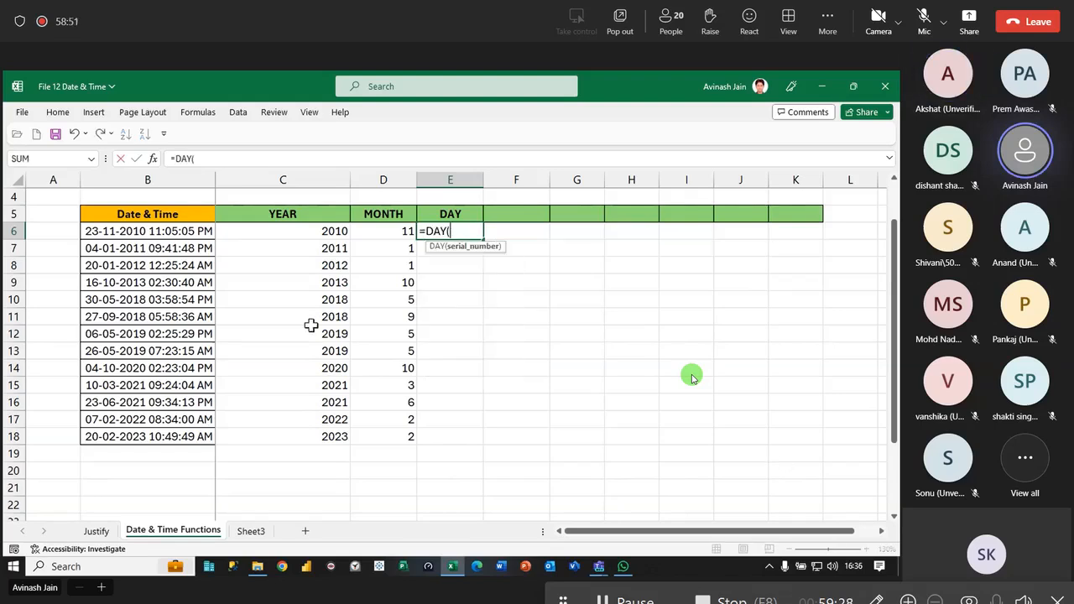
pyautogui.click(156, 230)
pyautogui.write(')')
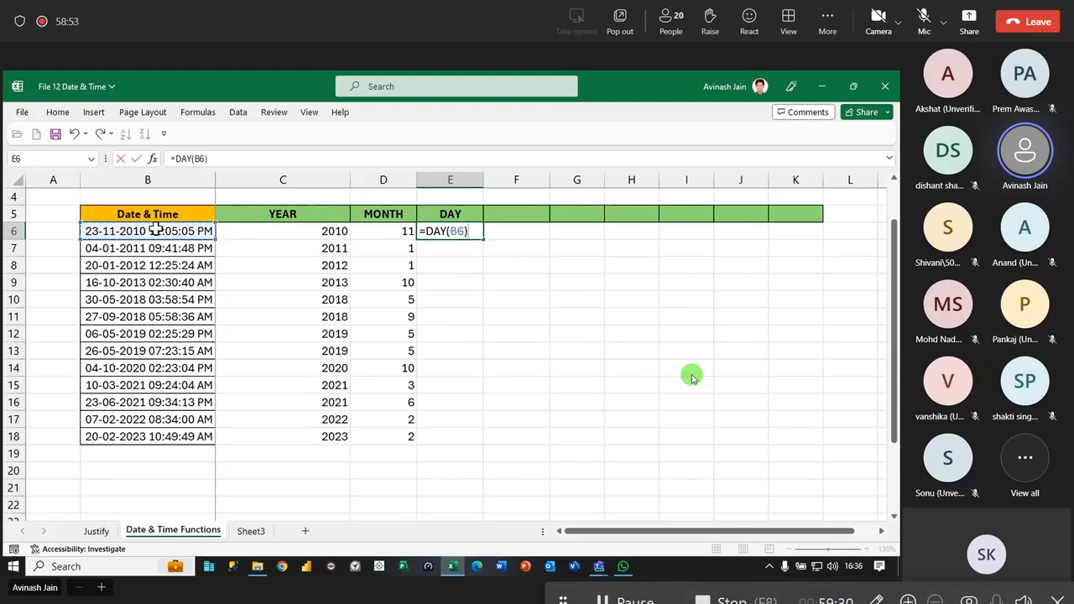
pyautogui.press('Return')
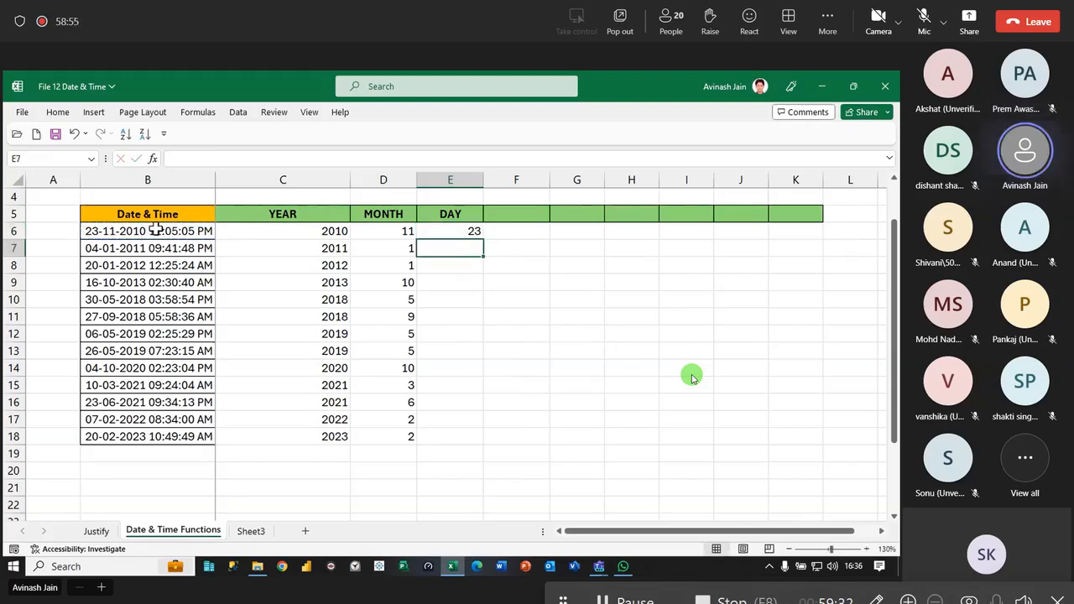
pyautogui.click(473, 232)
pyautogui.doubleClick(483, 239)
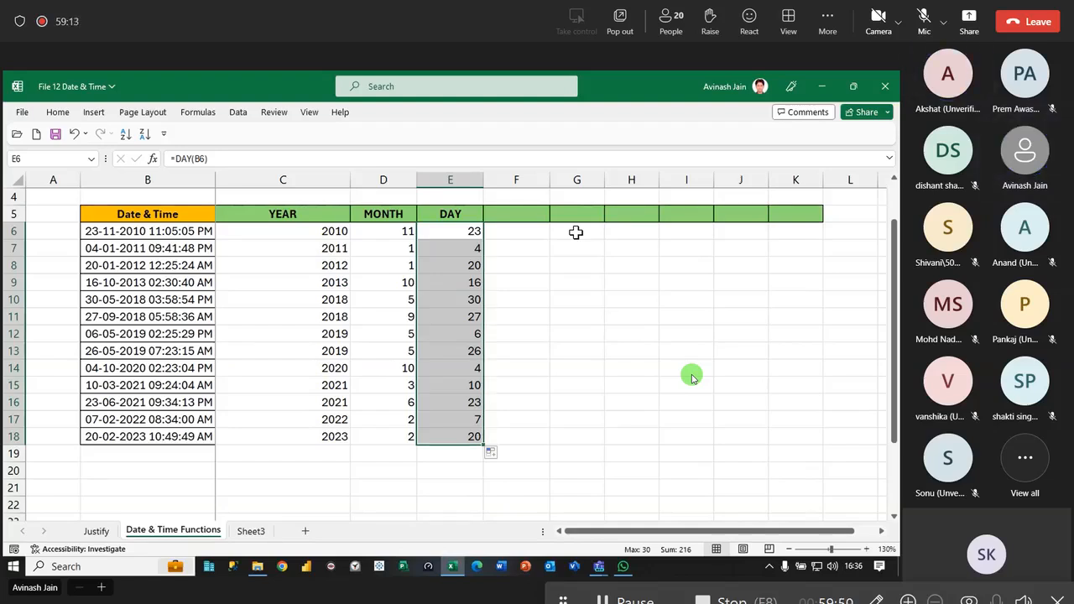
# - Enter the heading DATE in cell F5
pyautogui.click(512, 214)
pyautogui.write('Date')
pyautogui.press('BackSpace')
pyautogui.press('BackSpace')
pyautogui.press('BackSpace')
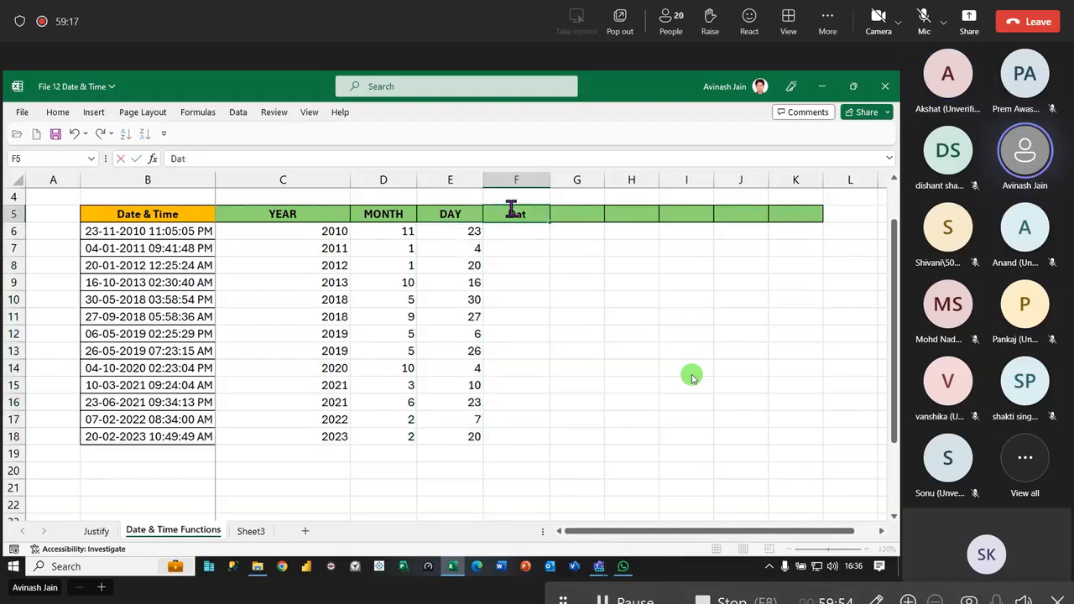
pyautogui.write('ATE')
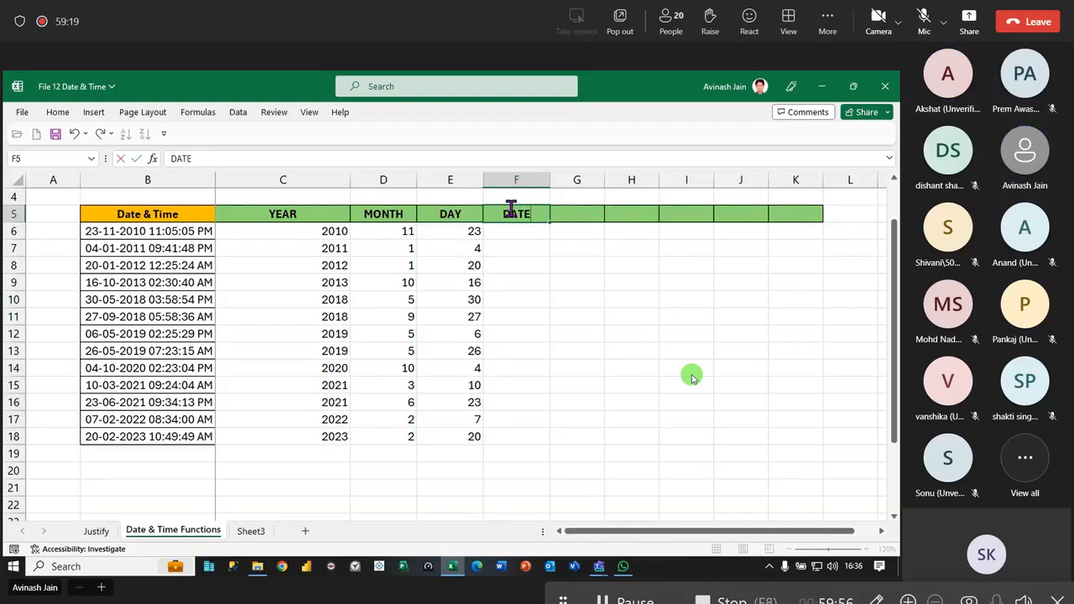
pyautogui.press('Return')
pyautogui.write('=date')
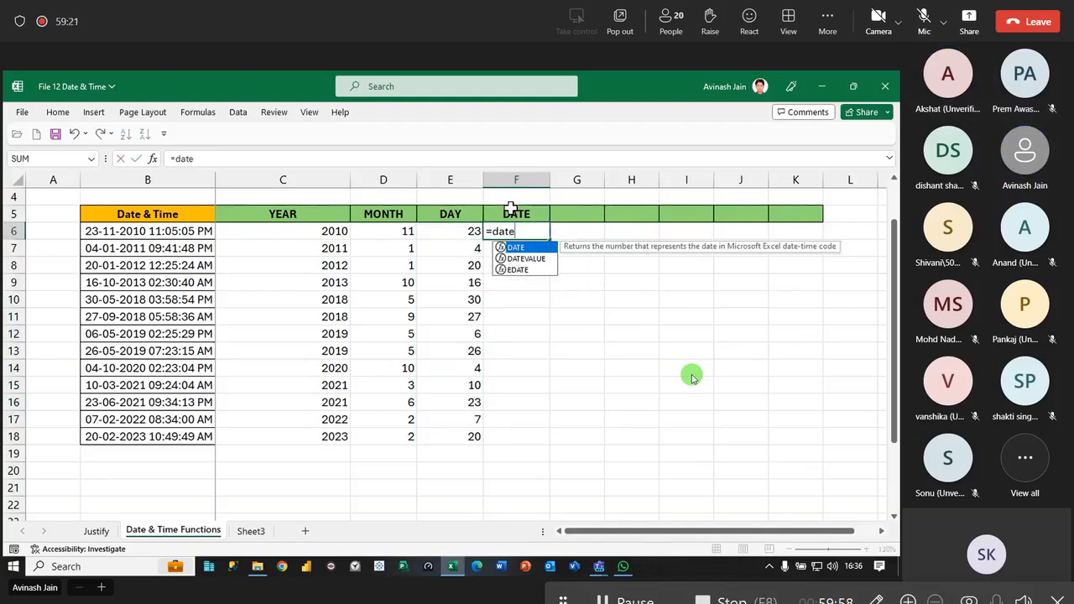
pyautogui.press('Tab')
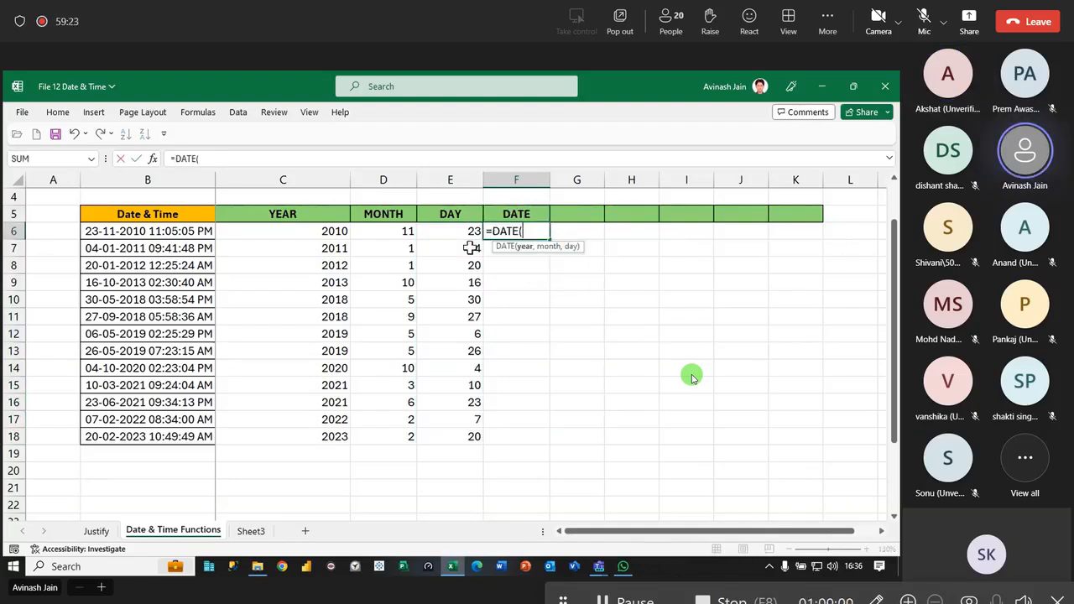
pyautogui.click(178, 231)
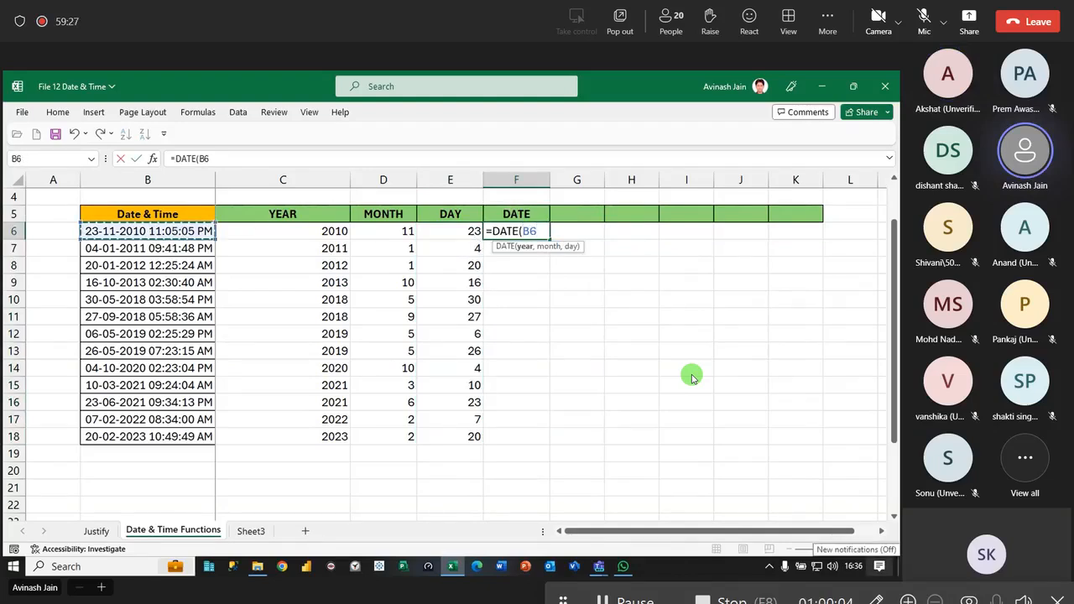
pyautogui.press('BackSpace')
pyautogui.press('BackSpace')
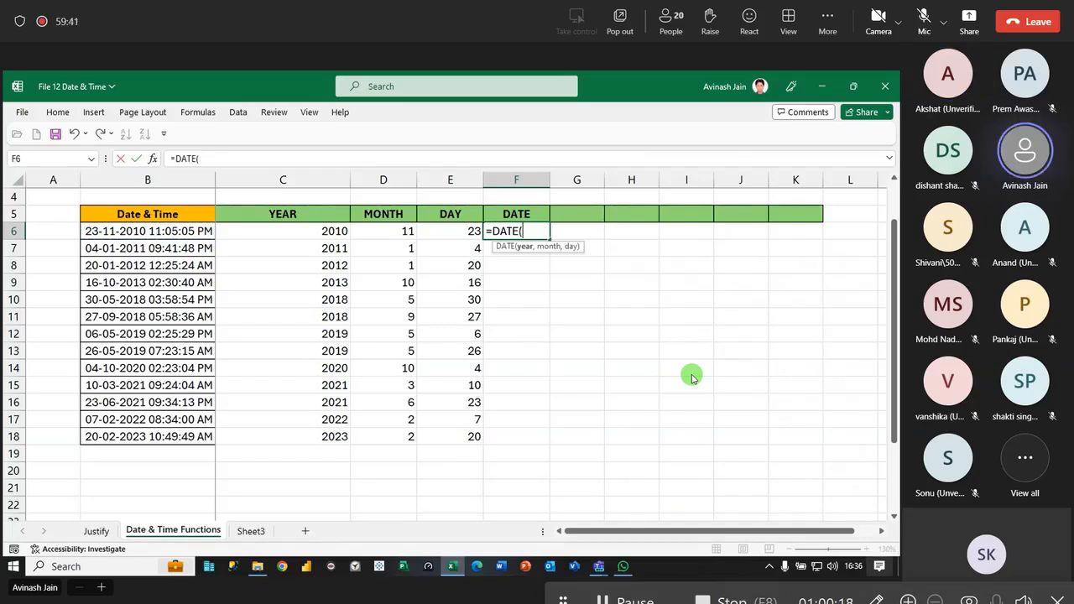
pyautogui.press('Escape')
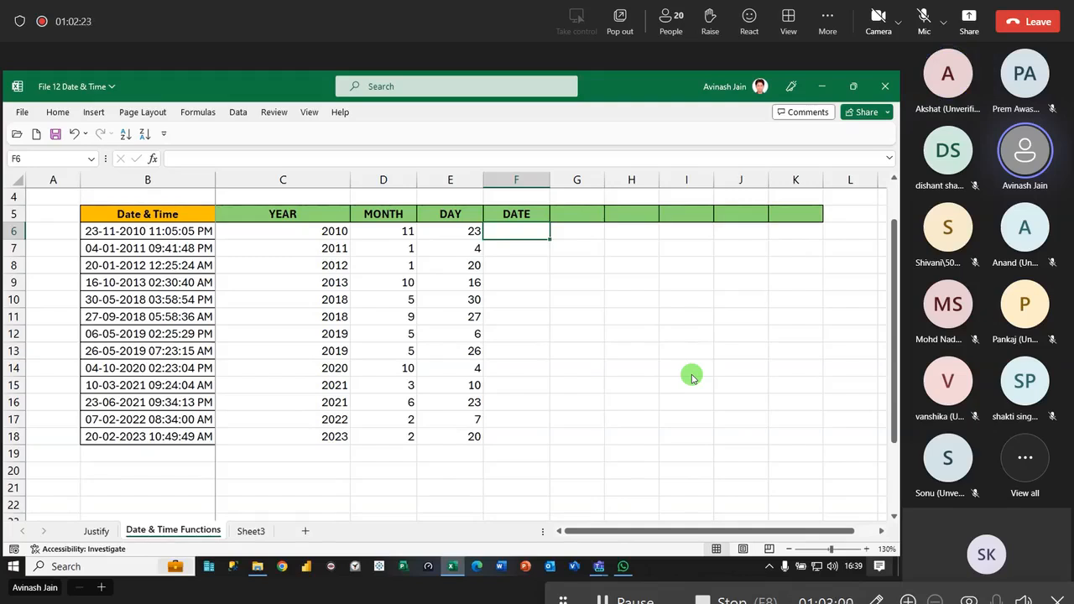
# - Build the date in F6 with =DATE(C6,D6,E6) and fill the formula down to F18
pyautogui.write('=d')
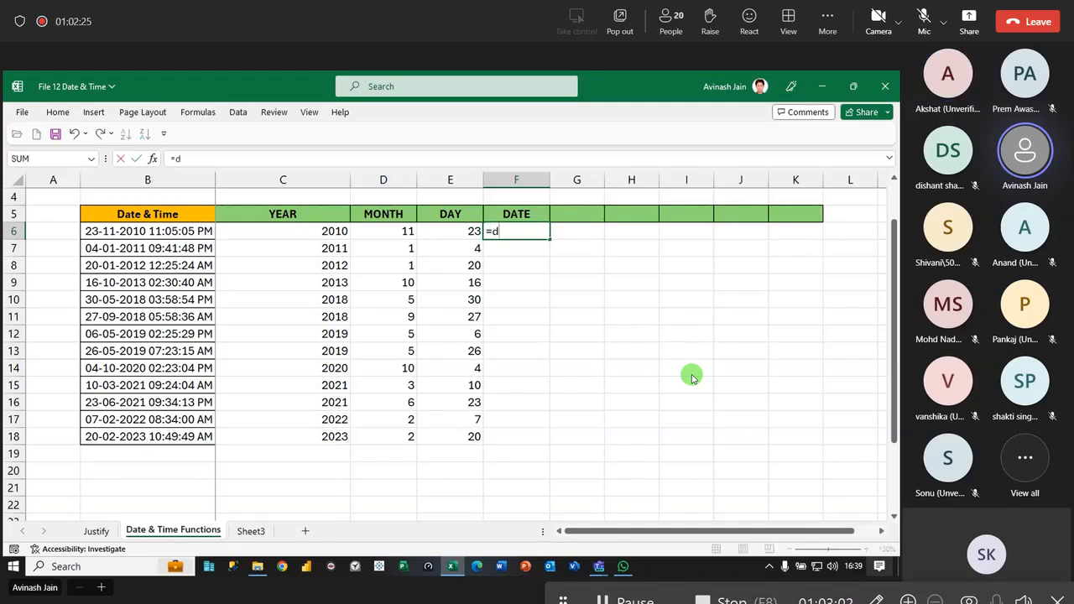
pyautogui.press('Tab')
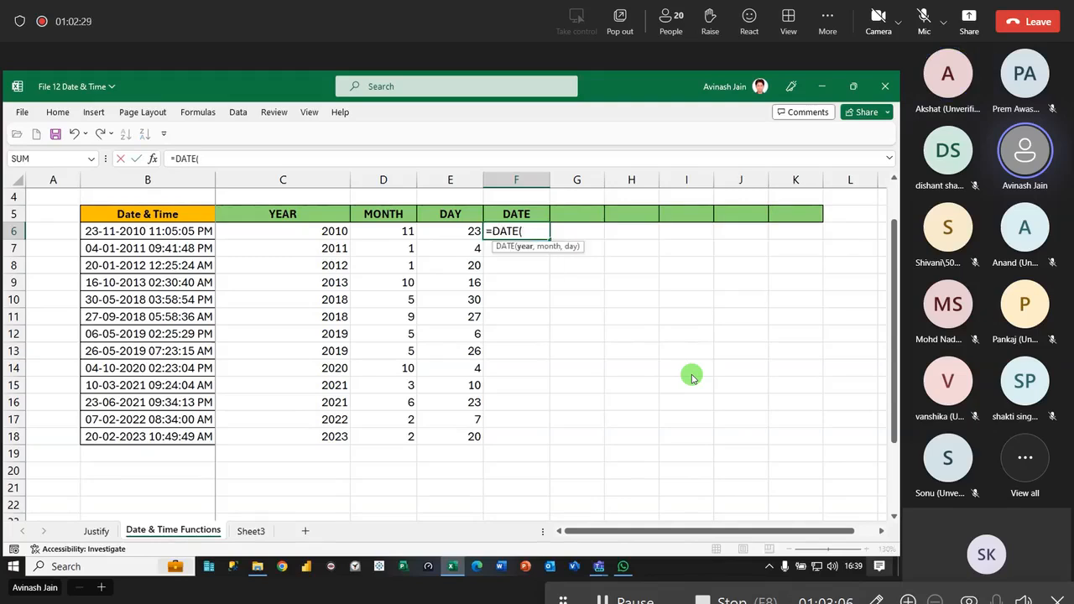
pyautogui.click(328, 230)
pyautogui.write(',')
pyautogui.click(393, 230)
pyautogui.write(',')
pyautogui.click(473, 231)
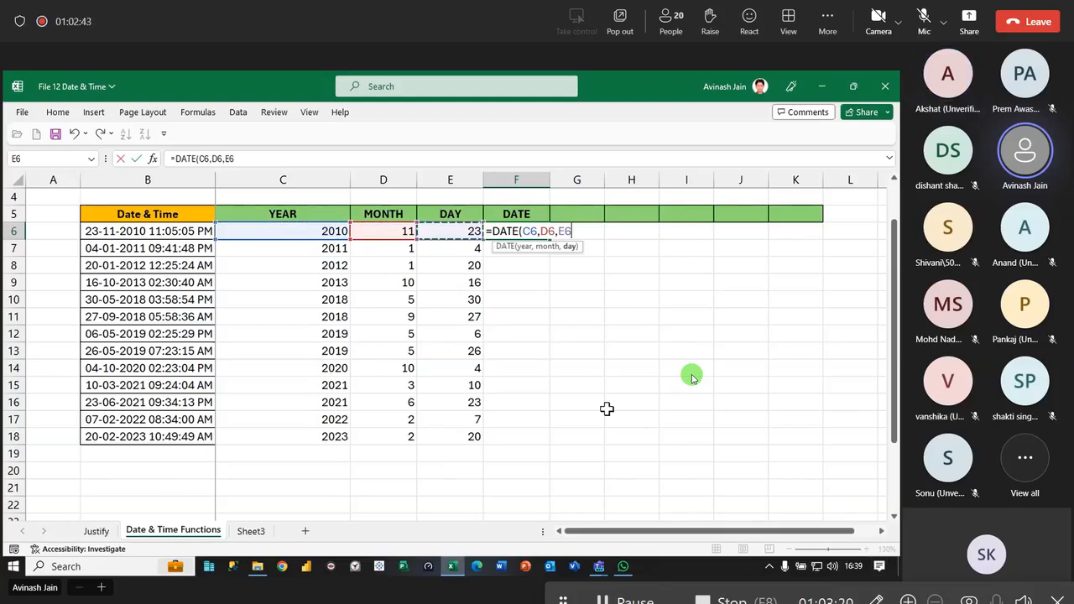
pyautogui.write(')')
pyautogui.press('Return')
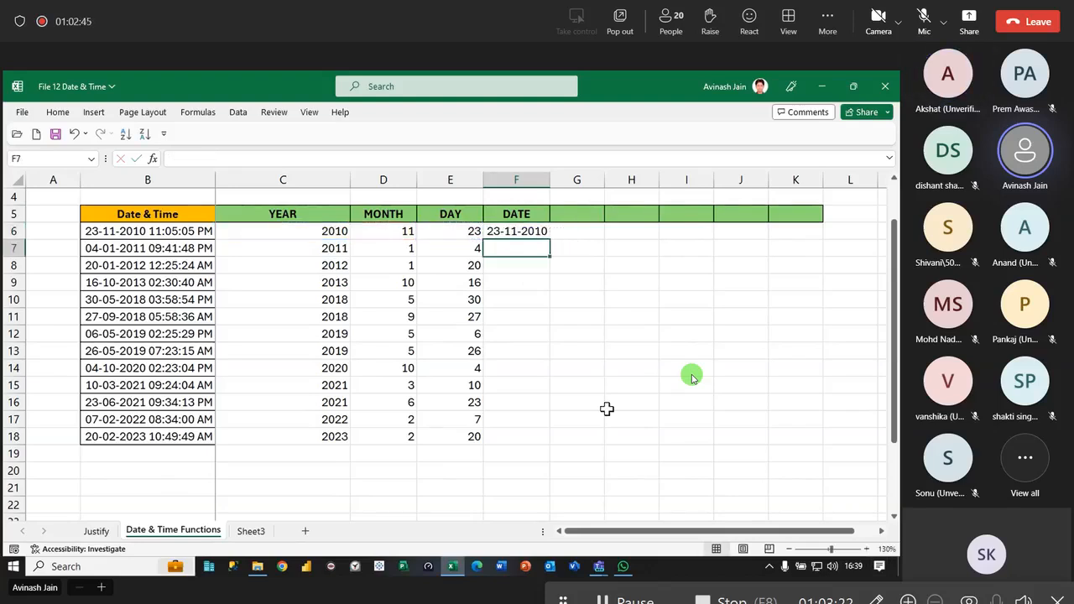
pyautogui.click(546, 231)
pyautogui.doubleClick(551, 240)
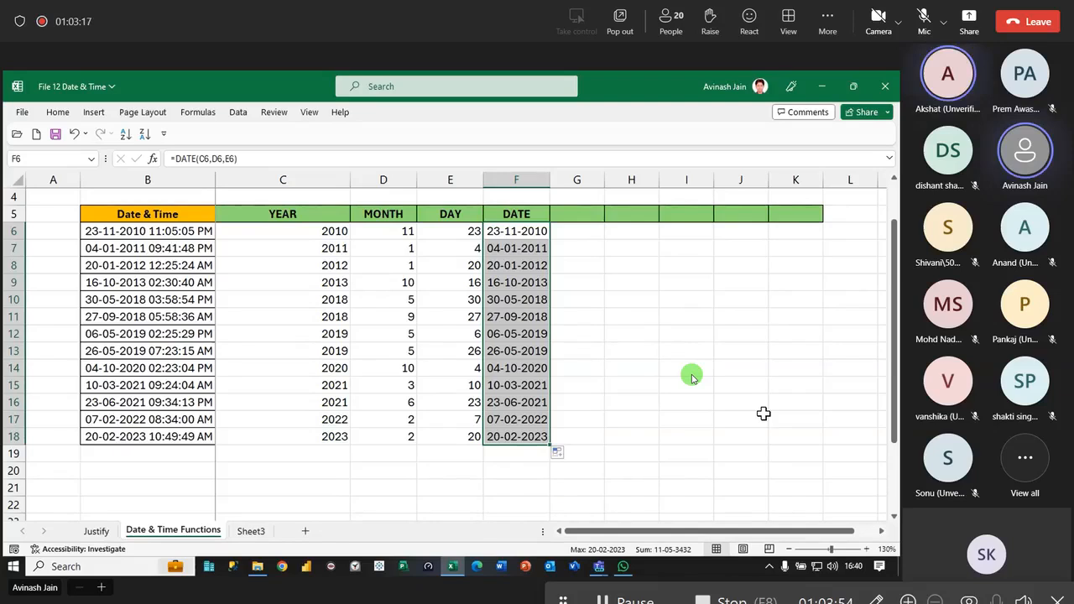
# - Copy the DATE heading from F5 into G5 and change the copy to DATE 1
pyautogui.click(512, 214)
pyautogui.moveTo(546, 221); pyautogui.dragTo(587, 216)
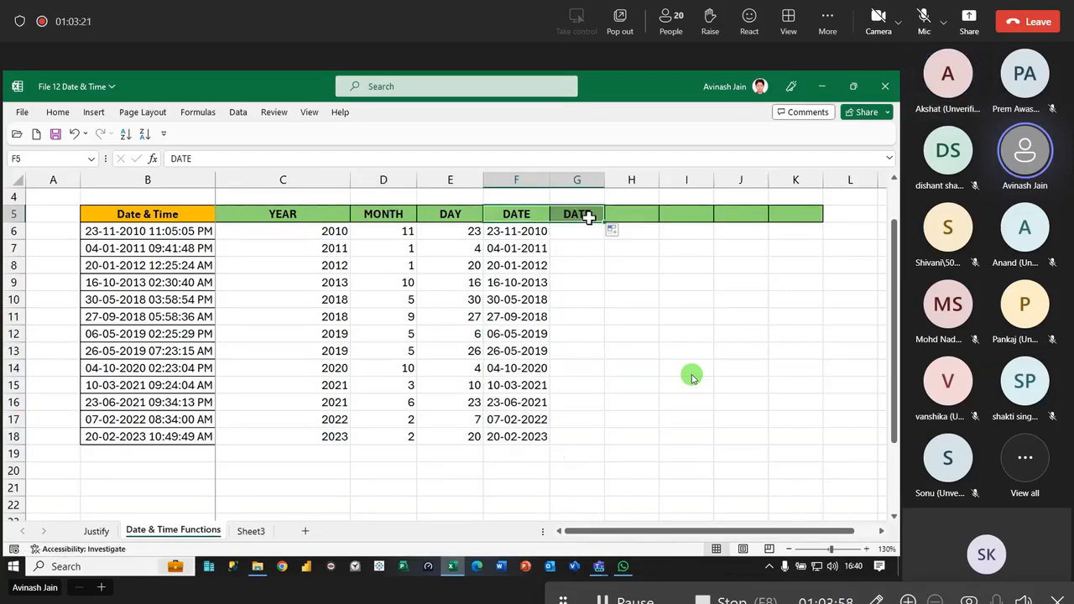
pyautogui.doubleClick(591, 214)
pyautogui.write('1')
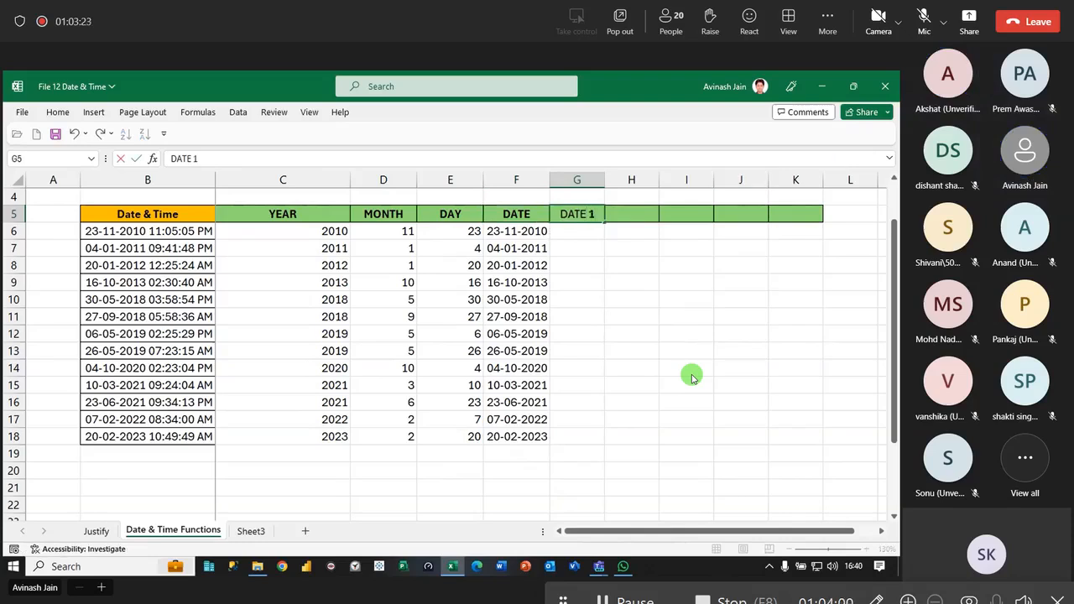
pyautogui.press('Return')
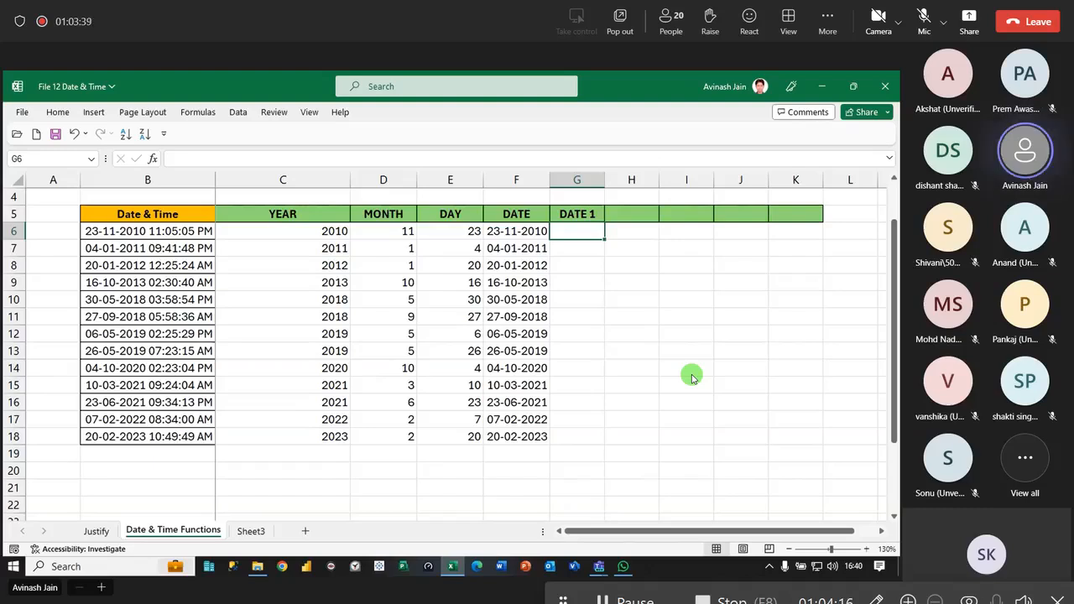
# - Enter the nested formula =DATE(YEAR(B6),MONTH(B6),DAY(B6)) in G6 to build the date directly from the date-time value
pyautogui.write('=date')
pyautogui.press('Tab')
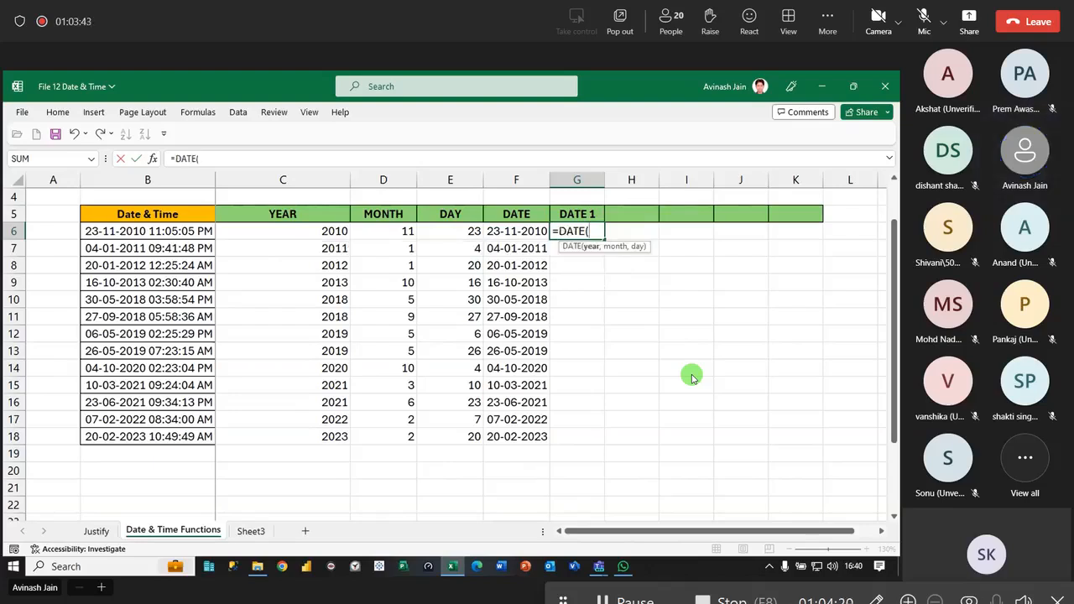
pyautogui.write('year')
pyautogui.press('Tab')
pyautogui.click(164, 232)
pyautogui.write(')')
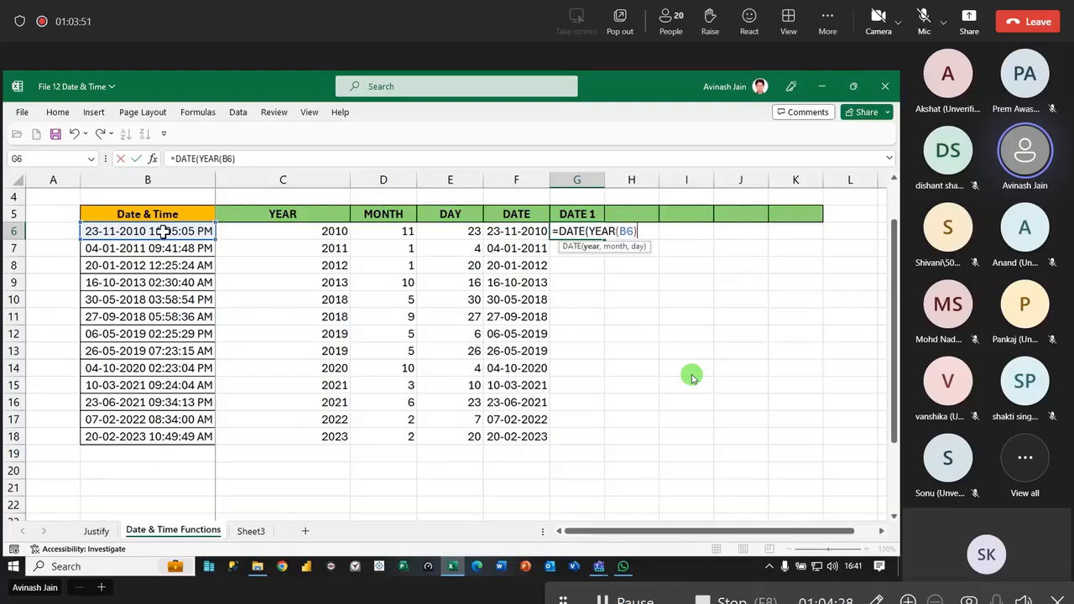
pyautogui.write(',month')
pyautogui.press('Tab')
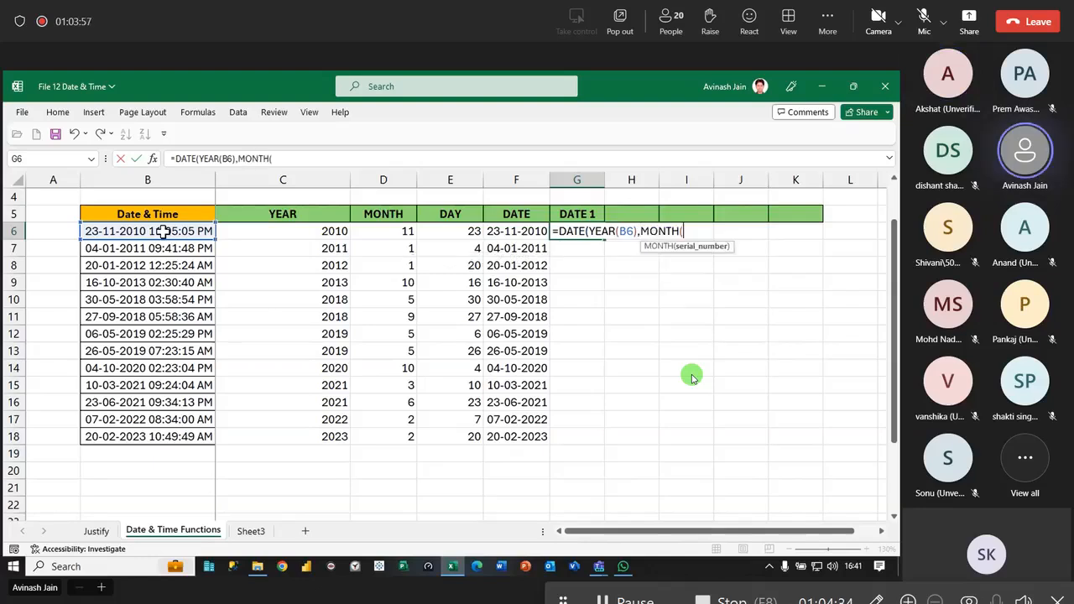
pyautogui.click(162, 232)
pyautogui.write(')')
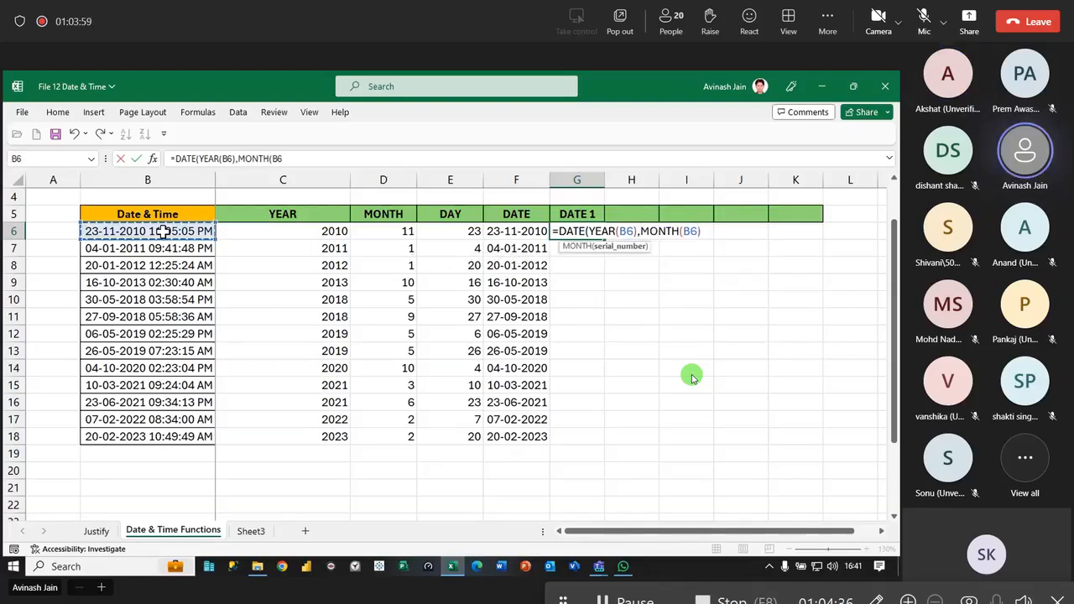
pyautogui.write(',day')
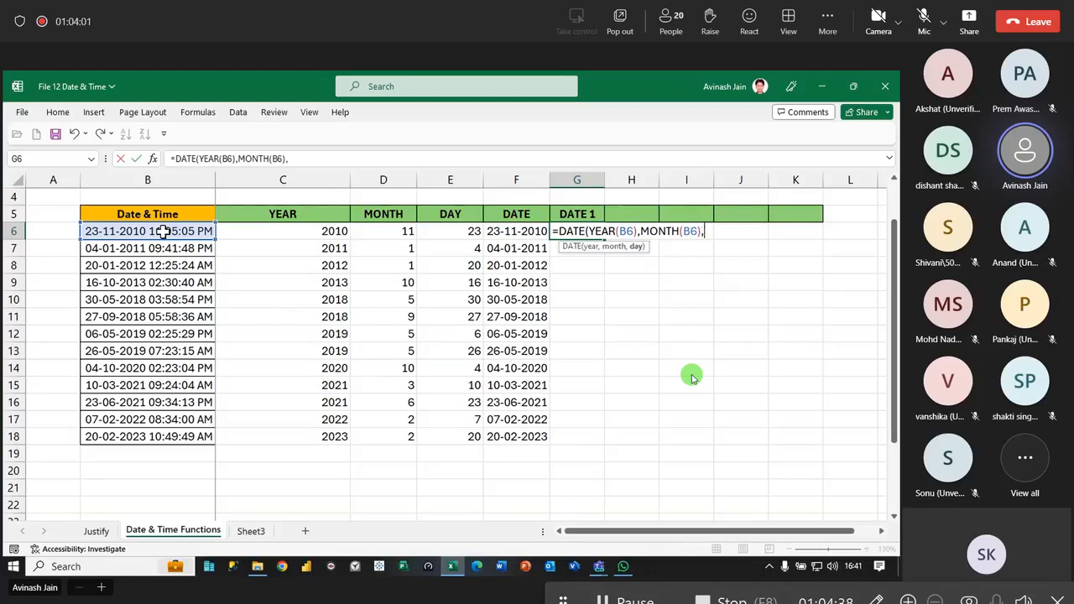
pyautogui.press('Tab')
pyautogui.click(162, 232)
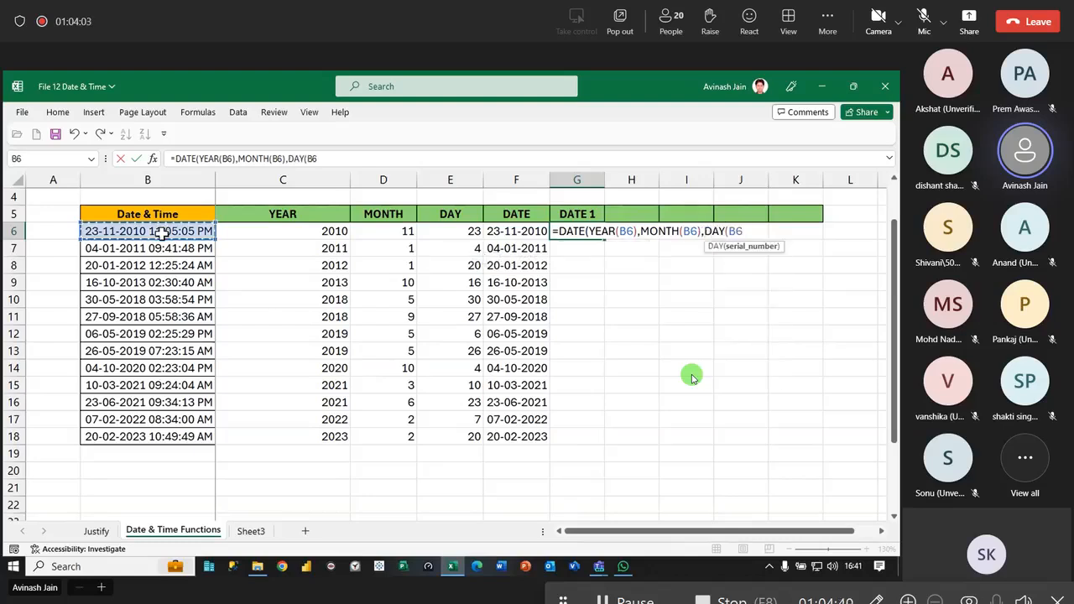
pyautogui.write('))')
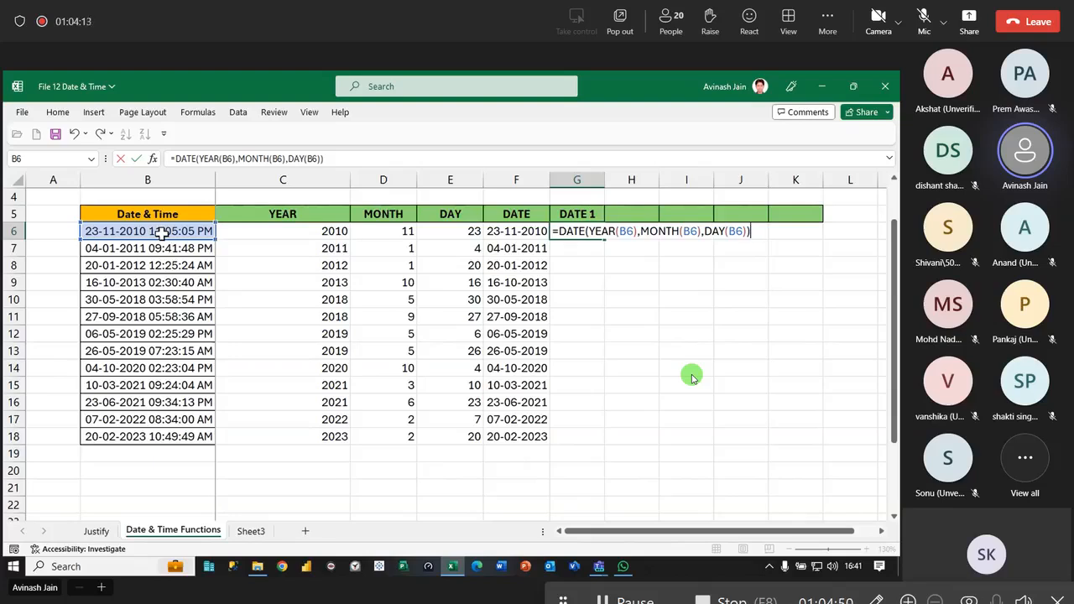
pyautogui.press('Return')
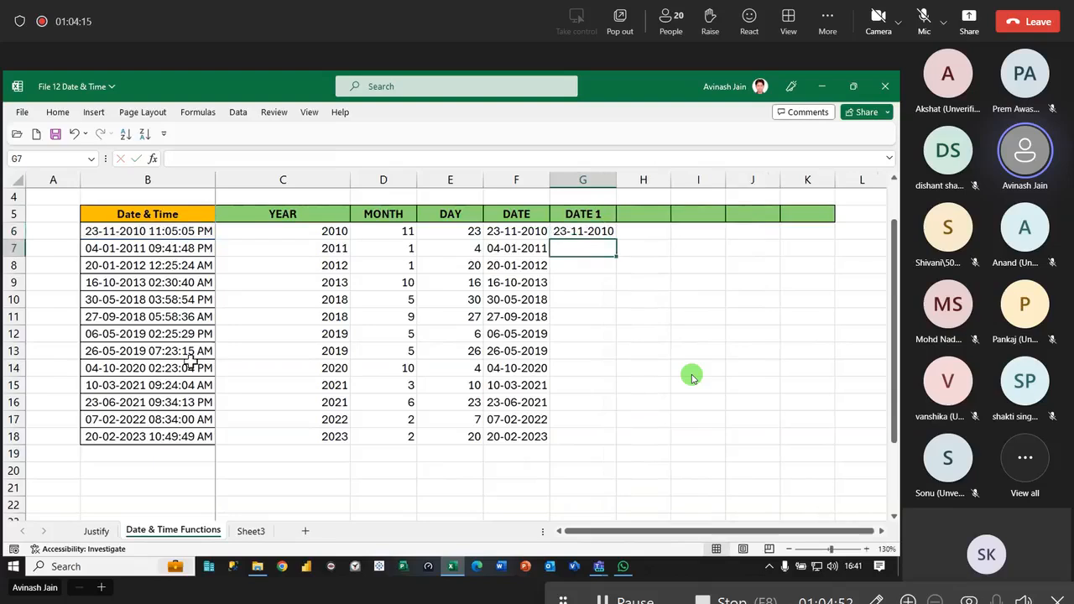
# - Fill the G6 formula down to G18 and compare the formulas in F6 and G6
pyautogui.click(609, 228)
pyautogui.doubleClick(616, 240)
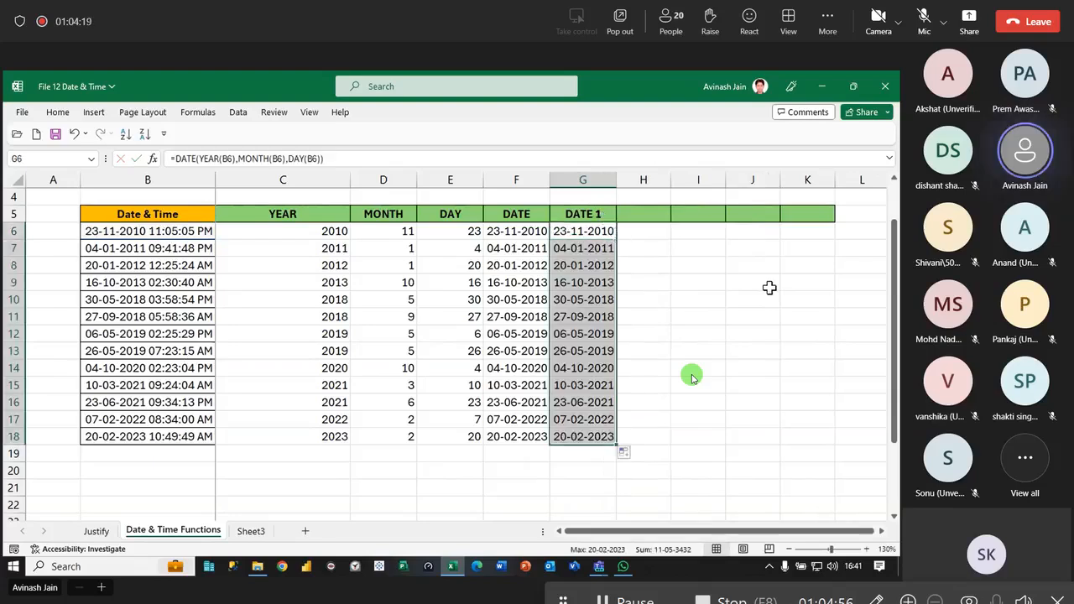
pyautogui.click(514, 232)
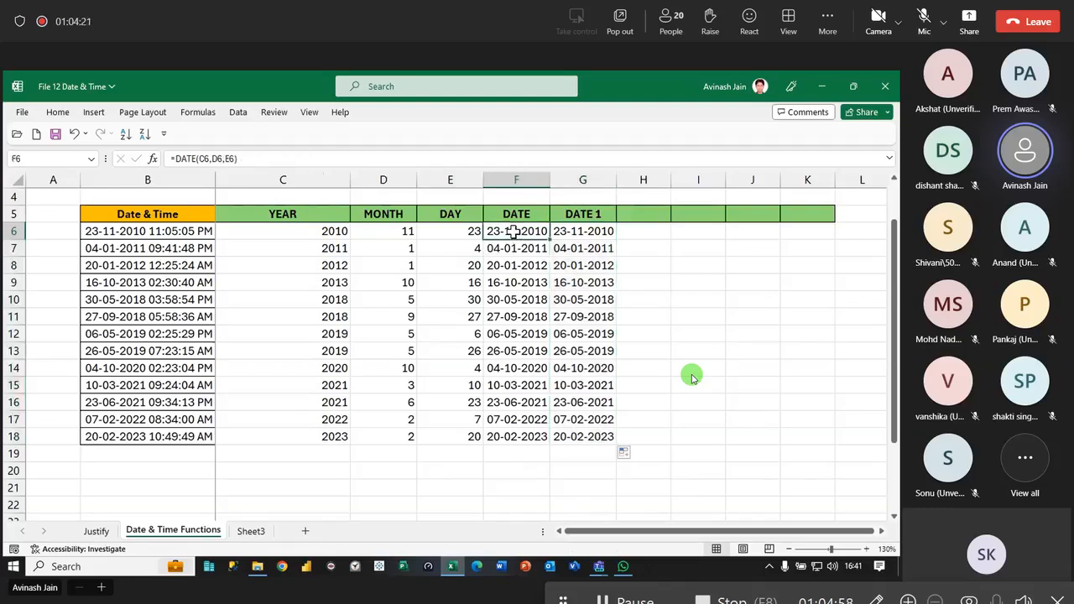
pyautogui.click(588, 231)
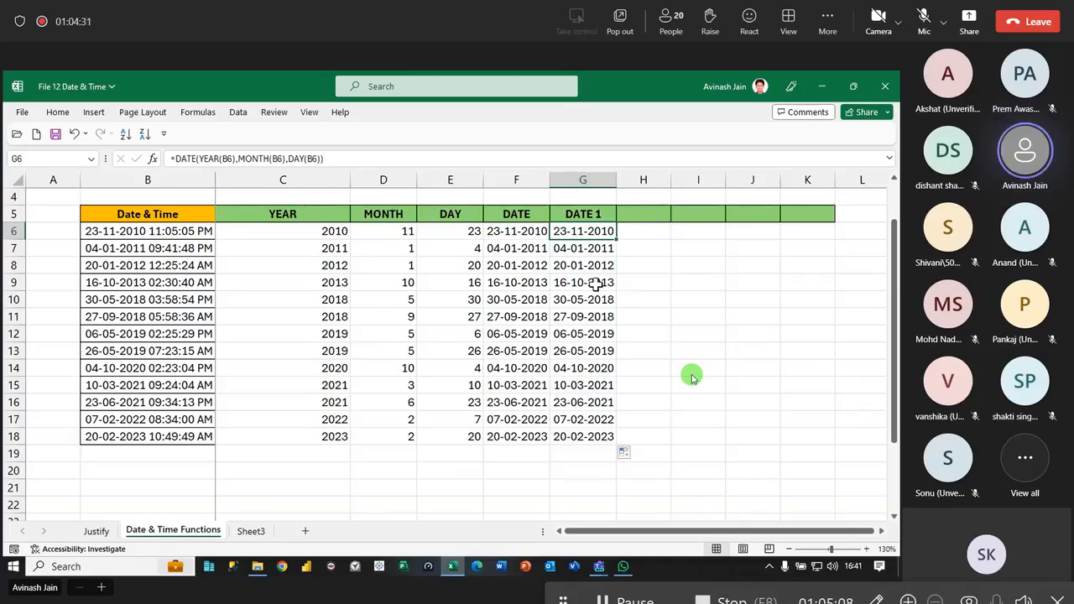
# - Extend the green header formatting in row 5 from K5 across to S5
pyautogui.scroll(-1, 386, 355)
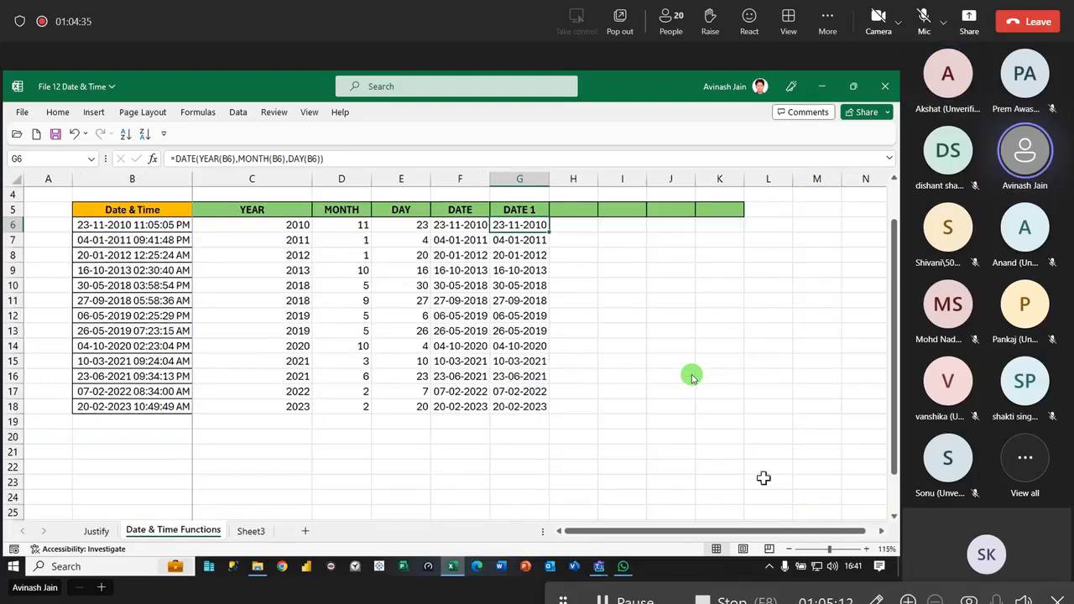
pyautogui.click(882, 532)
pyautogui.click(883, 532)
pyautogui.click(882, 532)
pyautogui.click(882, 532)
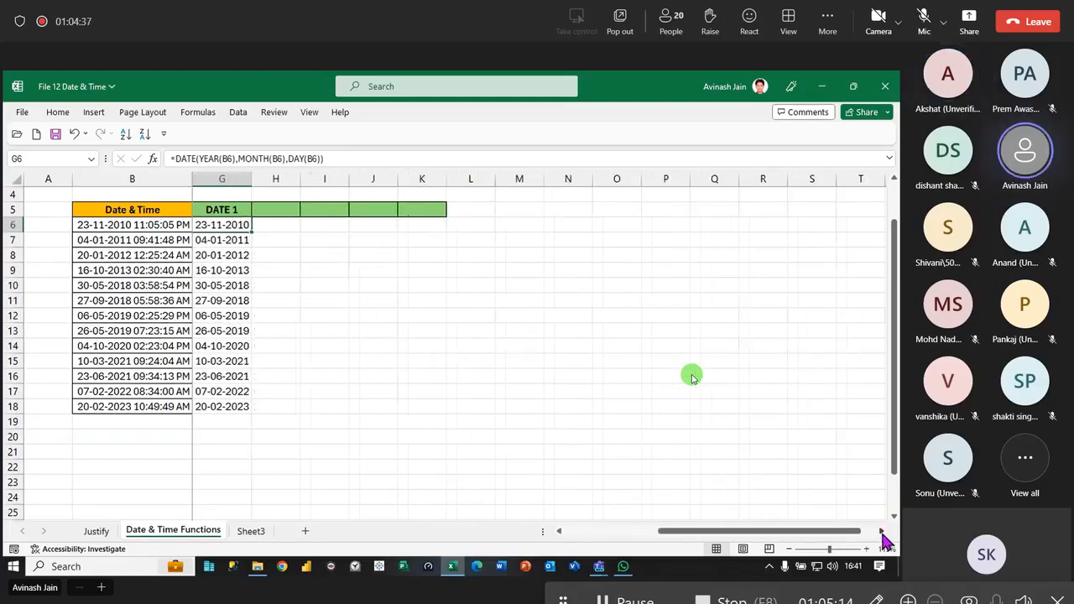
pyautogui.click(283, 210)
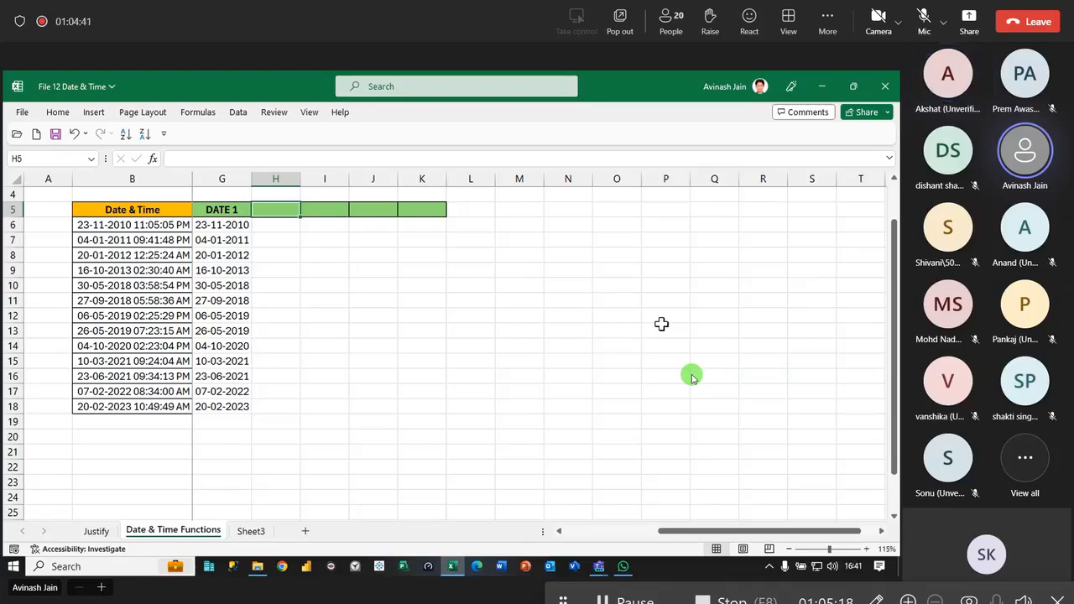
pyautogui.click(435, 208)
pyautogui.moveTo(450, 216); pyautogui.dragTo(836, 216)
# - Enter the headings HOUR in H5 and MINUTE in I5
pyautogui.write('HOUR')
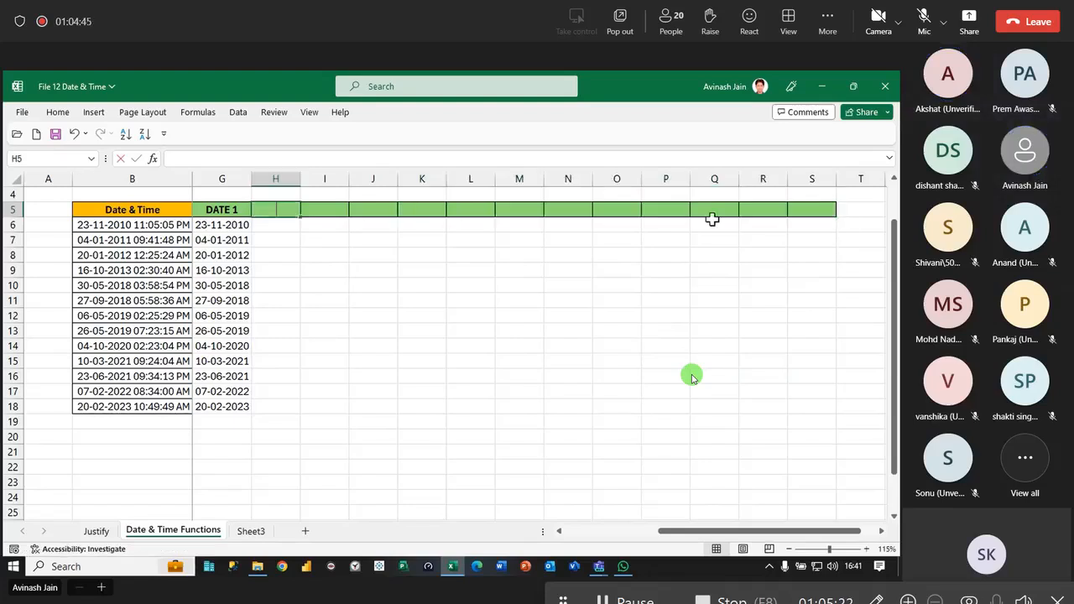
pyautogui.press('Tab')
pyautogui.write('MINUTE')
pyautogui.press('Tab')
# - Enter the headings SECOND in J5 and TIME in K5
pyautogui.write('SECOUND')
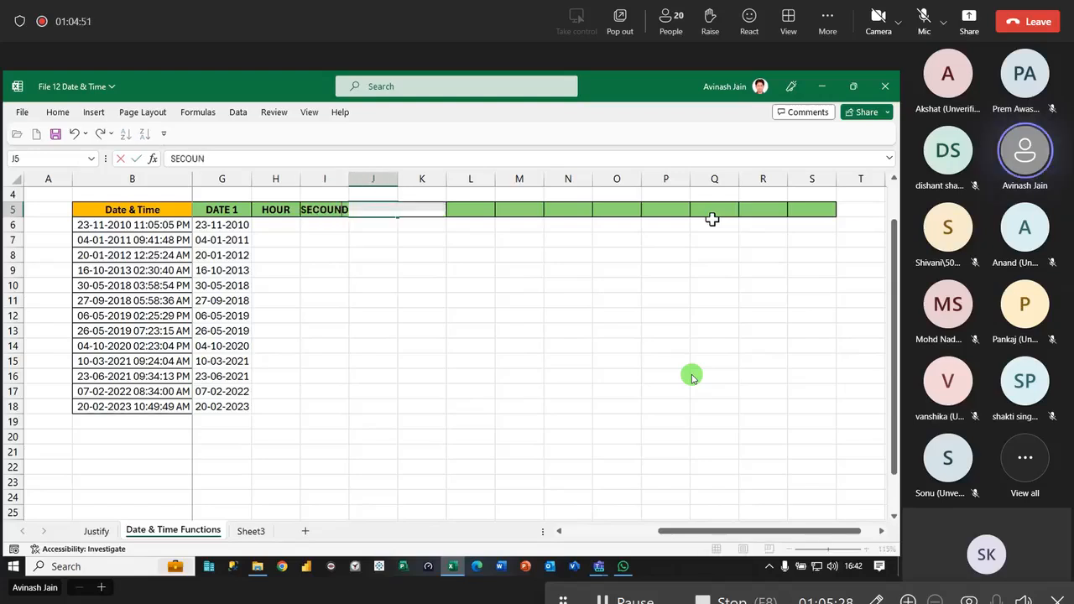
pyautogui.press('BackSpace')
pyautogui.press('BackSpace')
pyautogui.press('BackSpace')
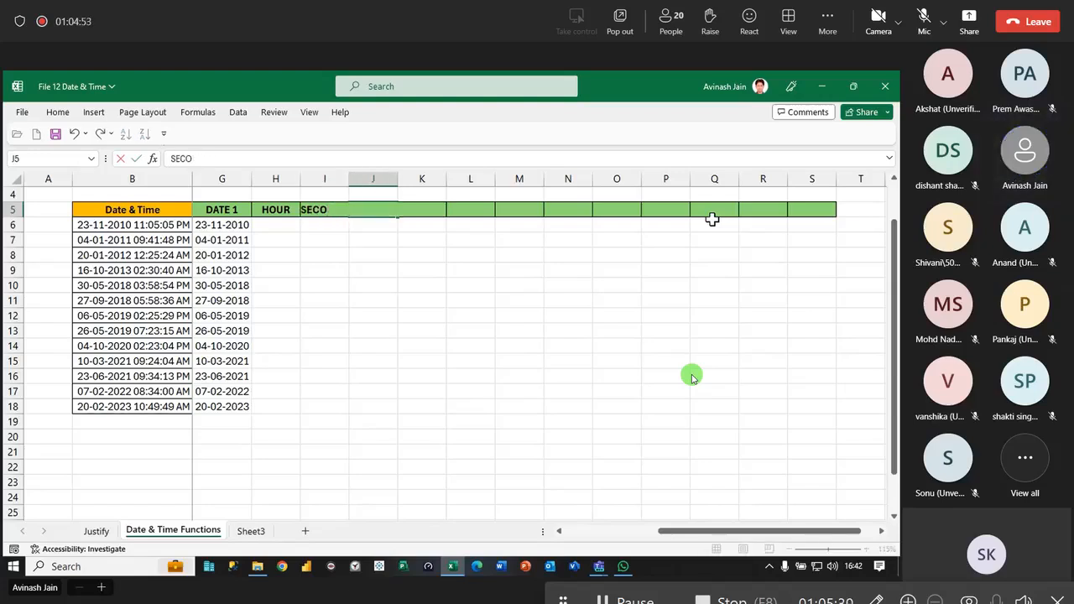
pyautogui.write('ND')
pyautogui.press('Tab')
pyautogui.write('TIE')
pyautogui.press('BackSpace')
pyautogui.write('ME')
pyautogui.press('Return')
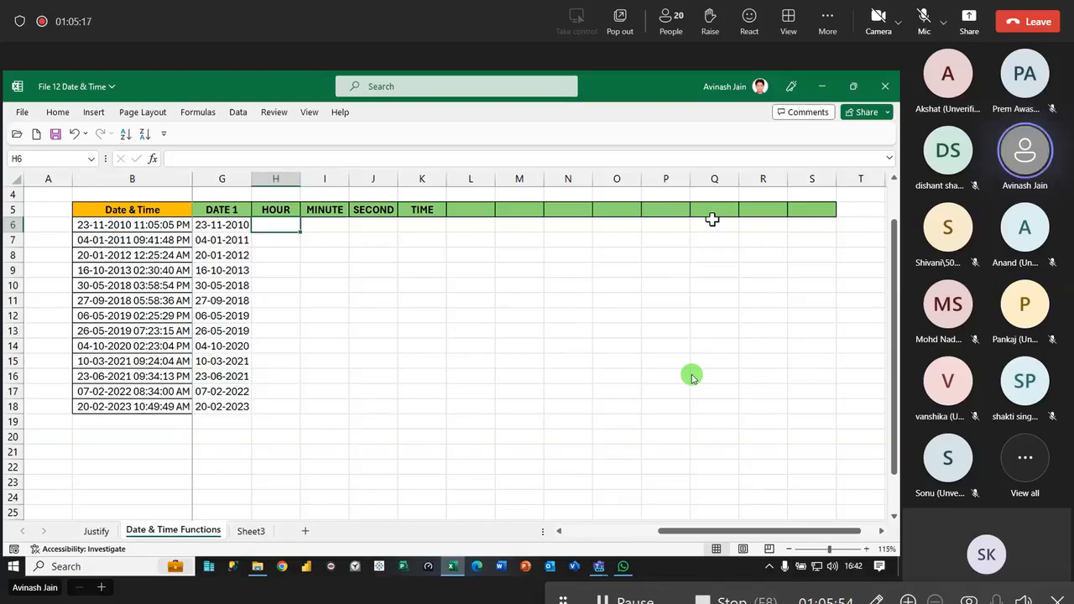
# - Enter =HOUR(B6) in H6 and fill the formula down to H18
pyautogui.write('=hour(')
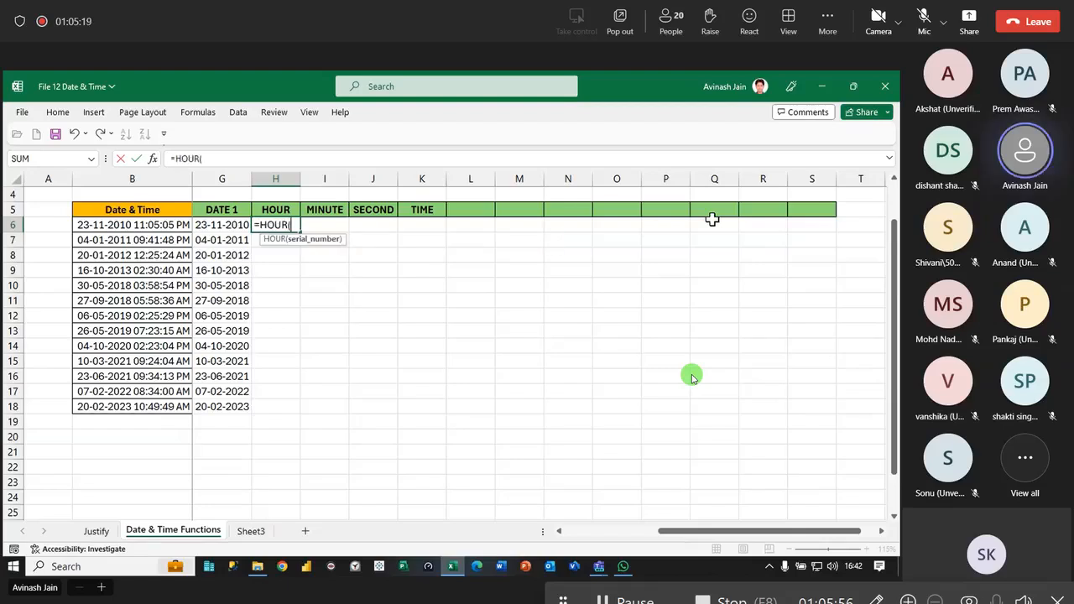
pyautogui.click(106, 225)
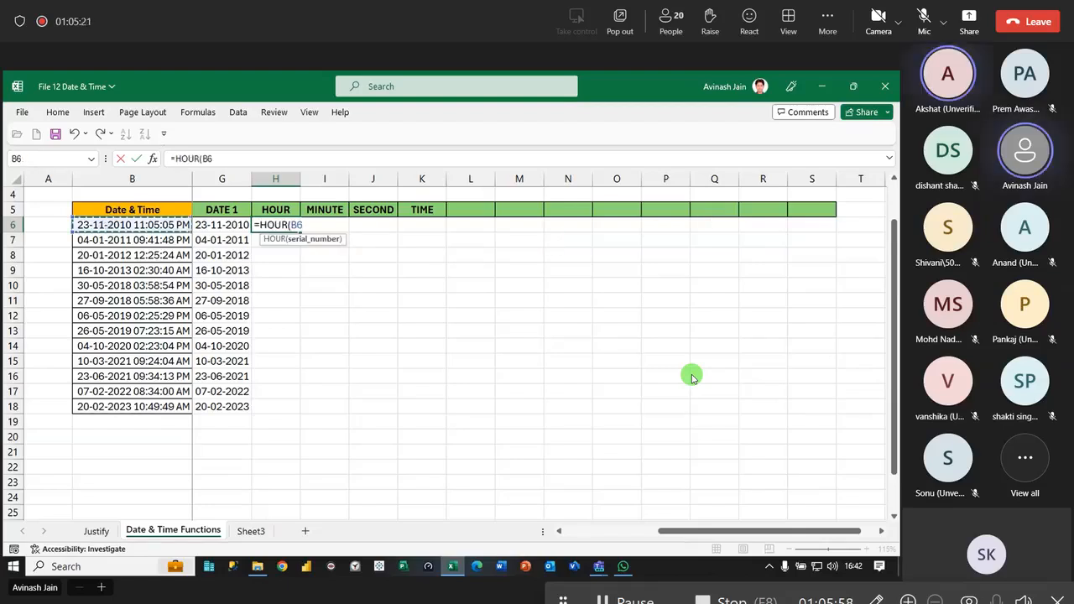
pyautogui.write(')')
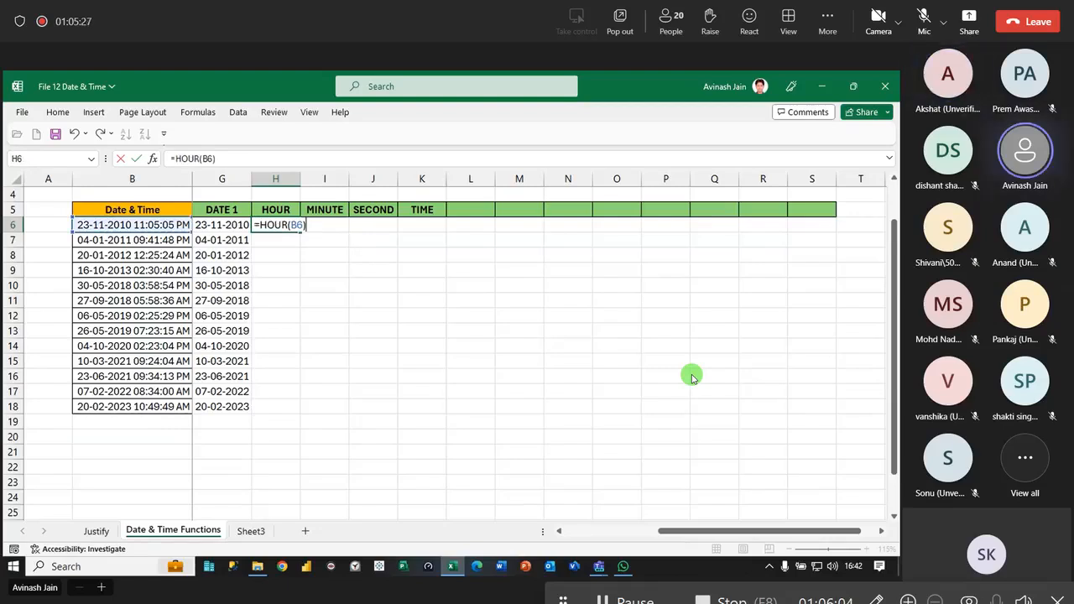
pyautogui.press('Return')
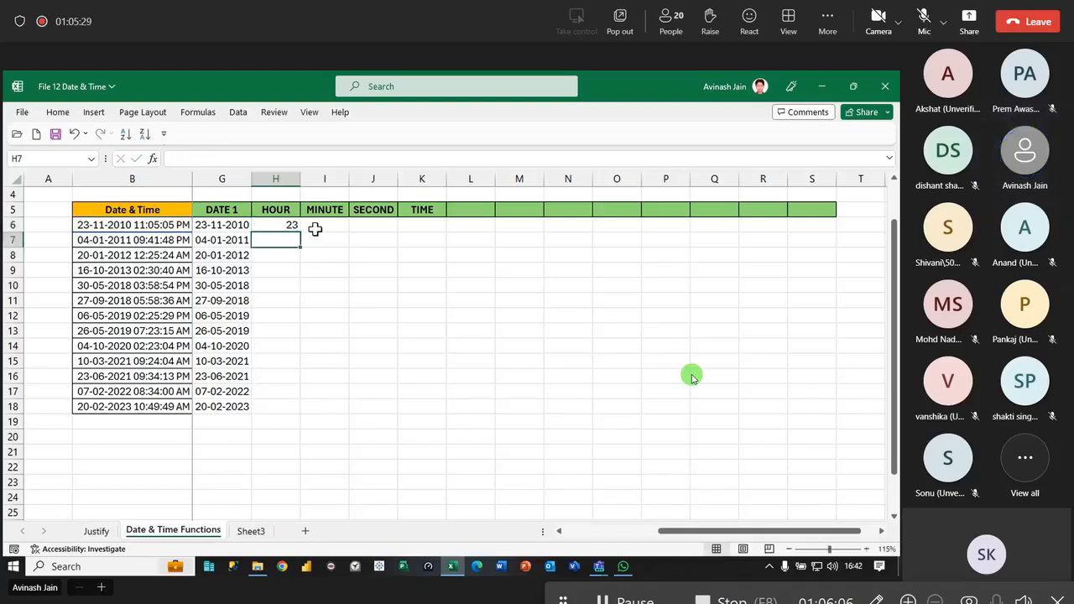
pyautogui.click(288, 223)
pyautogui.doubleClick(299, 232)
# - Extract the minutes with =MINUTE(B6) in I6 and fill the formula down to I18
pyautogui.click(321, 226)
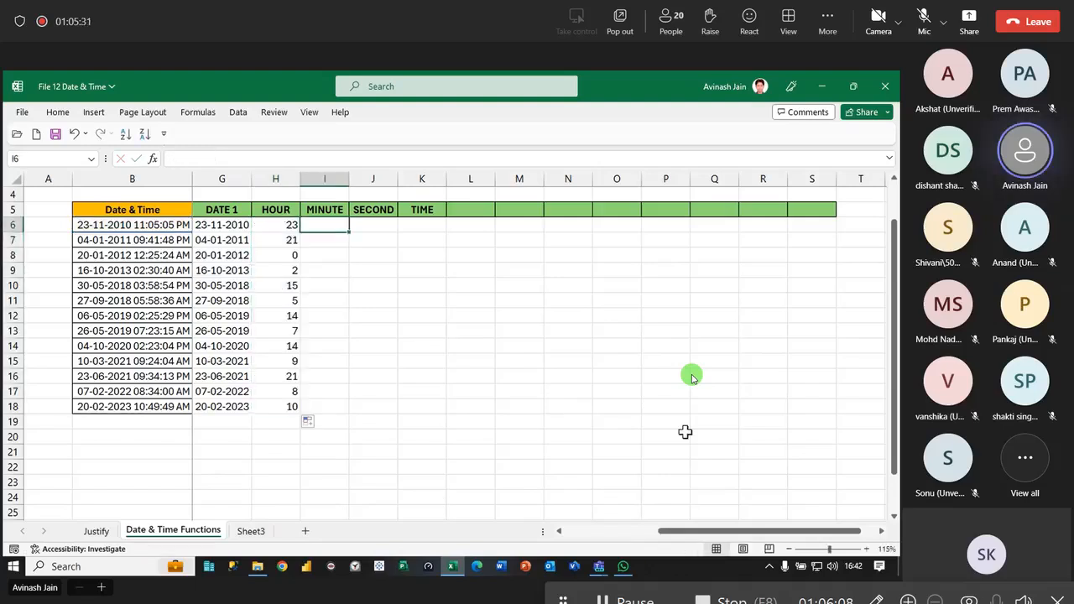
pyautogui.write('=min')
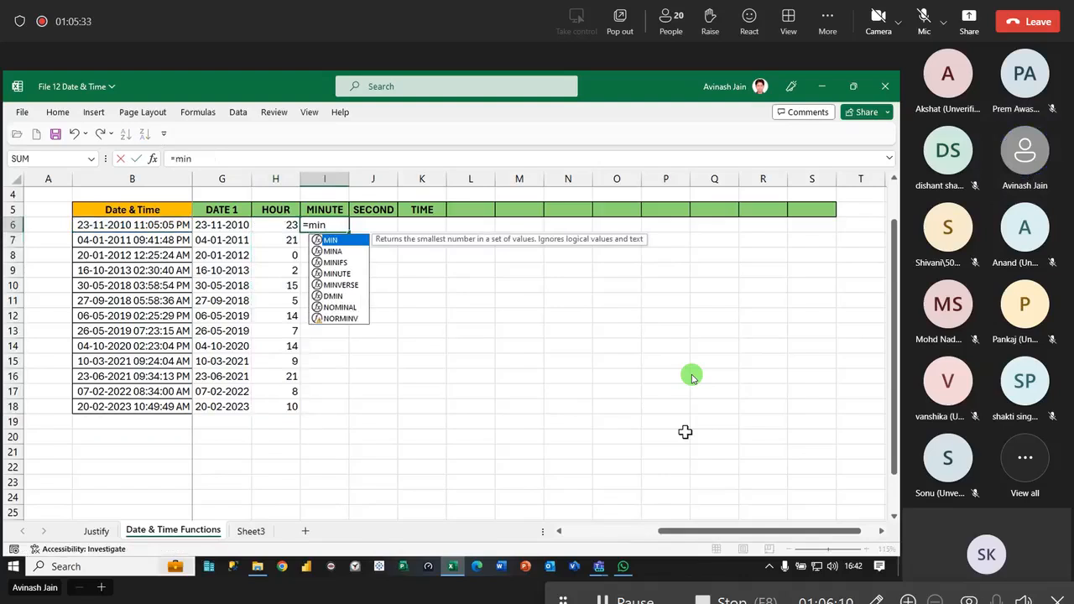
pyautogui.press('Down')
pyautogui.press('Down')
pyautogui.press('Down')
pyautogui.press('Tab')
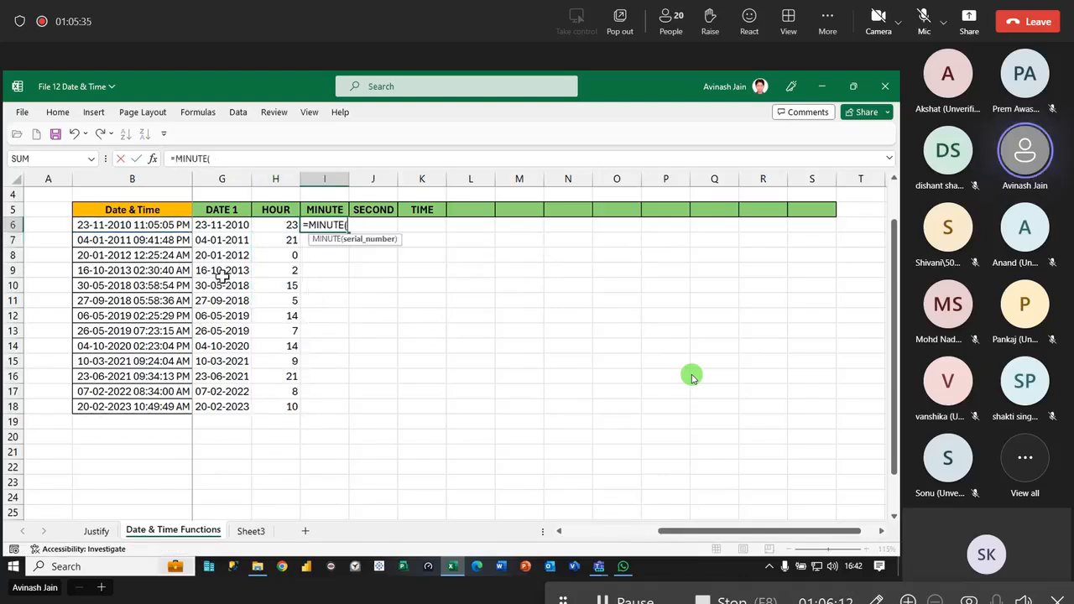
pyautogui.click(159, 225)
pyautogui.press('Return')
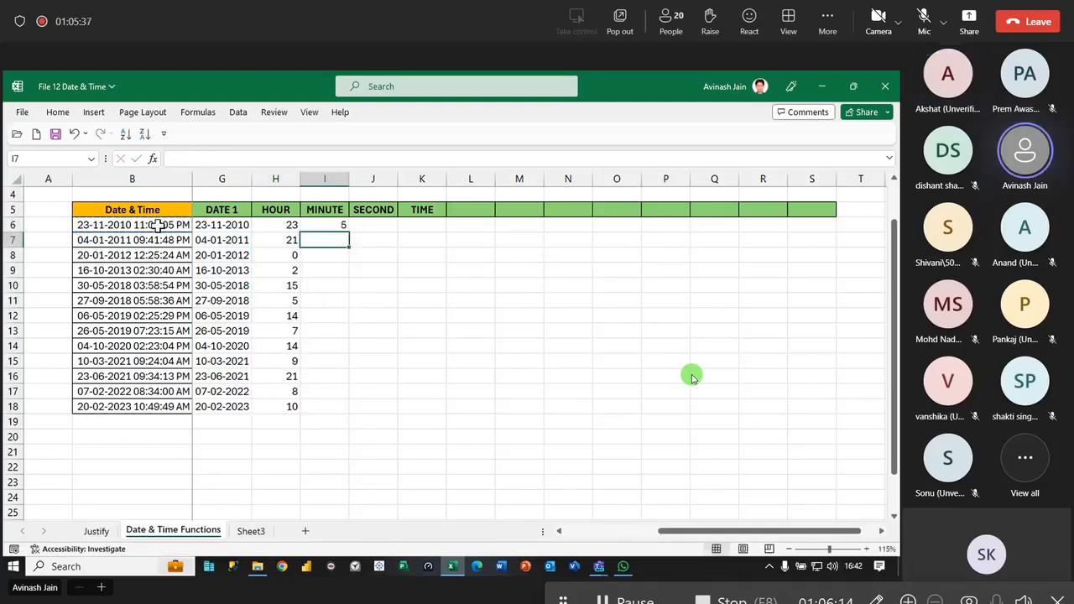
pyautogui.click(345, 229)
pyautogui.doubleClick(351, 234)
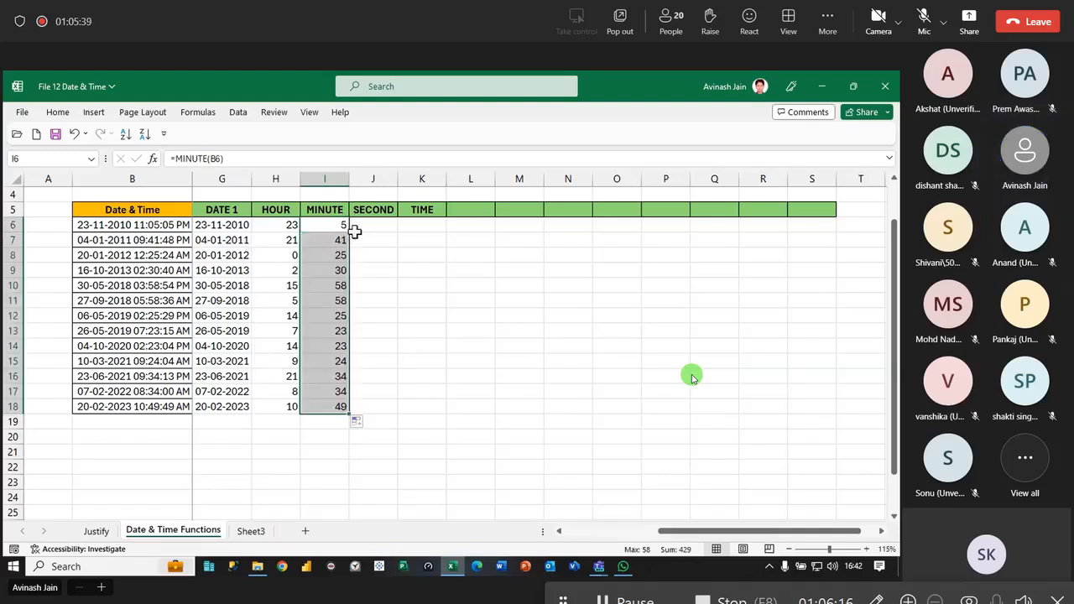
# - Extract the seconds with =SECOND(B6) in J6 and fill the formula down to J18
pyautogui.click(370, 227)
pyautogui.write('=sec')
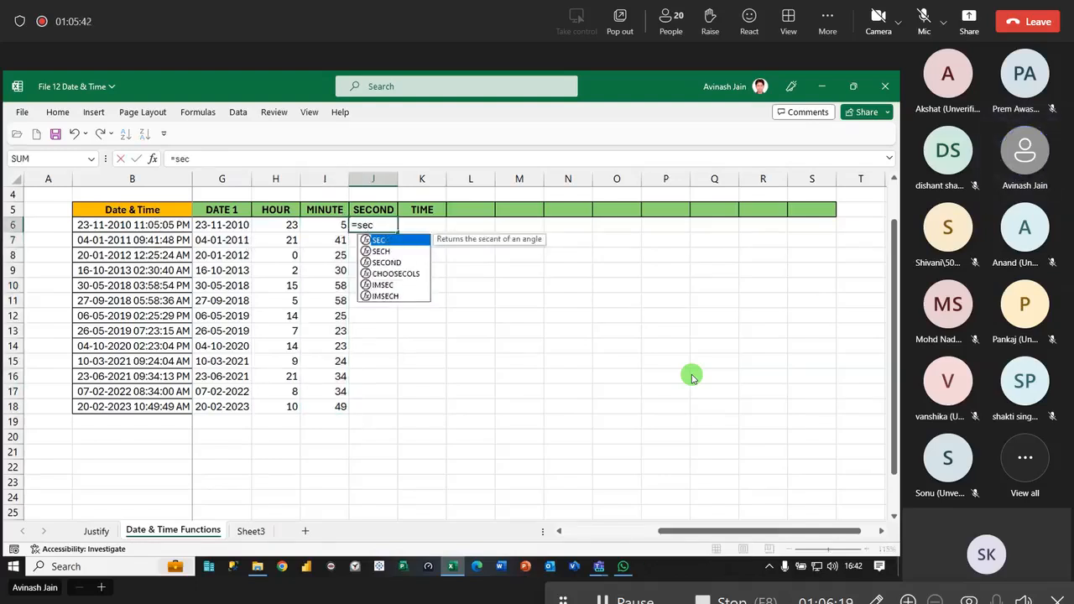
pyautogui.press('Down')
pyautogui.press('Down')
pyautogui.press('Down')
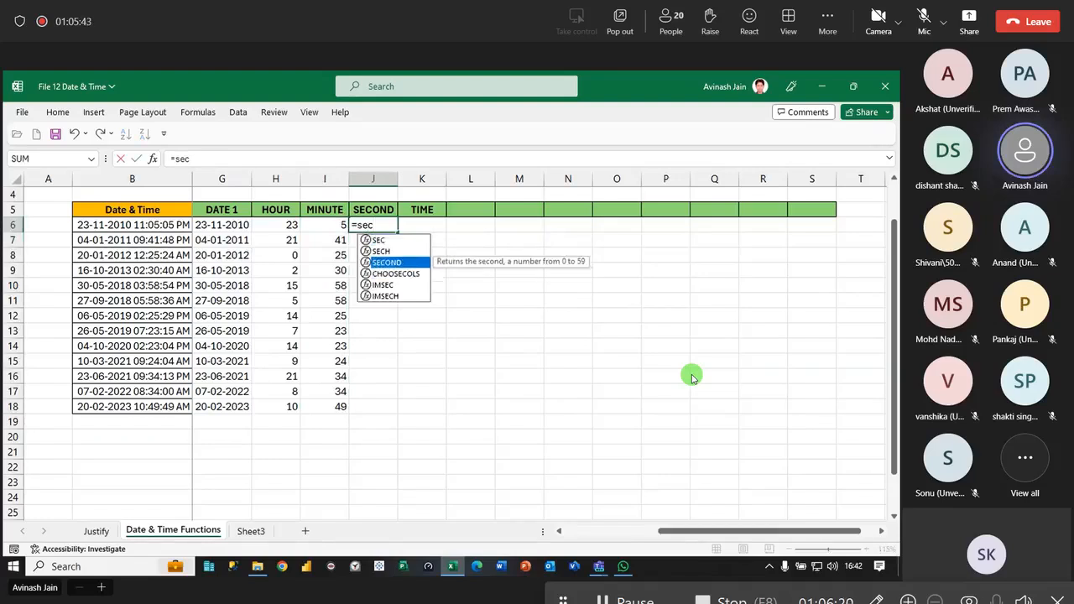
pyautogui.press('Up')
pyautogui.press('Tab')
pyautogui.click(178, 225)
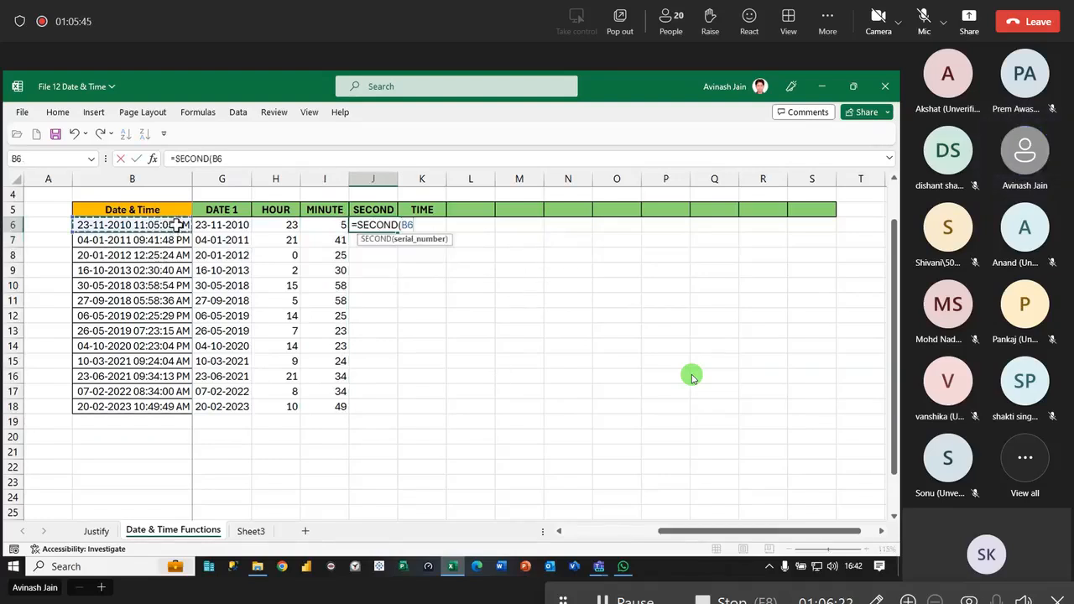
pyautogui.press('Return')
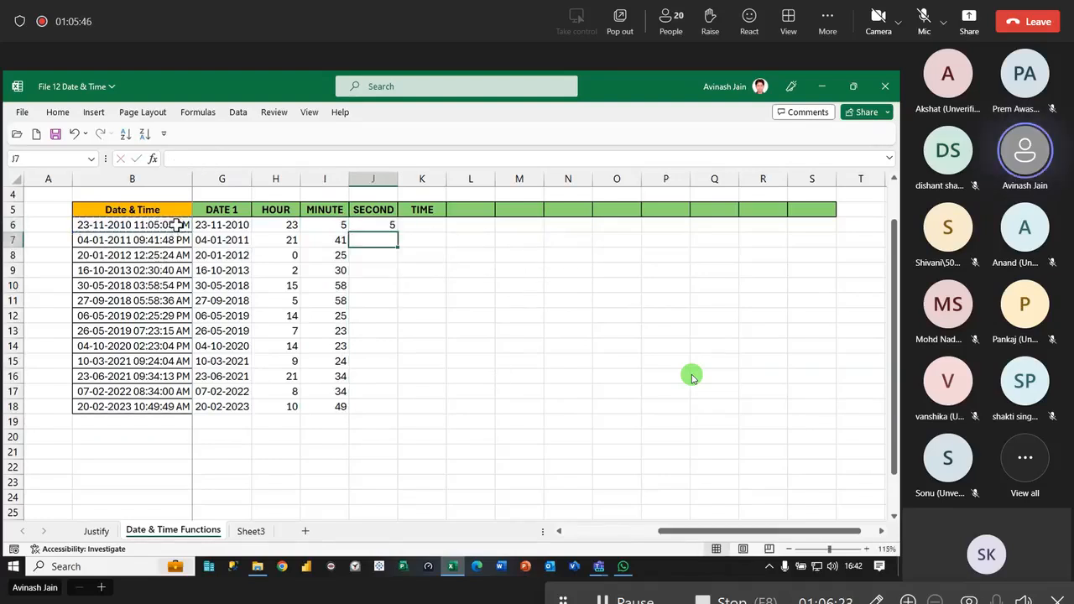
pyautogui.click(378, 227)
pyautogui.doubleClick(398, 232)
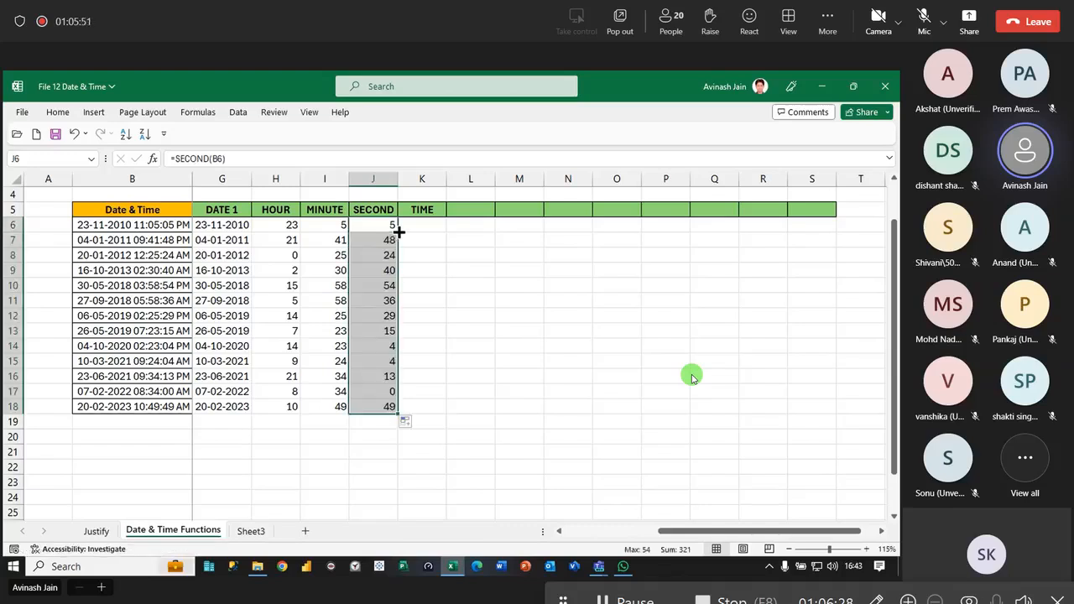
# - Build the time in K6 with =TIME(H6,I6,J6) and fill the formula down to K18
pyautogui.click(426, 225)
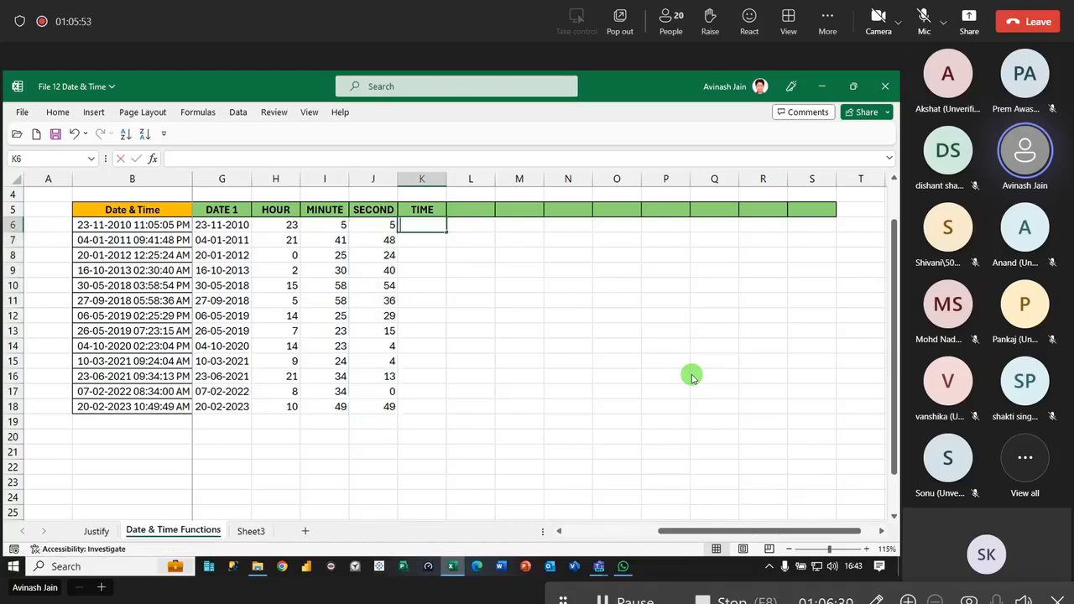
pyautogui.write('=ti')
pyautogui.press('Tab')
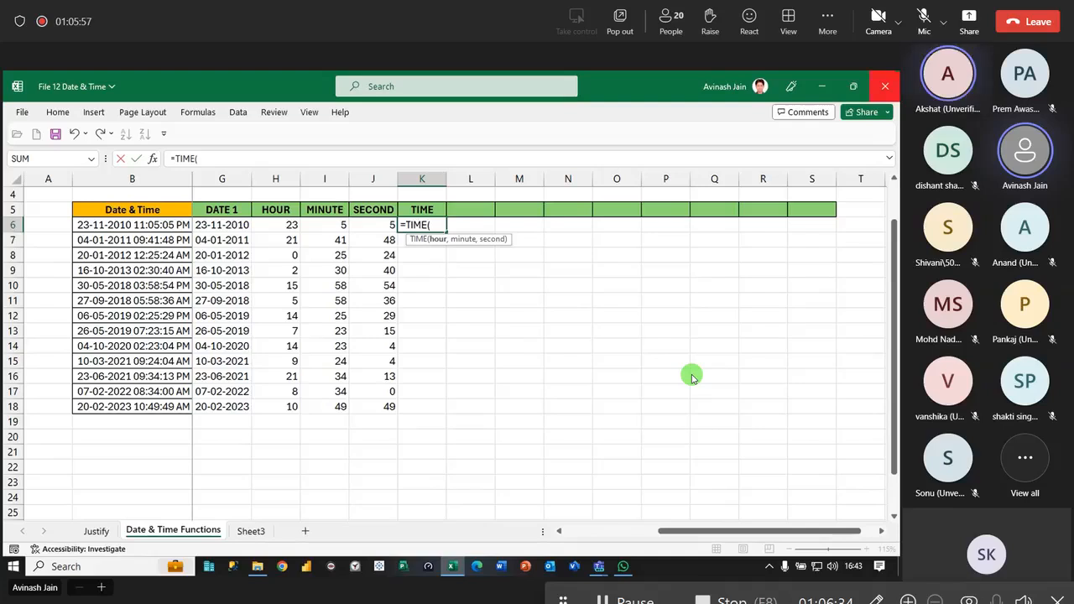
pyautogui.click(274, 226)
pyautogui.write(',')
pyautogui.moveTo(328, 227)
pyautogui.mouseDown()
pyautogui.moveTo(332, 241)
pyautogui.moveTo(327, 225)
pyautogui.mouseUp()
pyautogui.write(',')
pyautogui.click(373, 225)
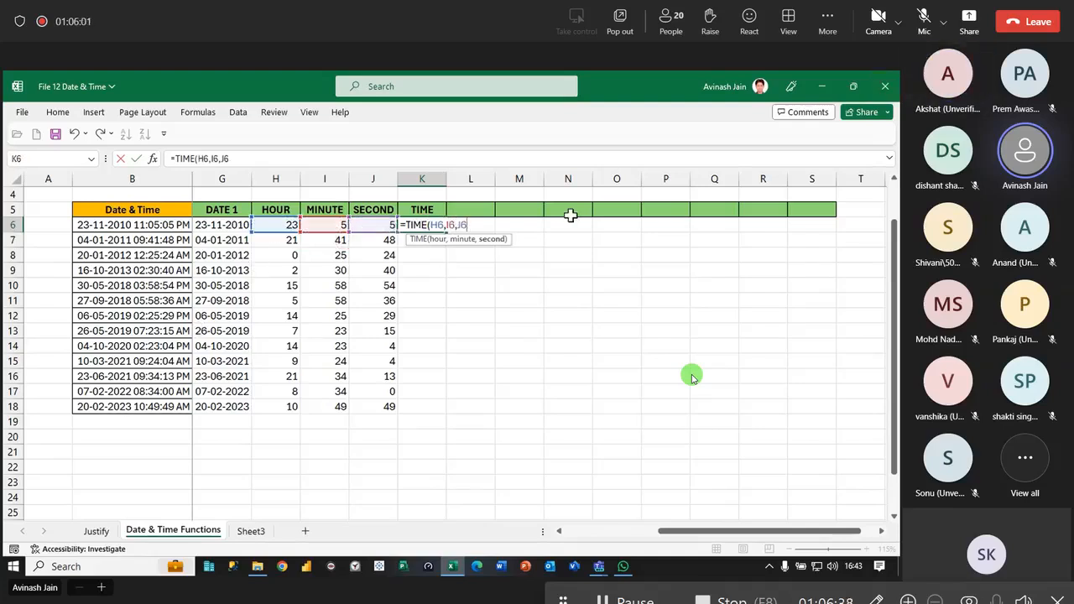
pyautogui.press('Return')
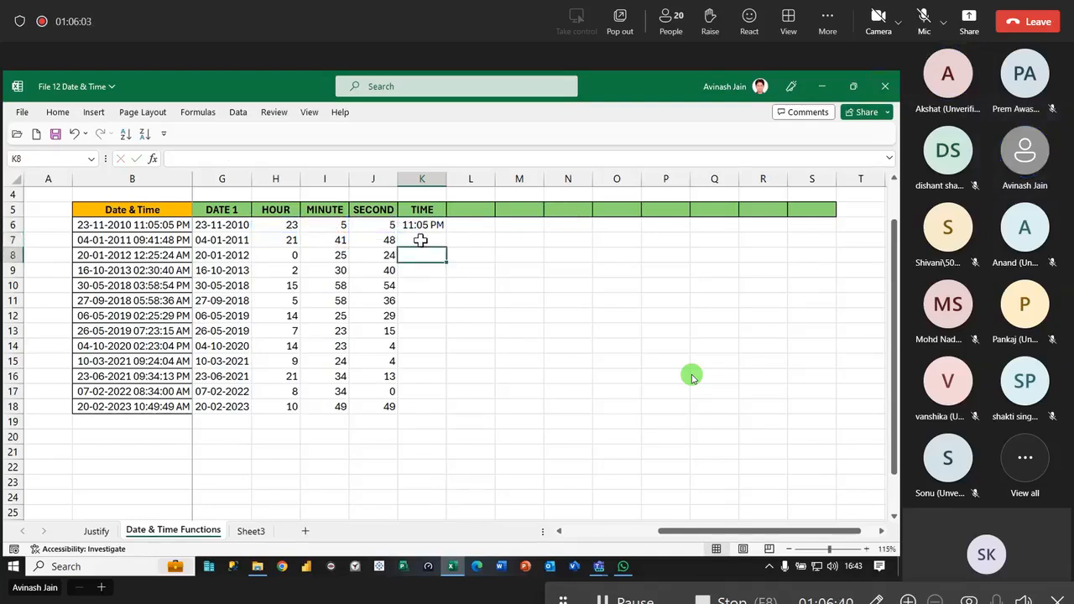
pyautogui.click(425, 230)
pyautogui.doubleClick(446, 231)
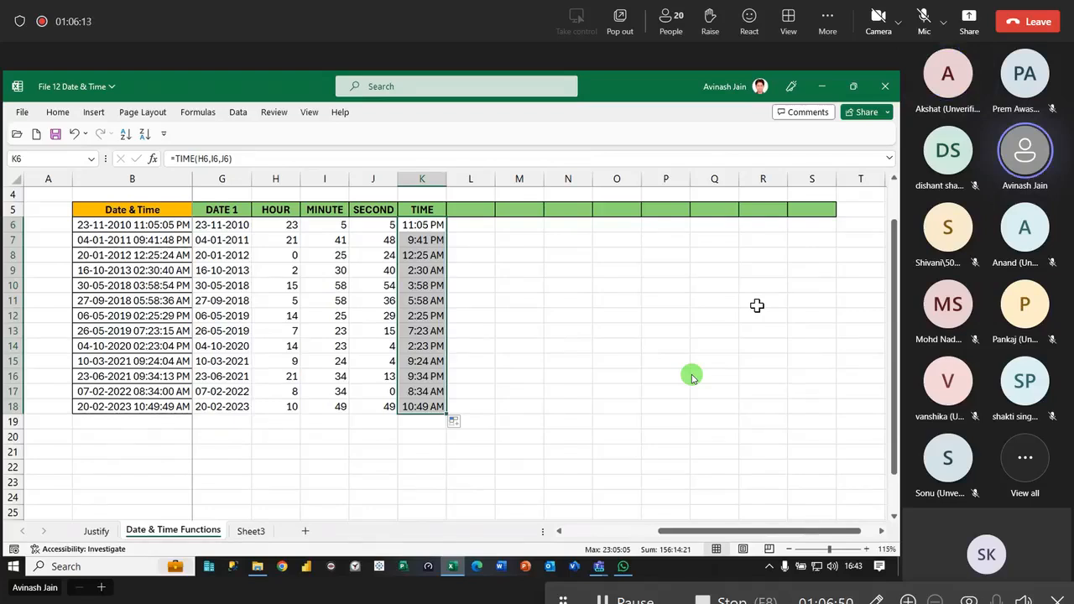
# - Save the File 12 Date & Time workbook
pyautogui.hotkey('ctrl', 's')
pyautogui.moveTo(705, 532); pyautogui.dragTo(708, 506)
pyautogui.scroll(1, 692, 376)
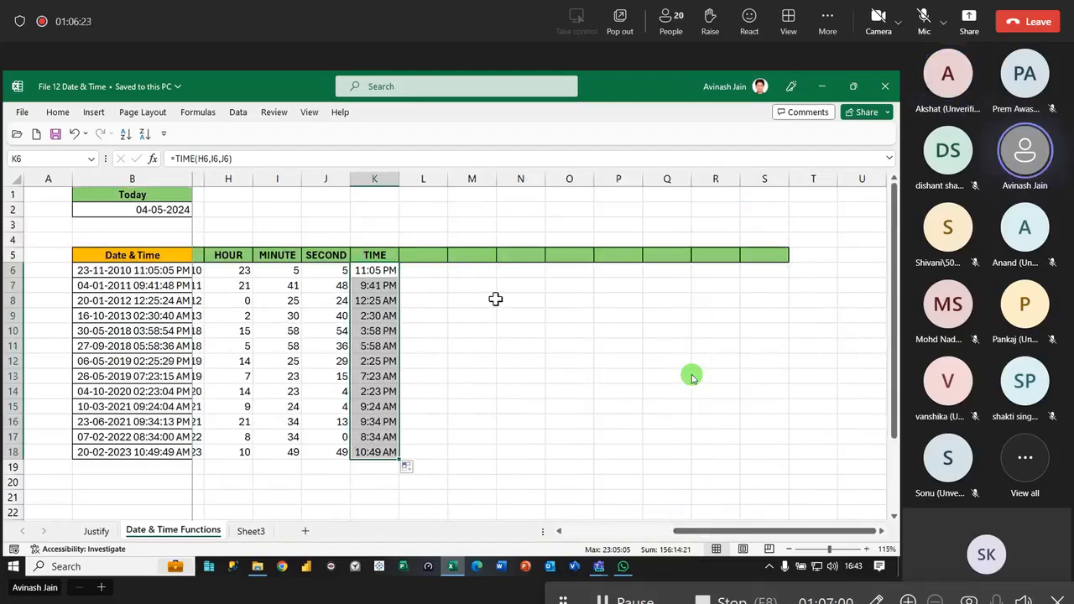
# - Switch to the Teams meeting window, admit the participant waiting in the lobby and return to the workbook
pyautogui.click(598, 567)
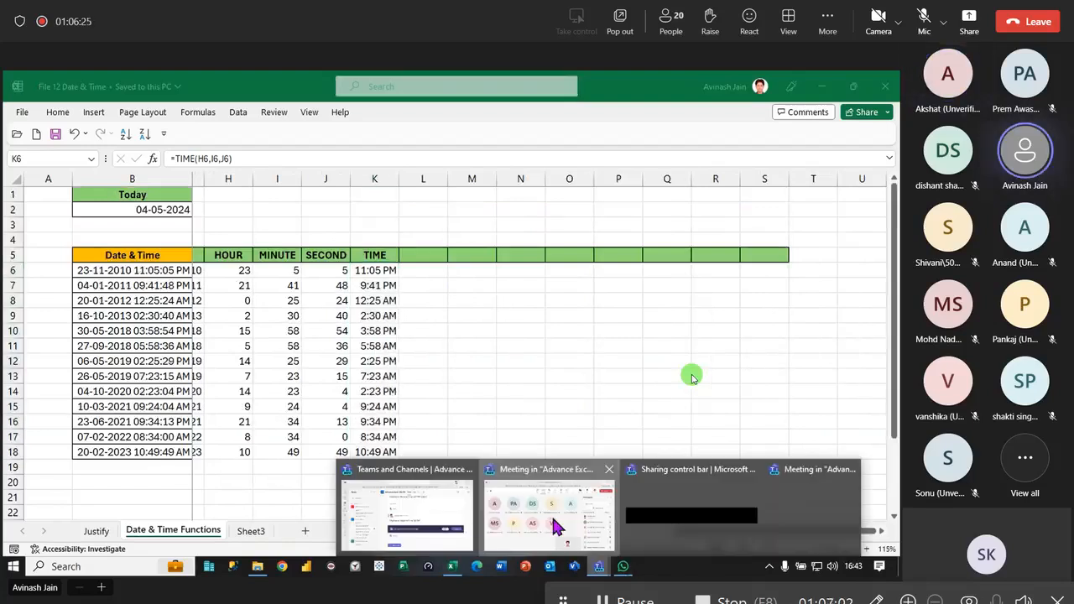
pyautogui.click(554, 521)
pyautogui.click(843, 328)
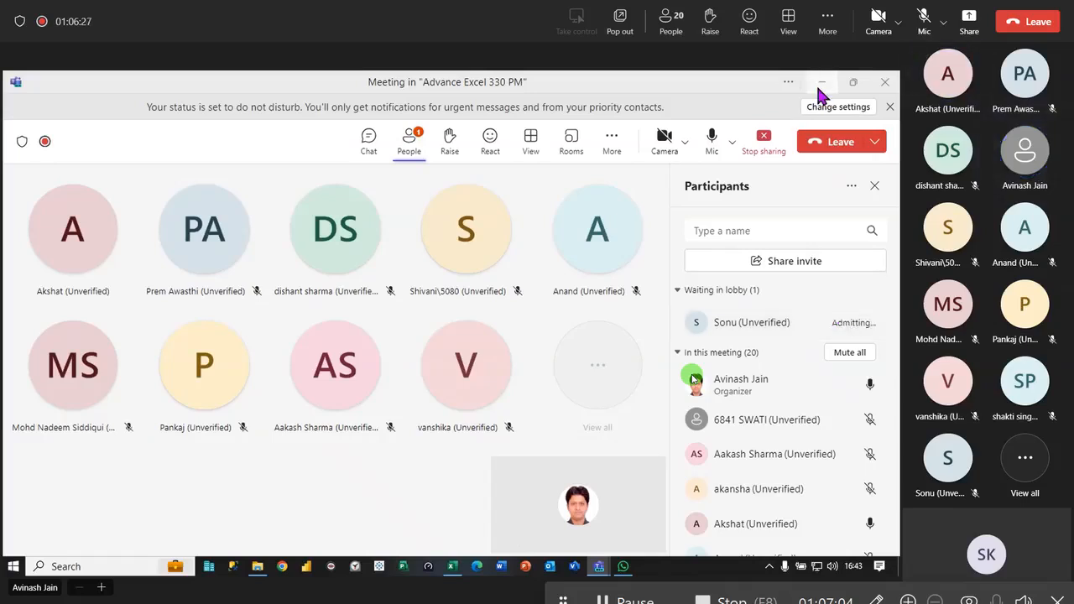
pyautogui.click(822, 82)
# - Copy the orange header cell B5 to L4 and replace the copy's text with TEXT
pyautogui.click(431, 232)
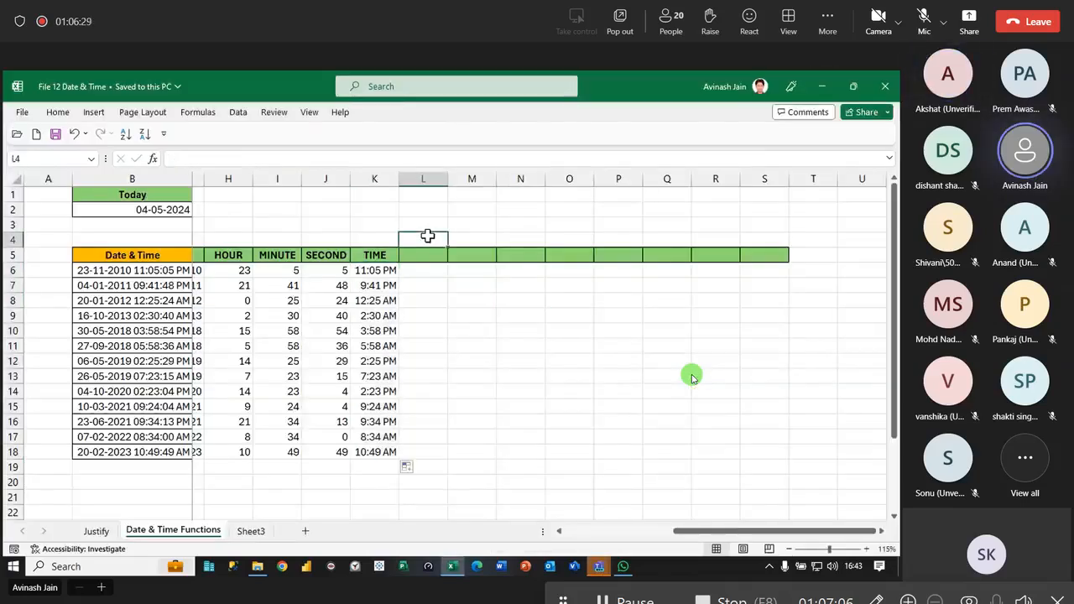
pyautogui.click(140, 252)
pyautogui.moveTo(140, 251); pyautogui.dragTo(444, 241)
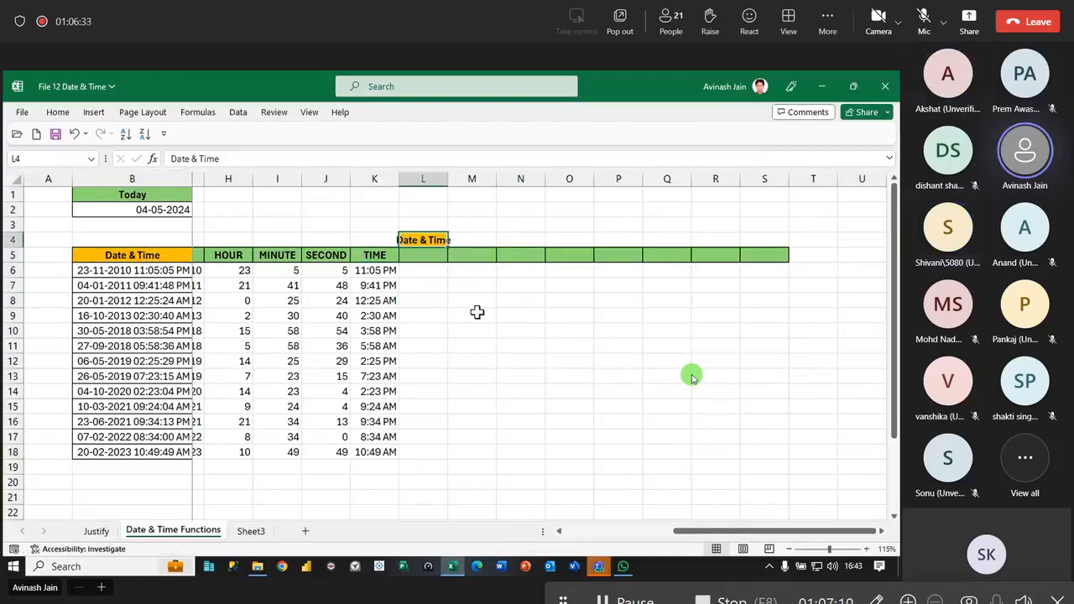
pyautogui.press('Delete')
pyautogui.click(474, 318)
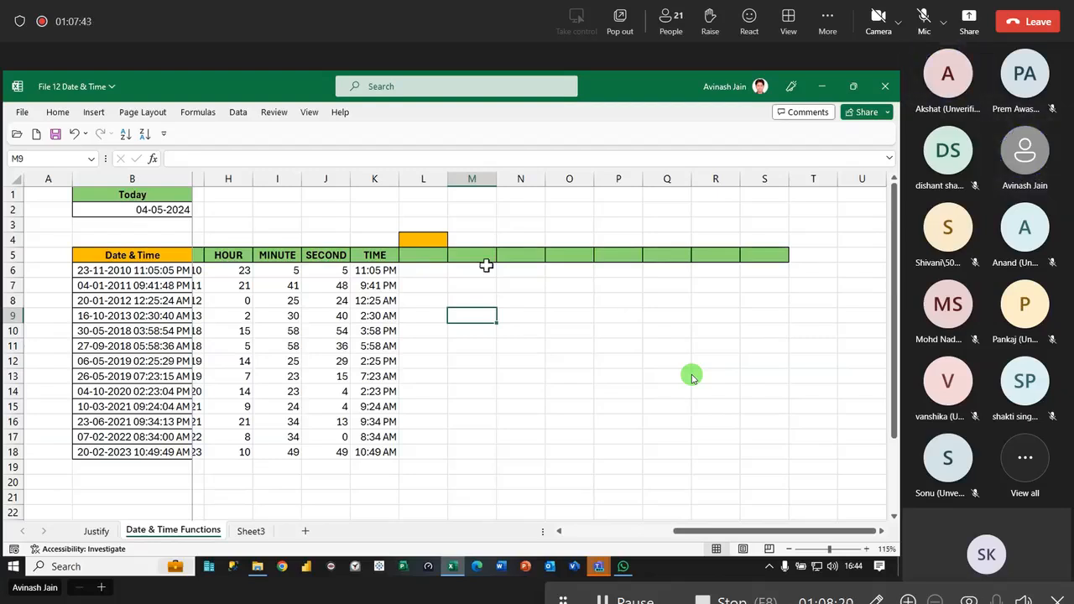
pyautogui.click(429, 239)
pyautogui.write('TEXT')
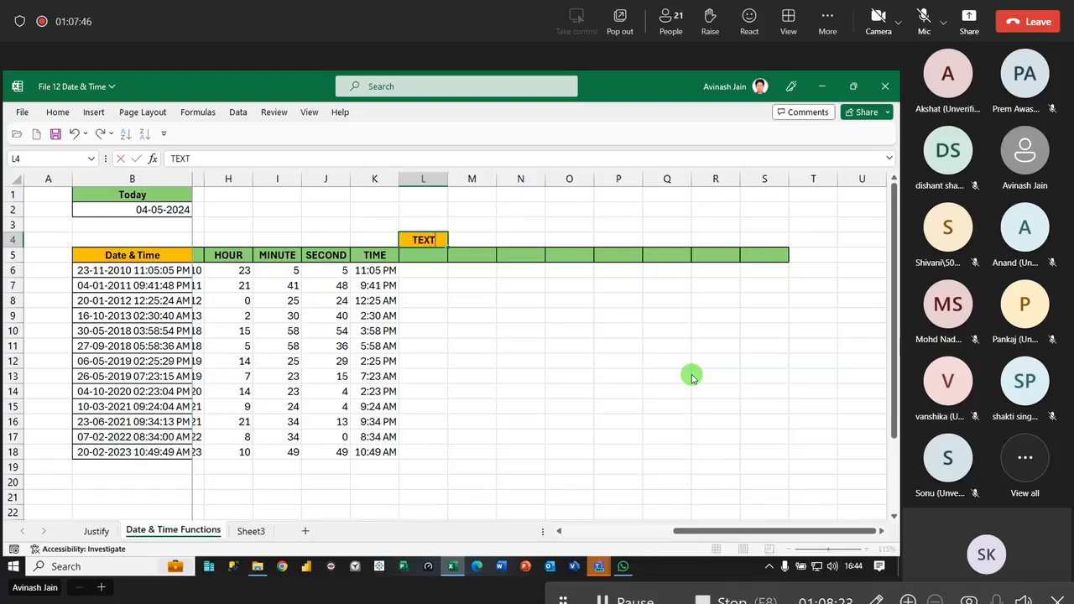
pyautogui.press('Return')
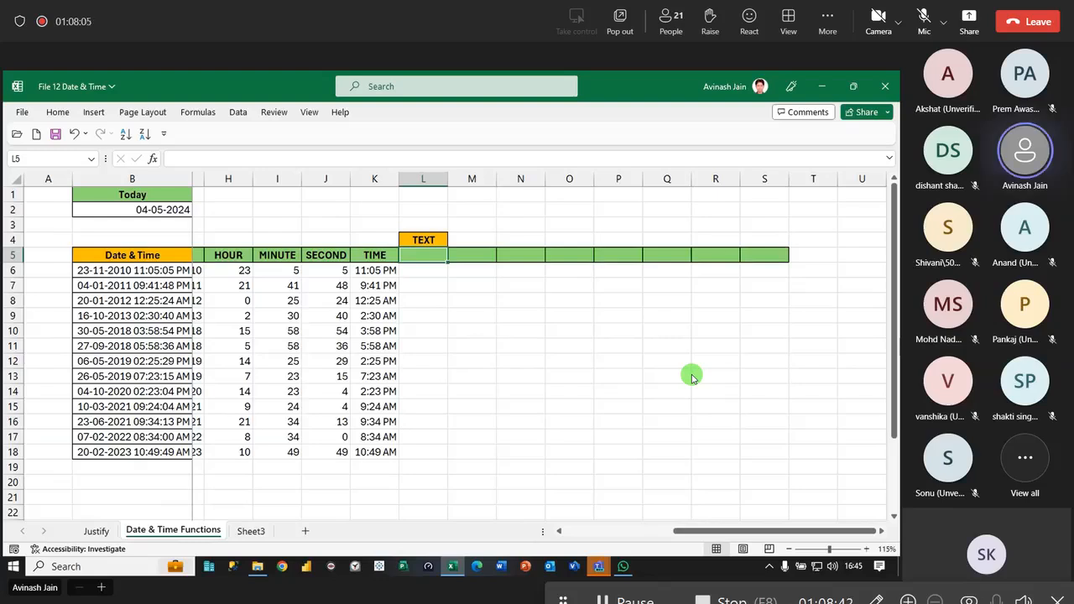
# - Enter the day format codes d, dd, ddd and dddd as headers in L5:O5
pyautogui.write('d')
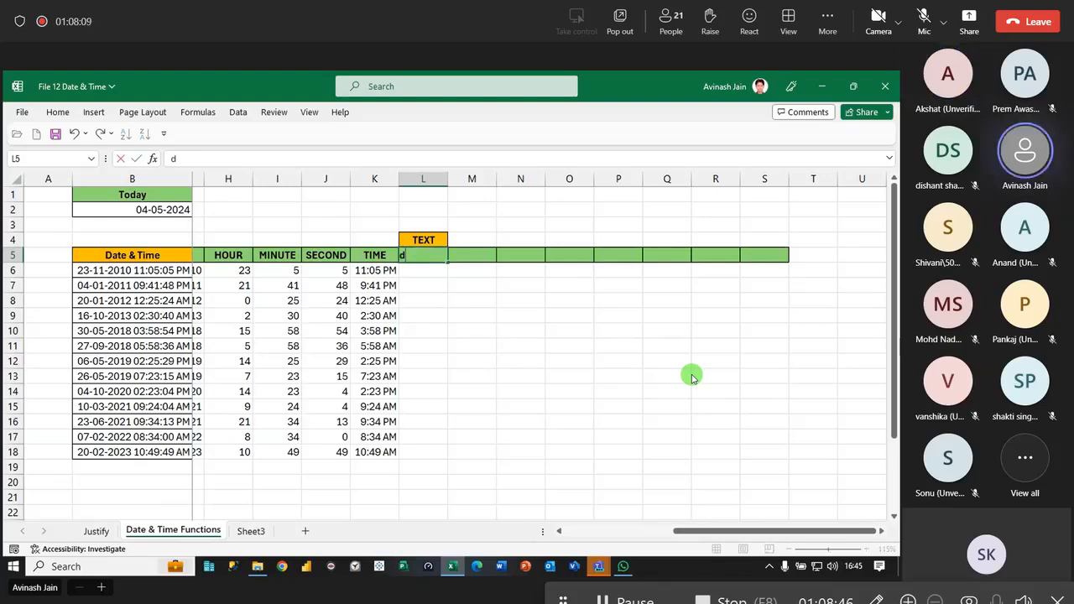
pyautogui.press('Tab')
pyautogui.write('dd')
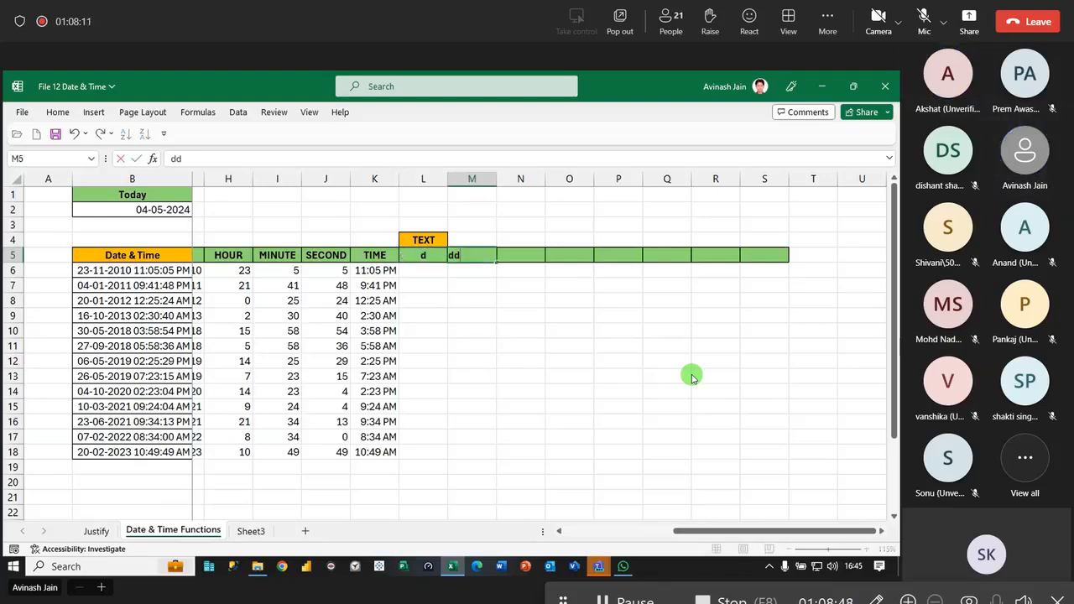
pyautogui.press('Tab')
pyautogui.write('ddd')
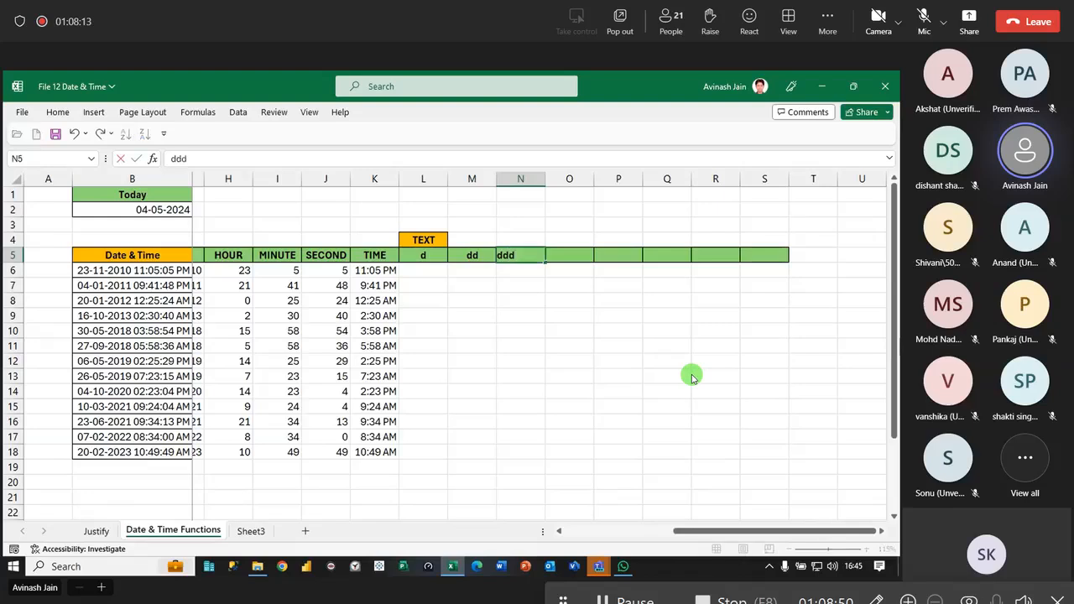
pyautogui.press('Tab')
pyautogui.write('mmm')
pyautogui.press('BackSpace')
pyautogui.press('BackSpace')
pyautogui.press('BackSpace')
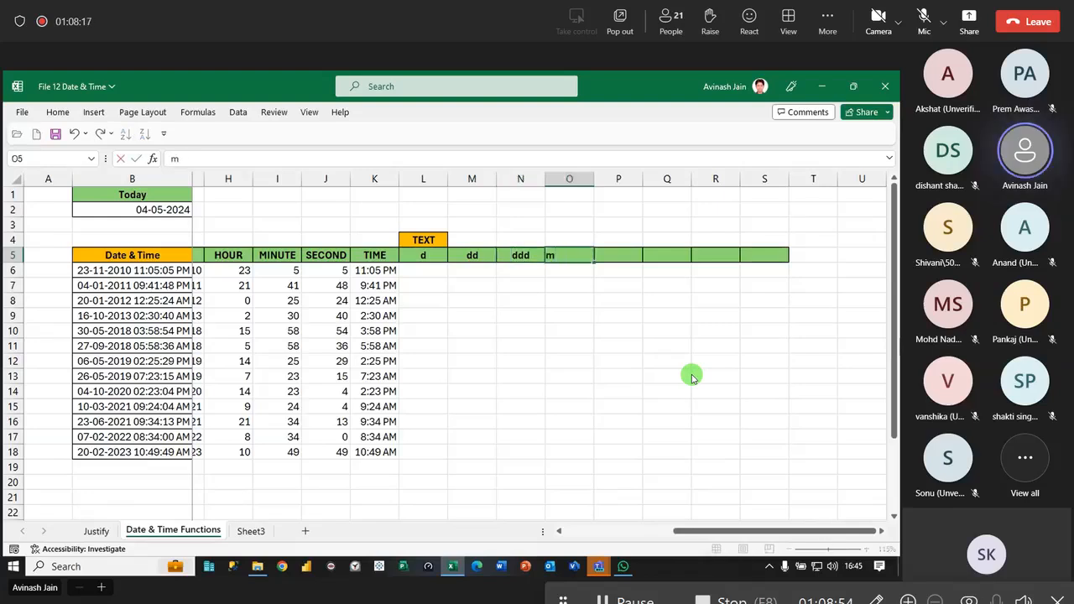
pyautogui.write('ddd')
pyautogui.press('BackSpace')
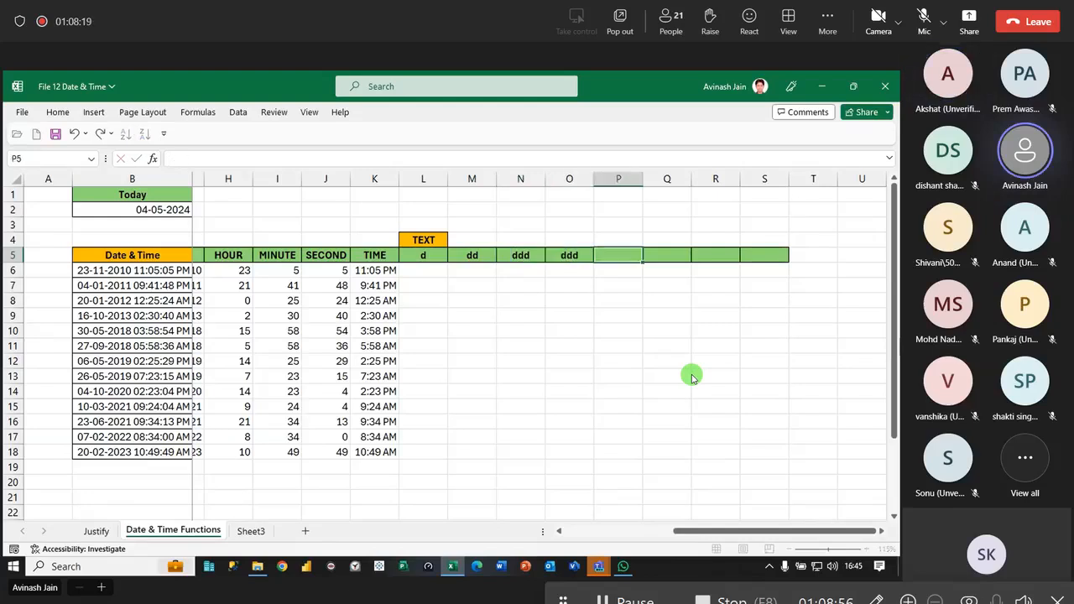
pyautogui.write('dd')
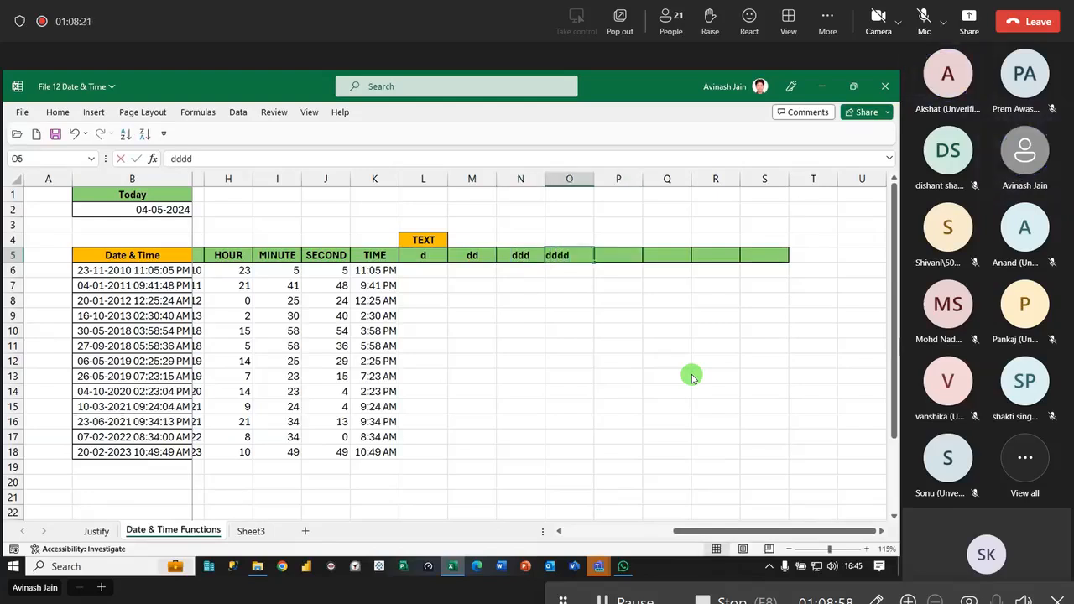
pyautogui.press('Tab')
# - Enter the month format codes m, mm, mmm and mmmm as headers in P5:S5
pyautogui.write('m')
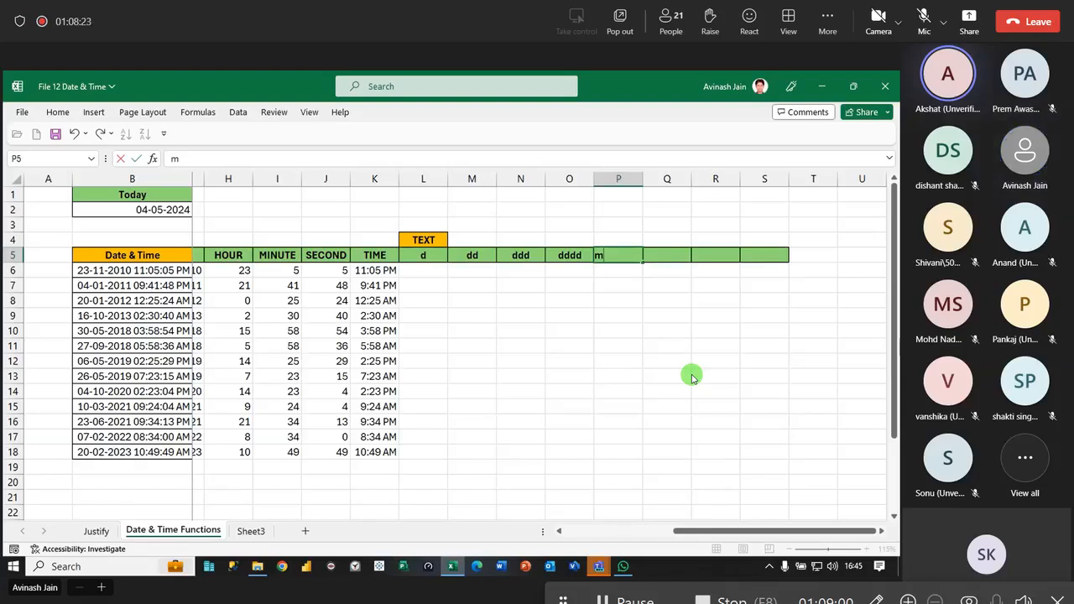
pyautogui.press('Tab')
pyautogui.write('mm')
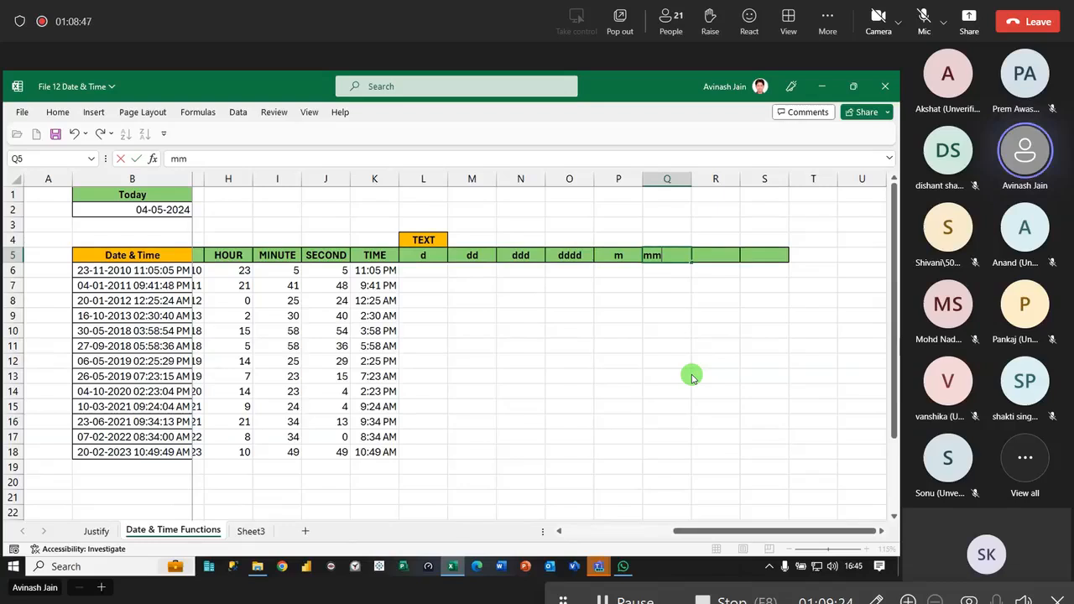
pyautogui.press('Tab')
pyautogui.write('mmm')
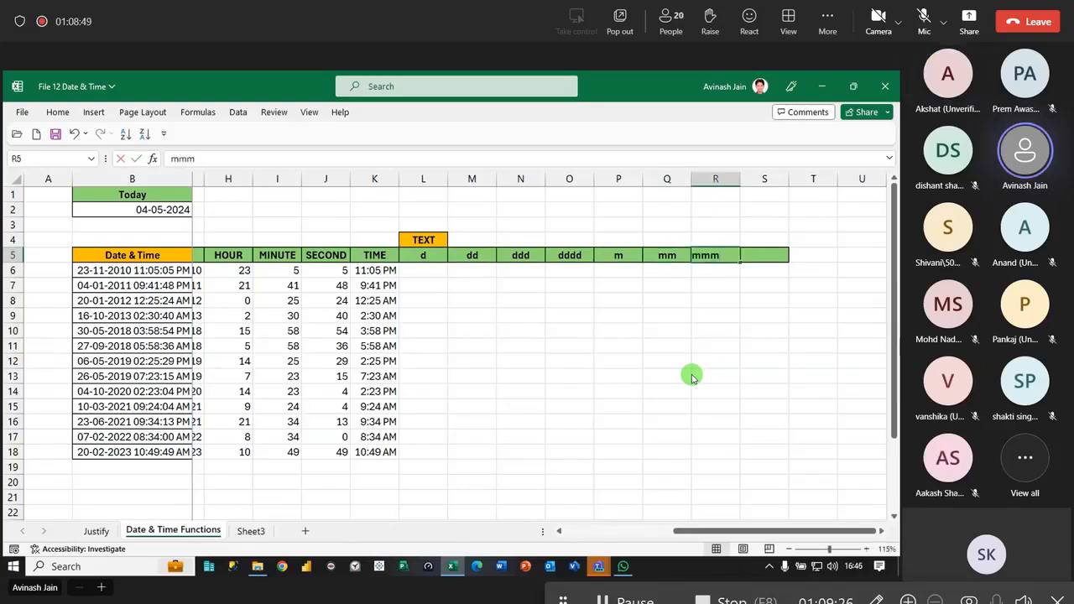
pyautogui.press('Tab')
pyautogui.write('mmmmm')
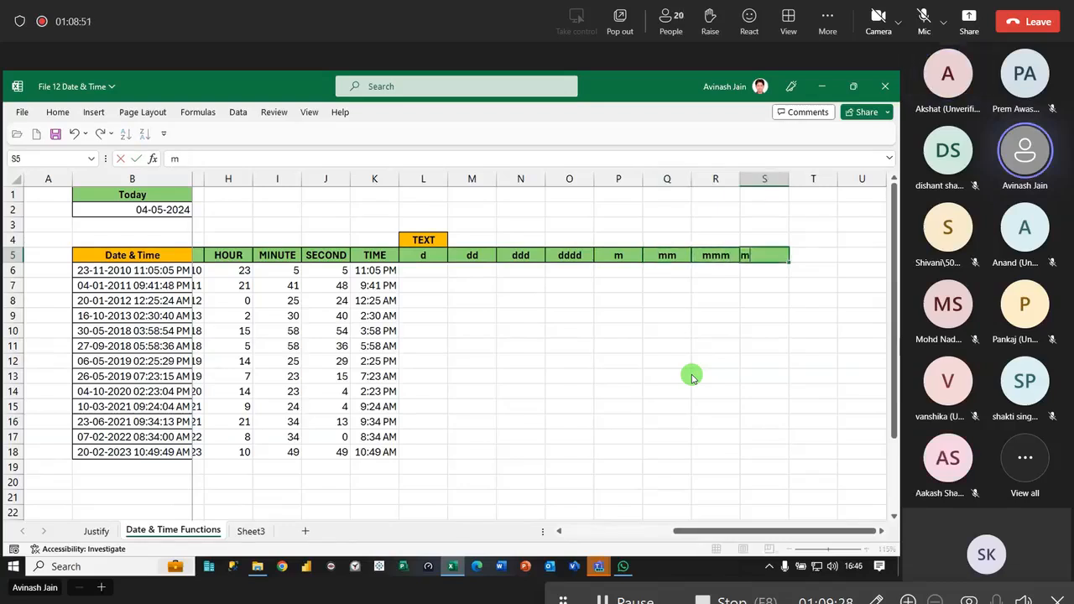
pyautogui.press('Tab')
# - Extend the green header style to T5 and U5 and enter the year format codes yy and yyyy there
pyautogui.hotkey('ctrl', 'r')
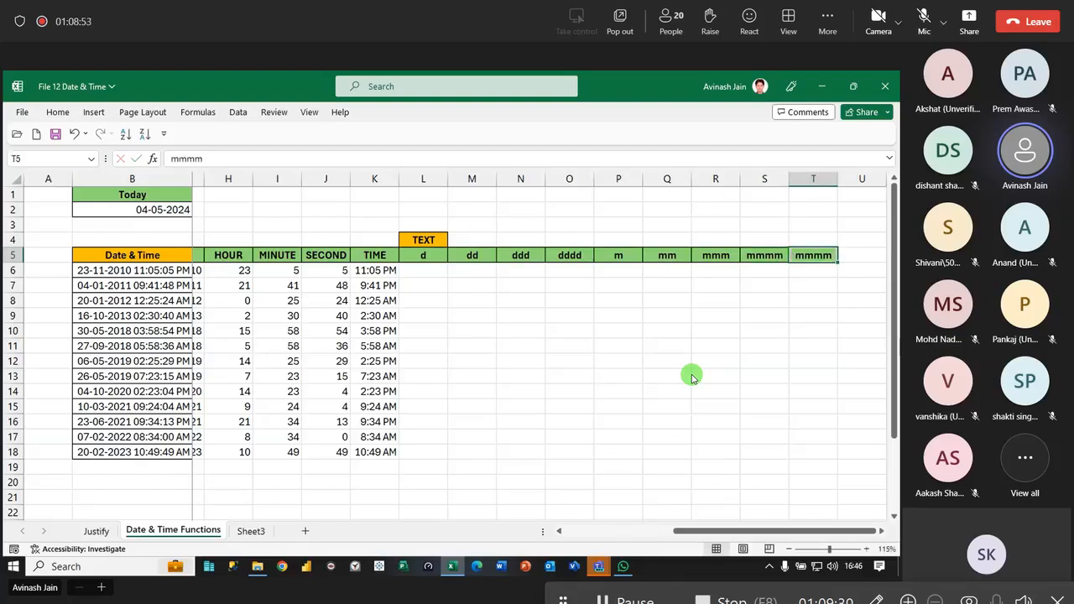
pyautogui.press('BackSpace')
pyautogui.write('yy')
pyautogui.press('Tab')
pyautogui.hotkey('ctrl', 'r')
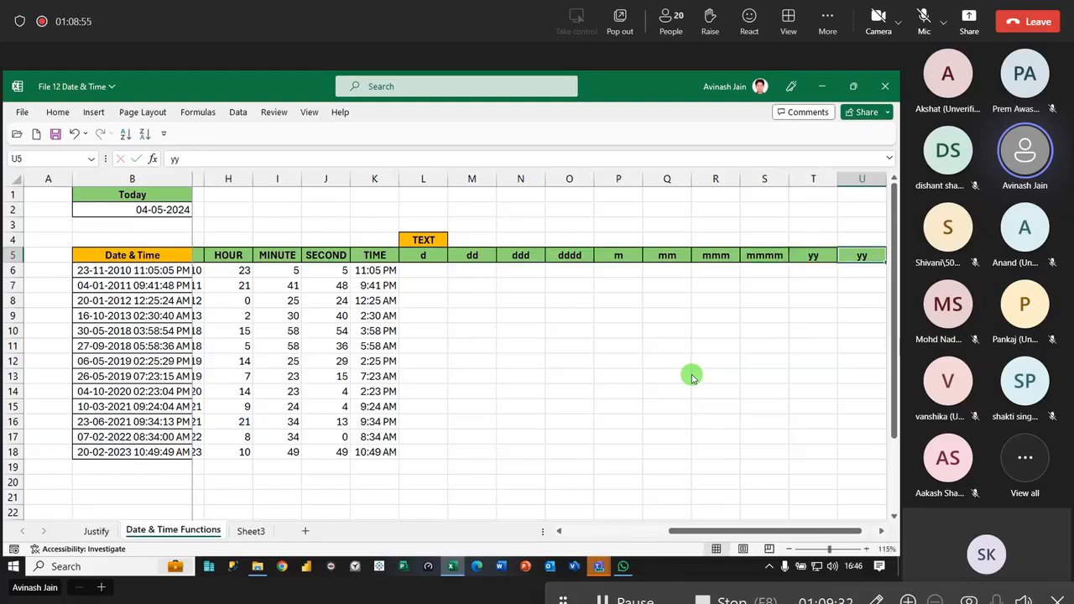
pyautogui.press('BackSpace')
pyautogui.write('yyyy')
pyautogui.press('Tab')
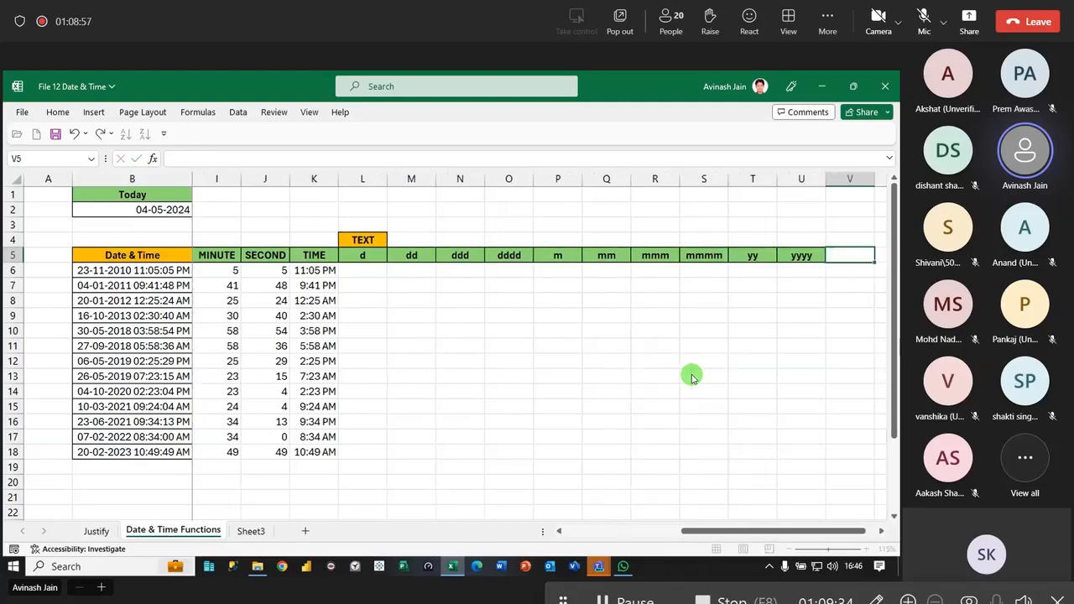
# - Extend the green header style to V5 and W5 and enter the time format codes hh and hh:mm there
pyautogui.hotkey('ctrl', 'r')
pyautogui.press('BackSpace')
pyautogui.write('hh')
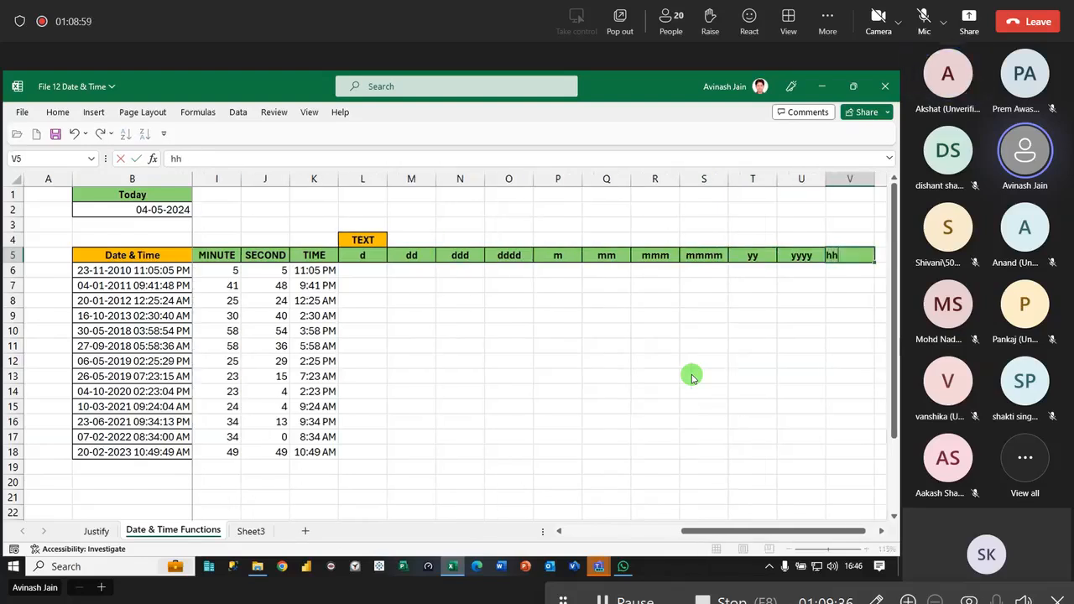
pyautogui.press('Tab')
pyautogui.hotkey('ctrl', 'r')
pyautogui.press('BackSpace')
pyautogui.write('hh')
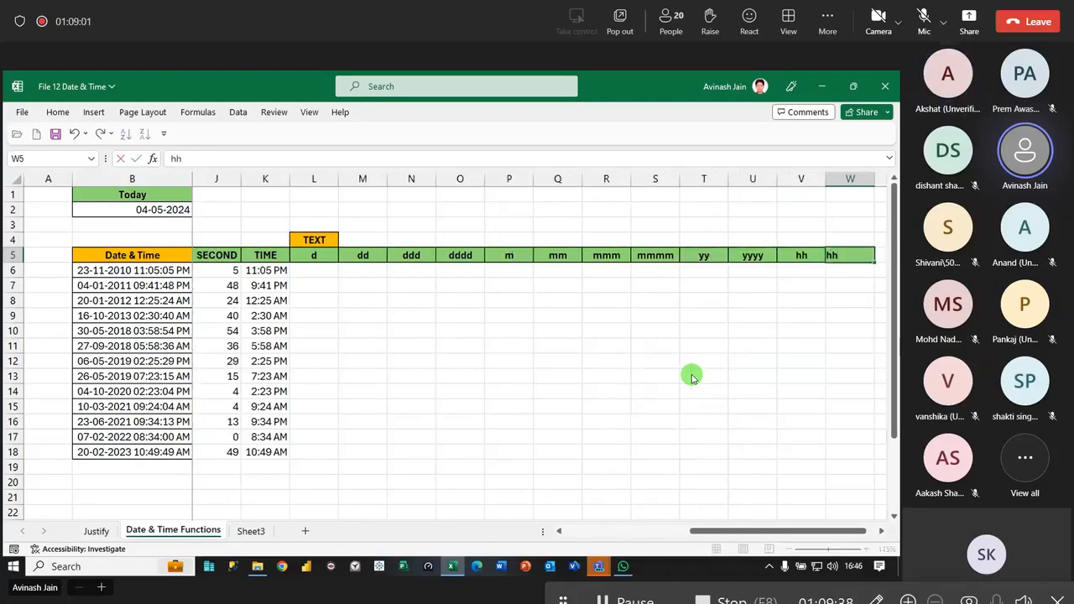
pyautogui.write(':mm')
pyautogui.press('Tab')
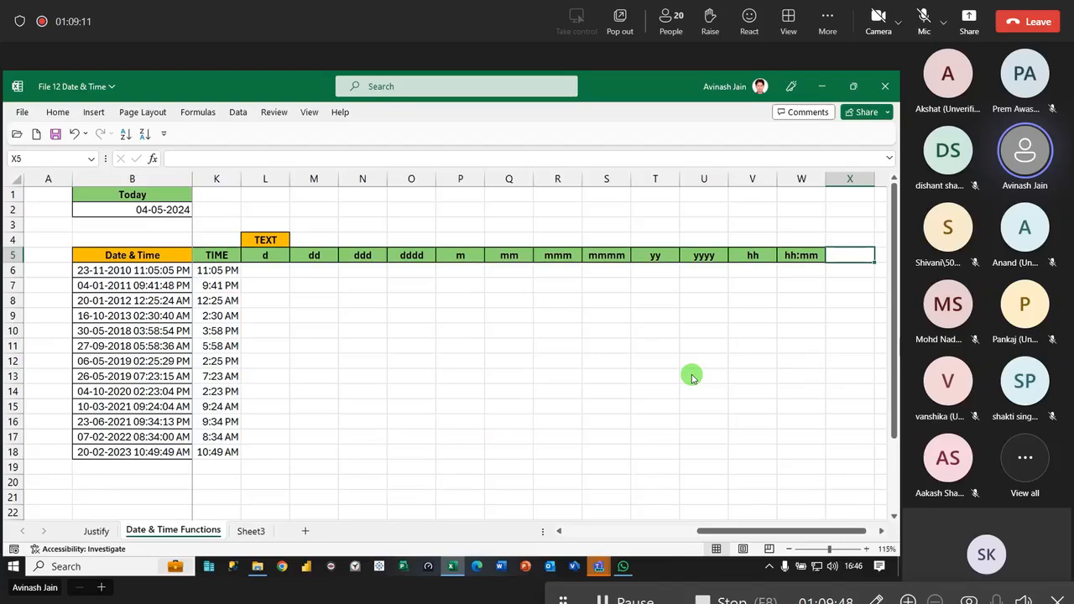
# - Merge and center the TEXT heading across L4:W4
pyautogui.moveTo(265, 240); pyautogui.dragTo(789, 241)
pyautogui.click(57, 112)
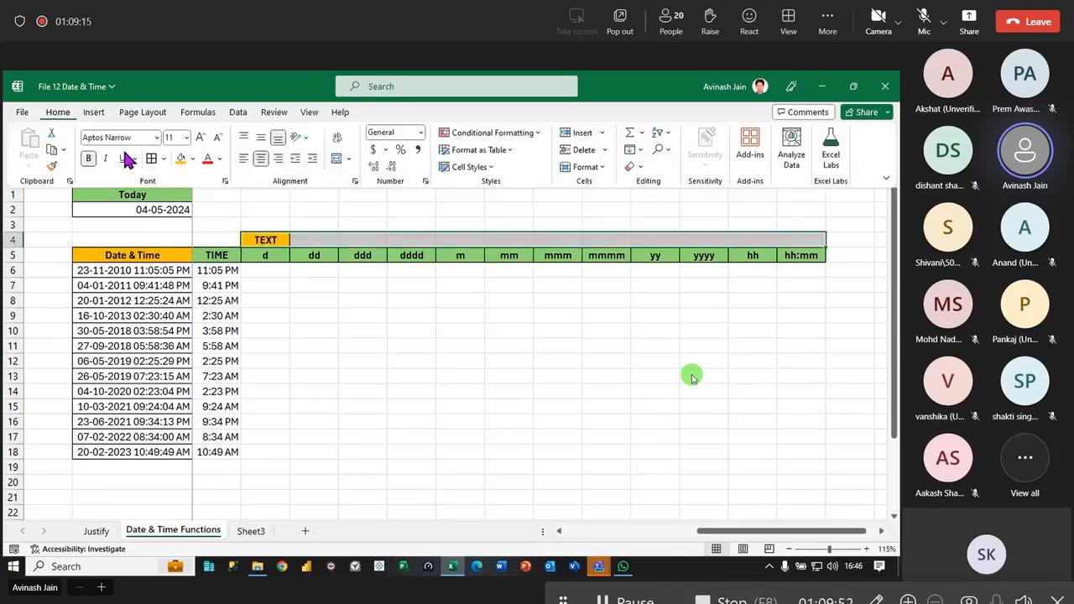
pyautogui.click(337, 159)
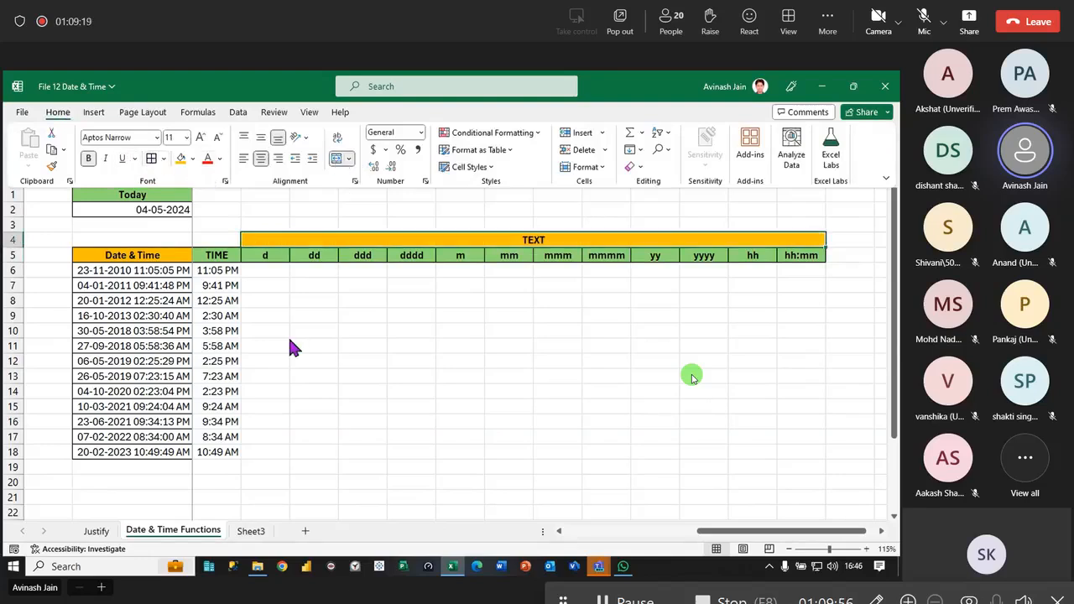
# - Enter =TEXT(B6,"d") in L6 under the d header
pyautogui.click(290, 347)
pyautogui.click(257, 272)
pyautogui.click(275, 270)
pyautogui.write('=text(')
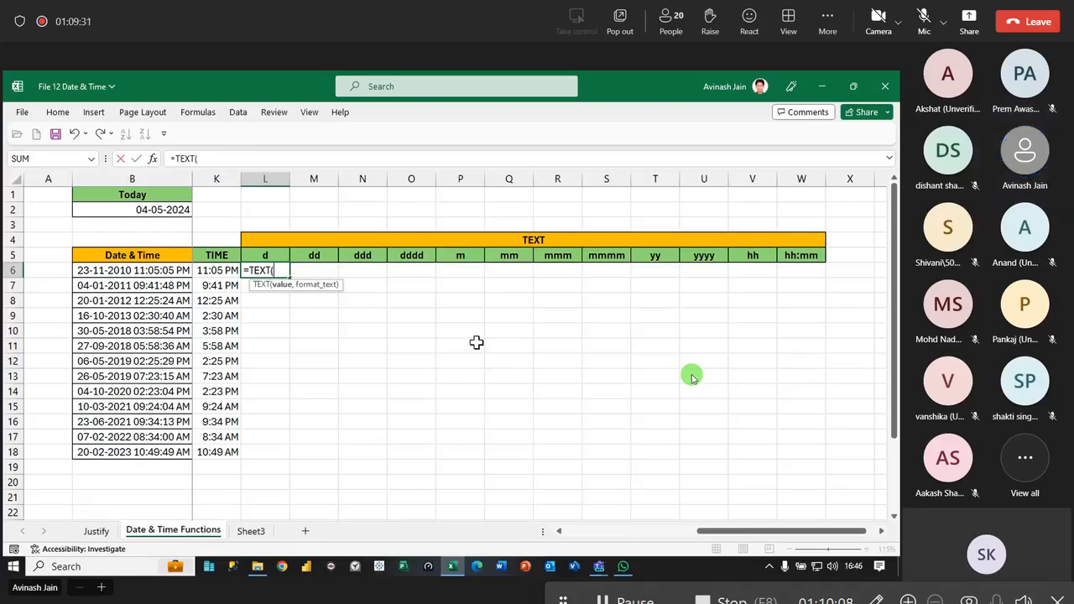
pyautogui.click(145, 271)
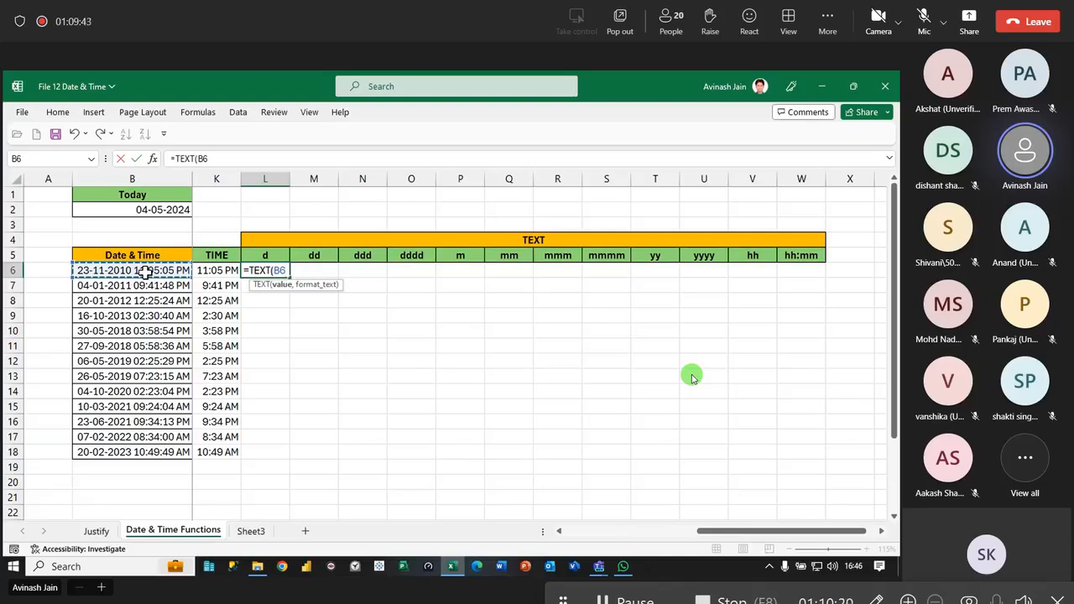
pyautogui.write(',"d")')
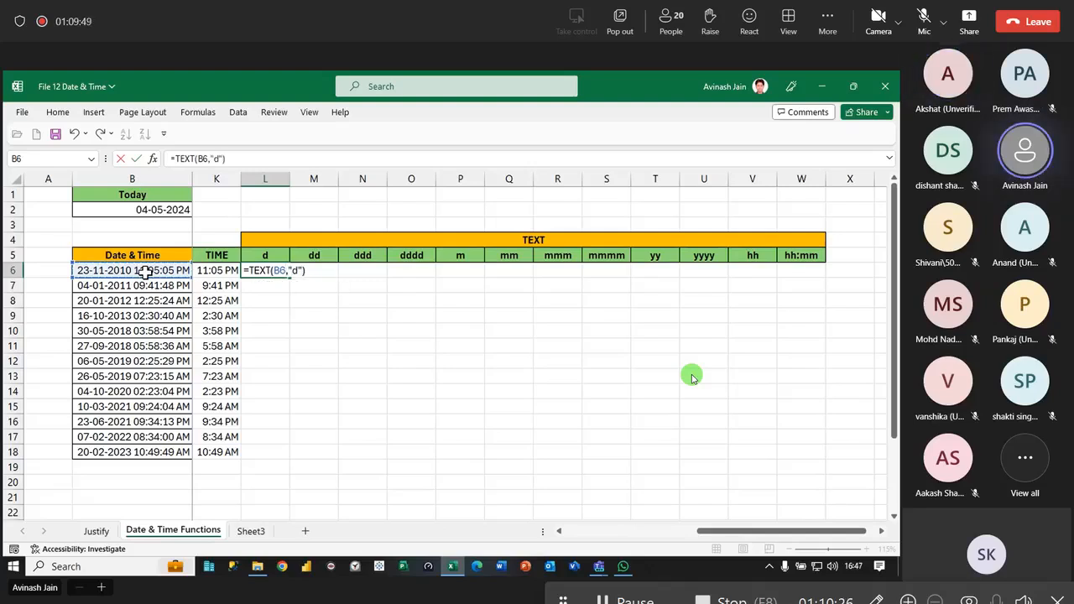
pyautogui.press('Return')
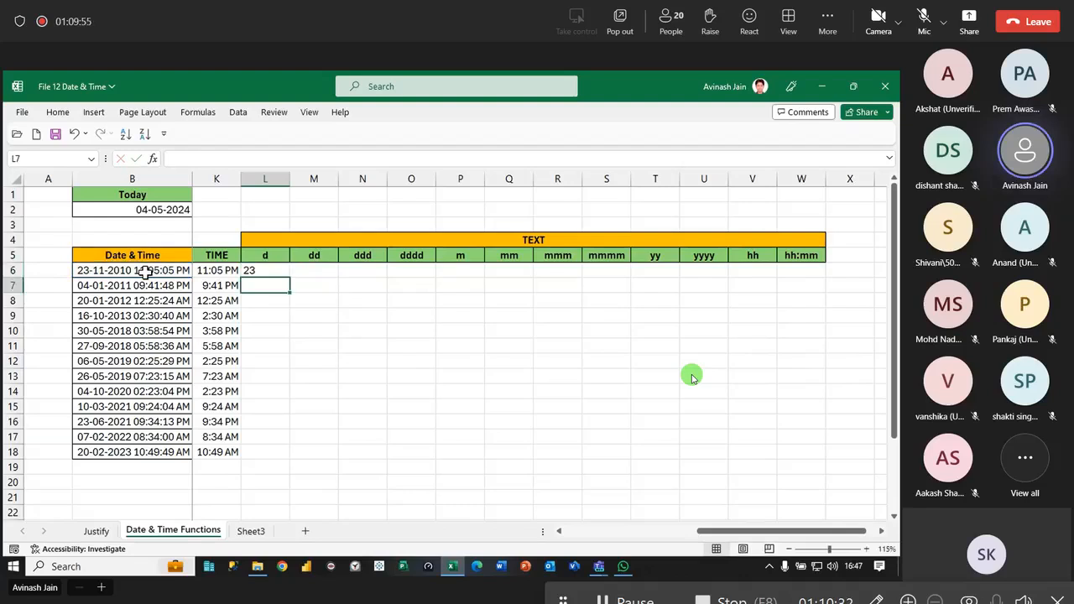
# - Enter =TEXT(B6,"dd") in M6 under the dd header
pyautogui.click(269, 269)
pyautogui.click(312, 271)
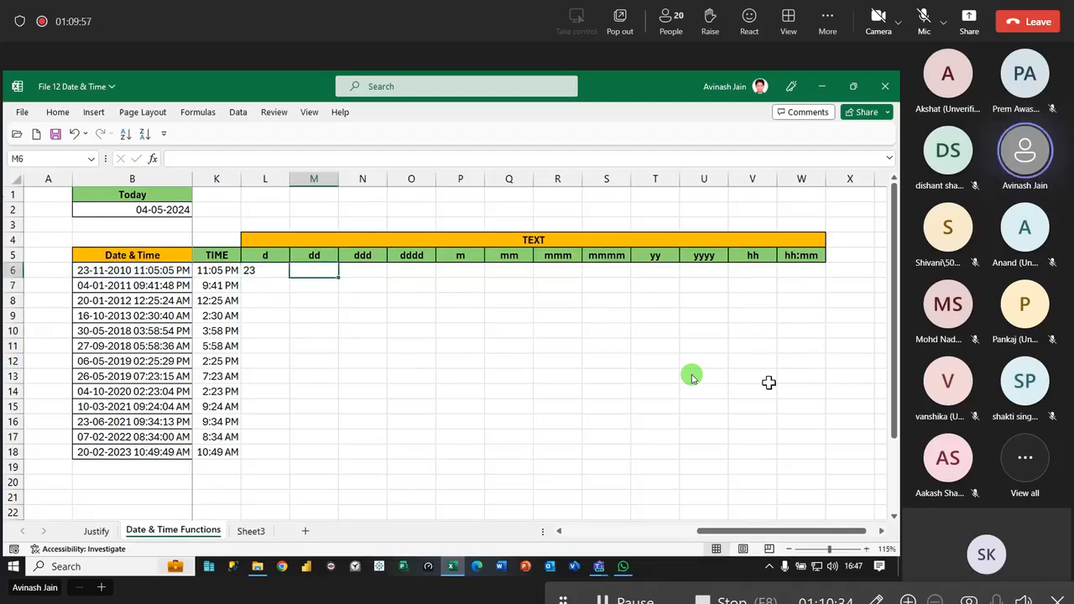
pyautogui.write('=tex')
pyautogui.press('Tab')
pyautogui.click(144, 267)
pyautogui.write(',"dd')
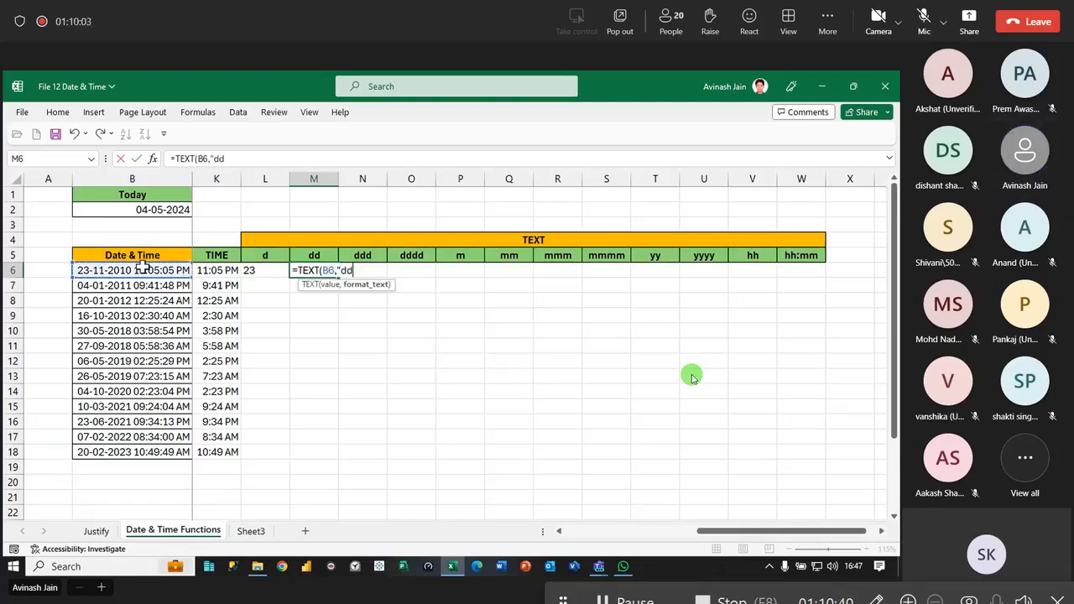
pyautogui.write('")')
pyautogui.press('Return')
# - Fill the TEXT formulas in L6 and M6 down to row 18
pyautogui.click(248, 269)
pyautogui.doubleClick(289, 280)
pyautogui.click(309, 272)
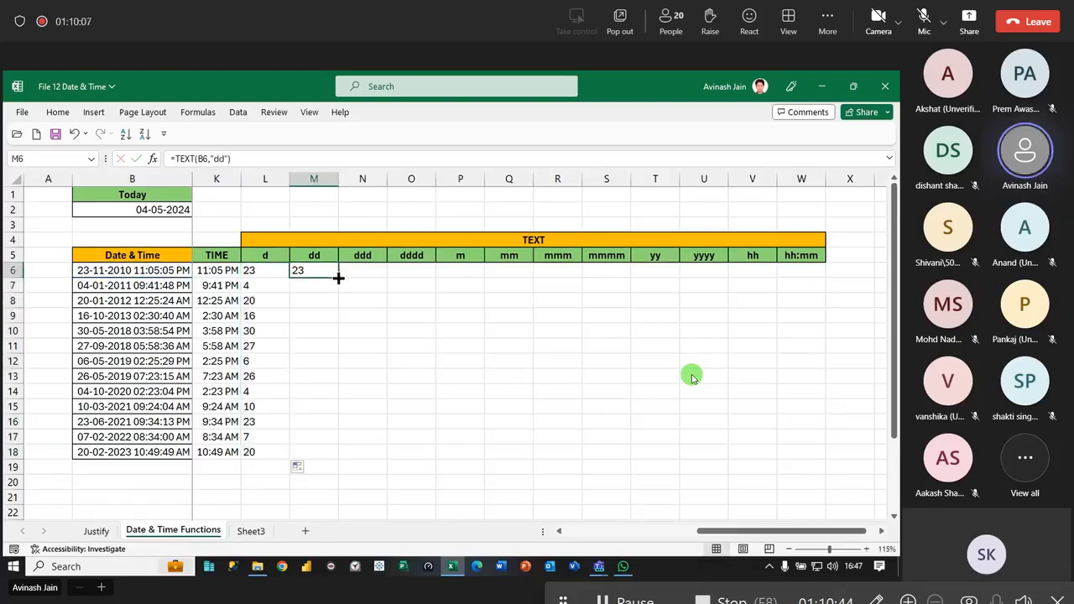
pyautogui.doubleClick(338, 278)
# - Enter =TEXT(B6,"ddd") in N6 and fill the formula down to N18
pyautogui.click(346, 271)
pyautogui.write('=text')
pyautogui.press('Tab')
pyautogui.click(151, 270)
pyautogui.write(',"ddd")')
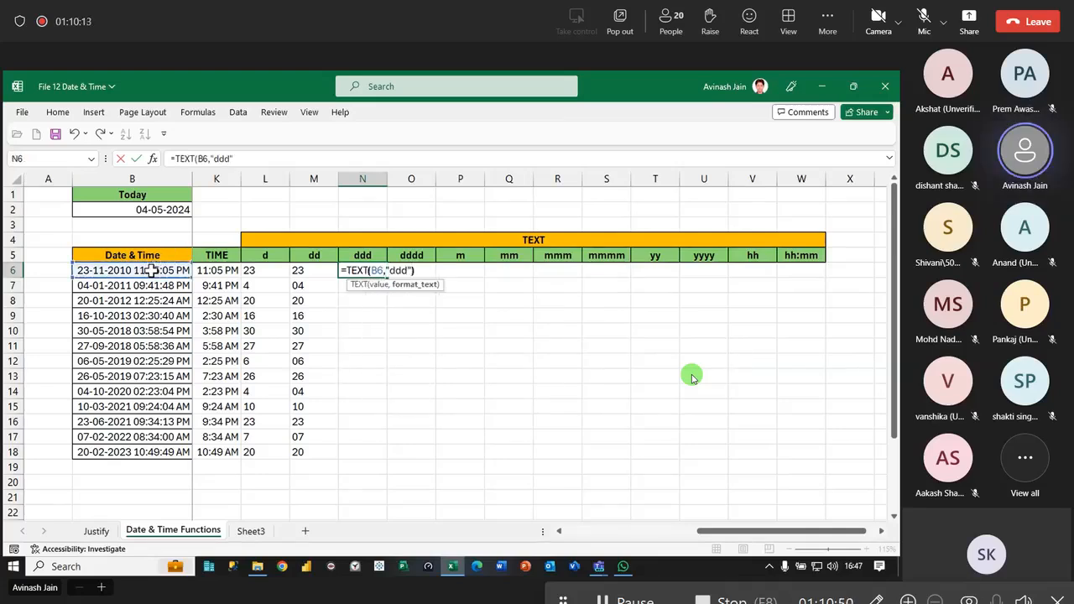
pyautogui.press('Return')
pyautogui.click(368, 271)
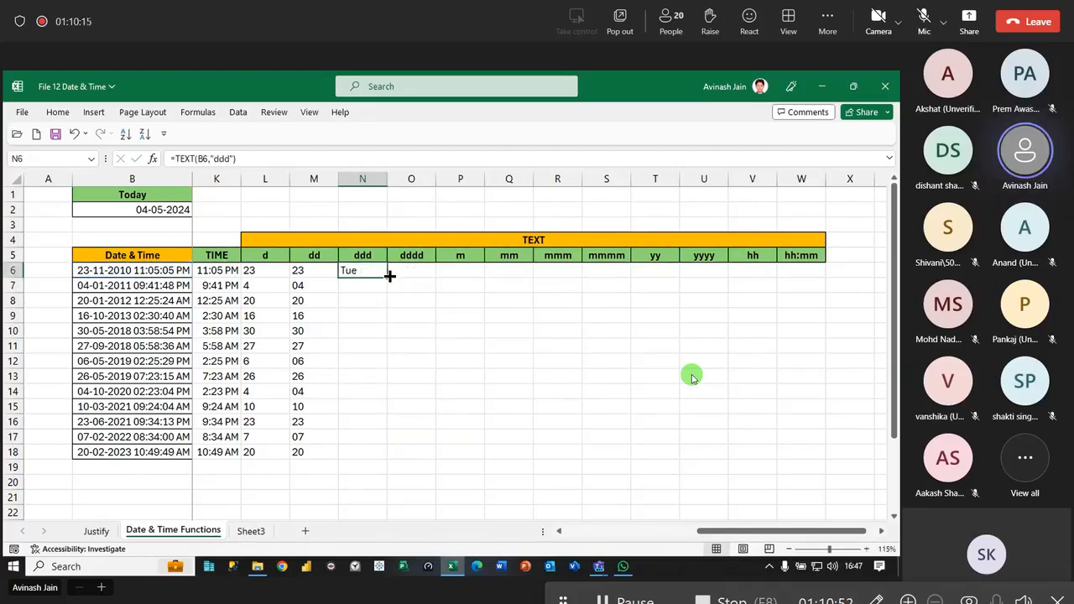
pyautogui.doubleClick(388, 277)
# - Clear the contents of K7:O19 and the trial TEXT formulas in M6 and N6
pyautogui.moveTo(207, 284); pyautogui.dragTo(415, 469)
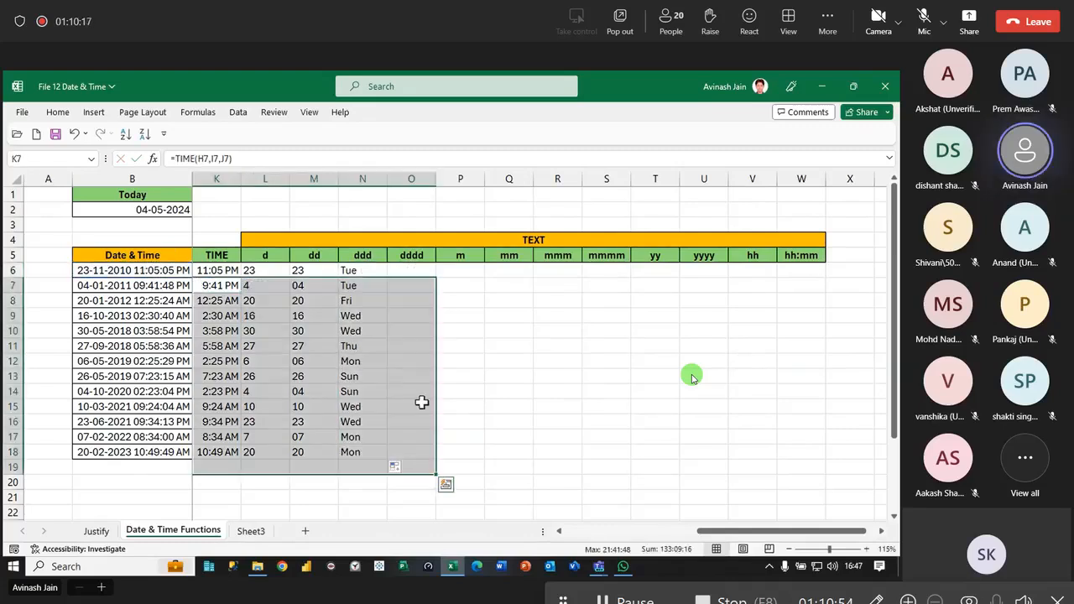
pyautogui.press('Delete')
pyautogui.moveTo(269, 271); pyautogui.dragTo(406, 275)
pyautogui.press('Delete')
# - Change the L6 formula to =TEXT($B6,L$5), with column B and header row 5 locked as mixed references
pyautogui.doubleClick(266, 270)
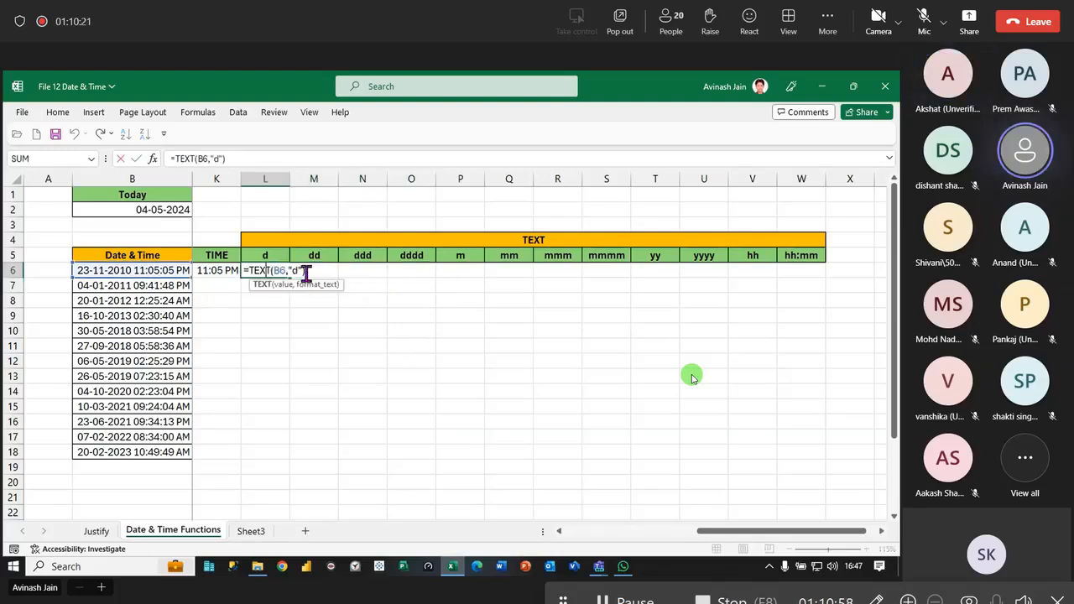
pyautogui.press('BackSpace')
pyautogui.press('BackSpace')
pyautogui.press('BackSpace')
pyautogui.press('BackSpace')
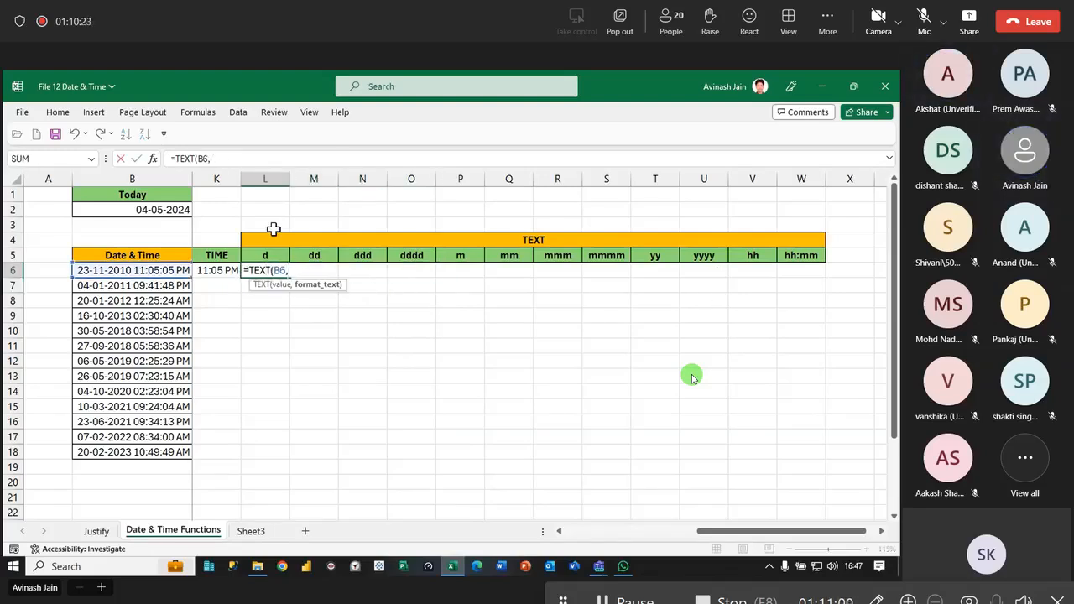
pyautogui.click(254, 255)
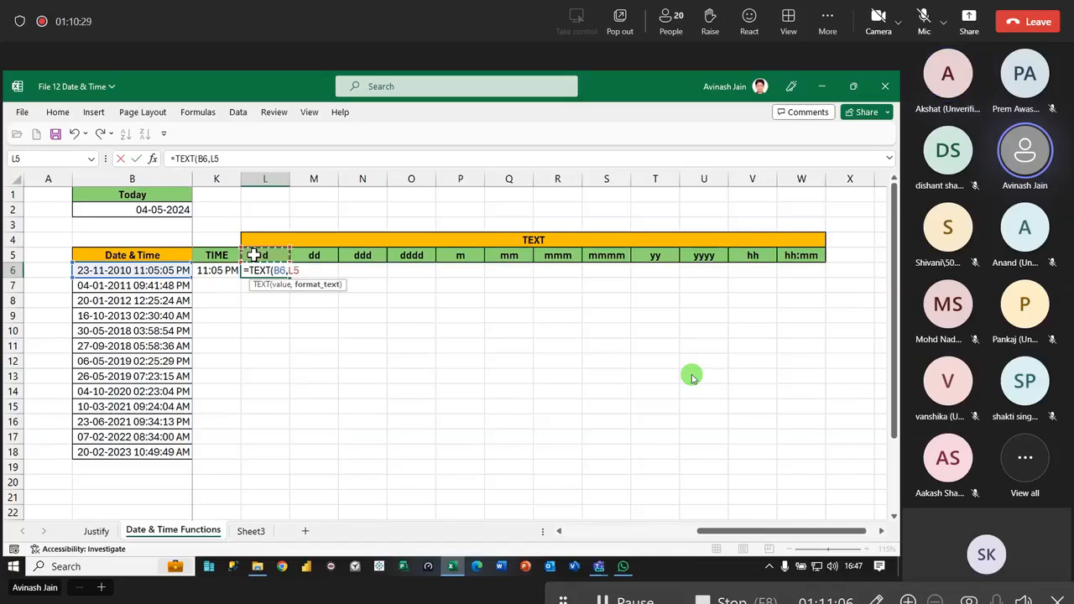
pyautogui.press('F4')
pyautogui.press('F4')
pyautogui.click(280, 271)
pyautogui.press('F4')
pyautogui.press('F4')
pyautogui.press('F4')
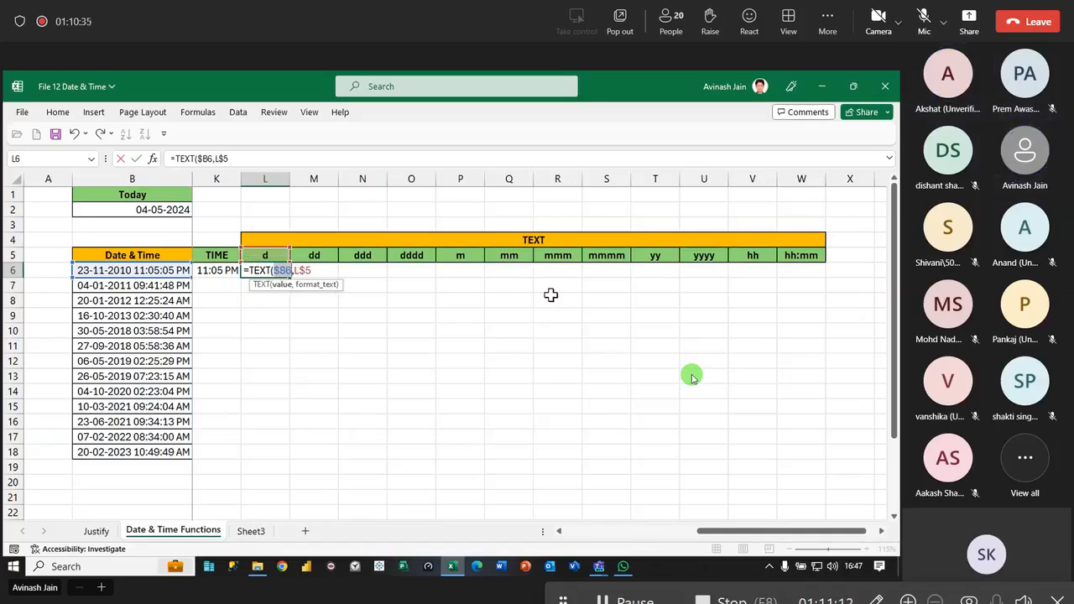
pyautogui.press('Return')
# - Fill the L6 formula across to W6 and down to row 18, and review the mixed references in L6
pyautogui.click(273, 274)
pyautogui.moveTo(290, 280); pyautogui.dragTo(825, 280)
pyautogui.doubleClick(825, 278)
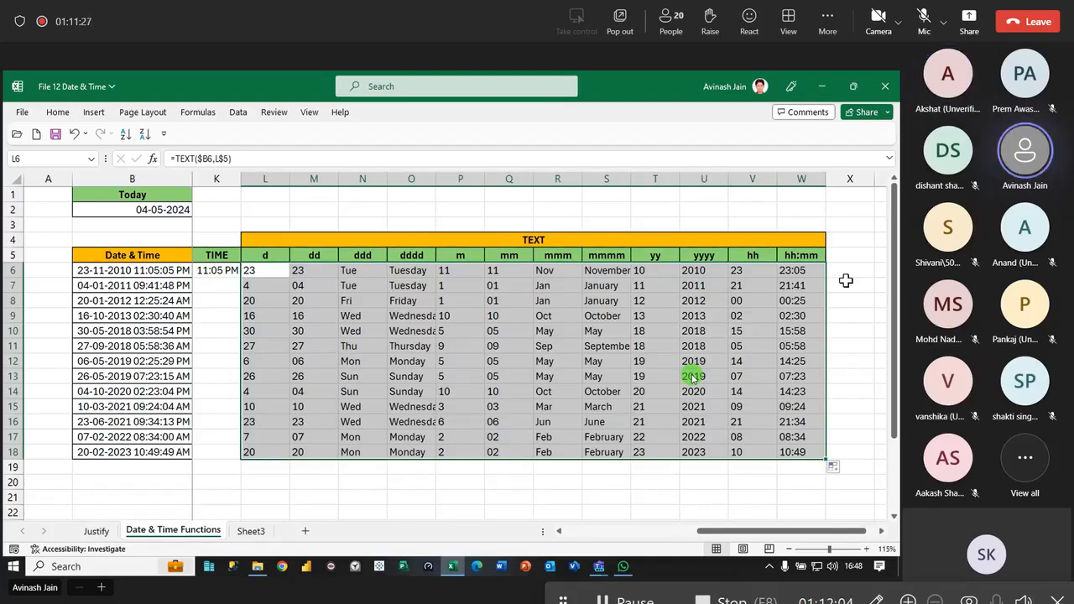
pyautogui.doubleClick(267, 277)
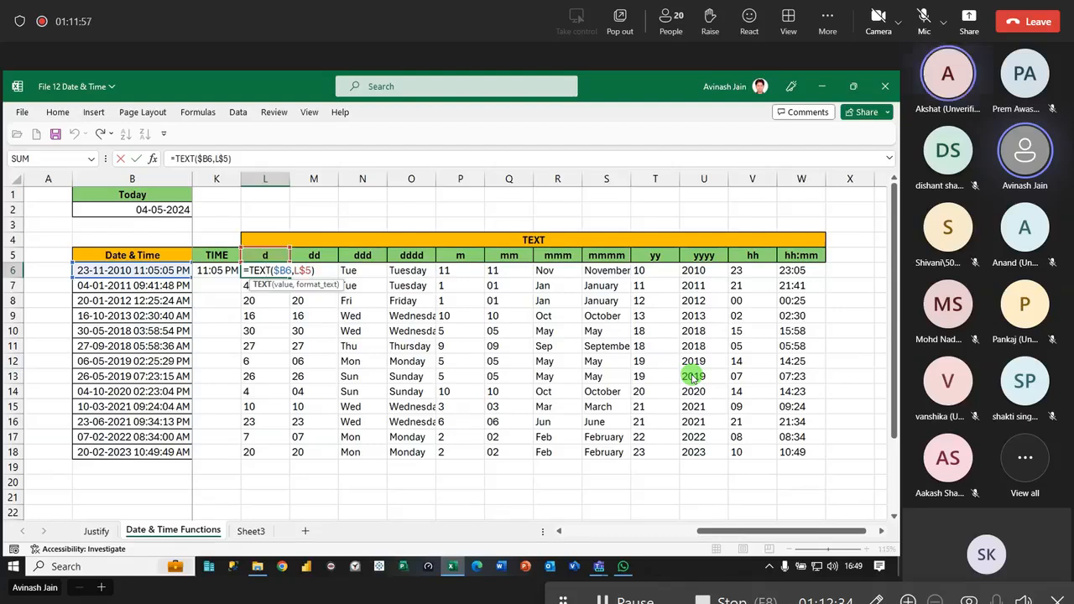
pyautogui.press('Return')
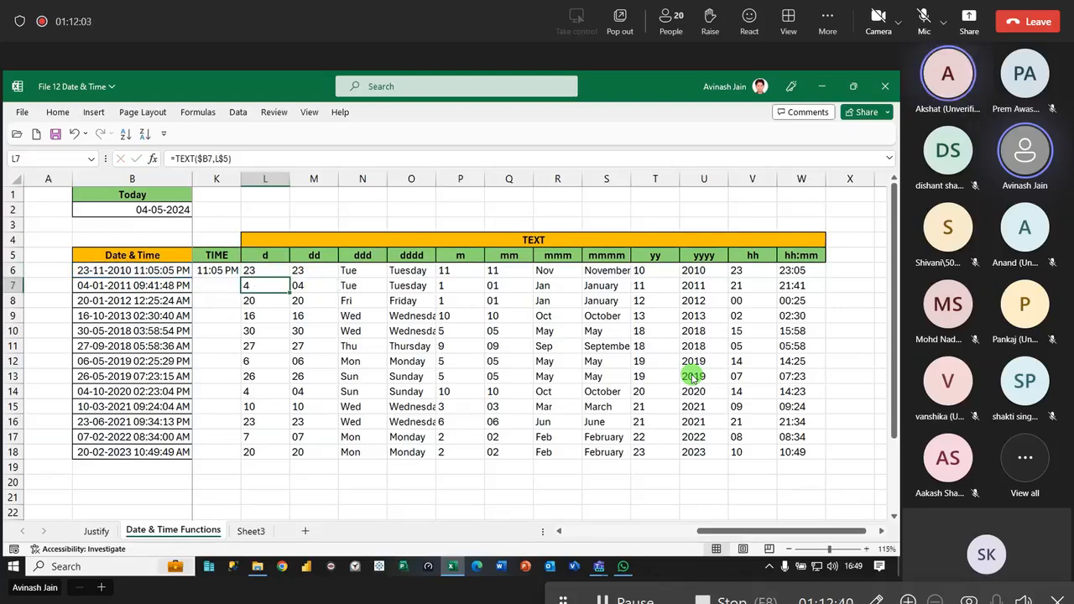
# - Review the HOUR, MONTH and DAY formulas in rows 6 and 7 of the earlier columns
pyautogui.press('Left')
pyautogui.press('Left')
pyautogui.press('Left')
pyautogui.press('Left')
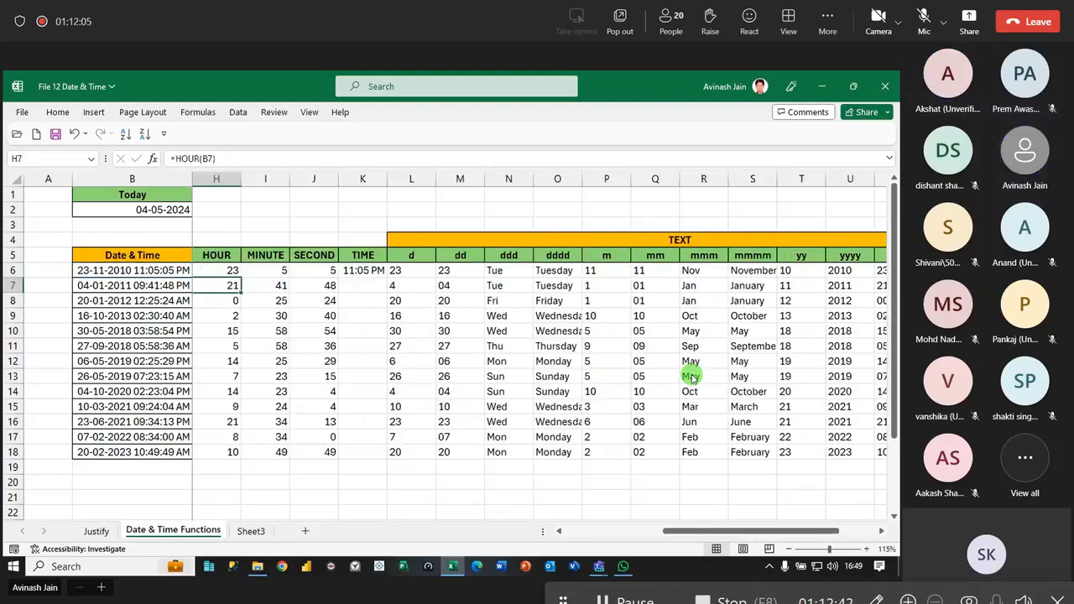
pyautogui.press('Left')
pyautogui.press('Left')
pyautogui.press('Left')
pyautogui.press('Left')
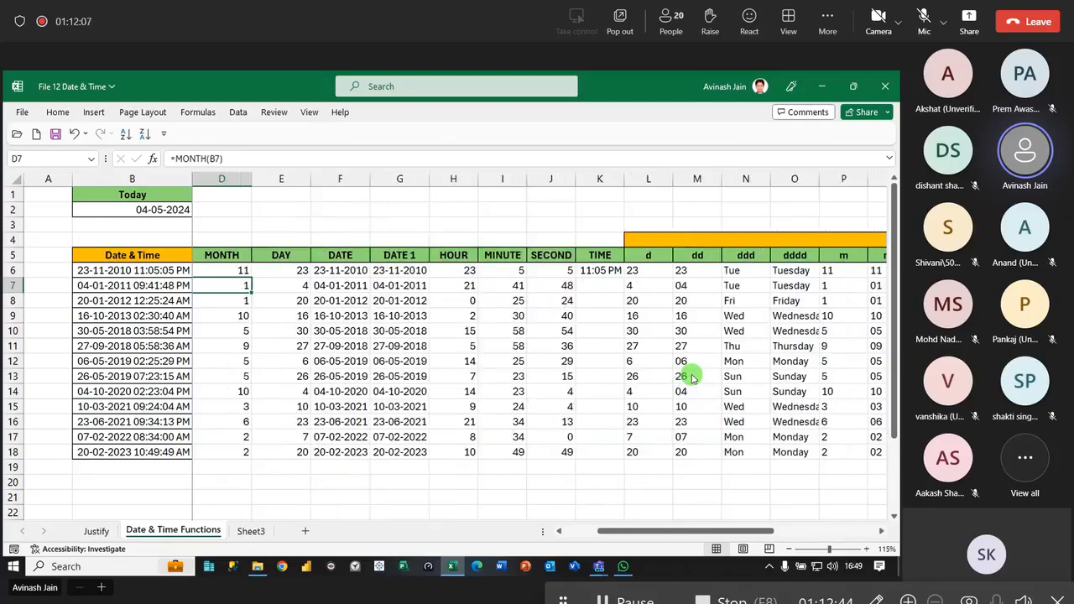
pyautogui.press('Up')
pyautogui.press('Right')
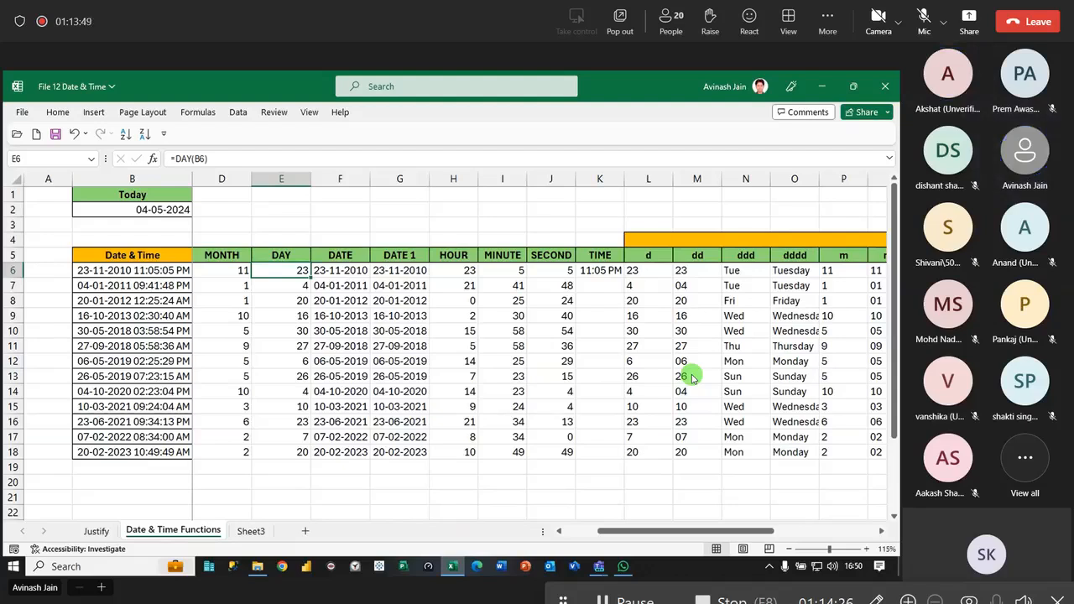
# - Fill the TIME formula from K6 down to K18 and select L6 to show its TEXT formula
pyautogui.click(606, 271)
pyautogui.doubleClick(625, 278)
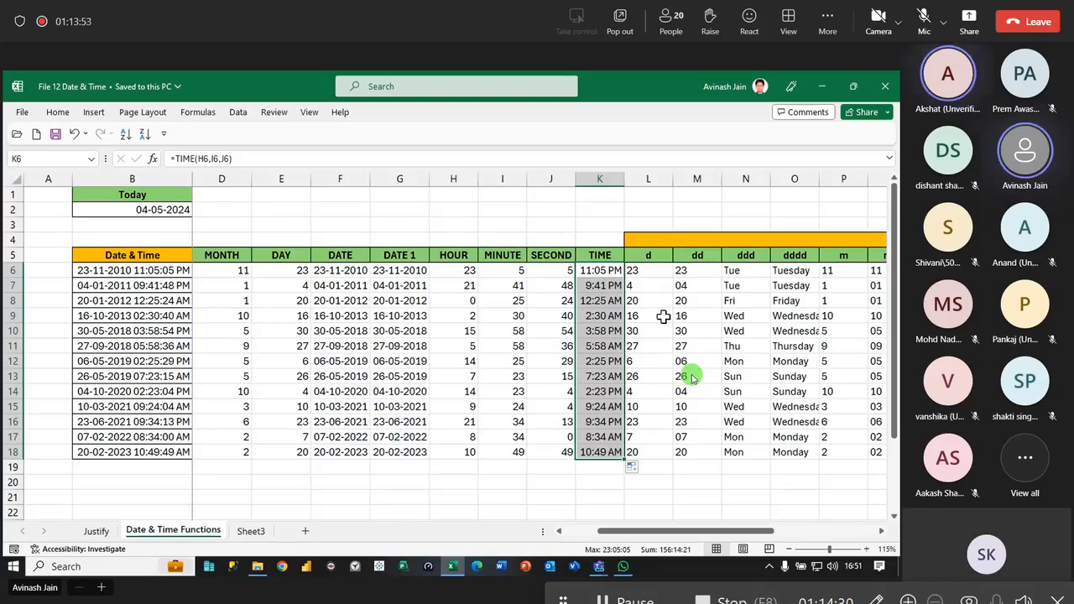
pyautogui.moveTo(760, 531); pyautogui.dragTo(862, 532)
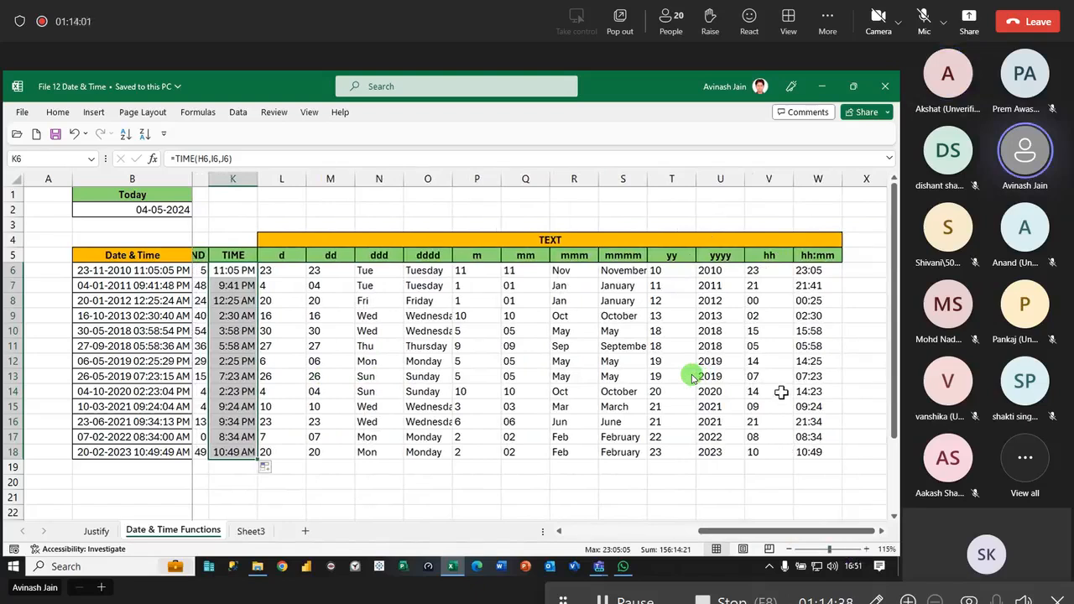
pyautogui.click(285, 272)
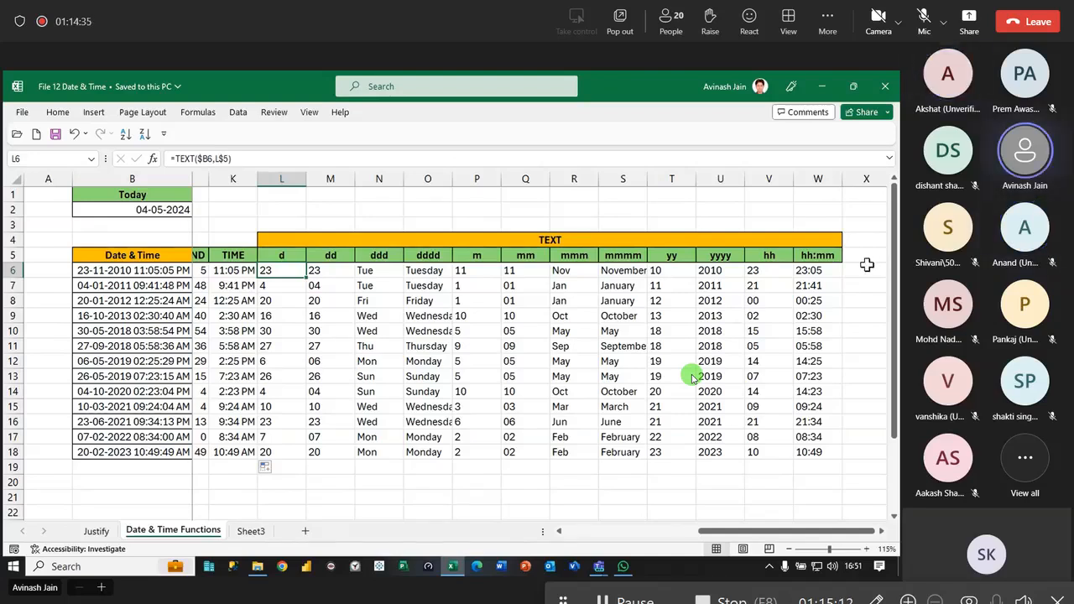
# - Add a VALUE header in X5 using the formatting of the neighbouring header in W5
pyautogui.click(865, 267)
pyautogui.press('Right')
pyautogui.press('Up')
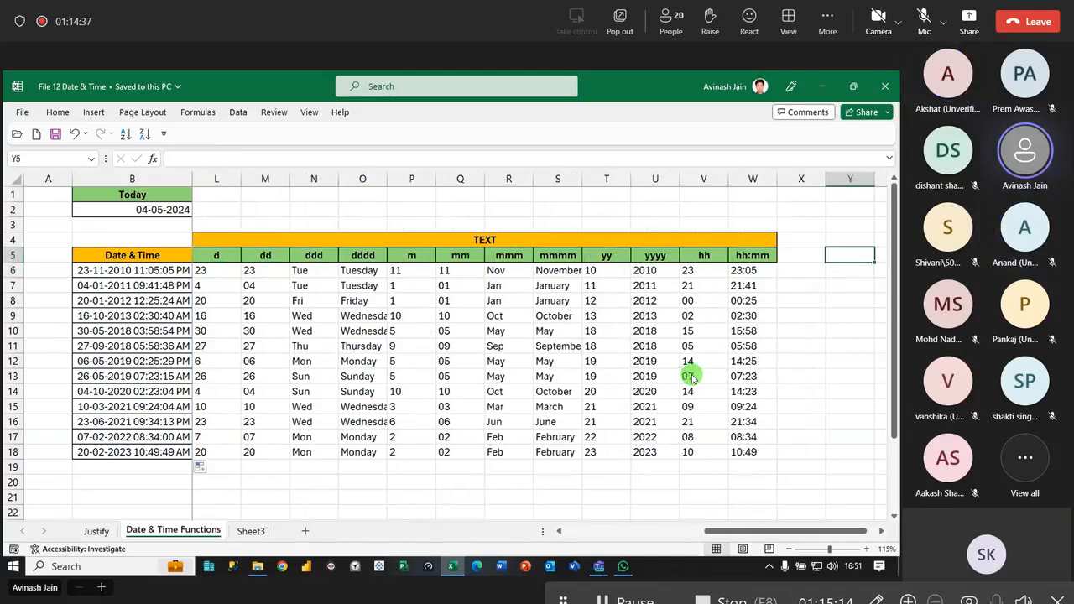
pyautogui.press('Left')
pyautogui.press('Left')
pyautogui.press('Right')
pyautogui.hotkey('ctrl', 'r')
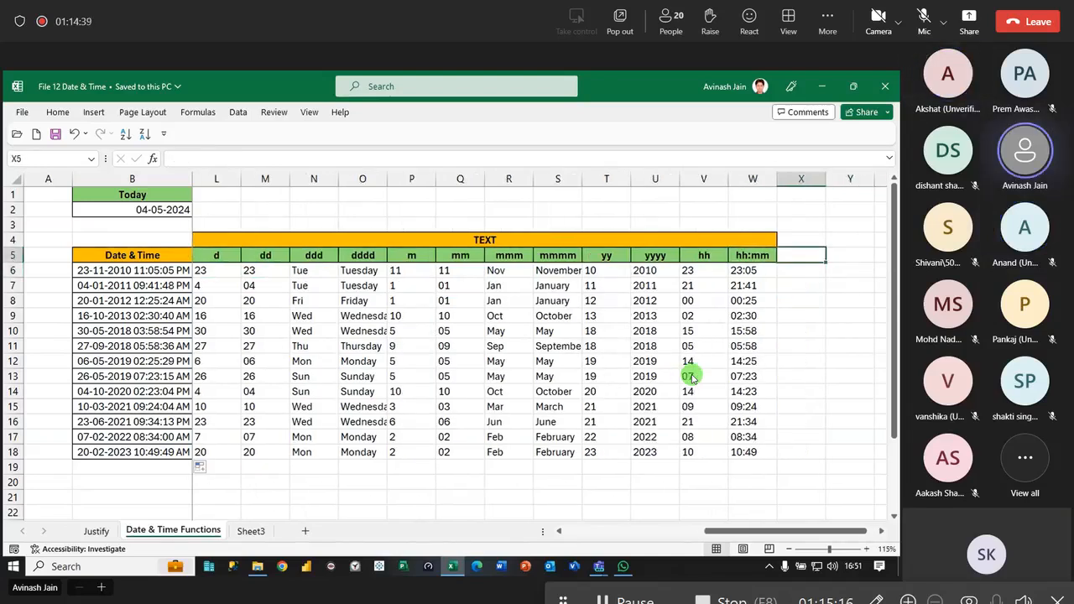
pyautogui.write('VALUE')
pyautogui.press('Return')
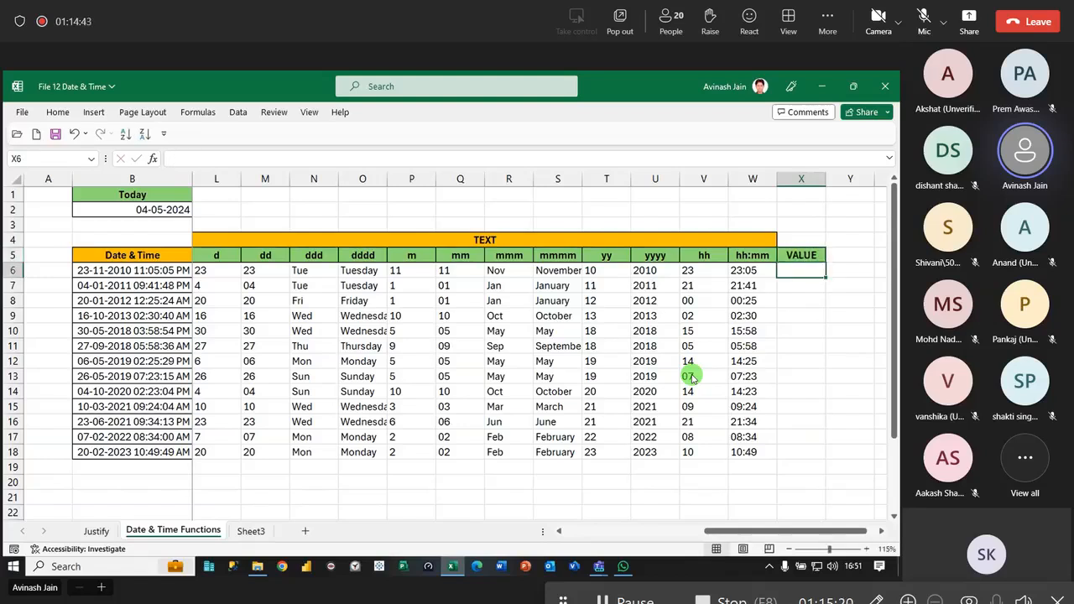
# - Enter =VALUE(L6) in X6, fill it down to X18, and select the source TEXT formula in L6
pyautogui.write('=valu')
pyautogui.press('Tab')
pyautogui.press('Left')
pyautogui.press('Left')
pyautogui.press('Left')
pyautogui.press('Left')
pyautogui.press('Left')
pyautogui.press('Left')
pyautogui.press('Left')
pyautogui.press('Left')
pyautogui.press('Left')
pyautogui.press('Left')
pyautogui.press('Left')
pyautogui.press('Left')
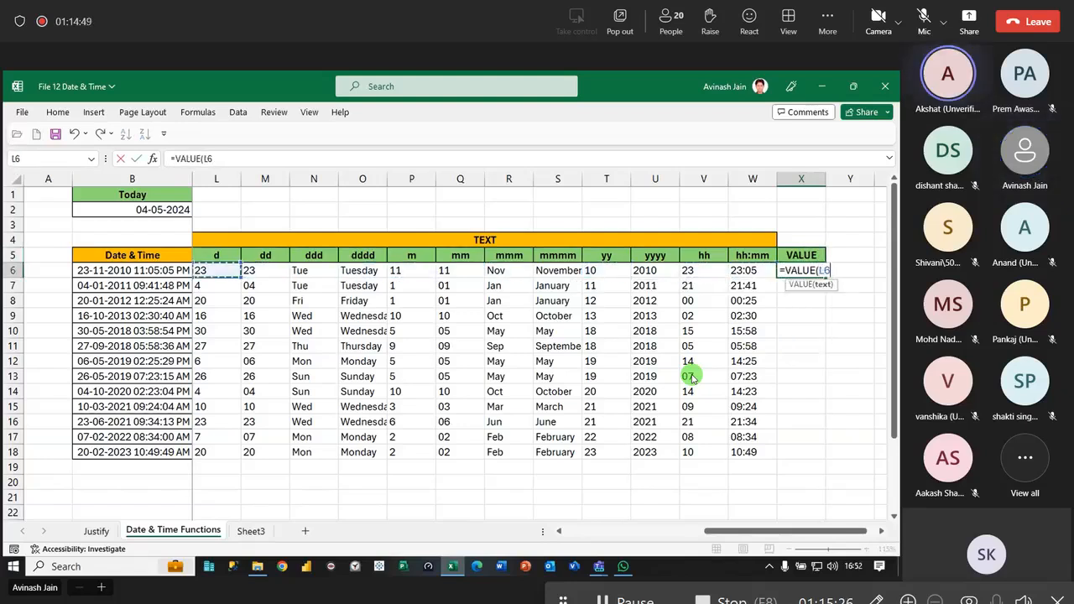
pyautogui.hotkey('ctrl', 'Return')
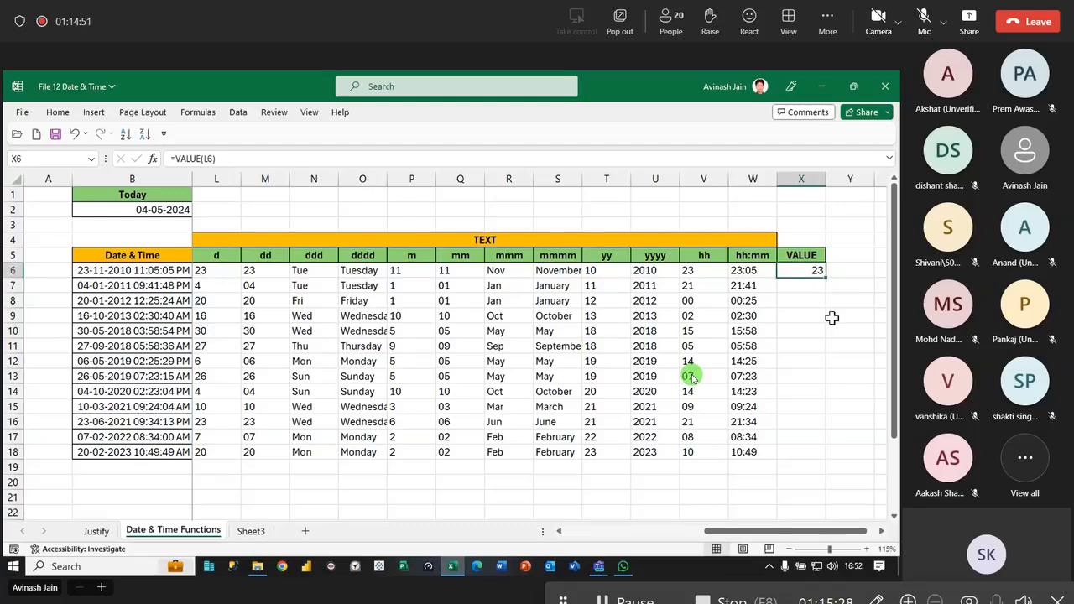
pyautogui.doubleClick(824, 274)
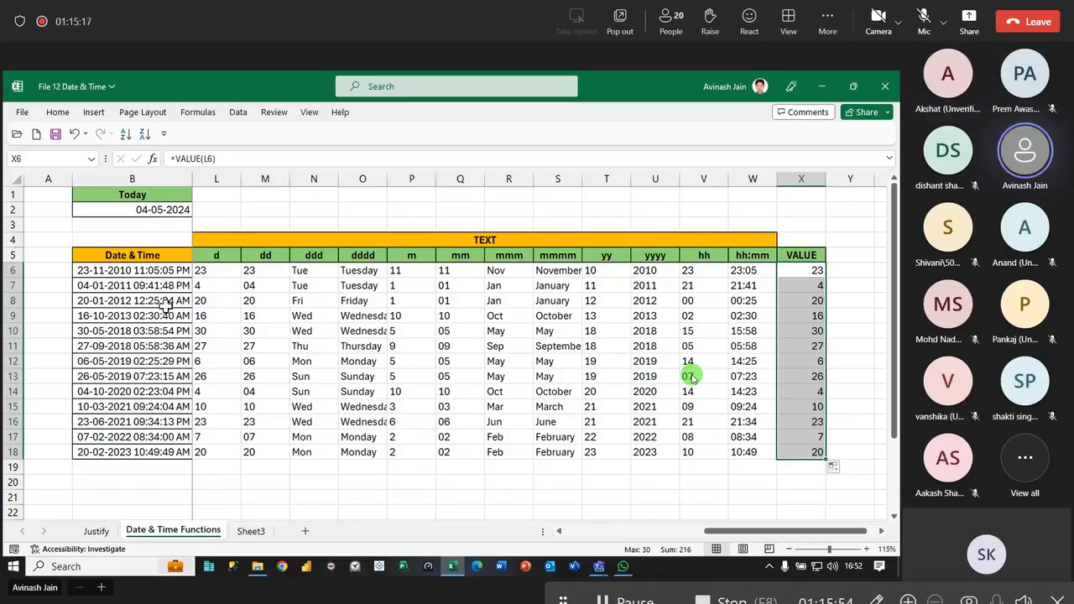
pyautogui.click(218, 269)
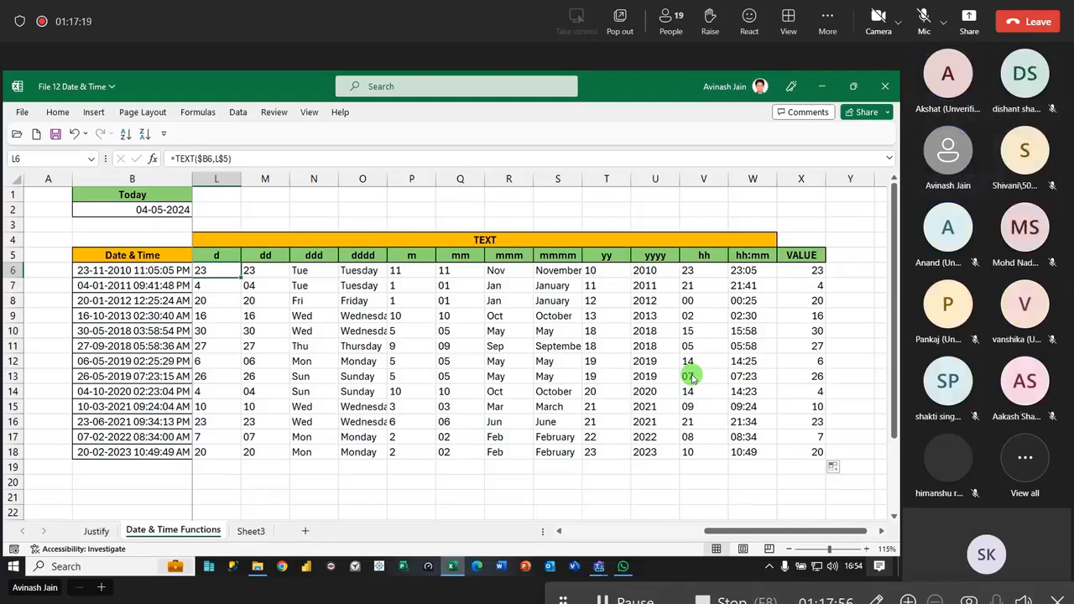
# - Leave full screen and close the Teams meeting window
pyautogui.click(413, 407)
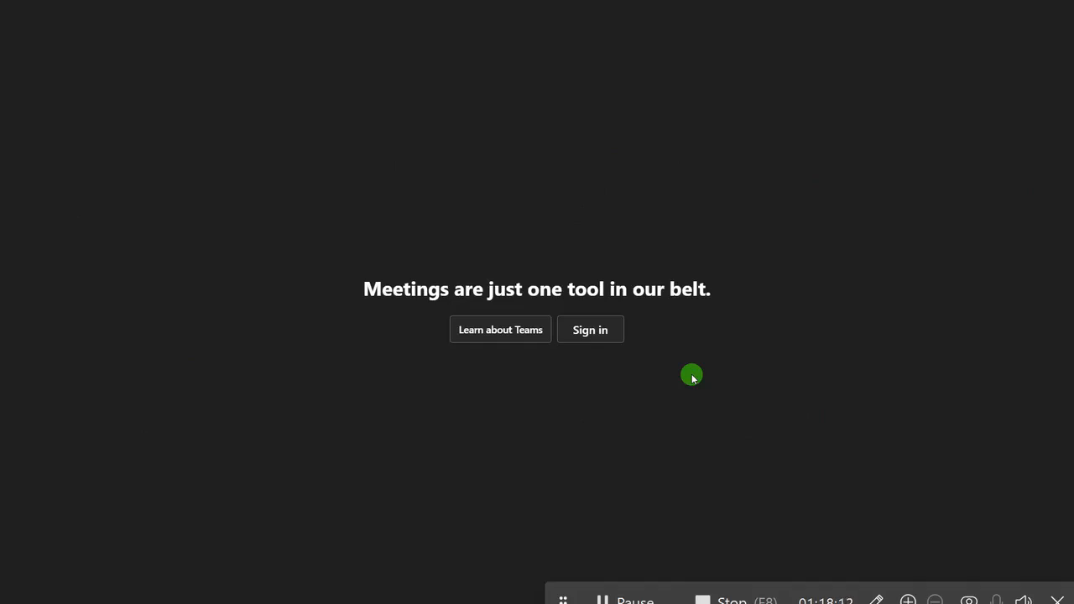
pyautogui.press('Escape')
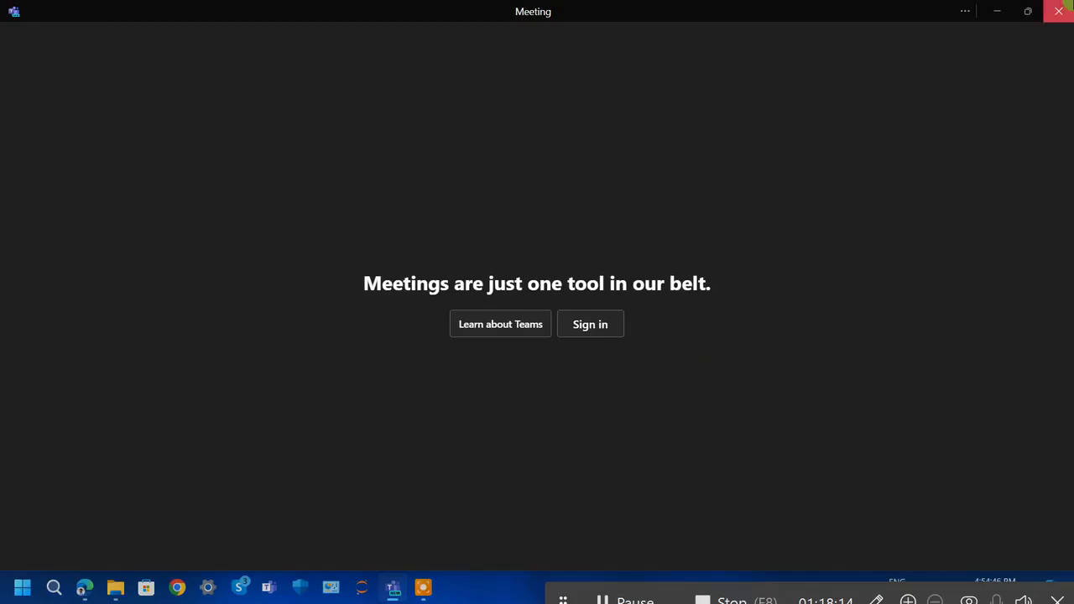
pyautogui.click(1059, 11)
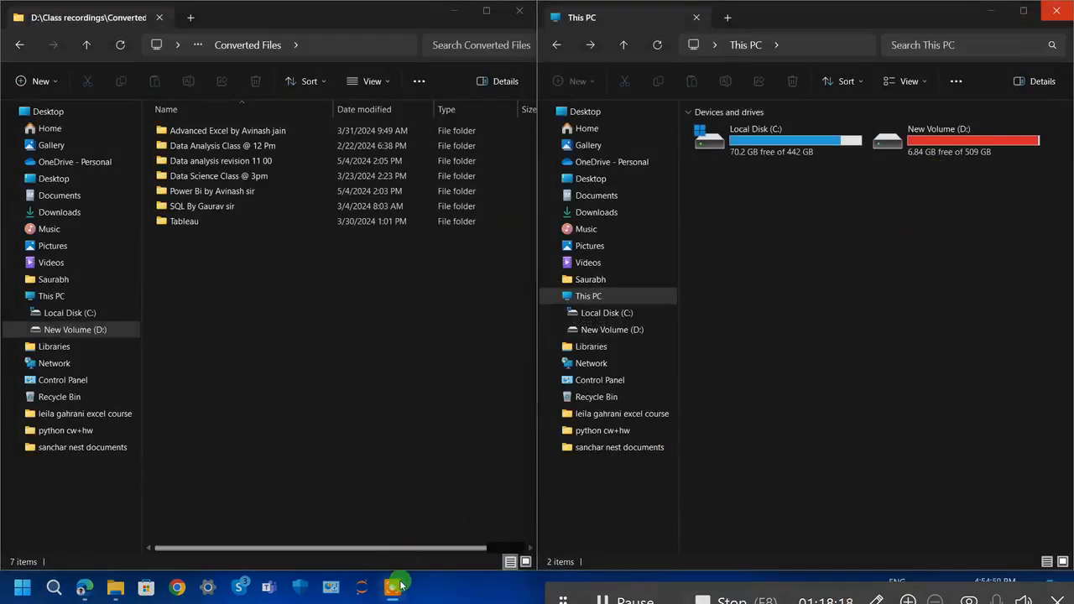
pyautogui.moveTo(400, 585)
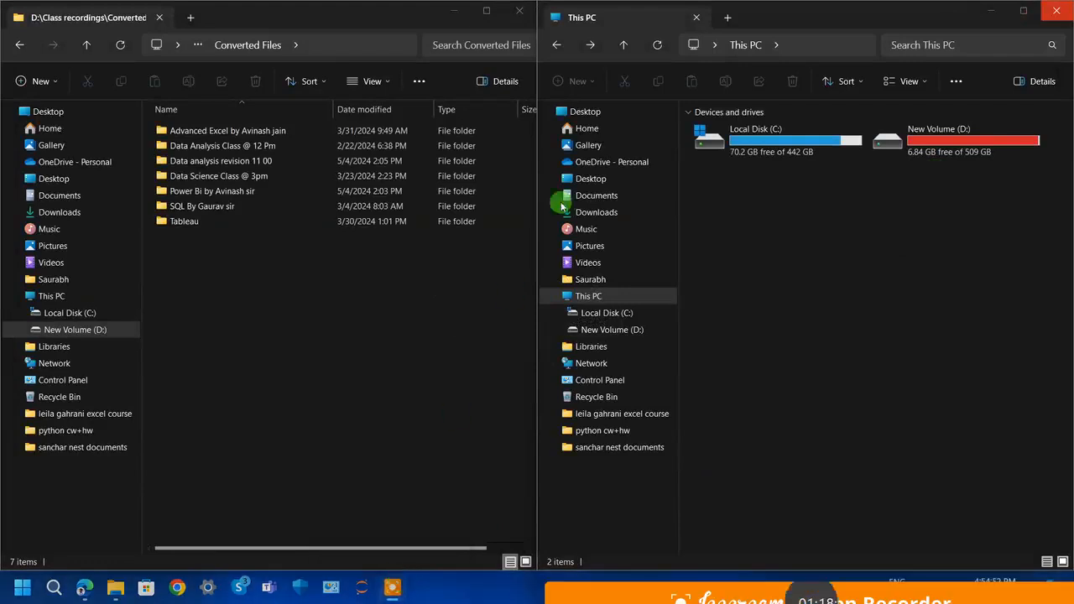